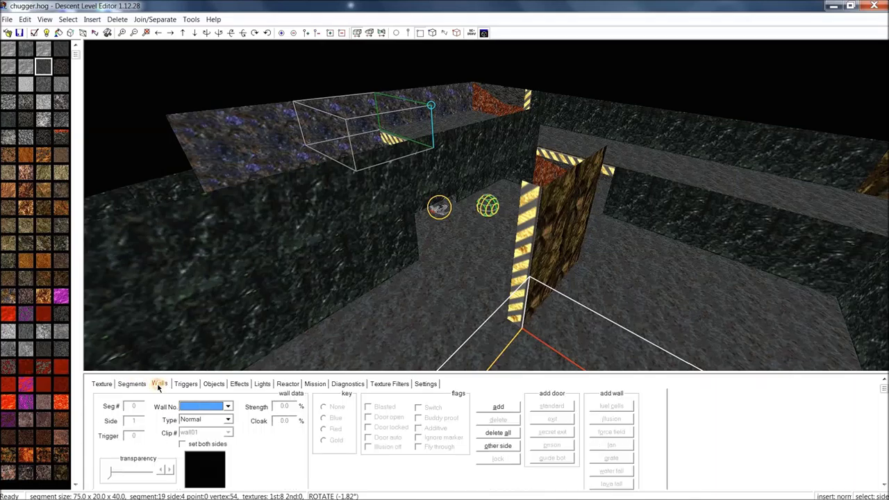
# Look through the trigger, object, light, effect, reactor, mission and texture filter settings, ending at the texture tools.
pyautogui.click(185, 383)
pyautogui.click(213, 383)
pyautogui.click(260, 383)
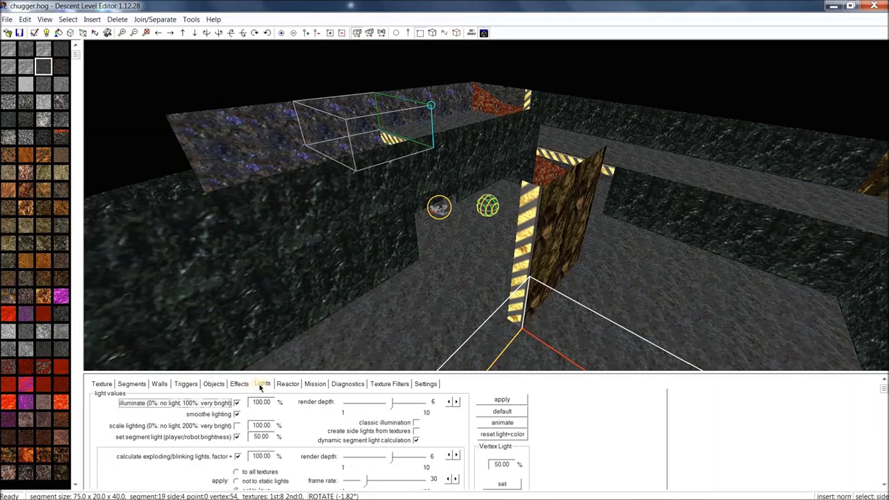
pyautogui.click(238, 383)
pyautogui.click(286, 383)
pyautogui.click(326, 386)
pyautogui.click(389, 383)
pyautogui.click(425, 383)
pyautogui.click(102, 383)
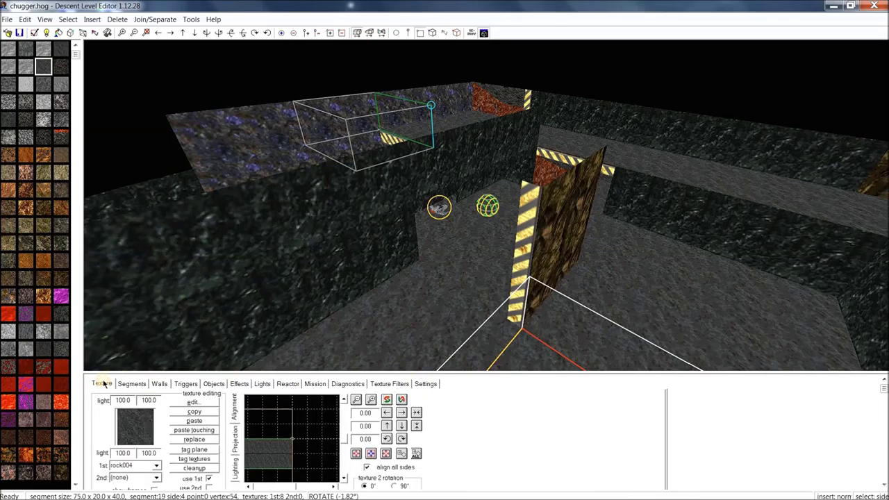
# Select the dark rock wall side facing the striped pillar and try the rock269 and rock065 textures on it.
pyautogui.moveTo(473, 173)
pyautogui.mouseDown(button='middle')
pyautogui.moveTo(474, 164)
pyautogui.moveTo(475, 173)
pyautogui.mouseUp(button='middle')
pyautogui.moveTo(478, 178); pyautogui.dragTo(423, 198)
pyautogui.click(411, 149)
pyautogui.moveTo(411, 155)
pyautogui.mouseDown(button='middle')
pyautogui.moveTo(419, 170)
pyautogui.moveTo(405, 154)
pyautogui.moveTo(401, 164)
pyautogui.mouseUp(button='middle')
pyautogui.scroll(3, 416, 167)
pyautogui.scroll(-5, 413, 164)
pyautogui.scroll(3, 401, 164)
pyautogui.scroll(4, 405, 167)
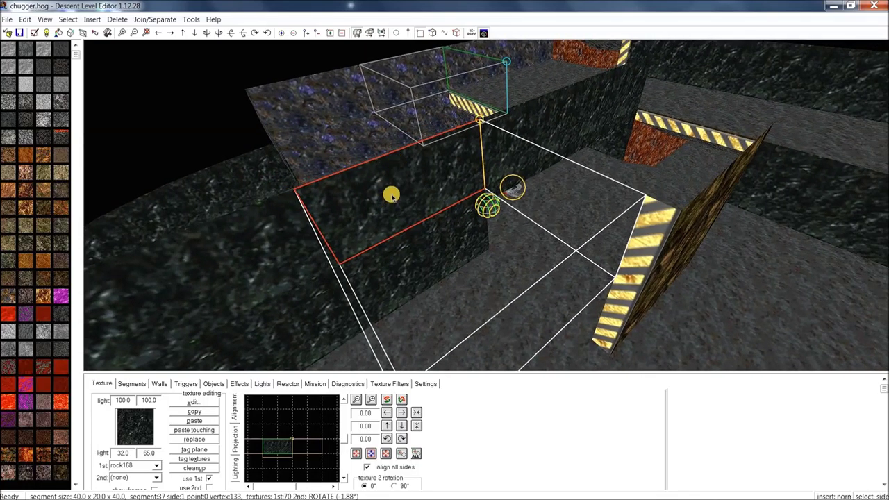
pyautogui.moveTo(391, 192); pyautogui.dragTo(389, 186, button='middle')
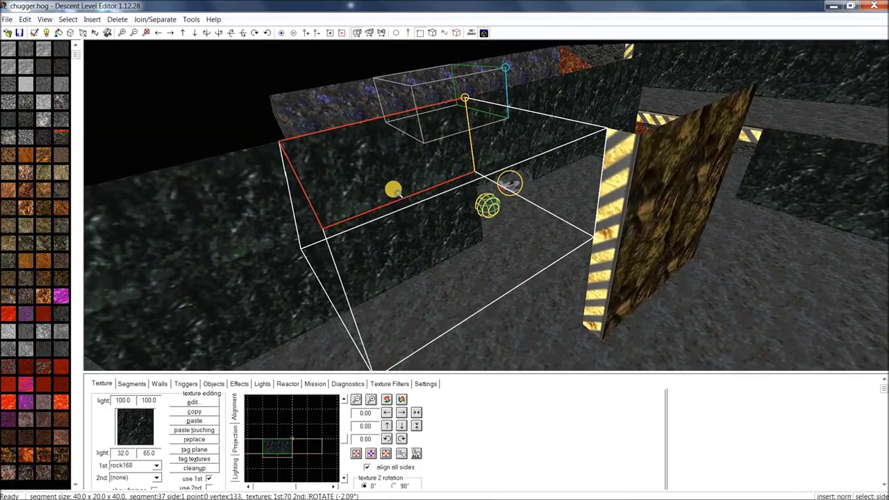
pyautogui.moveTo(397, 194); pyautogui.dragTo(399, 195)
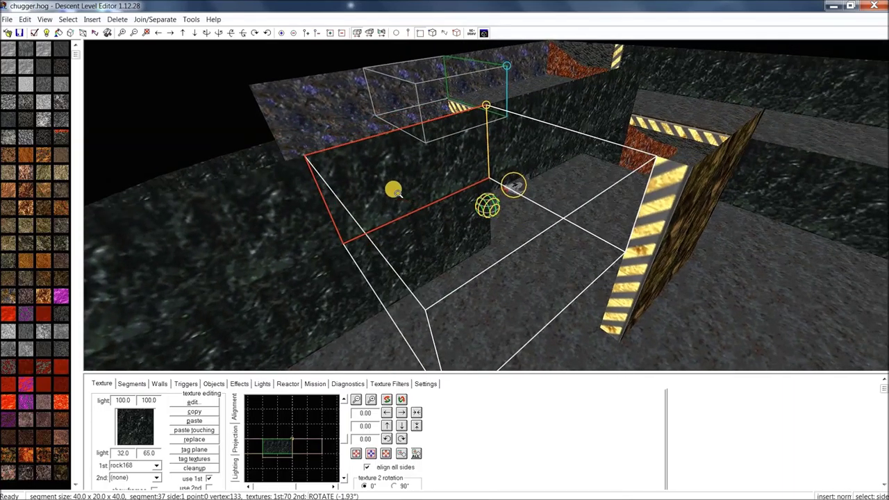
pyautogui.click(61, 297)
pyautogui.click(43, 297)
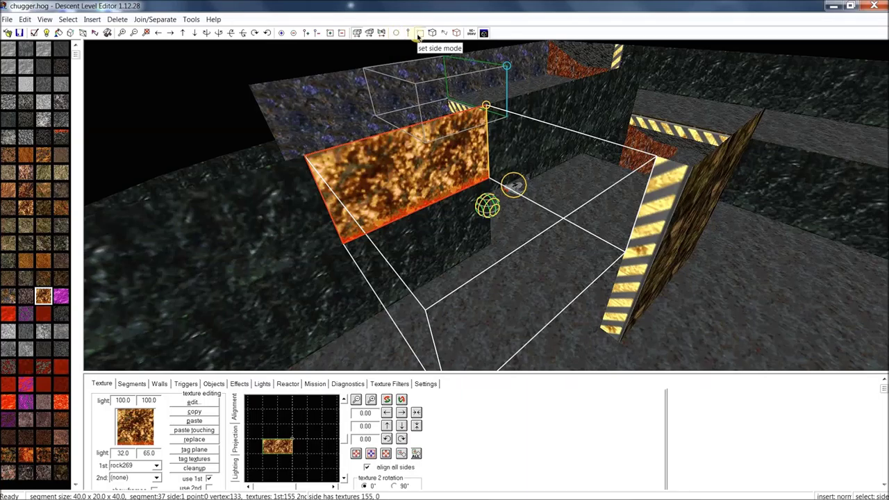
pyautogui.click(60, 331)
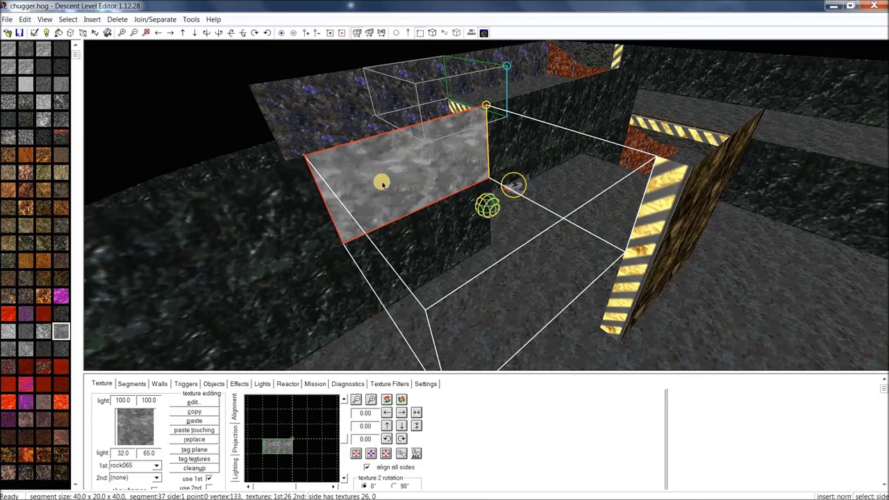
# Enlarge the texture tools area and the texture palette, and apply metl103 to the selected wall side.
pyautogui.moveTo(398, 182)
pyautogui.mouseDown(button='middle')
pyautogui.moveTo(419, 145)
pyautogui.moveTo(399, 178)
pyautogui.mouseUp(button='middle')
pyautogui.moveTo(400, 179); pyautogui.dragTo(408, 179)
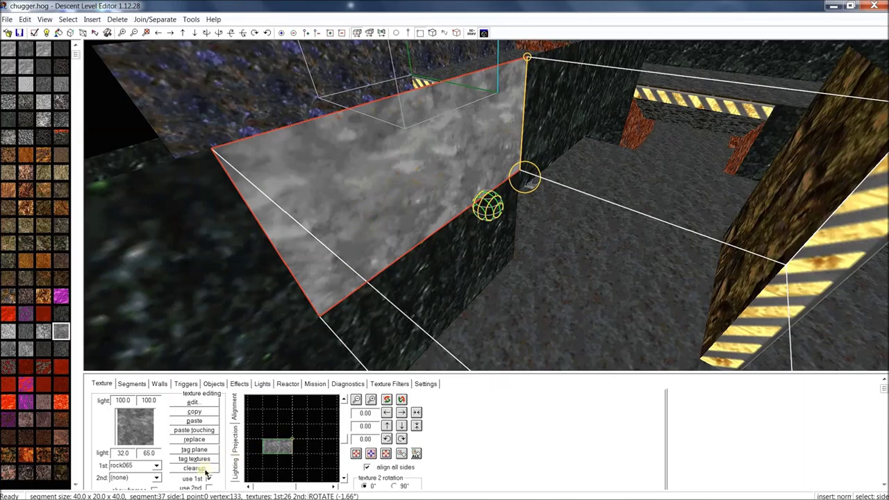
pyautogui.moveTo(272, 372); pyautogui.dragTo(271, 352)
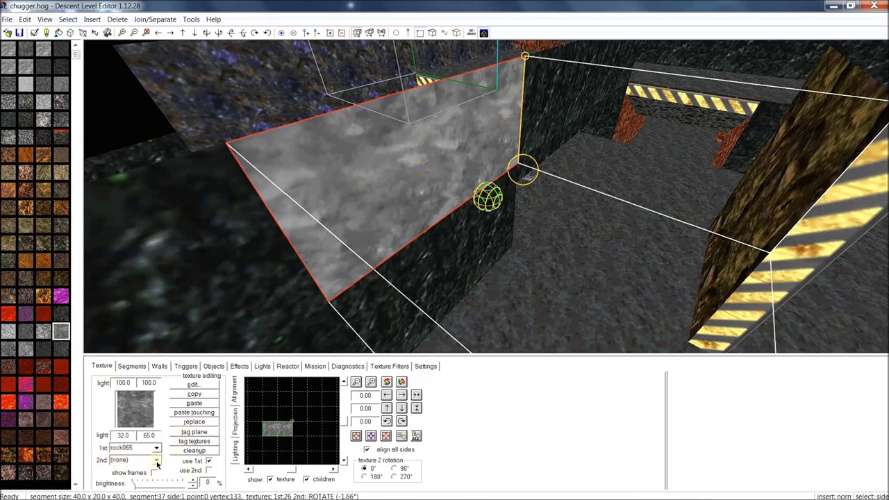
pyautogui.moveTo(82, 278); pyautogui.dragTo(254, 278)
pyautogui.scroll(-5, 125, 278)
pyautogui.click(114, 419)
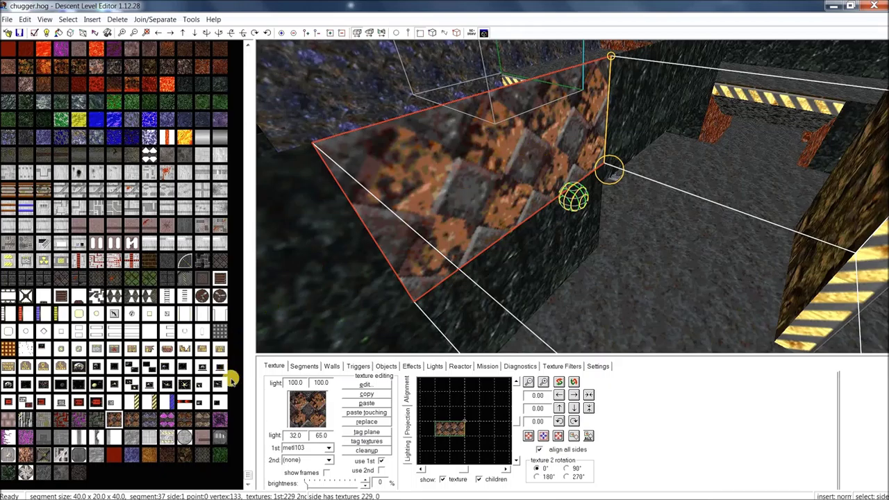
# Copy the rock168 texture from the adjacent dark wall side and paste it onto the metl103 side.
pyautogui.moveTo(498, 200); pyautogui.dragTo(485, 202, button='middle')
pyautogui.moveTo(498, 202); pyautogui.dragTo(478, 205)
pyautogui.click(527, 162)
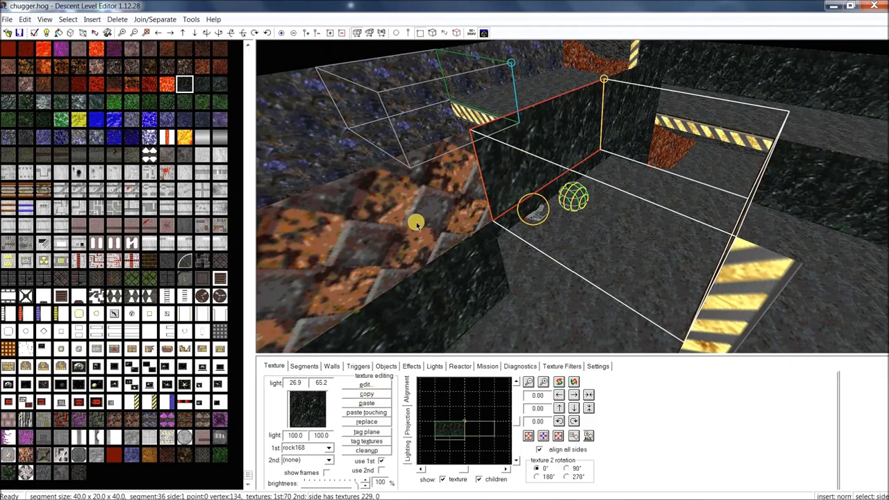
pyautogui.moveTo(382, 231); pyautogui.dragTo(441, 198)
pyautogui.scroll(-2, 440, 198)
pyautogui.click(440, 198)
pyautogui.click(364, 403)
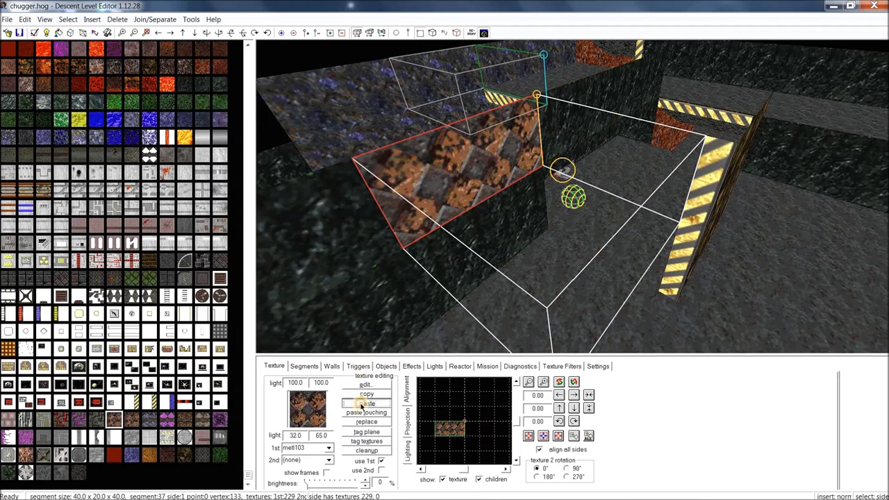
pyautogui.click(381, 461)
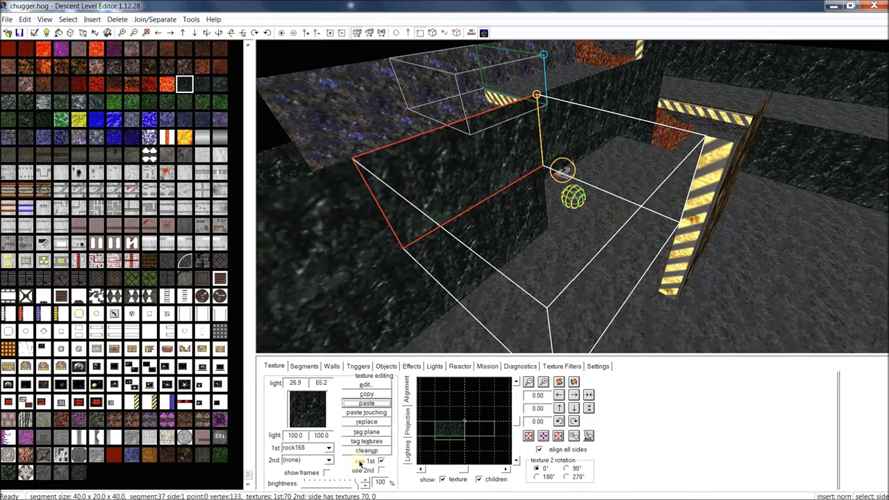
# Apply the rock097 brick texture to the selected wall side and copy it.
pyautogui.moveTo(434, 226); pyautogui.dragTo(426, 235, button='middle')
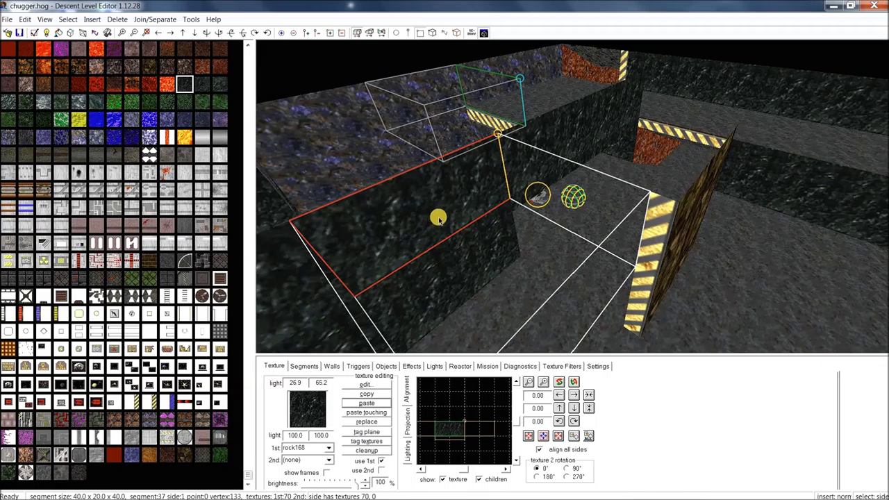
pyautogui.click(149, 261)
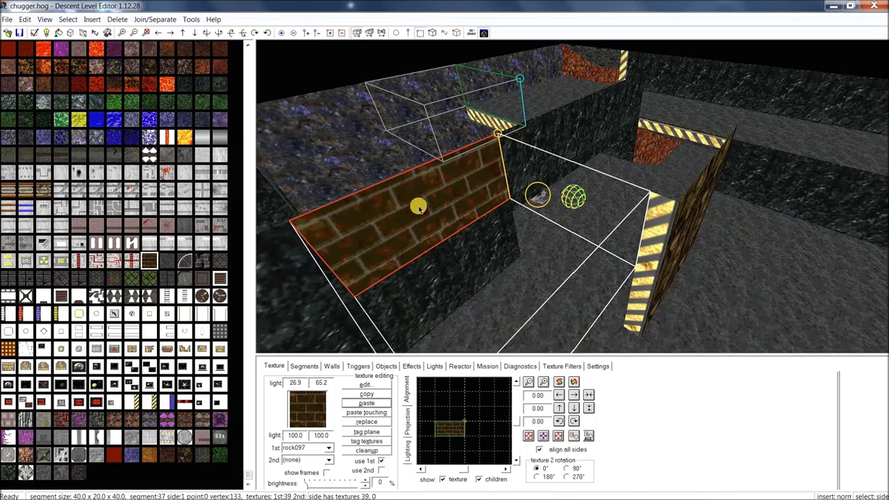
pyautogui.click(369, 394)
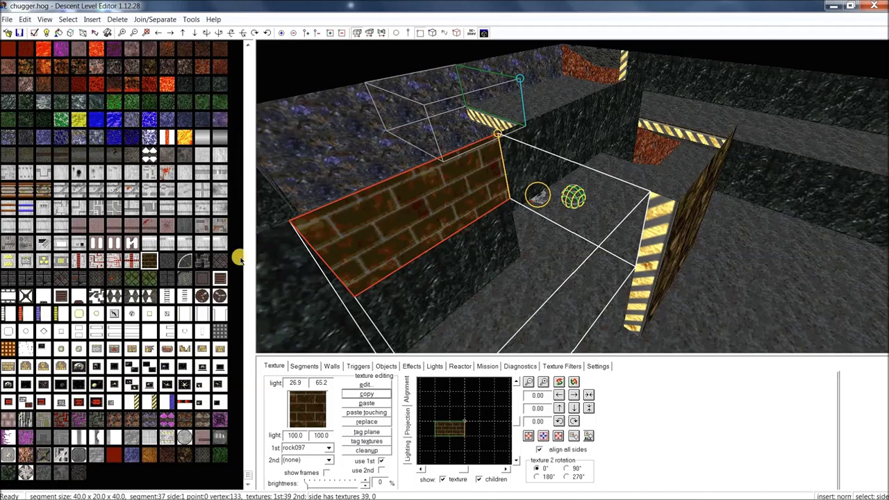
# Try ceil035 - light as the side's first texture, and paste the copied rock097 brick back.
pyautogui.click(185, 334)
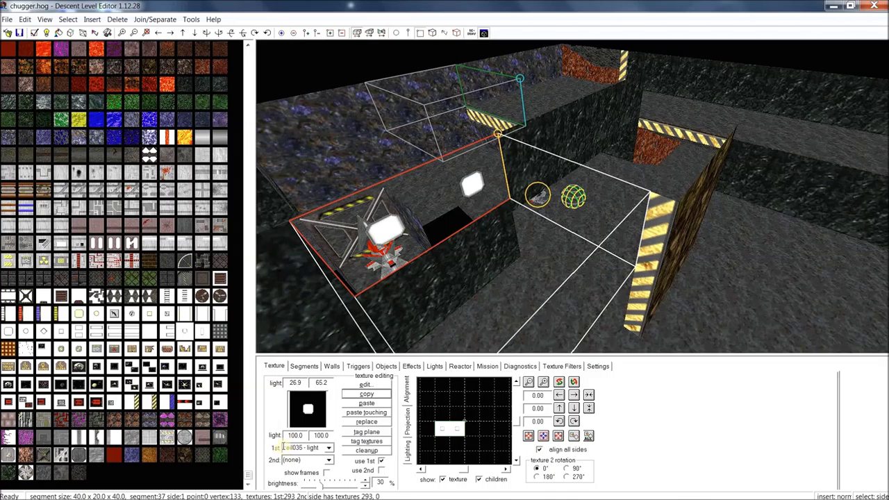
pyautogui.moveTo(283, 447); pyautogui.dragTo(324, 448)
pyautogui.click(368, 403)
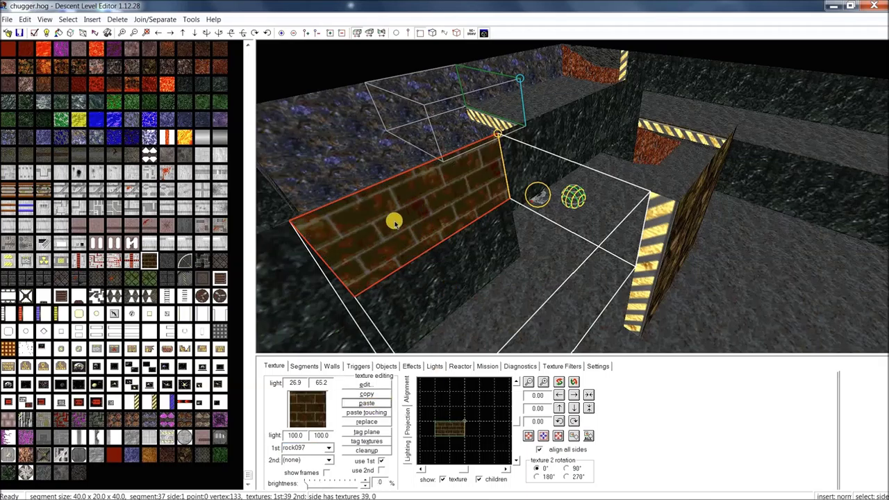
# Set ceil035 - light as the brick side's second texture.
pyautogui.click(314, 460)
pyautogui.scroll(-1, 306, 461)
pyautogui.click(329, 461)
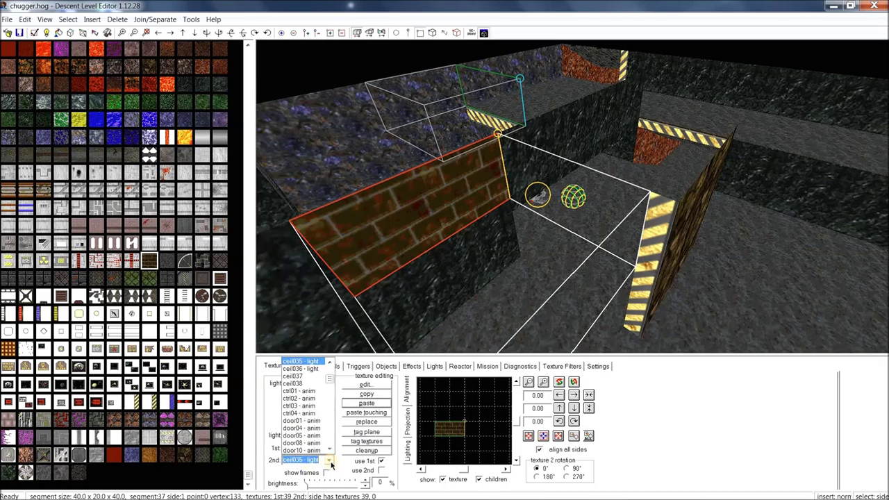
pyautogui.click(314, 362)
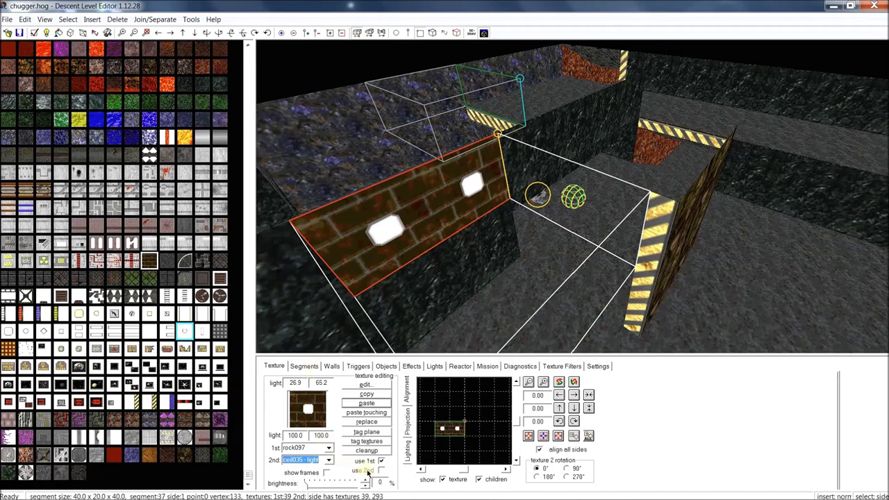
pyautogui.click(407, 267)
# Try misc029 as the brick side's second texture, and set it back to ceil035 - light.
pyautogui.click(308, 448)
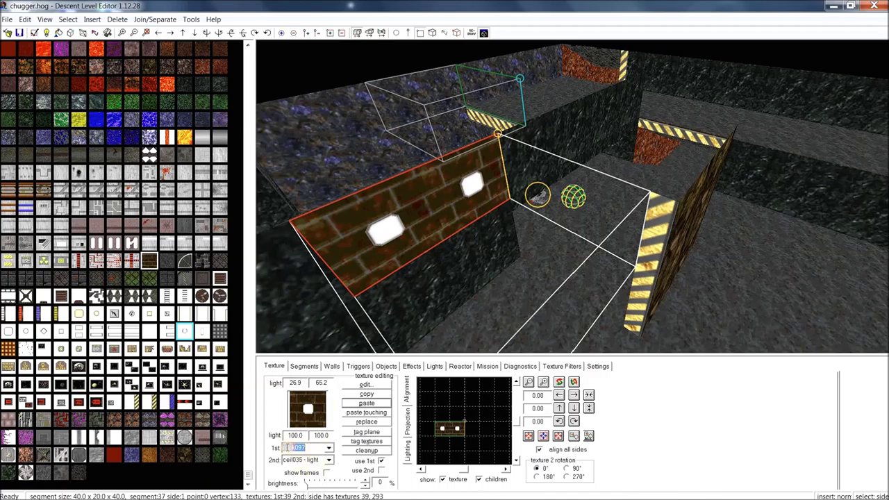
pyautogui.click(304, 459)
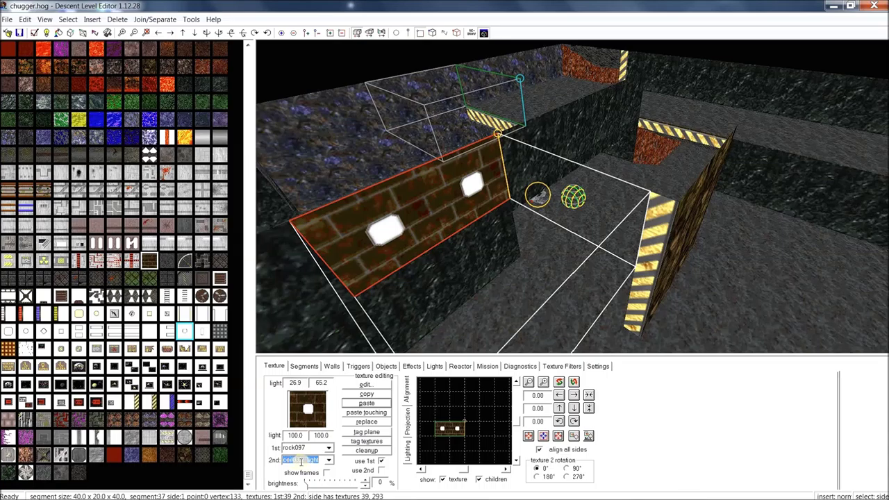
pyautogui.click(306, 459)
pyautogui.rightClick(62, 348)
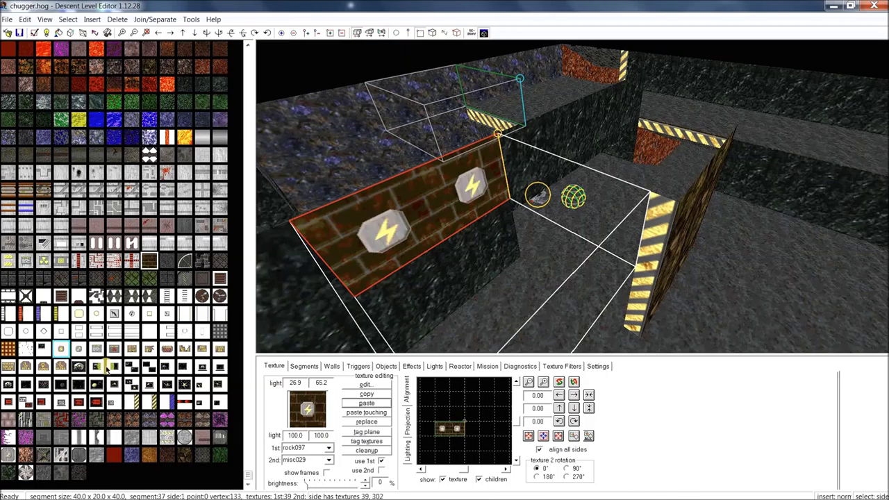
pyautogui.rightClick(185, 331)
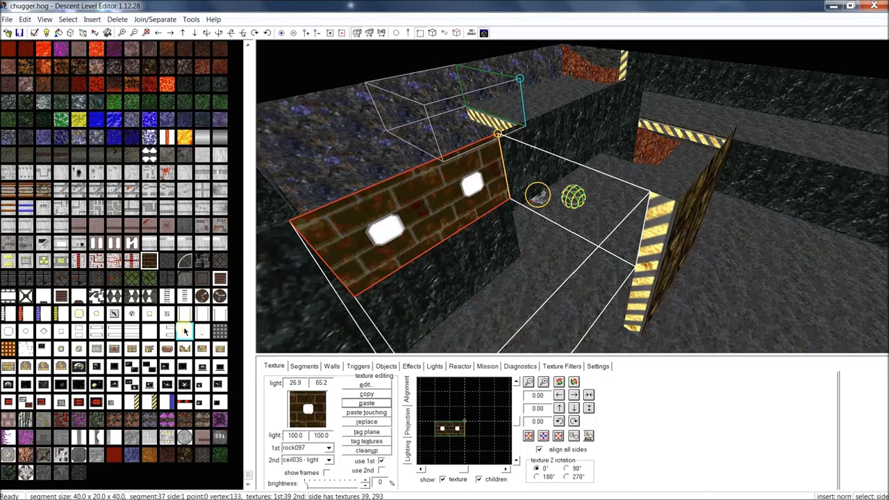
# Try ceil035 - light as the first texture, and restore rock097 with ceil035 - light as the second texture.
pyautogui.click(185, 331)
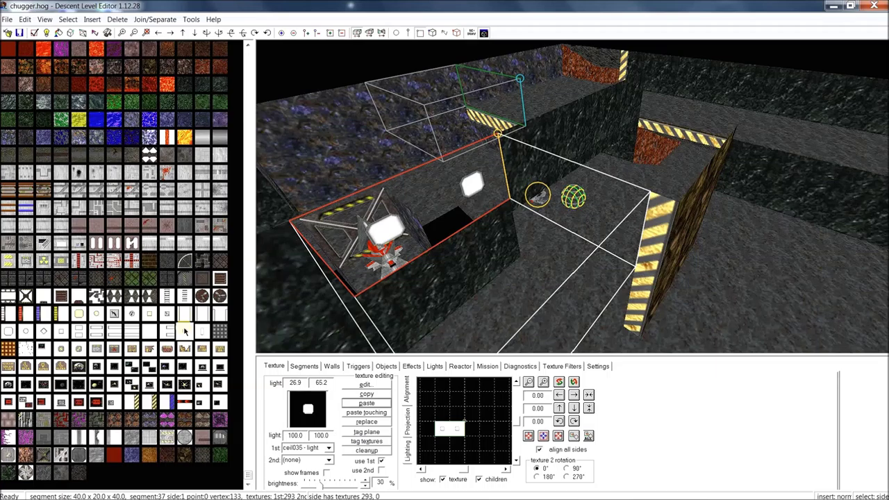
pyautogui.click(147, 261)
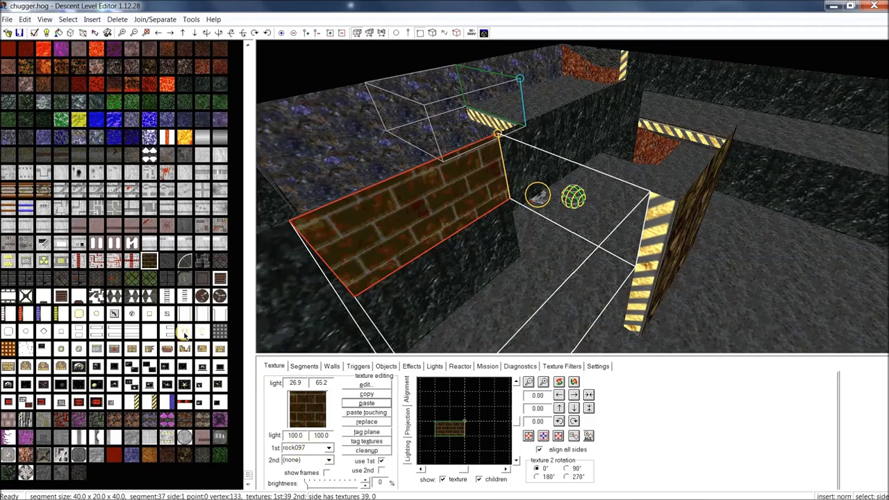
pyautogui.rightClick(184, 334)
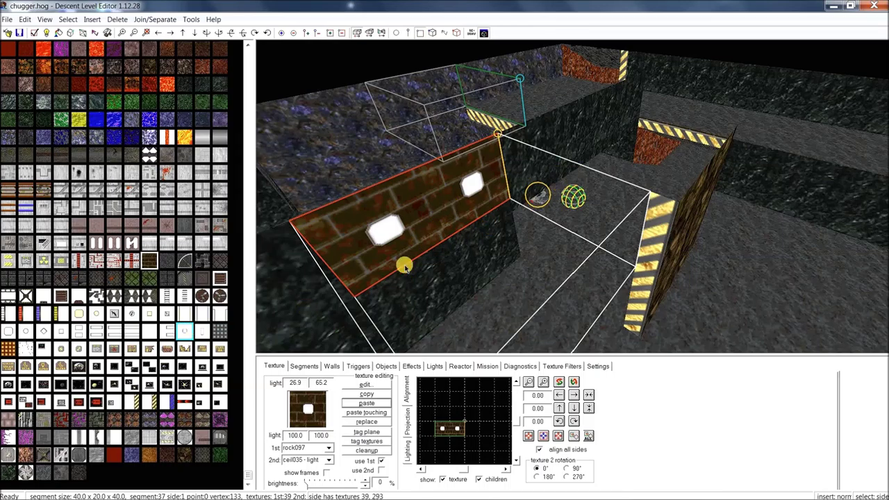
# Reselect the brick side with the lights, enable use of the second texture, and copy its textures.
pyautogui.click(601, 131)
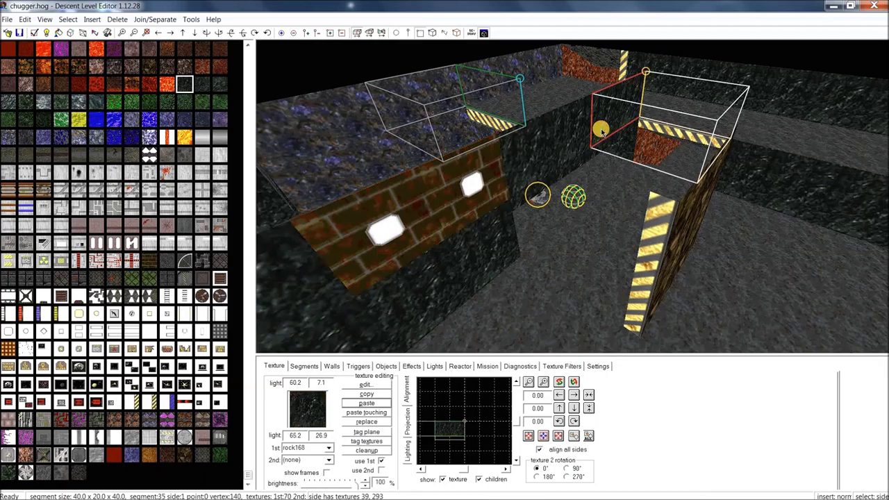
pyautogui.click(379, 234)
pyautogui.click(380, 231)
pyautogui.moveTo(425, 195); pyautogui.dragTo(459, 200, button='middle')
pyautogui.scroll(-2, 415, 199)
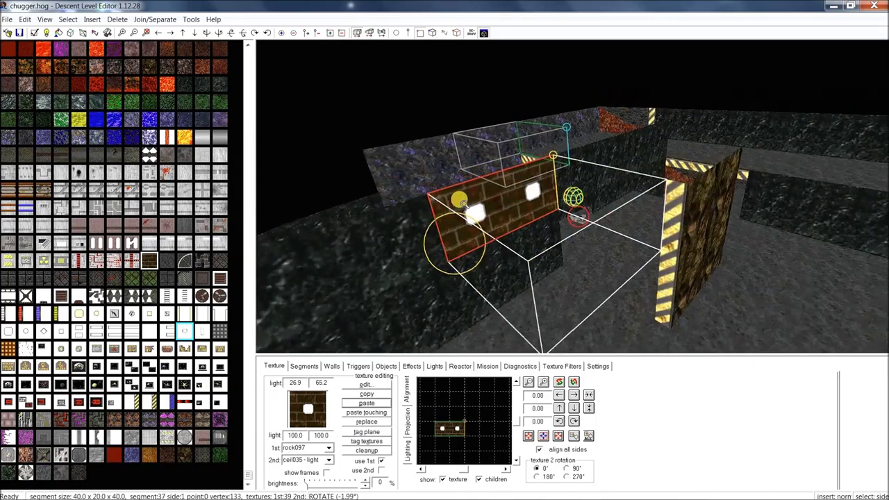
pyautogui.moveTo(457, 200); pyautogui.dragTo(459, 202)
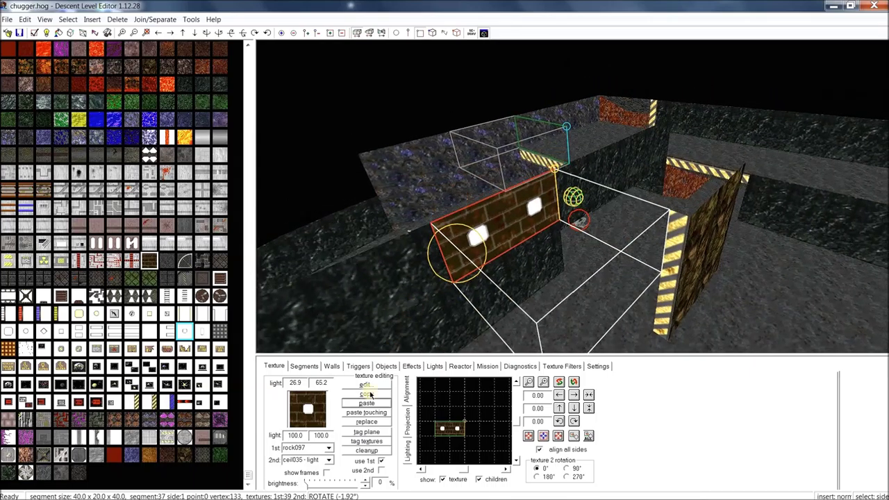
pyautogui.click(380, 470)
pyautogui.click(367, 394)
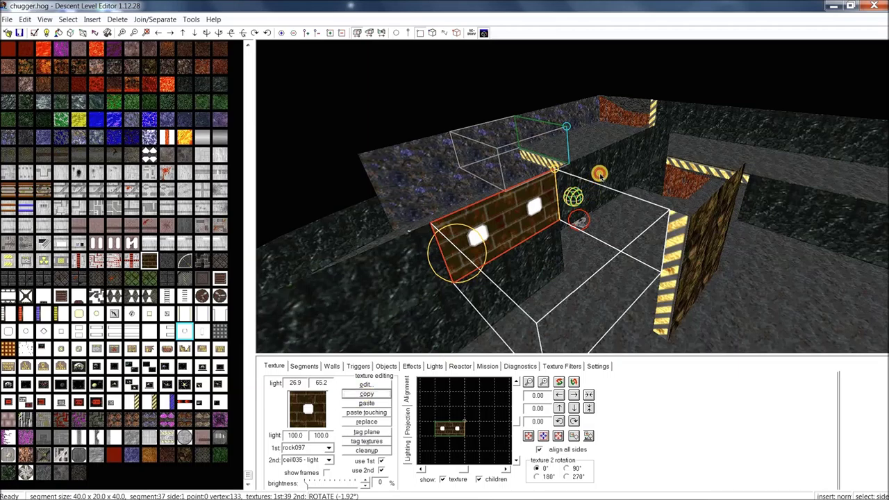
# Paste the copied brick and light textures onto the dark wall side farther along the same wall.
pyautogui.click(600, 175)
pyautogui.click(638, 157)
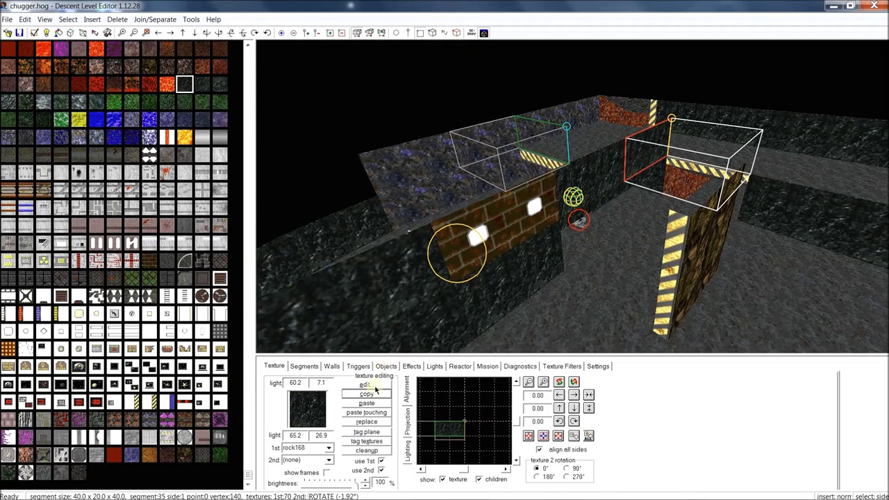
pyautogui.click(367, 403)
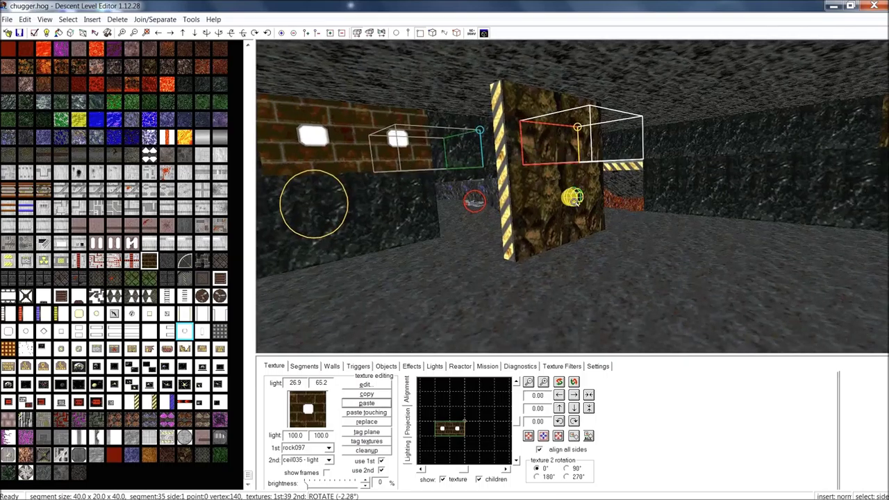
# Copy the textures of the dark rock side between the two brick sides.
pyautogui.moveTo(574, 211); pyautogui.dragTo(613, 215, button='middle')
pyautogui.click(576, 213)
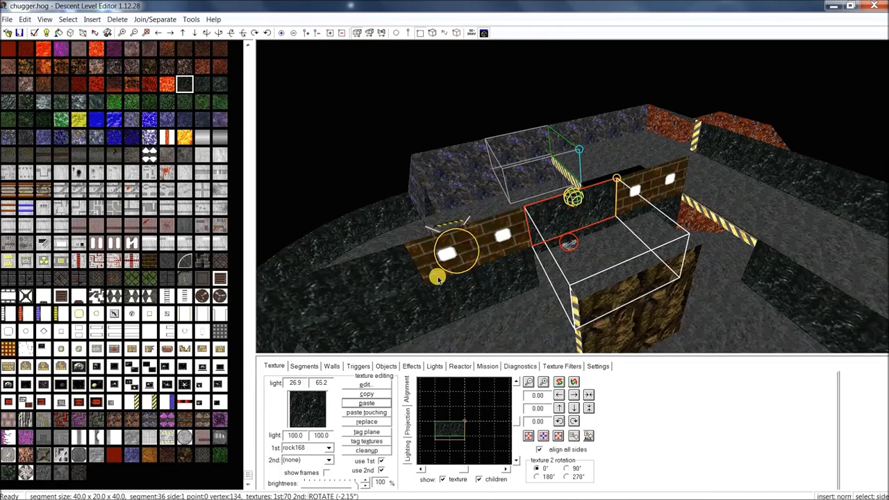
pyautogui.click(367, 394)
# Paste only the first texture, rock168, onto the nearer brick side, keeping its light, and re-enable use of the second texture.
pyautogui.click(471, 248)
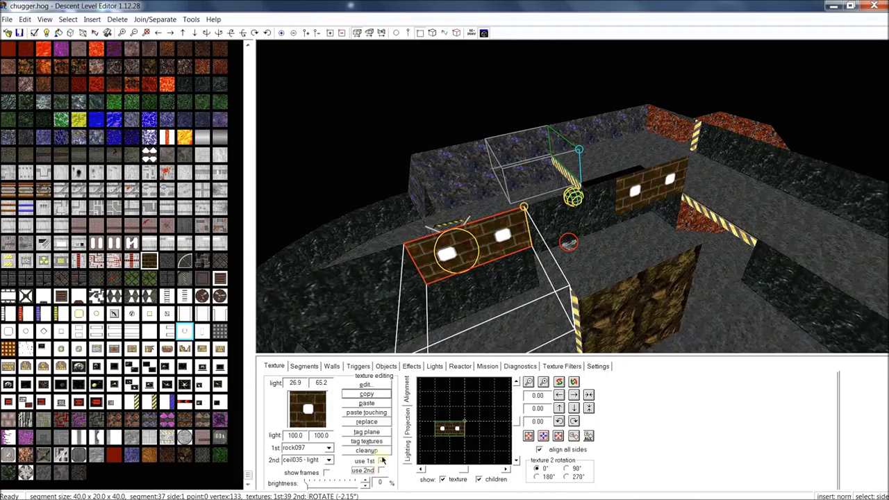
pyautogui.click(381, 461)
pyautogui.click(368, 403)
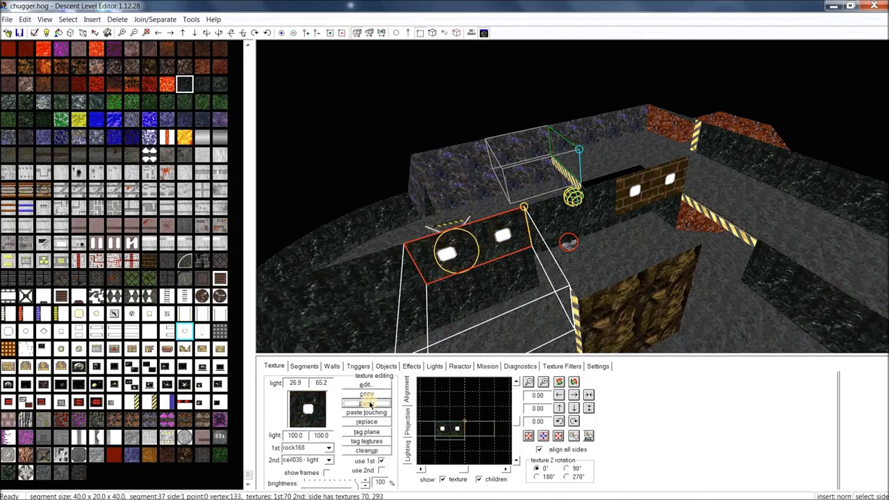
pyautogui.click(381, 471)
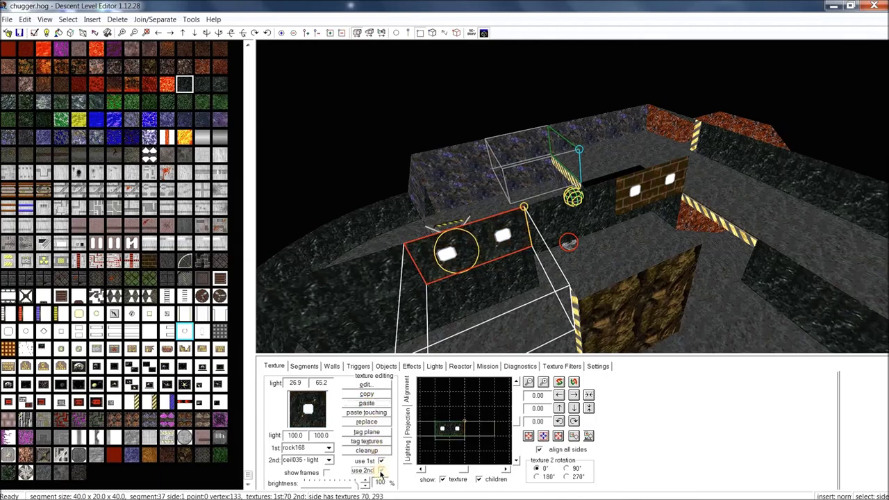
# Paste the copied rock168 textures onto the farther brick side, replacing both brick and lights.
pyautogui.click(647, 196)
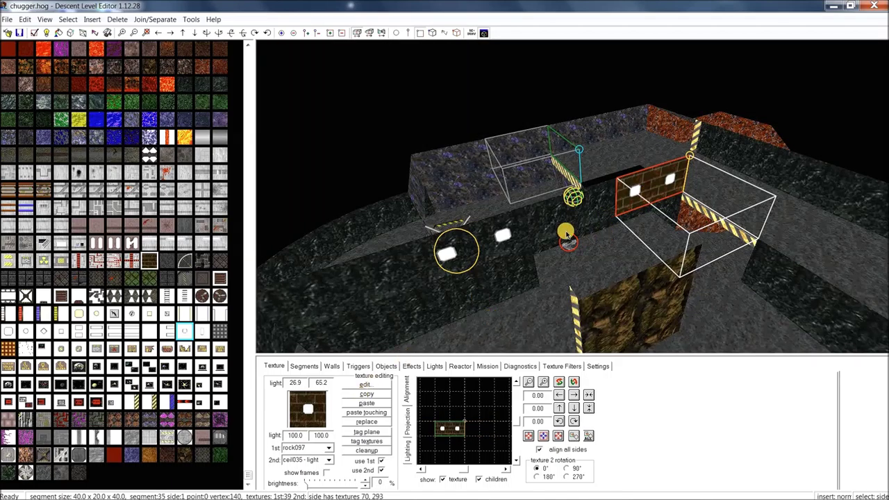
pyautogui.click(378, 405)
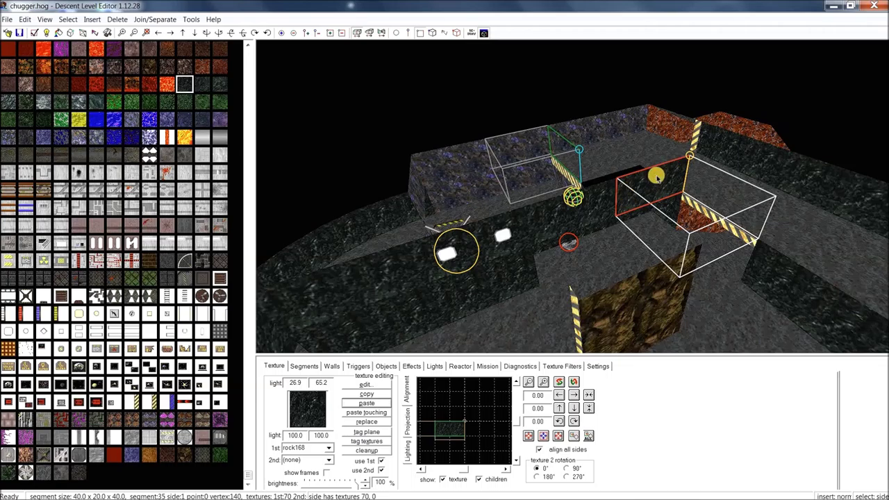
pyautogui.click(560, 220)
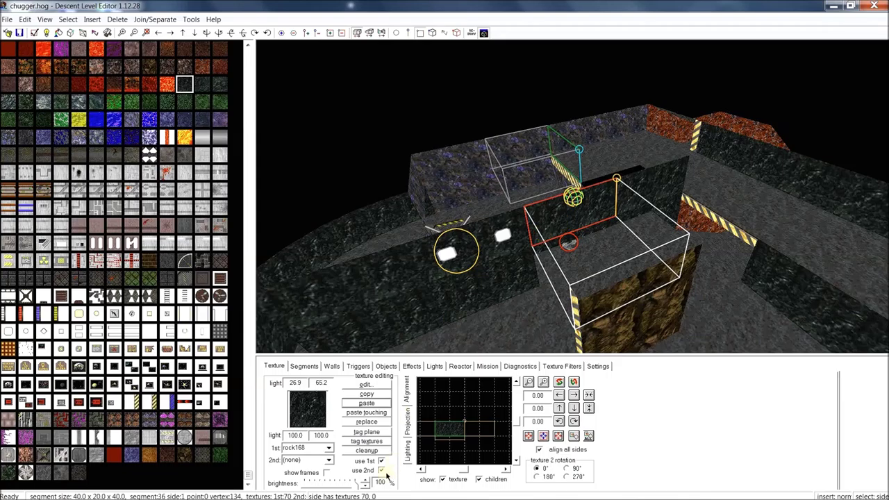
pyautogui.click(328, 451)
pyautogui.click(331, 464)
# Paste the copied rock168 textures onto the upper side at the near end of the wall and onto the adjacent side with lights.
pyautogui.moveTo(492, 263); pyautogui.dragTo(520, 252, button='middle')
pyautogui.click(514, 209)
pyautogui.click(461, 219)
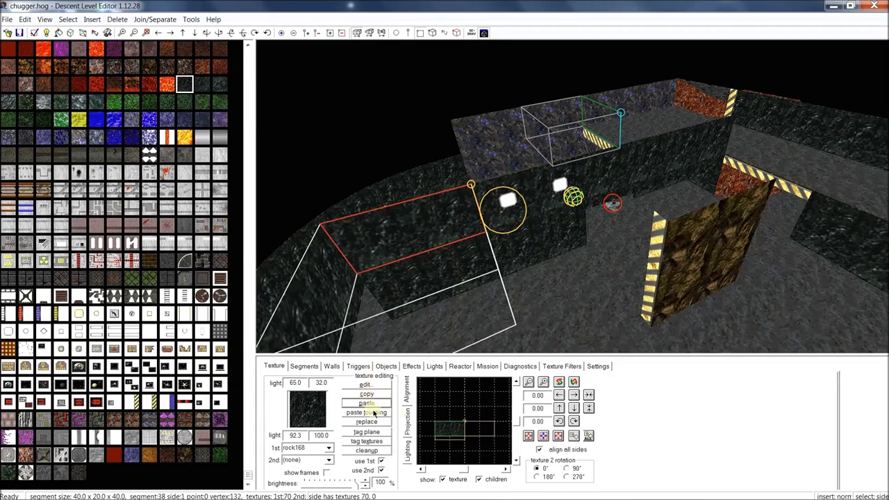
pyautogui.click(405, 231)
pyautogui.click(380, 405)
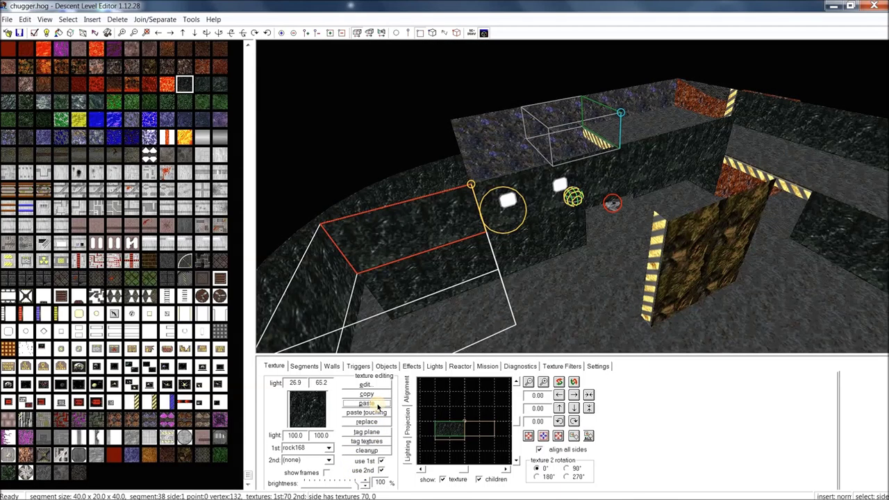
pyautogui.click(495, 213)
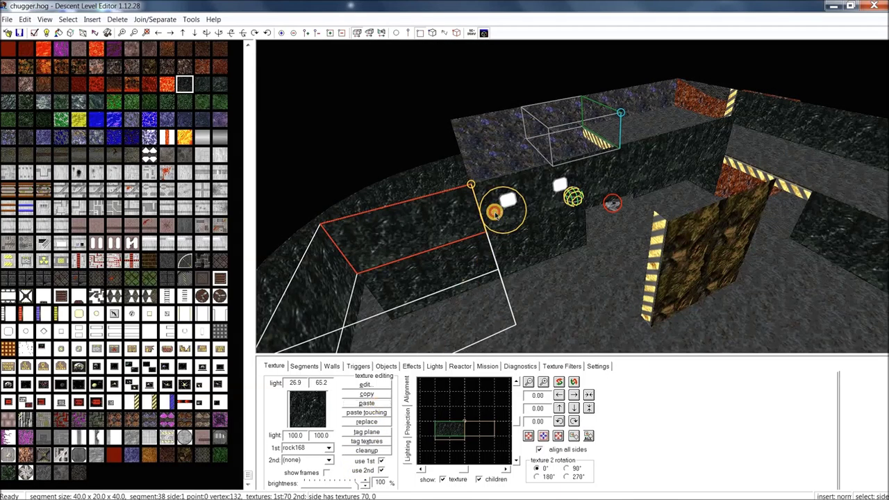
pyautogui.click(354, 405)
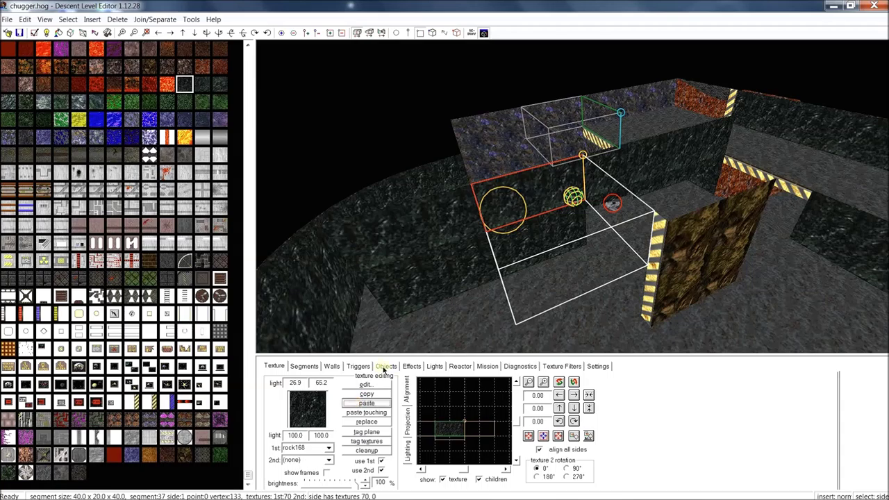
# Tag the connected sides that share the rock168 texture, starting from the upper side at the wall's near end.
pyautogui.click(425, 224)
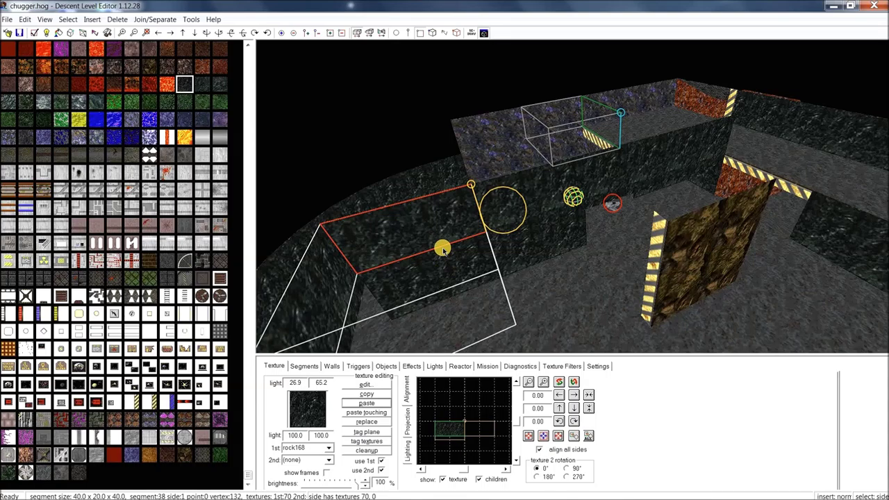
pyautogui.moveTo(550, 217)
pyautogui.mouseDown(button='middle')
pyautogui.moveTo(575, 188)
pyautogui.moveTo(605, 229)
pyautogui.moveTo(593, 203)
pyautogui.moveTo(554, 215)
pyautogui.mouseUp(button='middle')
pyautogui.scroll(-3, 598, 191)
pyautogui.moveTo(555, 216); pyautogui.dragTo(522, 214)
pyautogui.click(366, 442)
pyautogui.moveTo(551, 191); pyautogui.dragTo(583, 195)
pyautogui.scroll(-2, 535, 164)
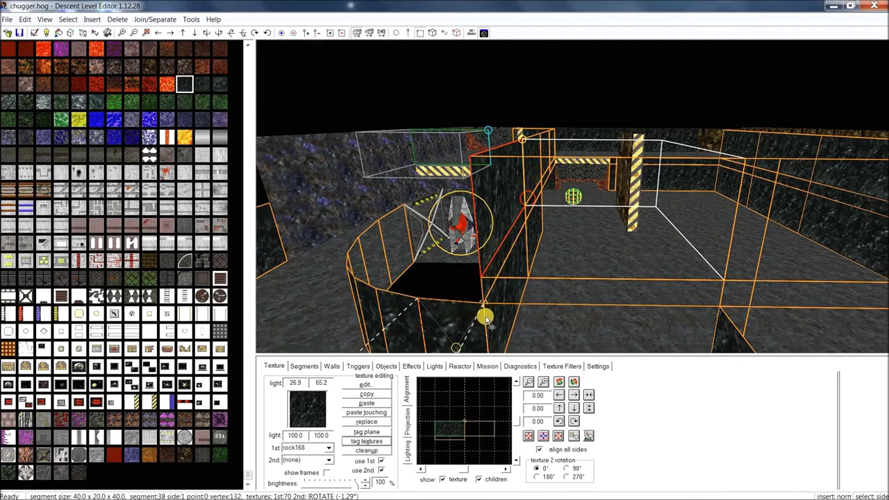
# Select the dark side at the end of the separate far wall and tag its connected sides with matching textures.
pyautogui.moveTo(610, 188); pyautogui.dragTo(603, 217)
pyautogui.moveTo(602, 218); pyautogui.dragTo(556, 220, button='middle')
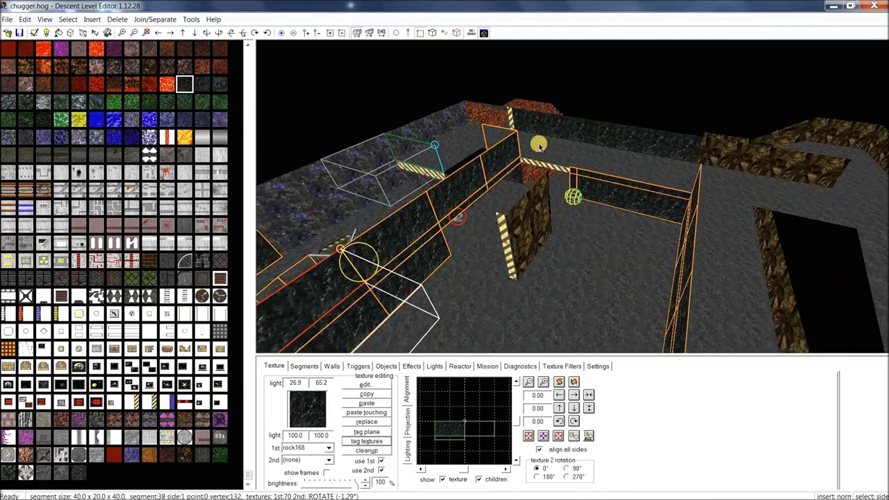
pyautogui.click(525, 120)
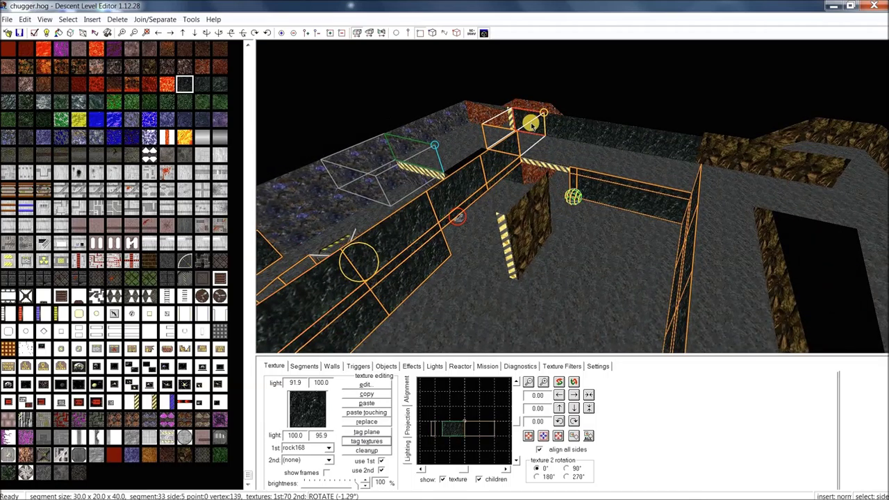
pyautogui.click(367, 442)
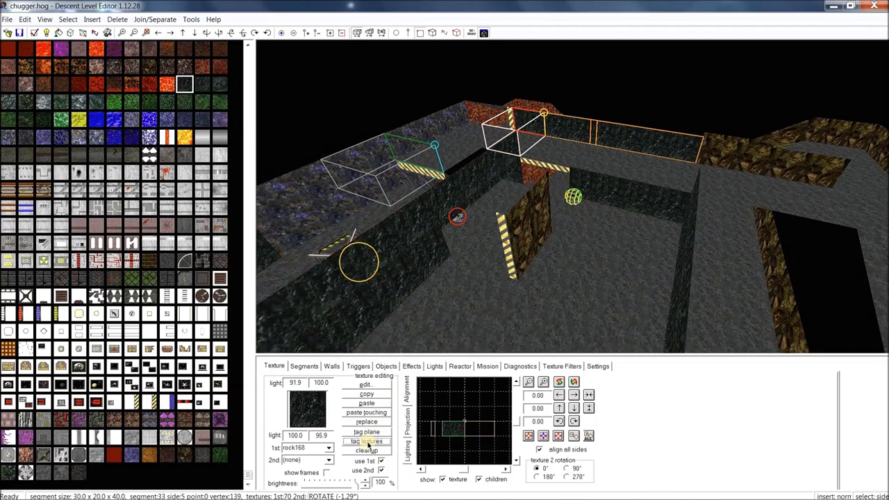
# Tag the matching connected sides again from the long near wall and apply ceil033 as their first texture.
pyautogui.click(412, 222)
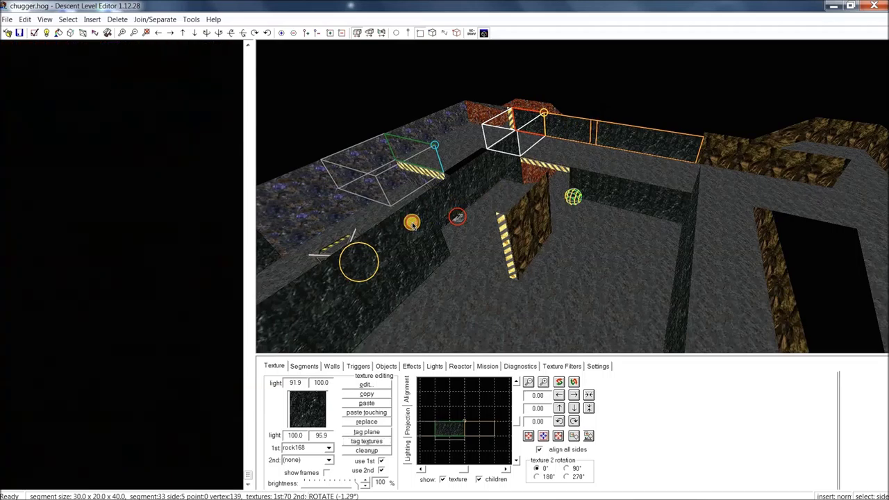
pyautogui.click(367, 442)
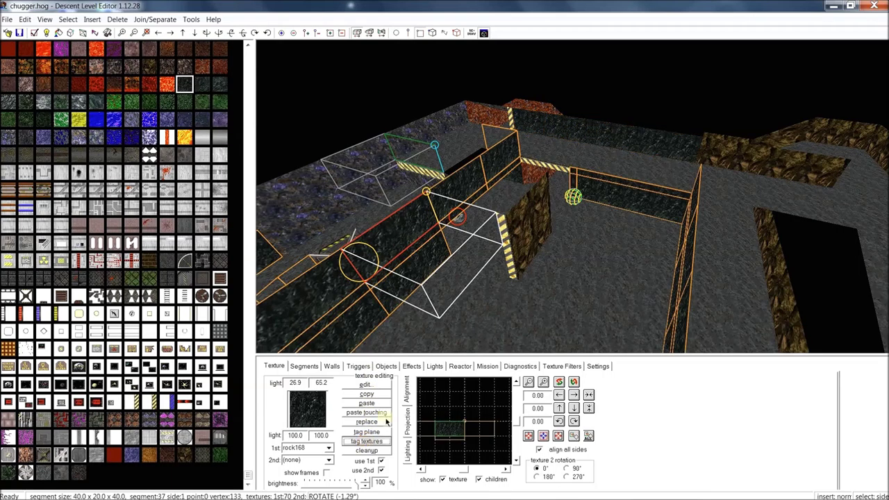
pyautogui.click(150, 278)
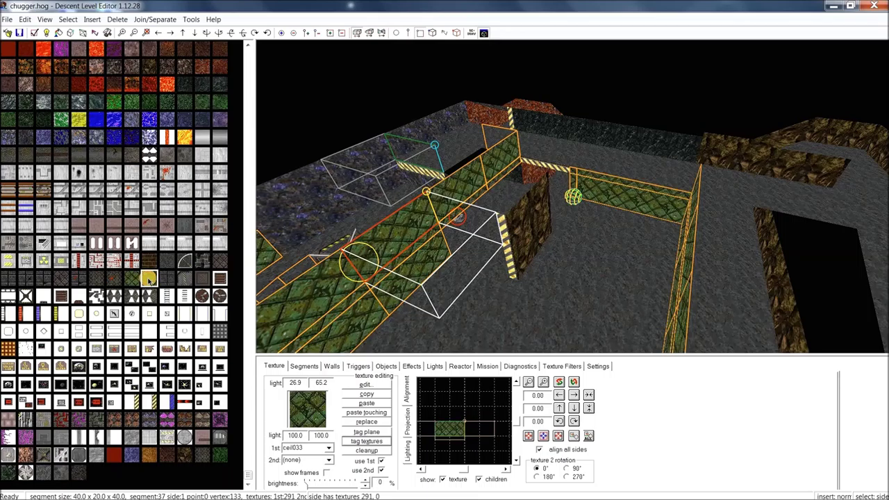
# Try rock222 and metl048 as the first texture of the tagged sides.
pyautogui.moveTo(506, 198); pyautogui.dragTo(551, 154)
pyautogui.click(166, 158)
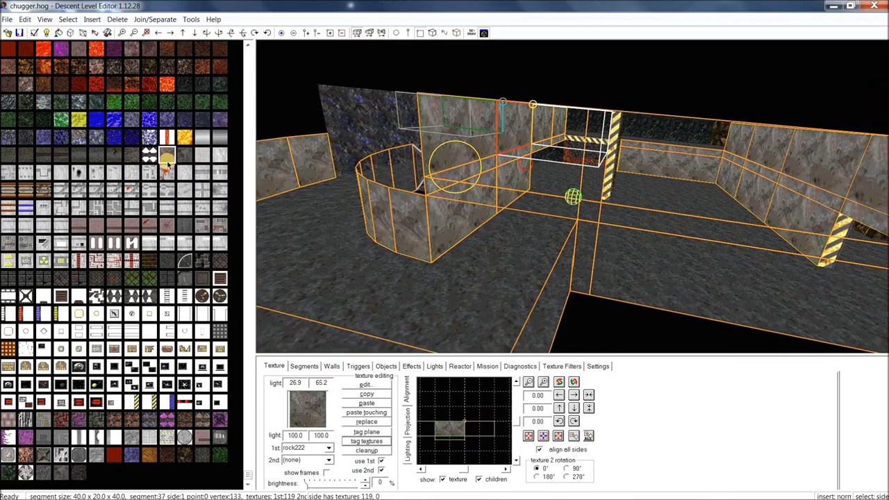
pyautogui.click(98, 153)
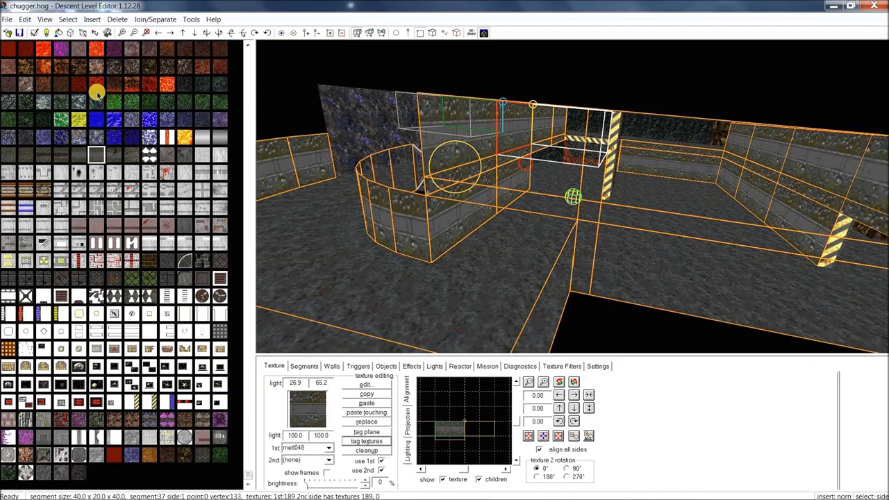
# Apply rock226 as the first texture of all tagged sides and clear the tags.
pyautogui.click(44, 121)
pyautogui.moveTo(594, 150); pyautogui.dragTo(582, 178, button='middle')
pyautogui.moveTo(580, 179); pyautogui.dragTo(592, 201)
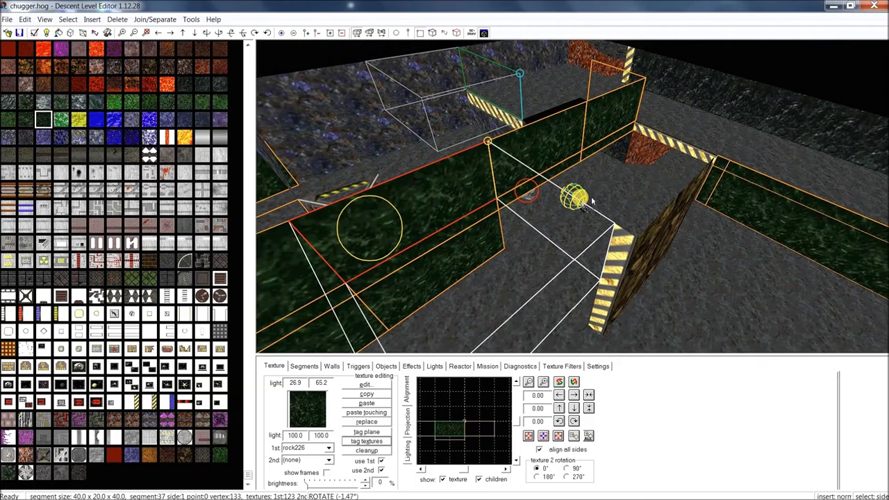
pyautogui.moveTo(591, 201); pyautogui.dragTo(537, 182)
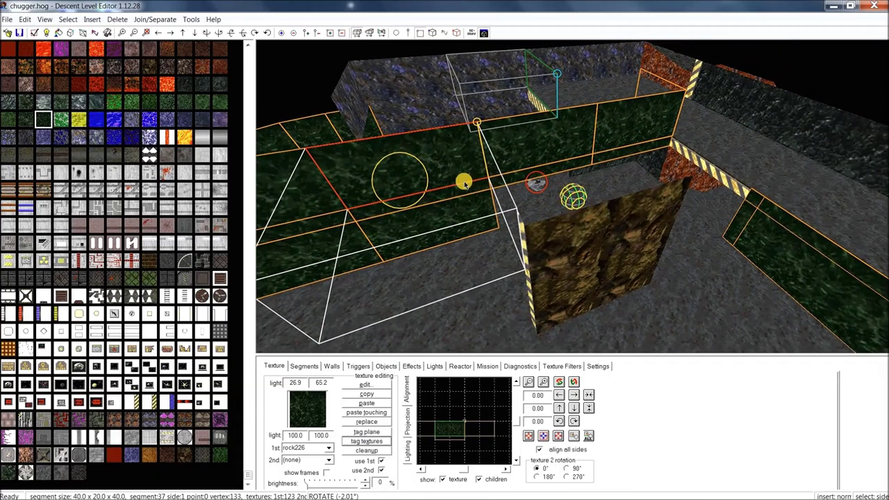
pyautogui.moveTo(466, 184); pyautogui.dragTo(485, 180)
pyautogui.press('u')
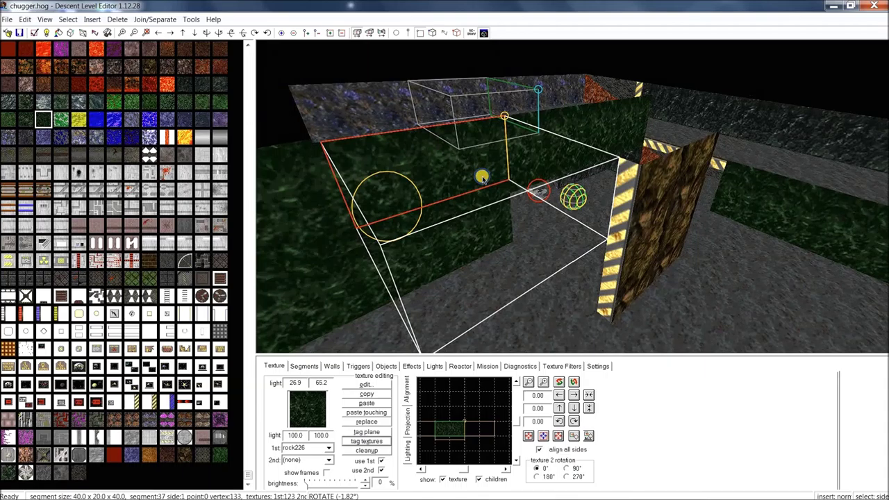
# Stretch the rock226 texture to fit each of the lower, middle and upper sides at the near end of the wall.
pyautogui.scroll(-2, 482, 176)
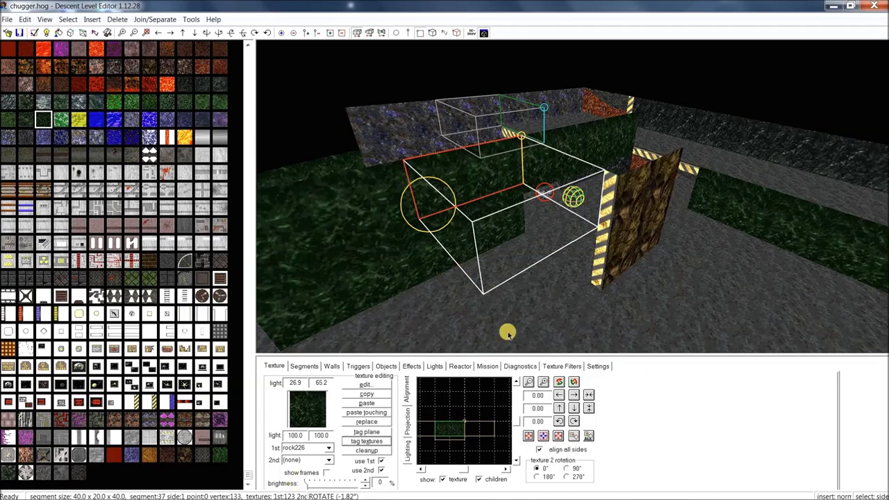
pyautogui.moveTo(515, 272); pyautogui.dragTo(473, 198)
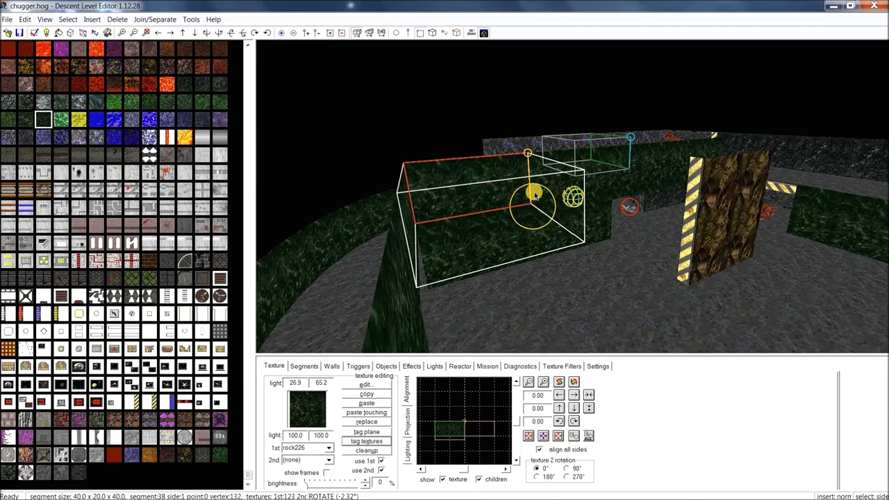
pyautogui.click(502, 238)
pyautogui.click(544, 437)
pyautogui.click(457, 224)
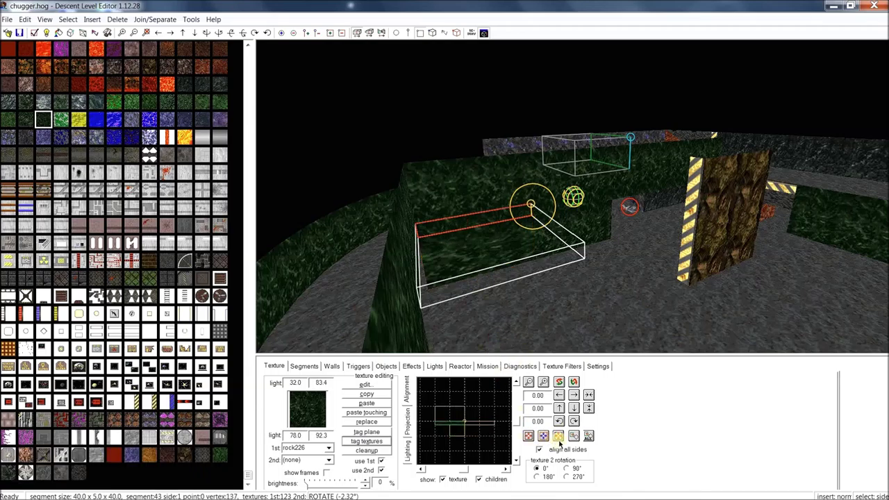
pyautogui.click(482, 192)
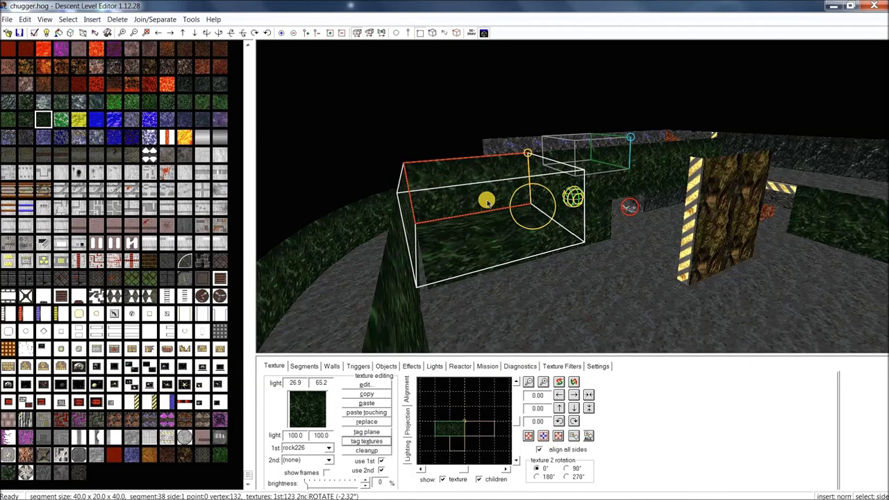
pyautogui.click(559, 437)
# Select the lower side below the narrow stretched strip and tag all sides lying in its plane.
pyautogui.scroll(3, 516, 234)
pyautogui.moveTo(535, 225)
pyautogui.mouseDown(button='middle')
pyautogui.moveTo(559, 221)
pyautogui.moveTo(531, 230)
pyautogui.mouseUp(button='middle')
pyautogui.moveTo(526, 229); pyautogui.dragTo(522, 230)
pyautogui.click(438, 221)
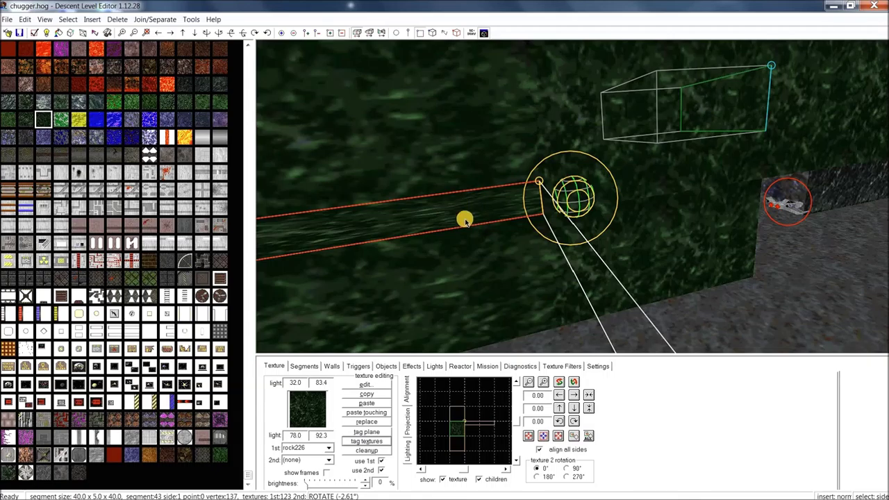
pyautogui.click(463, 261)
pyautogui.click(614, 258)
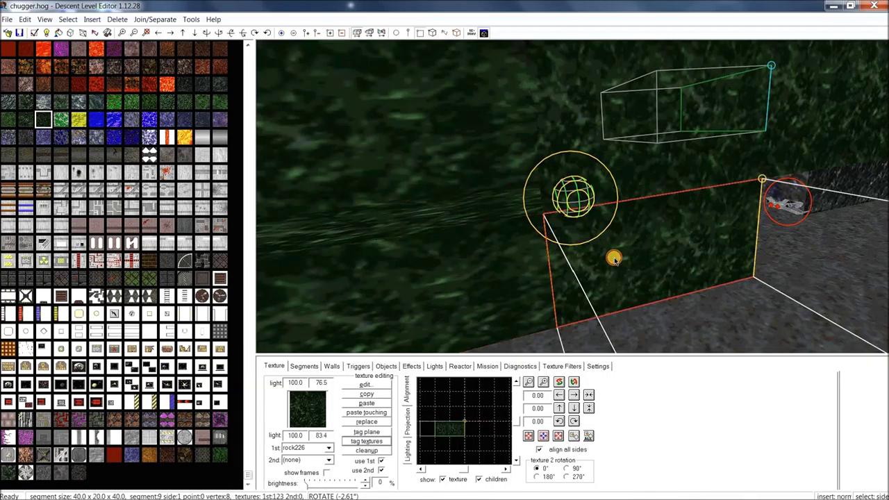
pyautogui.click(501, 273)
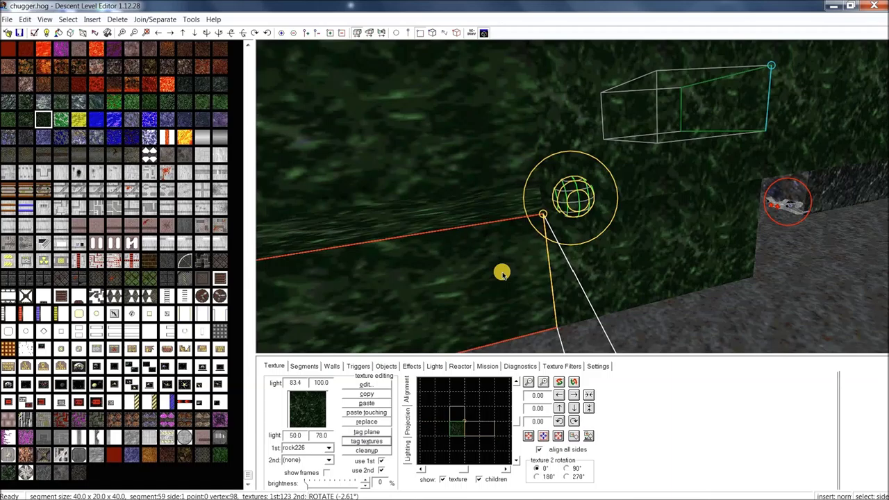
pyautogui.click(381, 432)
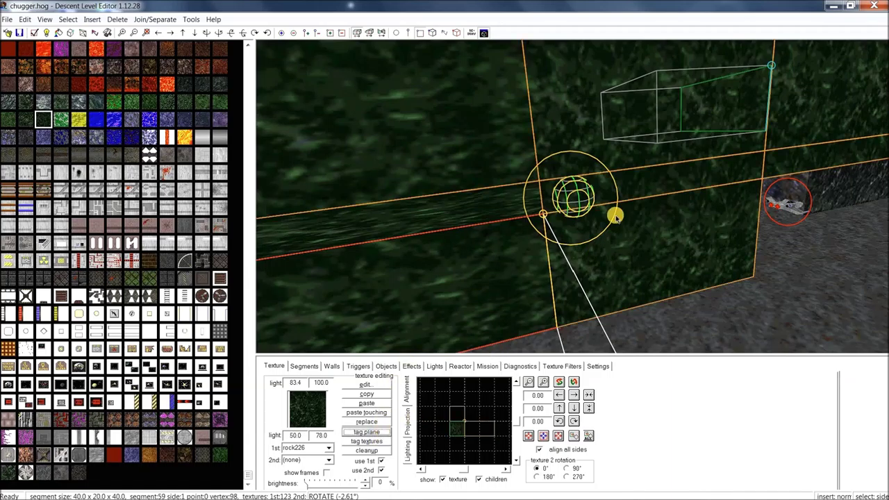
# Reset the selected lower side's texture alignment and align the textures of the tagged sides with it.
pyautogui.scroll(-3, 616, 215)
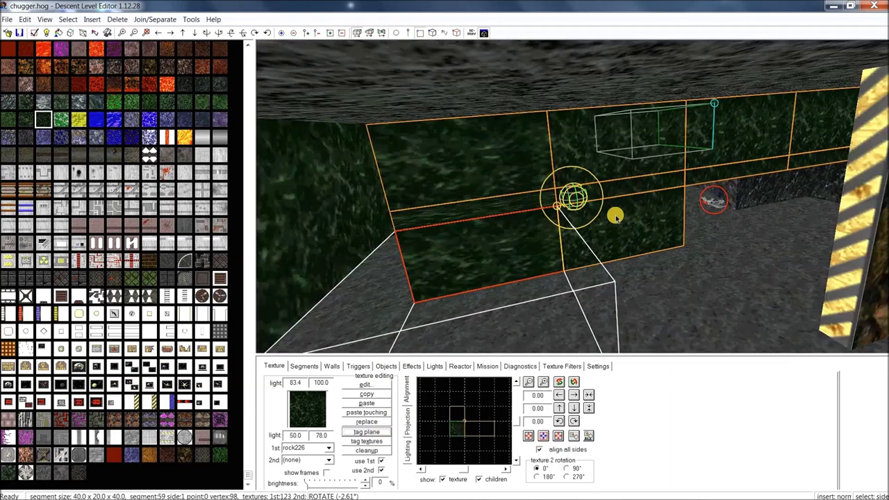
pyautogui.click(527, 436)
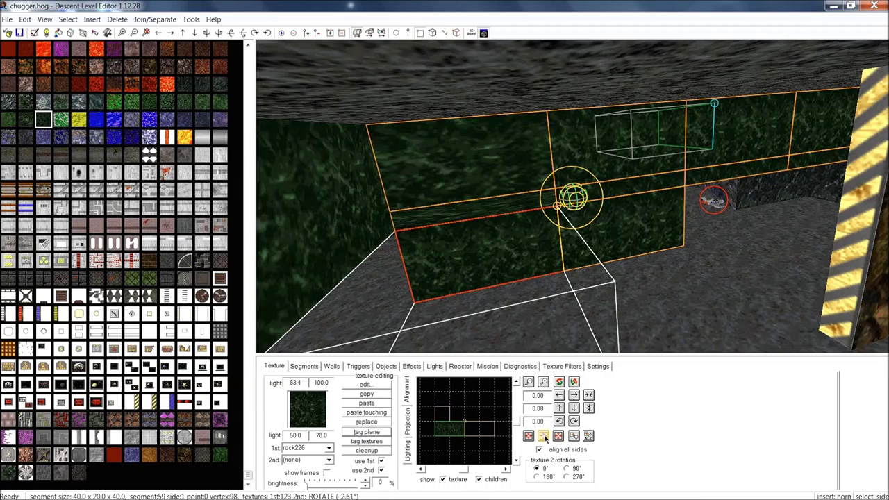
pyautogui.click(544, 436)
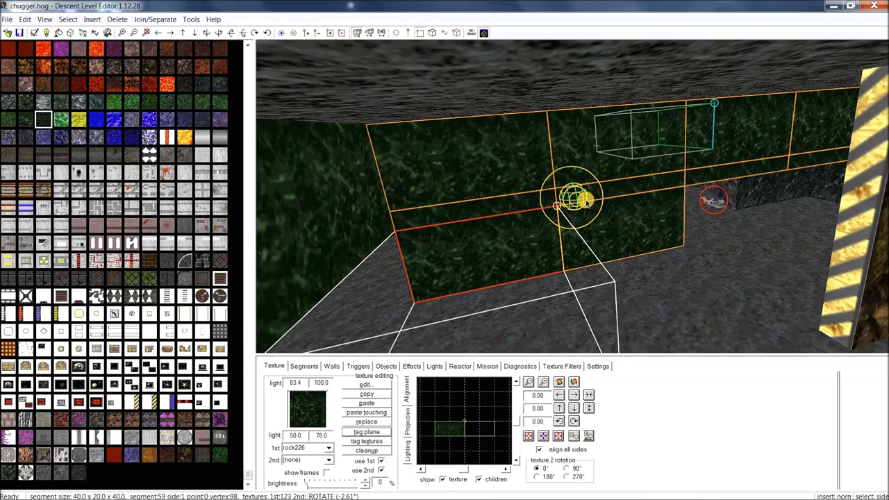
# Stretch the rock226 texture to fit each tagged side of the wall plane.
pyautogui.click(559, 437)
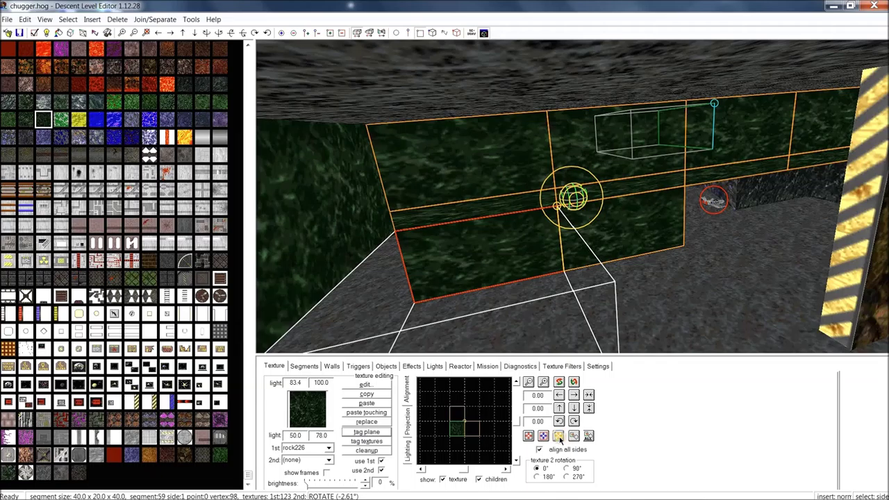
pyautogui.moveTo(684, 187); pyautogui.dragTo(657, 189, button='middle')
pyautogui.scroll(3, 671, 199)
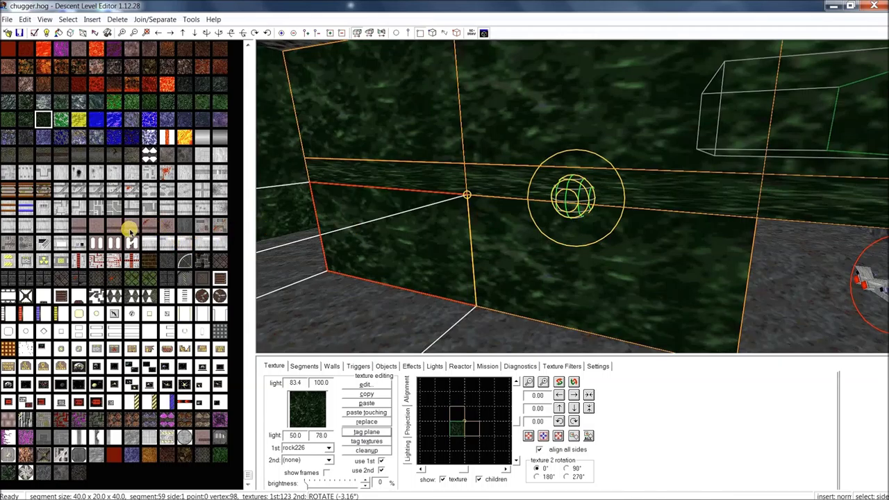
# Apply metl110 as the first texture of all tagged wall sides and reset their texture alignment.
pyautogui.click(130, 229)
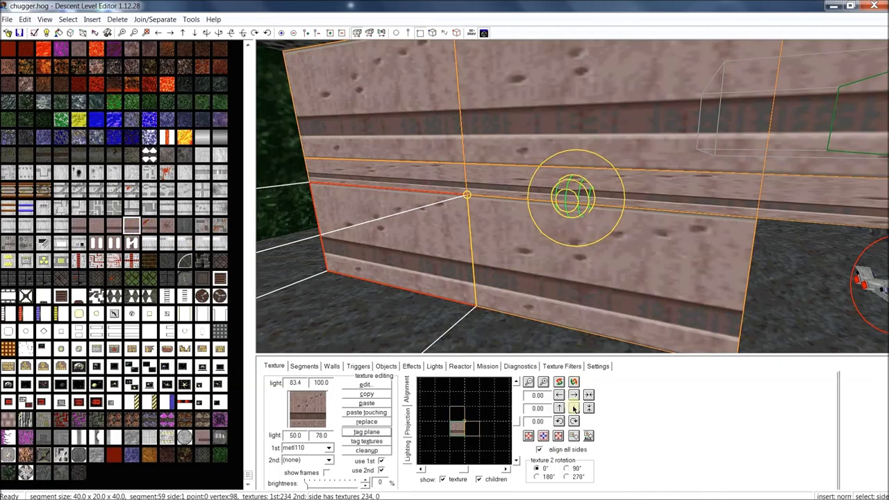
pyautogui.click(544, 436)
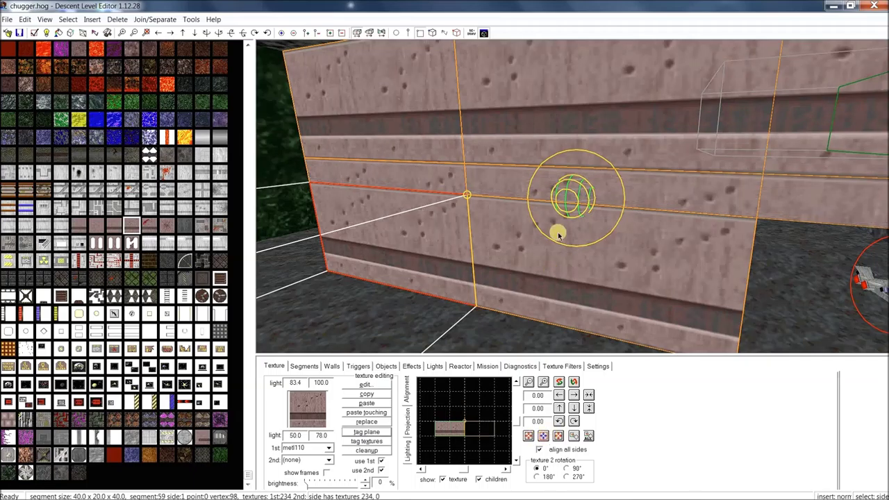
# Align the metl110 textures of all tagged wall sides with the selected lower side.
pyautogui.moveTo(560, 233); pyautogui.dragTo(575, 232, button='middle')
pyautogui.moveTo(575, 233)
pyautogui.mouseDown()
pyautogui.moveTo(585, 242)
pyautogui.moveTo(561, 244)
pyautogui.mouseUp()
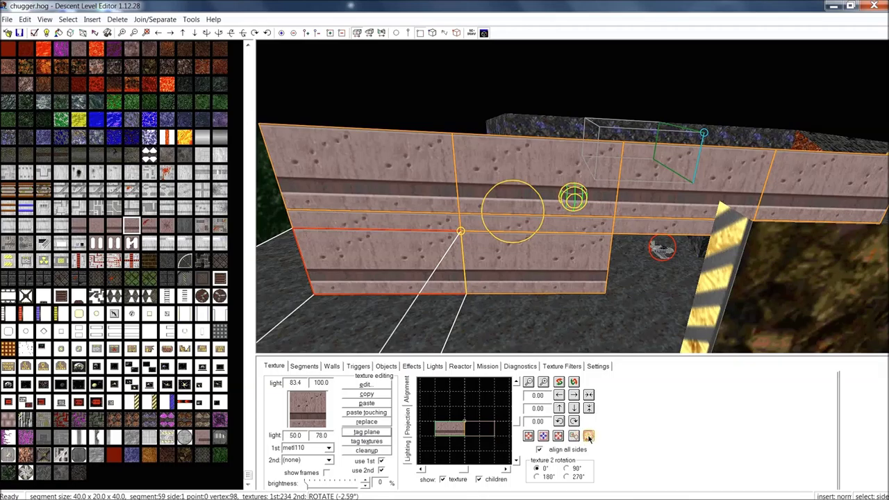
pyautogui.click(588, 437)
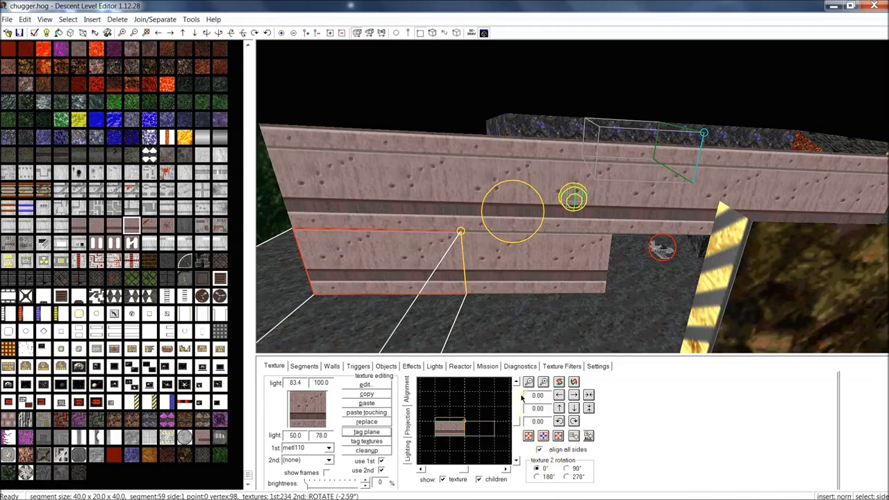
# Rotate the selected lower side's texture clockwise and back, and set its rotation to 5.00.
pyautogui.click(574, 422)
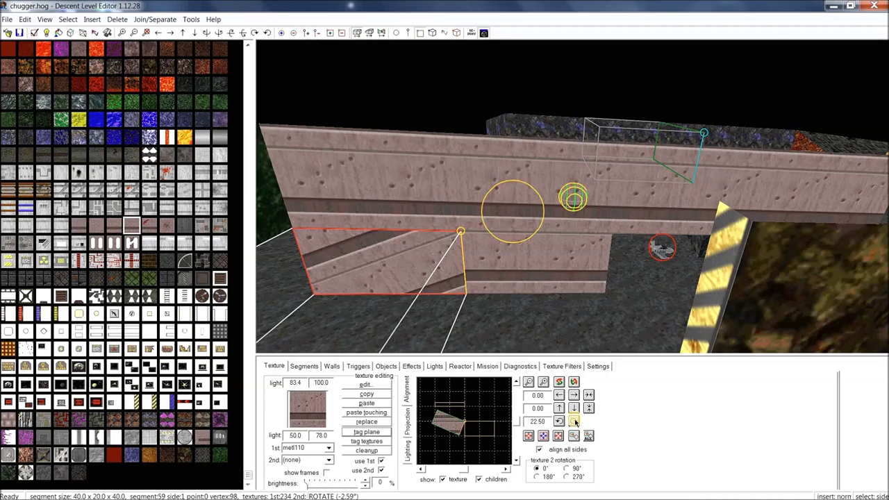
pyautogui.click(560, 423)
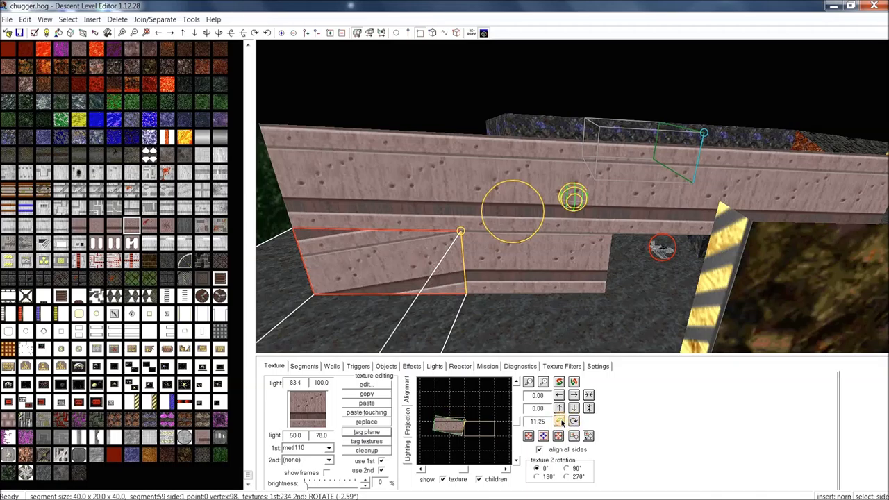
pyautogui.click(559, 422)
pyautogui.moveTo(526, 420); pyautogui.dragTo(564, 425)
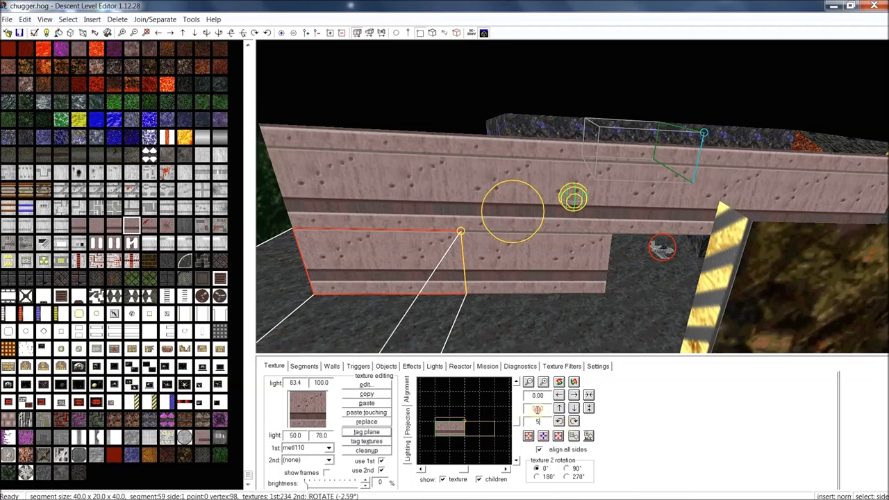
pyautogui.press('Return')
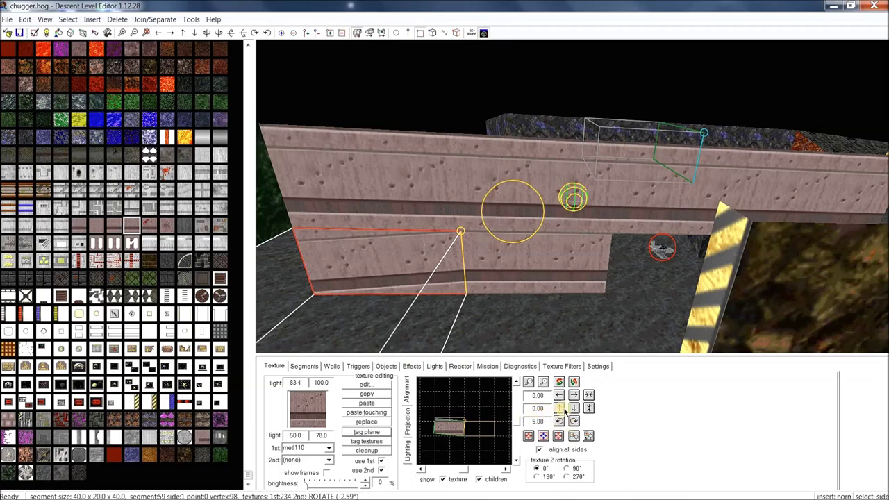
# Shift the selected side's texture vertically to -10.00, and move it horizontally and back to 0.00.
pyautogui.click(560, 409)
pyautogui.click(560, 409)
pyautogui.click(559, 409)
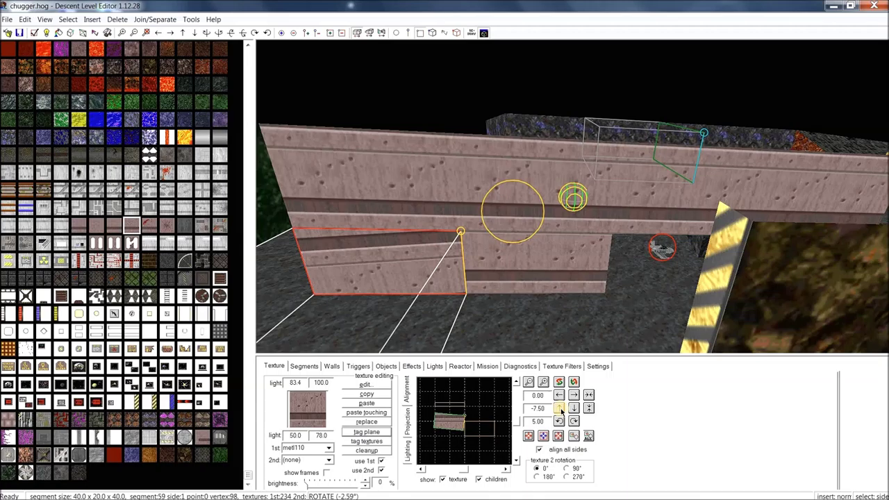
pyautogui.click(559, 409)
pyautogui.click(560, 395)
pyautogui.click(560, 395)
pyautogui.click(559, 395)
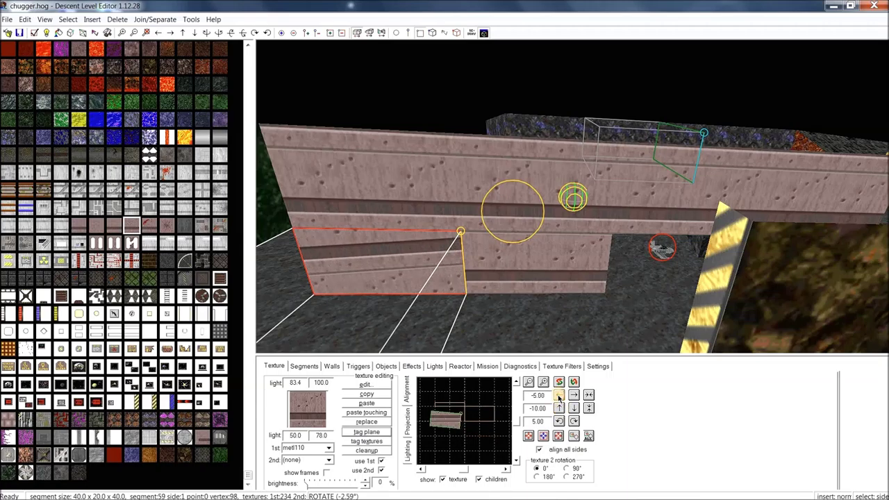
pyautogui.click(574, 395)
pyautogui.click(573, 395)
pyautogui.click(573, 395)
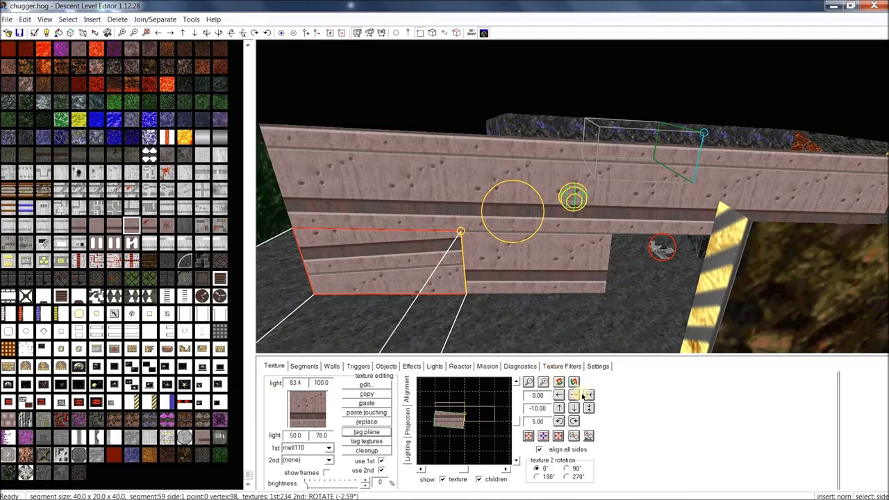
# Rescale the selected lower side's texture horizontally and vertically.
pyautogui.click(590, 395)
pyautogui.click(590, 395)
pyautogui.click(591, 395)
pyautogui.click(592, 395)
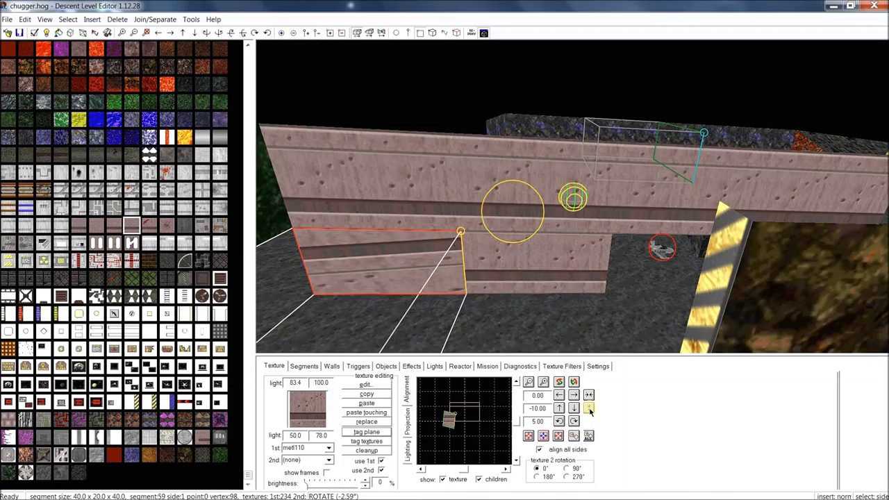
pyautogui.click(589, 409)
pyautogui.click(589, 409)
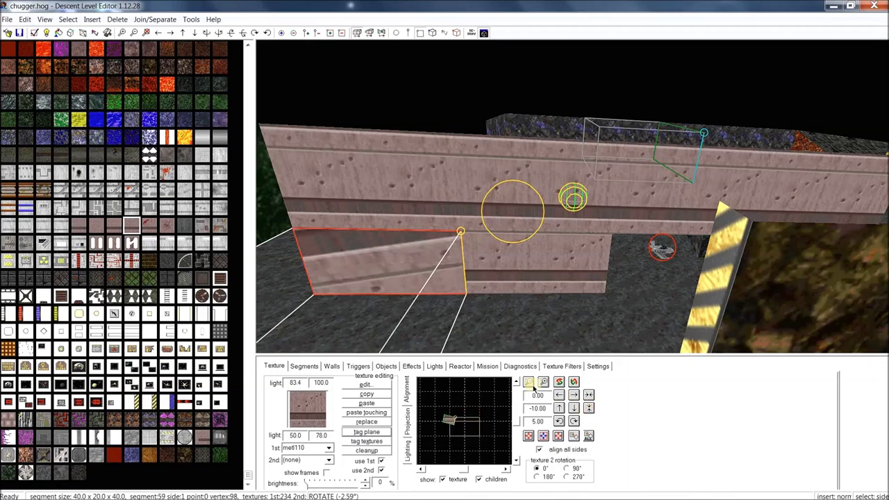
pyautogui.scroll(1, 426, 284)
pyautogui.scroll(-2, 426, 285)
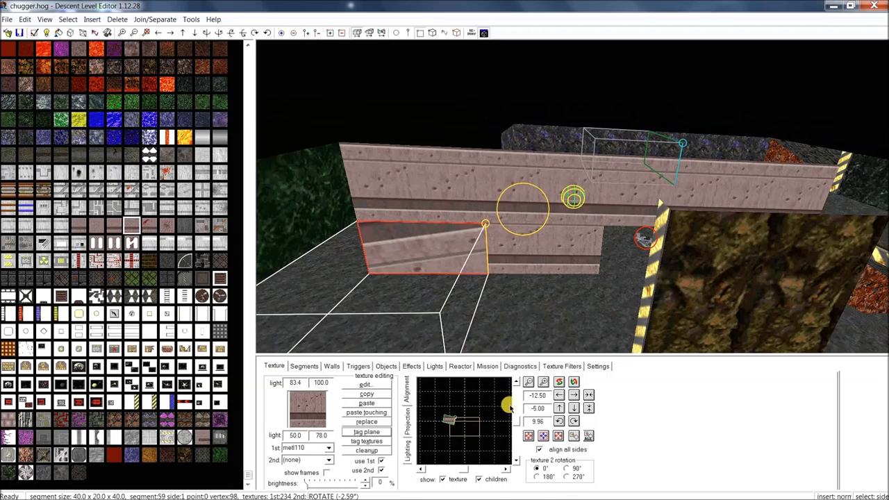
# Reset the selected lower side's texture alignment and nudge it horizontally to -2.50 and back to 0.00.
pyautogui.click(527, 436)
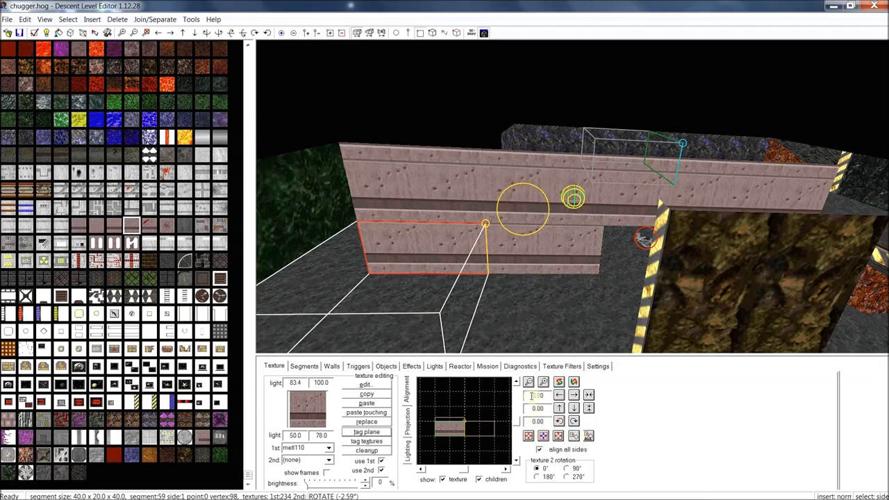
pyautogui.click(559, 394)
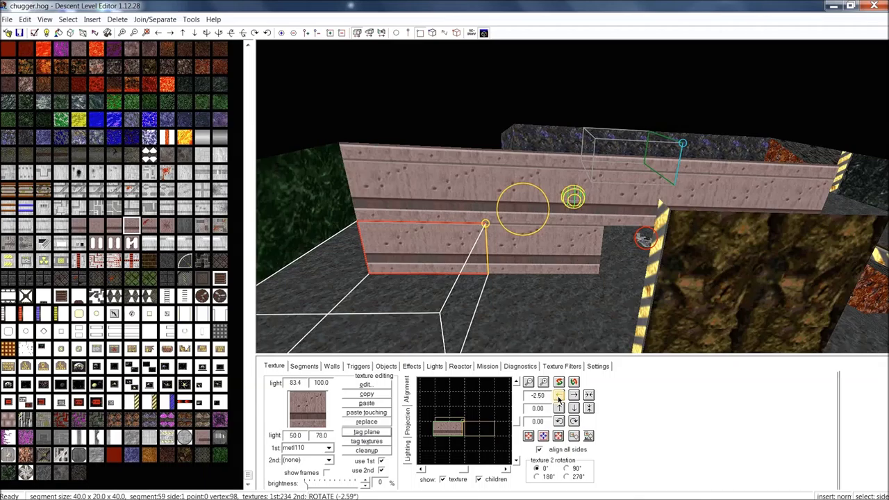
pyautogui.click(573, 394)
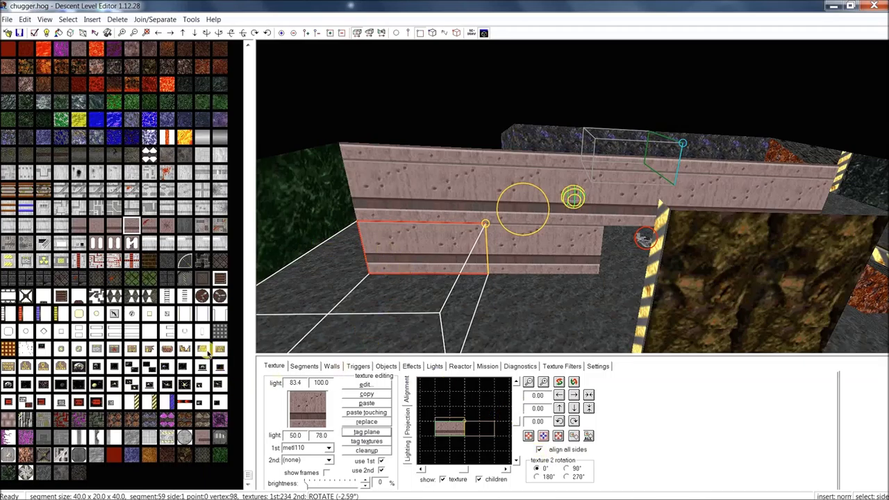
# Copy the selected lower side's texture and apply mntr04 - light as its second texture.
pyautogui.click(379, 396)
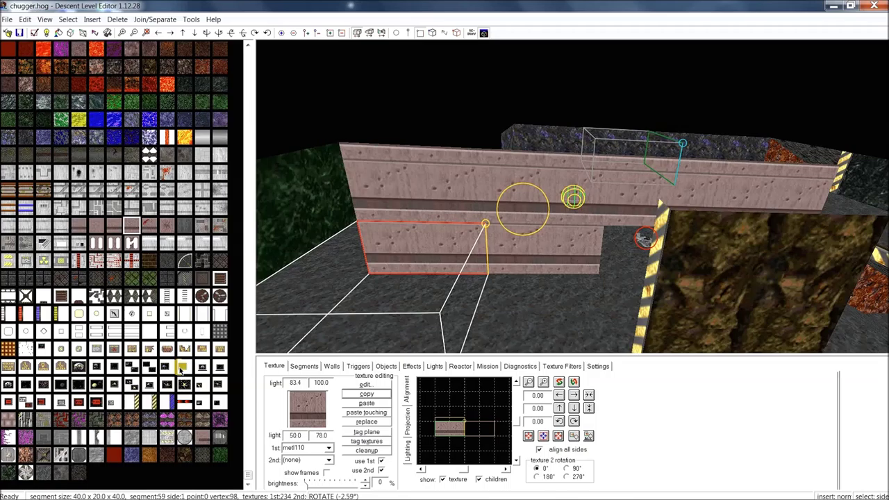
pyautogui.rightClick(199, 403)
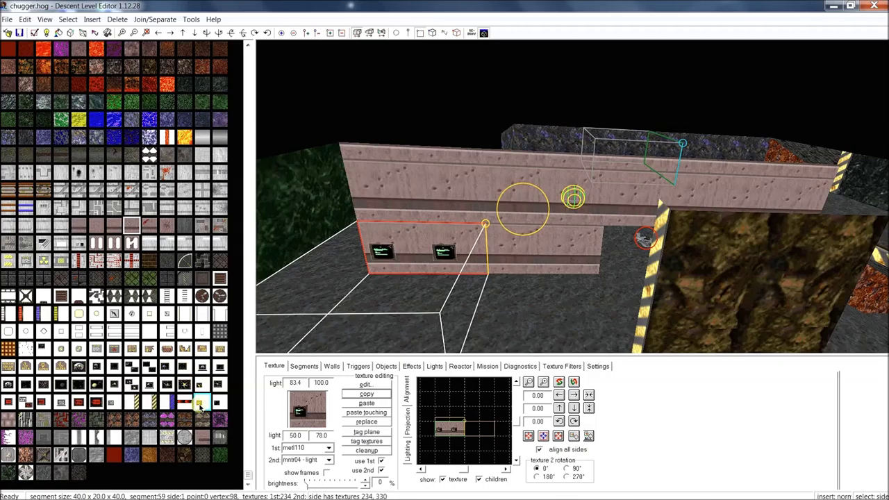
# Try the second texture's rotation at 90°, 270° and 180°, and return it to 0°.
pyautogui.click(569, 469)
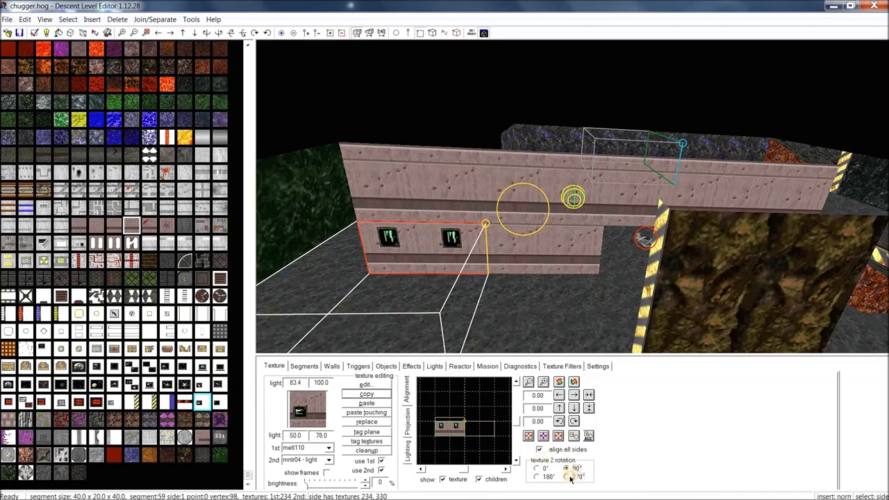
pyautogui.click(572, 477)
pyautogui.click(539, 476)
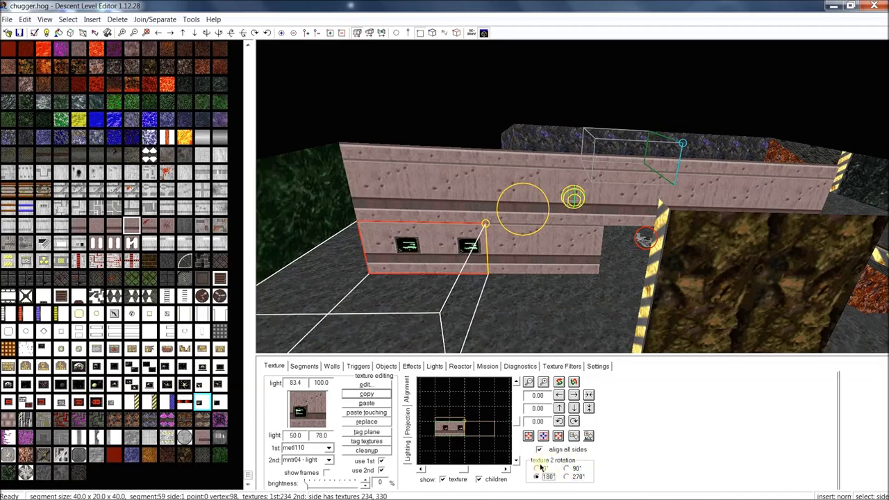
pyautogui.click(537, 468)
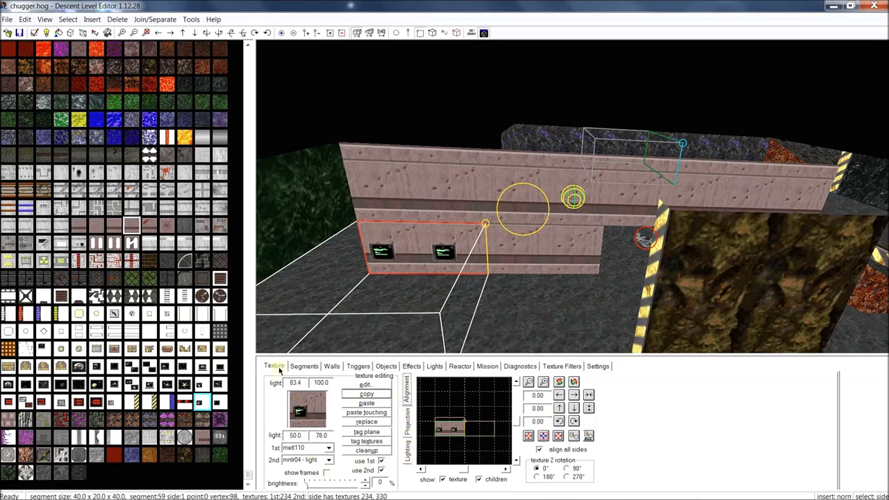
# Examine the corner light values of the selected lower side with the monitors.
pyautogui.moveTo(287, 382); pyautogui.dragTo(325, 402)
pyautogui.press('Tab')
pyautogui.moveTo(287, 384); pyautogui.dragTo(316, 379)
pyautogui.press('Tab')
pyautogui.press('Tab')
pyautogui.press('Tab')
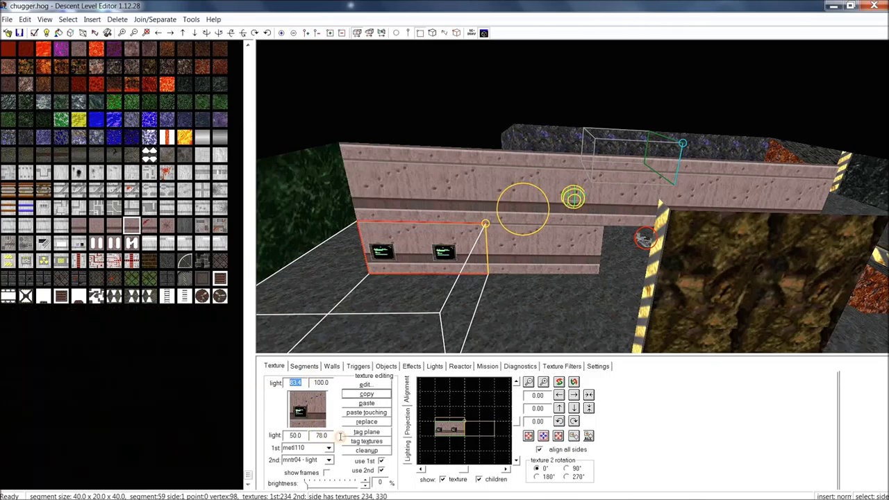
pyautogui.doubleClick(306, 435)
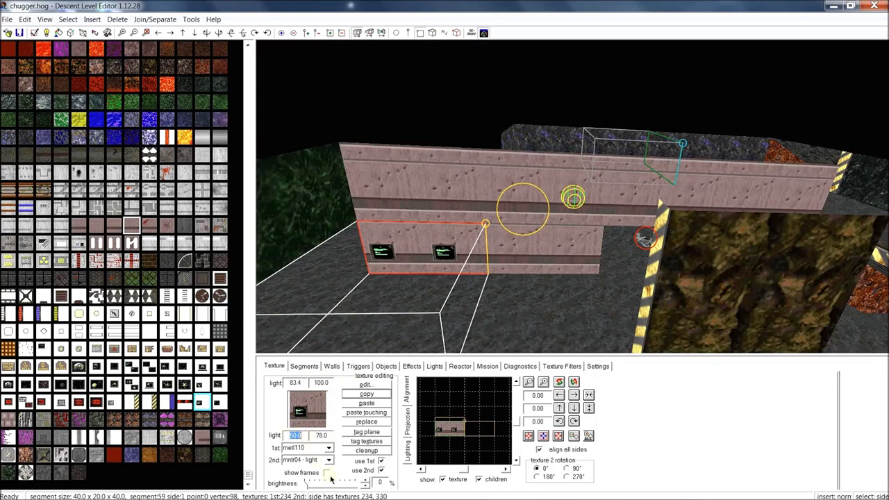
# Set the lower side's brightness to 100 %, and select the upper side above the monitors and adjust its brightness.
pyautogui.moveTo(303, 487); pyautogui.dragTo(364, 490)
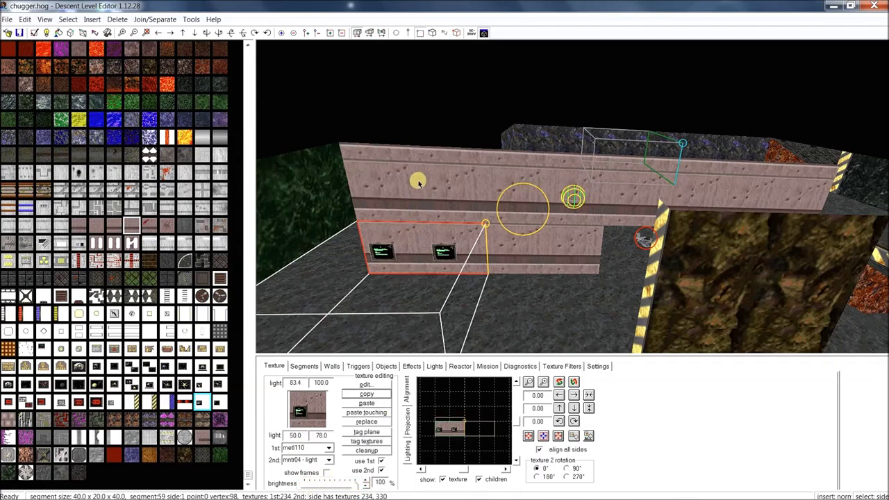
pyautogui.click(420, 180)
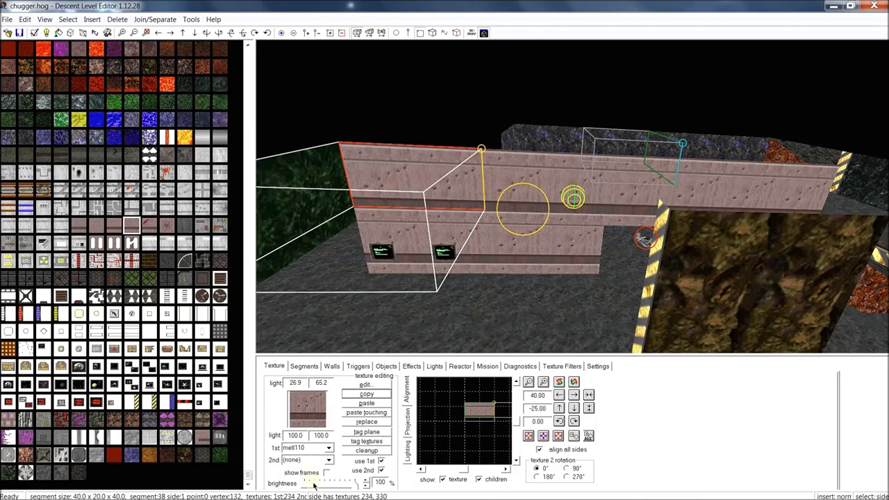
pyautogui.moveTo(357, 489); pyautogui.dragTo(375, 479)
# Show the segment properties of segment 38, step through its sides and return to side 1.
pyautogui.click(304, 366)
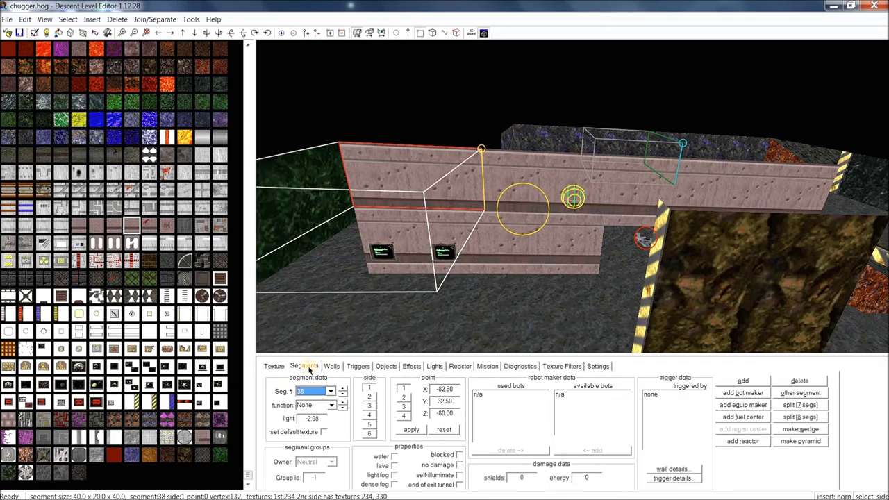
pyautogui.moveTo(442, 183)
pyautogui.mouseDown(button='middle')
pyautogui.moveTo(452, 198)
pyautogui.moveTo(446, 188)
pyautogui.mouseUp(button='middle')
pyautogui.moveTo(448, 191); pyautogui.dragTo(452, 179)
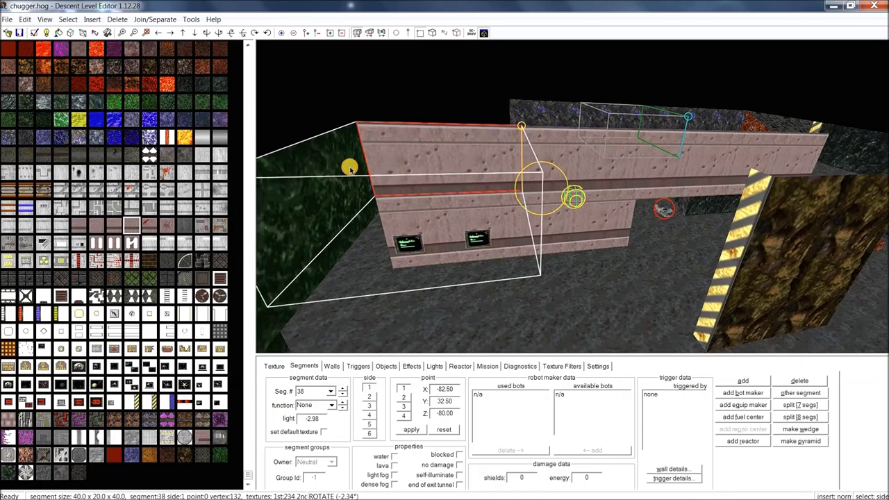
pyautogui.hotkey('shift', 's')
pyautogui.hotkey('shift', 's')
pyautogui.hotkey('shift', 's')
pyautogui.hotkey('shift', 's')
pyautogui.hotkey('shift', 's')
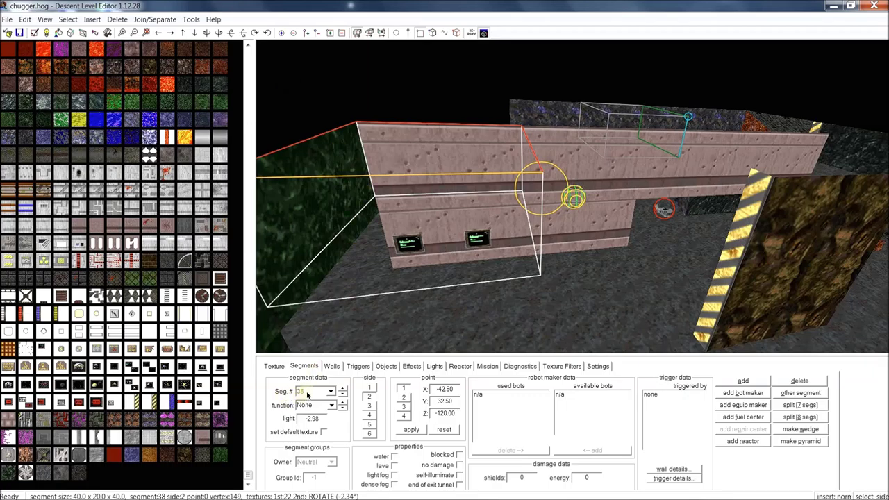
pyautogui.hotkey('shift', 's')
pyautogui.hotkey('shift', 's')
pyautogui.hotkey('shift', 's')
pyautogui.hotkey('shift', 's')
pyautogui.hotkey('shift', 's')
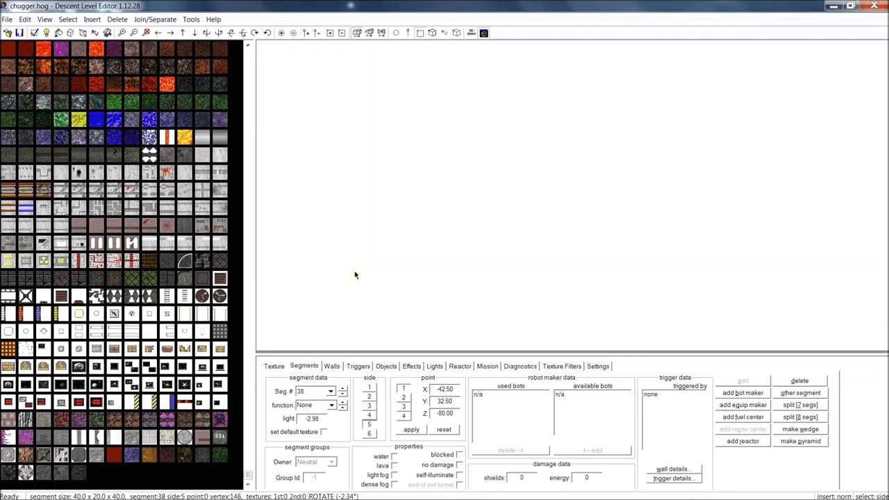
pyautogui.press('s')
pyautogui.press('s')
pyautogui.press('s')
pyautogui.press('s')
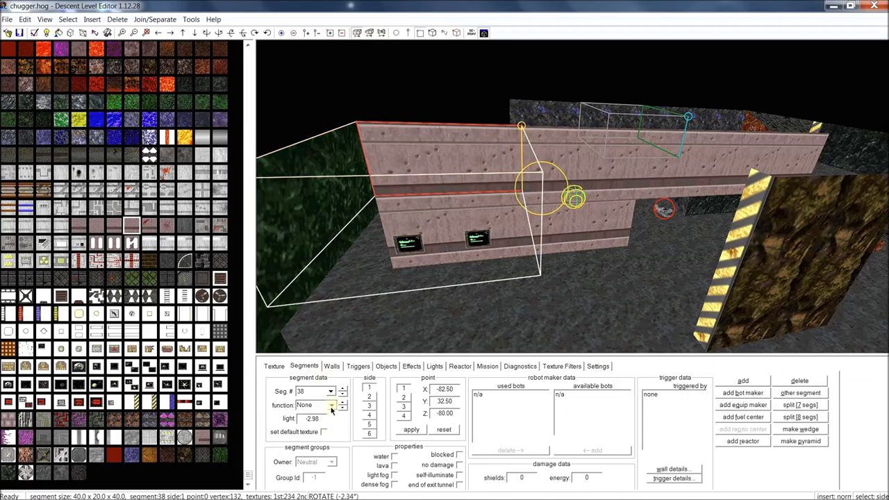
# Try the Fuel Center function on segment 38 and return its function to None.
pyautogui.moveTo(371, 171)
pyautogui.mouseDown(button='middle')
pyautogui.moveTo(354, 169)
pyautogui.moveTo(379, 163)
pyautogui.moveTo(373, 180)
pyautogui.mouseUp(button='middle')
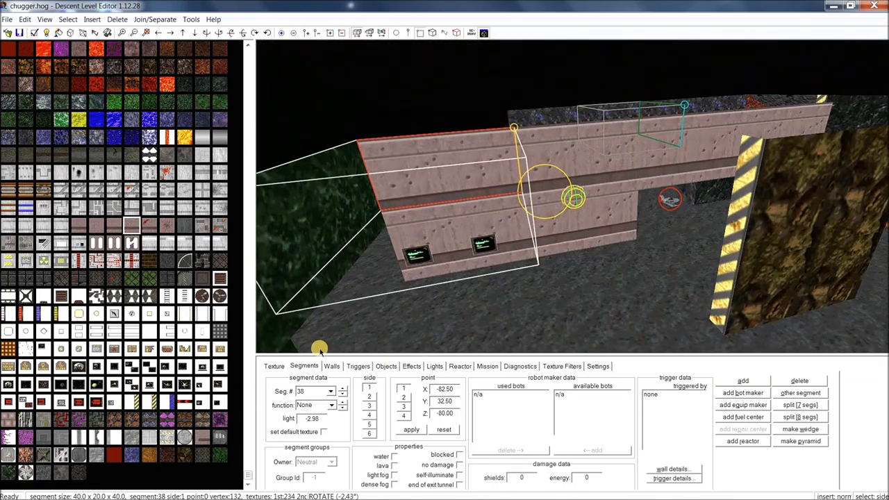
pyautogui.click(332, 406)
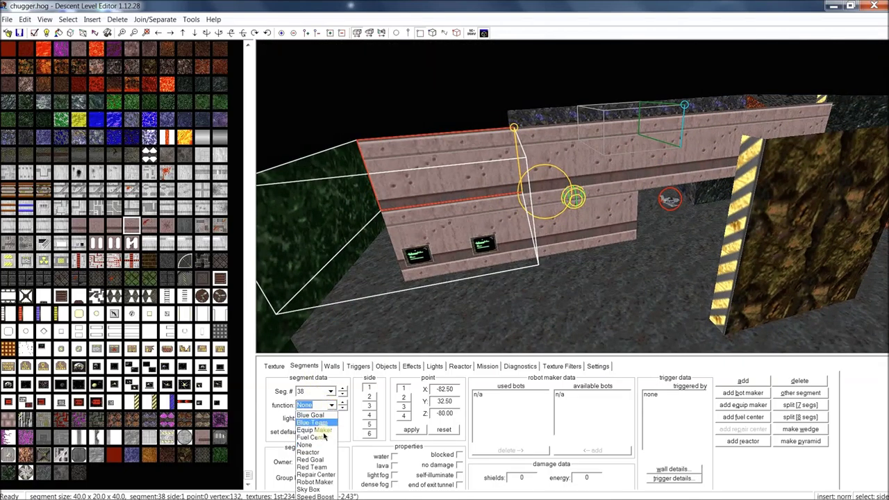
pyautogui.click(324, 438)
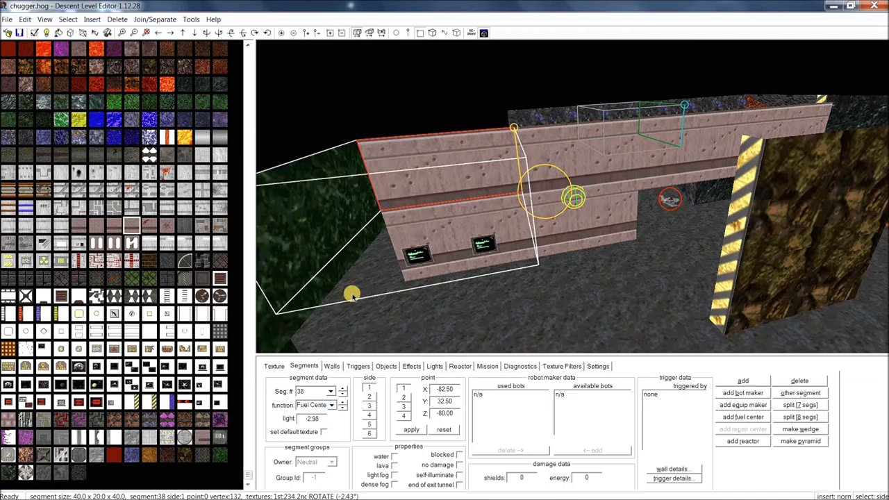
pyautogui.click(333, 408)
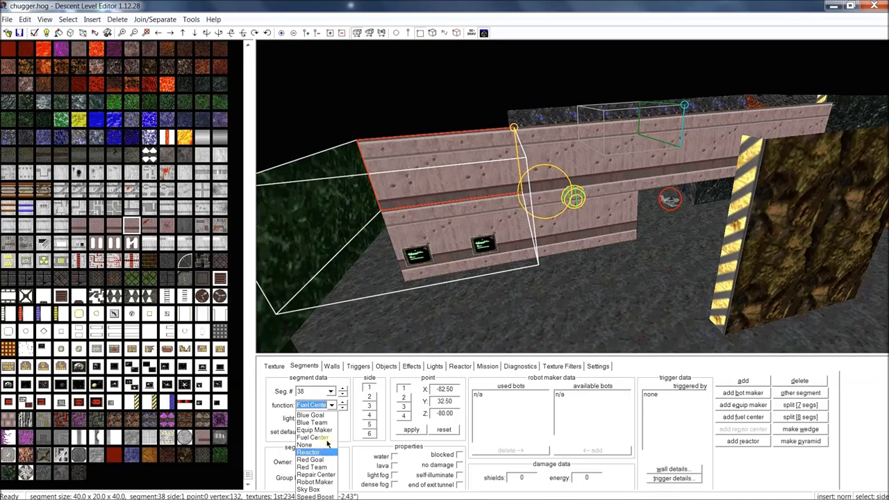
pyautogui.click(326, 444)
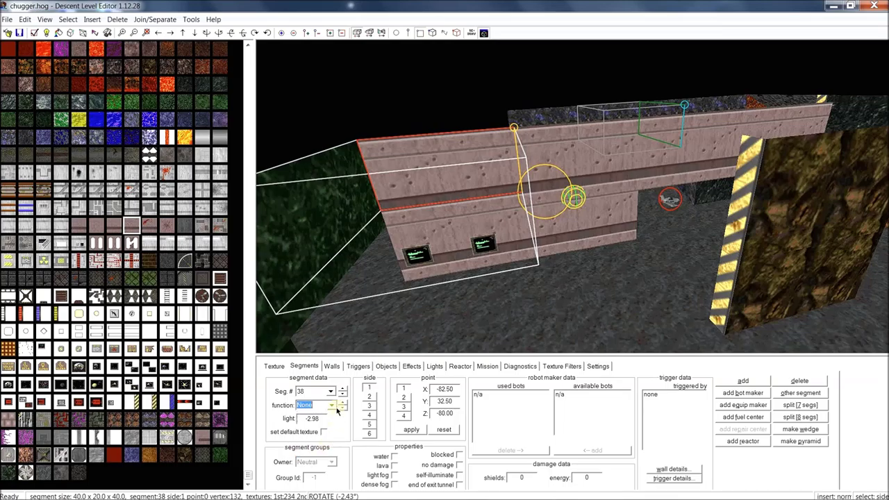
# Look over the available segment functions and select the green end side of segment 38.
pyautogui.click(330, 406)
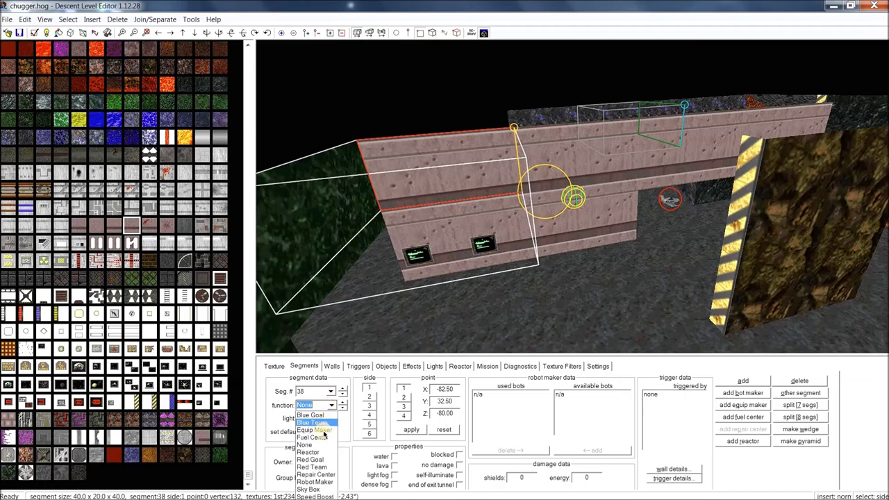
pyautogui.click(333, 406)
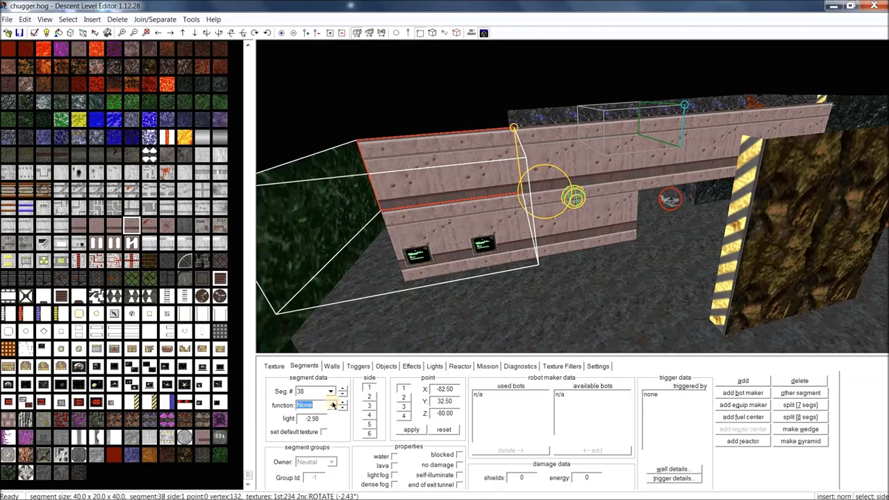
pyautogui.click(335, 200)
pyautogui.click(333, 407)
pyautogui.click(333, 407)
pyautogui.click(350, 197)
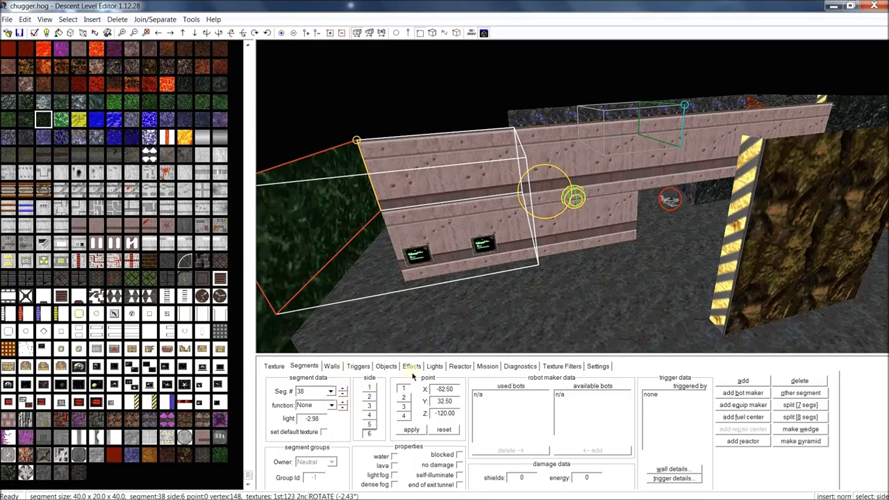
pyautogui.moveTo(464, 246)
pyautogui.mouseDown(button='middle')
pyautogui.moveTo(472, 256)
pyautogui.moveTo(464, 247)
pyautogui.mouseUp(button='middle')
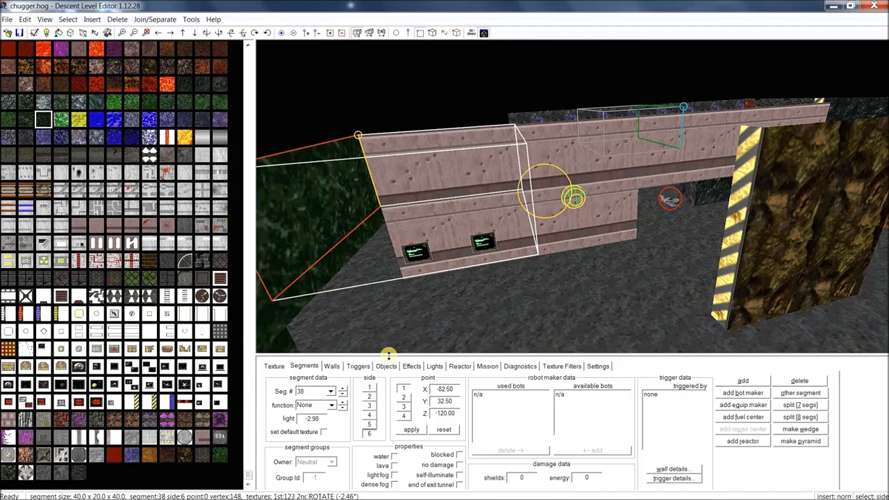
# Step through sides 1 to 6 of segment 38, ending on side 6.
pyautogui.click(373, 390)
pyautogui.click(372, 396)
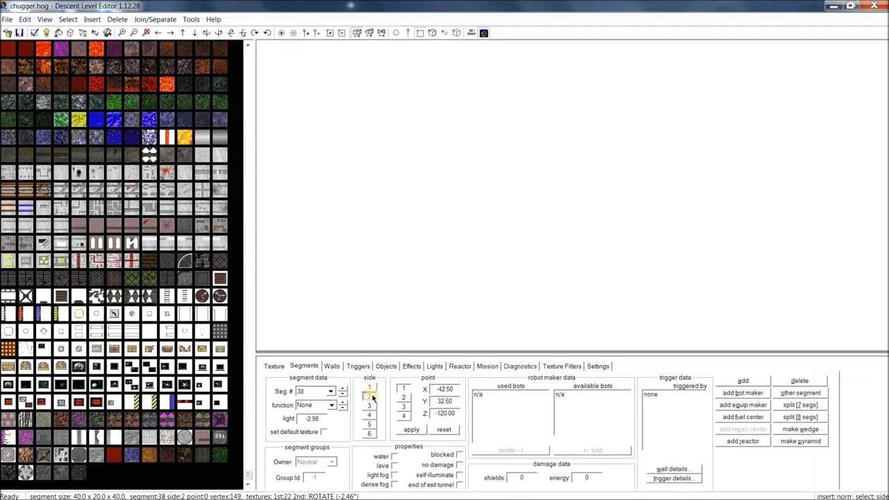
pyautogui.click(369, 409)
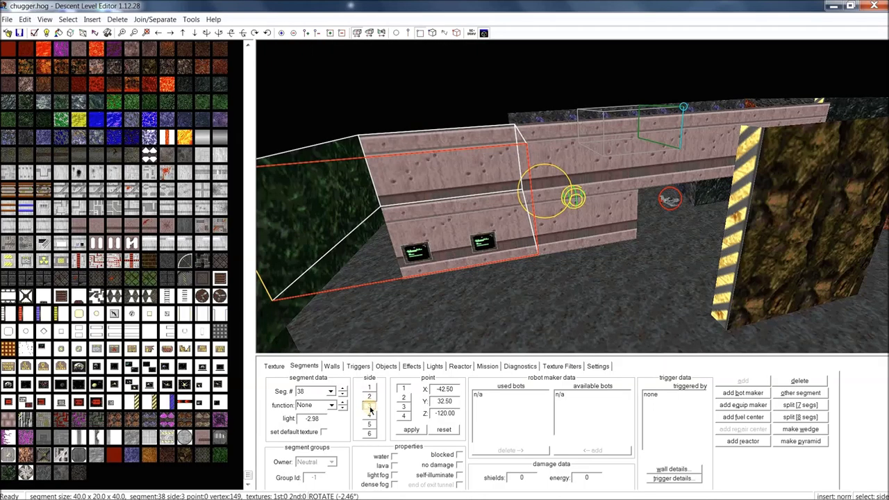
pyautogui.click(372, 415)
pyautogui.click(369, 426)
pyautogui.click(371, 434)
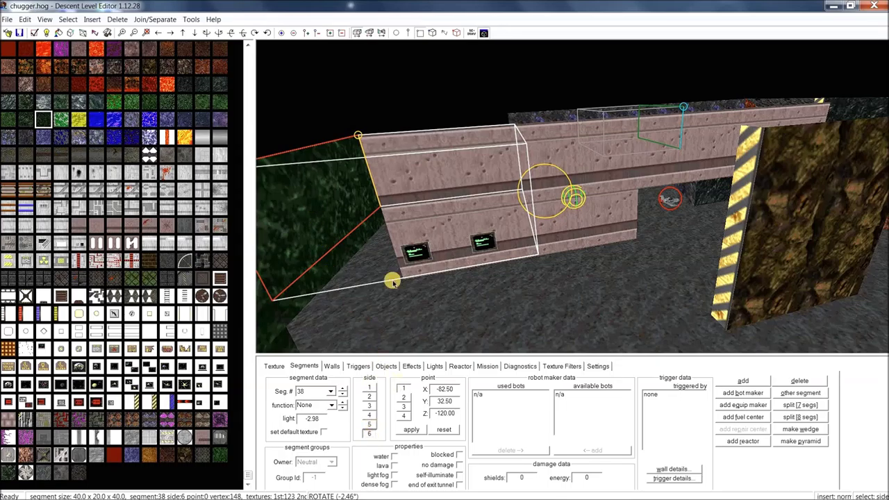
# Step through points 2, 3 and 4 of side 6 on segment 38 and return to point 1.
pyautogui.moveTo(376, 139); pyautogui.dragTo(417, 142, button='middle')
pyautogui.moveTo(410, 143); pyautogui.dragTo(449, 129)
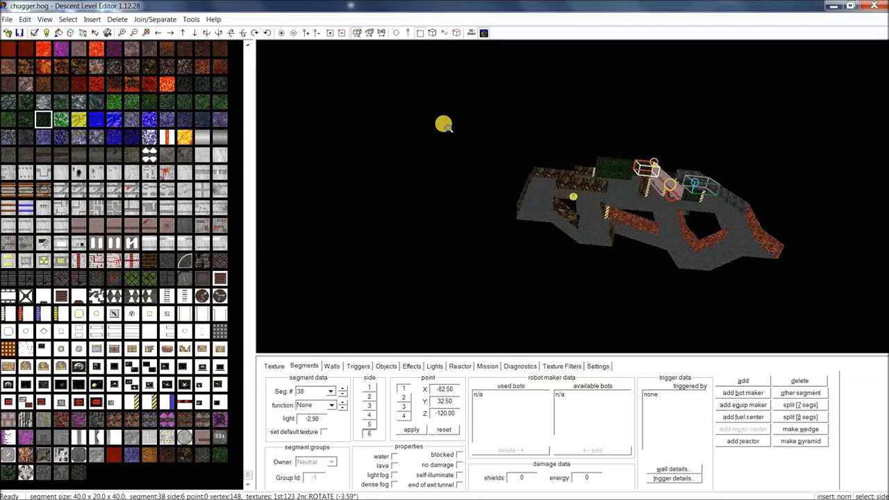
pyautogui.scroll(3, 449, 128)
pyautogui.scroll(3, 445, 125)
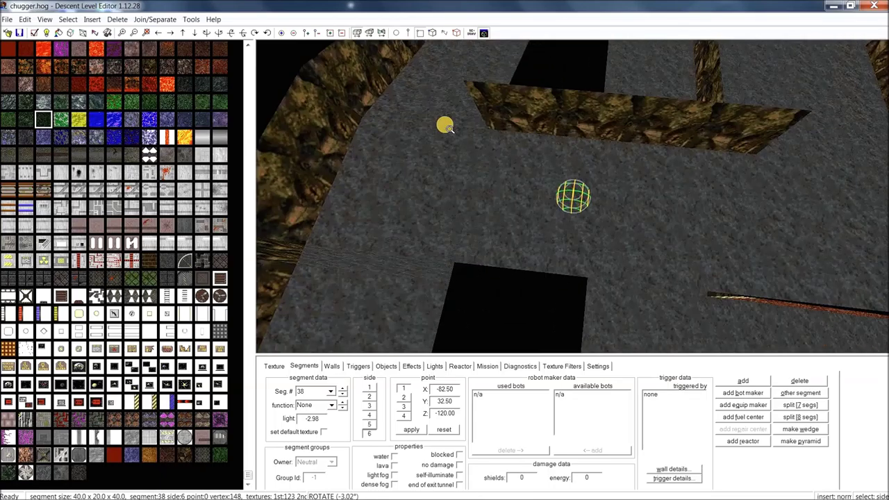
pyautogui.moveTo(445, 125); pyautogui.dragTo(579, 197)
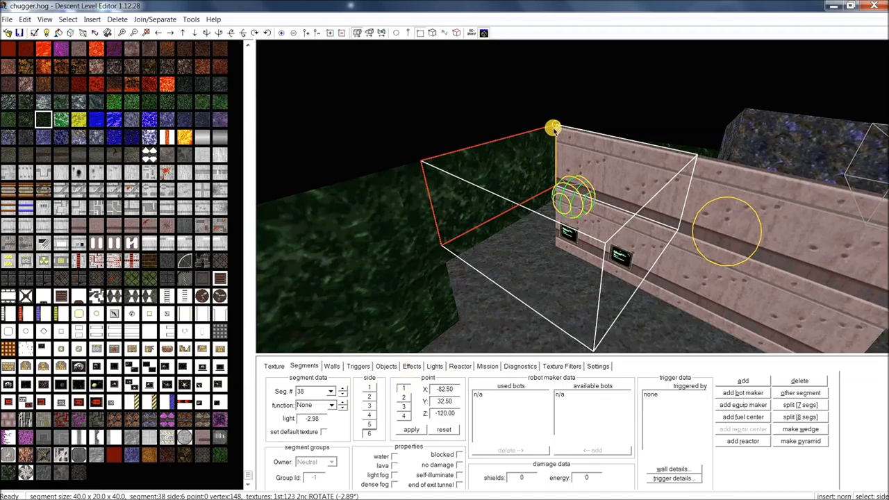
pyautogui.click(401, 397)
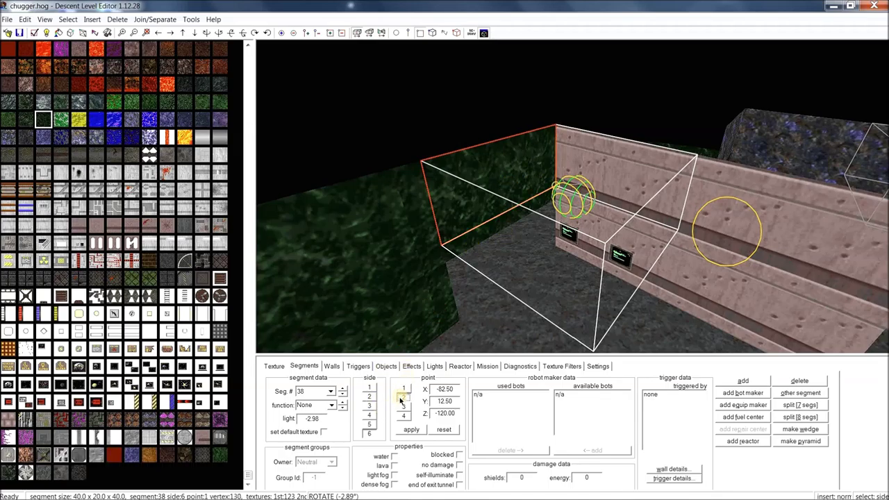
pyautogui.click(405, 409)
pyautogui.click(405, 419)
pyautogui.click(405, 391)
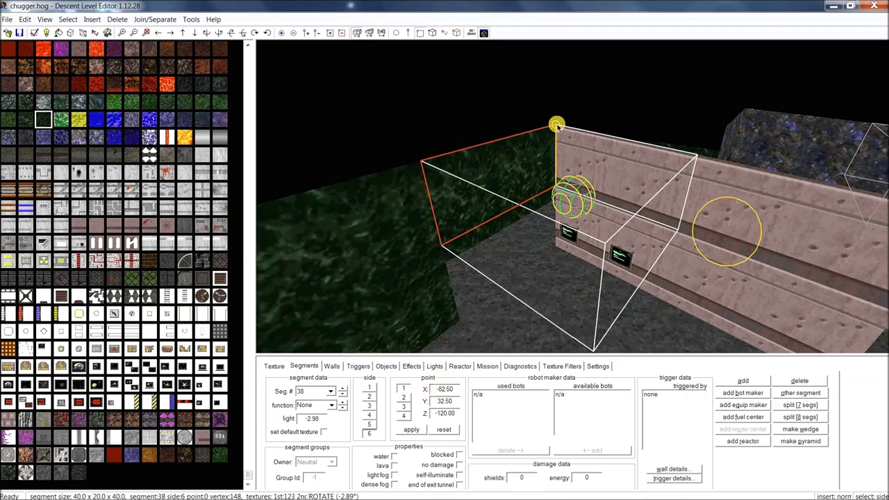
# Move point 1 of side 6 on segment 38 by applying X -80 and Y 30.
pyautogui.moveTo(520, 175); pyautogui.dragTo(523, 229, button='middle')
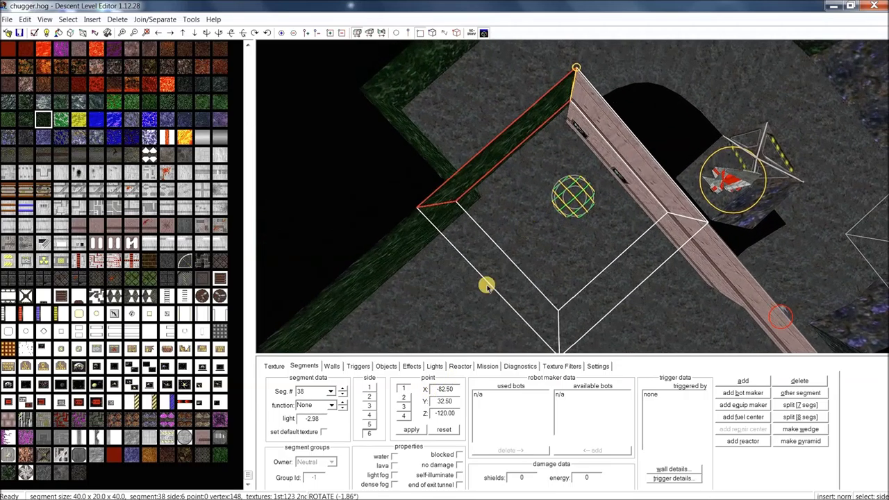
pyautogui.doubleClick(445, 389)
pyautogui.write('-80')
pyautogui.click(415, 430)
pyautogui.moveTo(608, 125); pyautogui.dragTo(607, 142, button='middle')
pyautogui.moveTo(606, 141); pyautogui.dragTo(645, 110)
pyautogui.moveTo(439, 401); pyautogui.dragTo(465, 406)
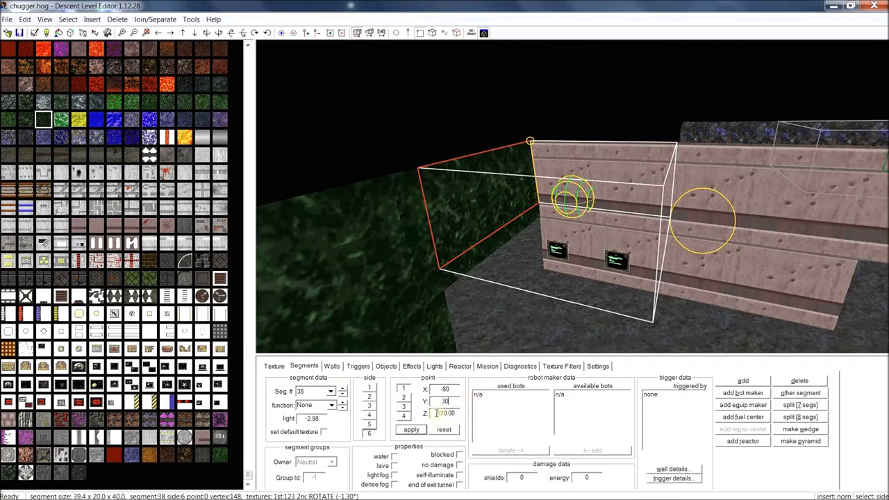
pyautogui.click(417, 430)
# Examine the reshaped segment 38 from several angles and look over its function options again.
pyautogui.moveTo(564, 210); pyautogui.dragTo(542, 309)
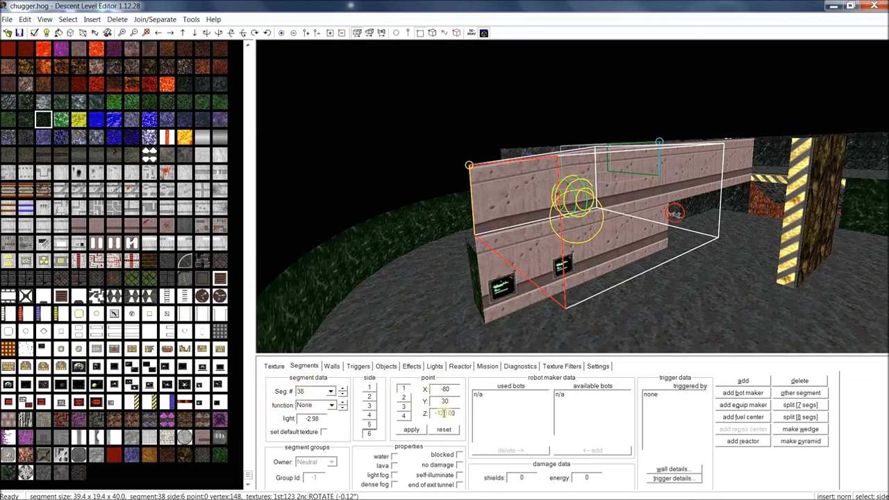
pyautogui.moveTo(642, 221); pyautogui.dragTo(558, 186)
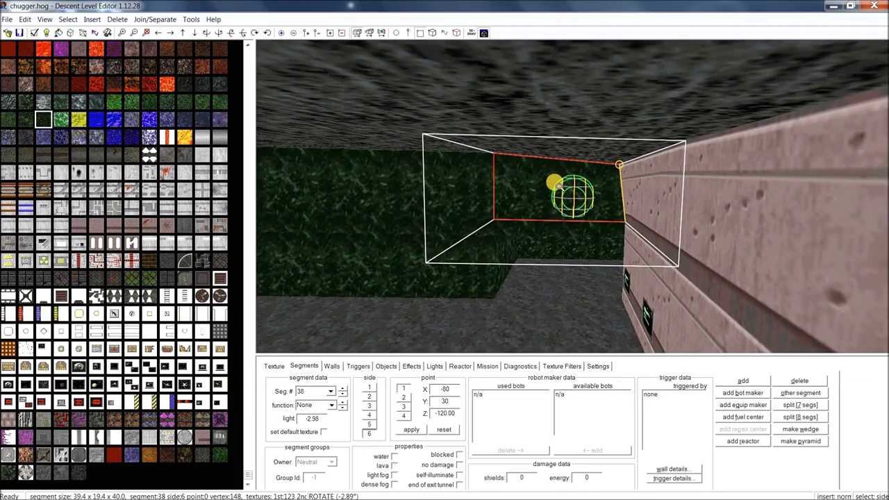
pyautogui.moveTo(557, 186); pyautogui.dragTo(557, 186)
pyautogui.click(404, 399)
pyautogui.moveTo(667, 261); pyautogui.dragTo(715, 339)
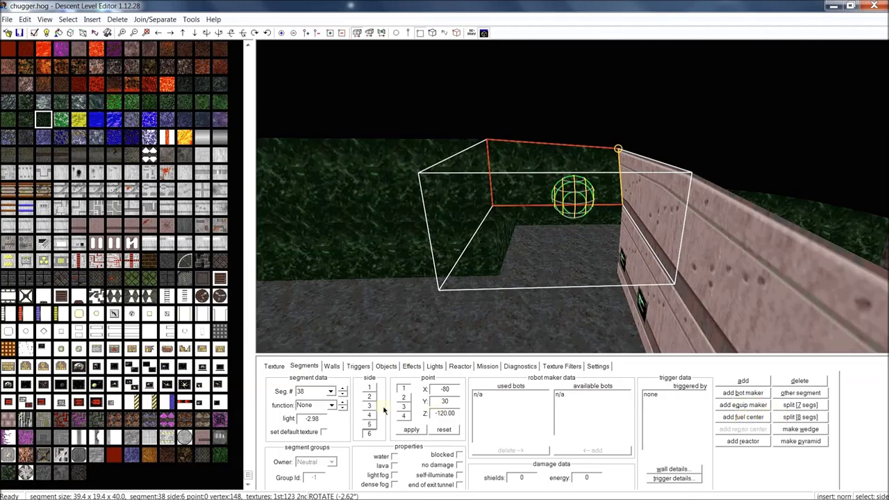
pyautogui.click(332, 406)
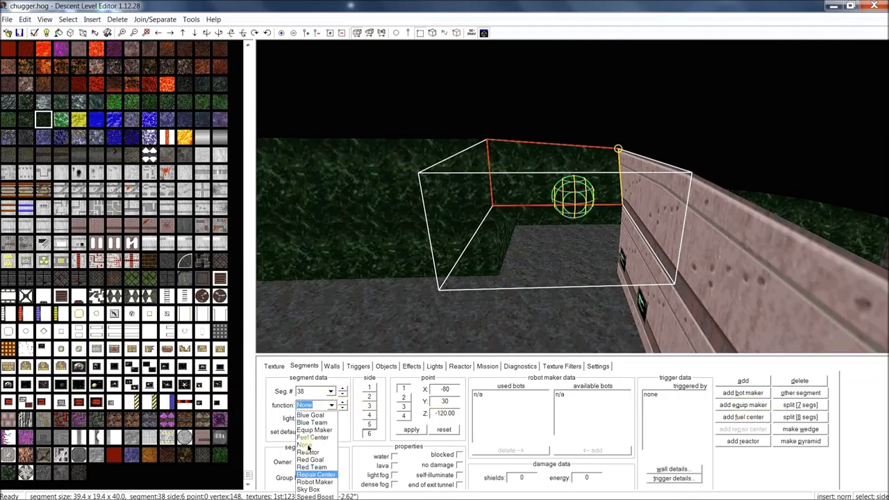
pyautogui.click(773, 474)
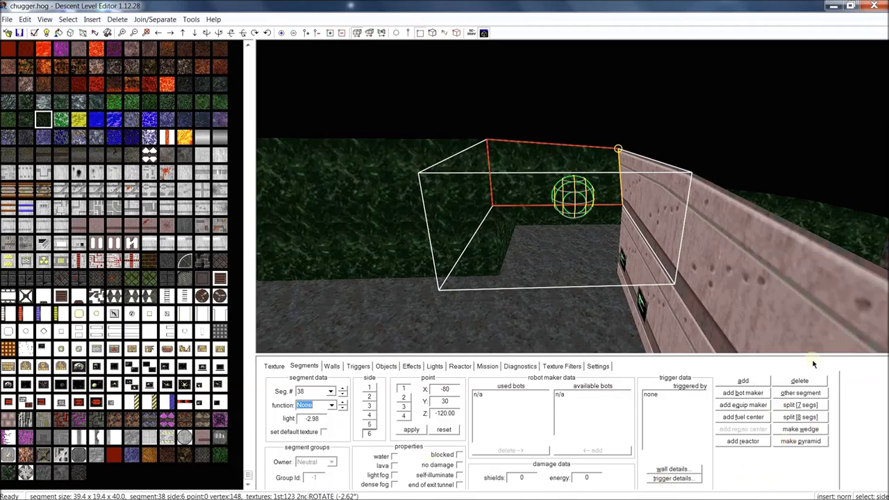
pyautogui.click(553, 223)
pyautogui.click(611, 219)
pyautogui.click(671, 471)
pyautogui.click(610, 296)
# Show the wall properties and select the open side 6 of segment 15 between the orange rock walls.
pyautogui.click(332, 366)
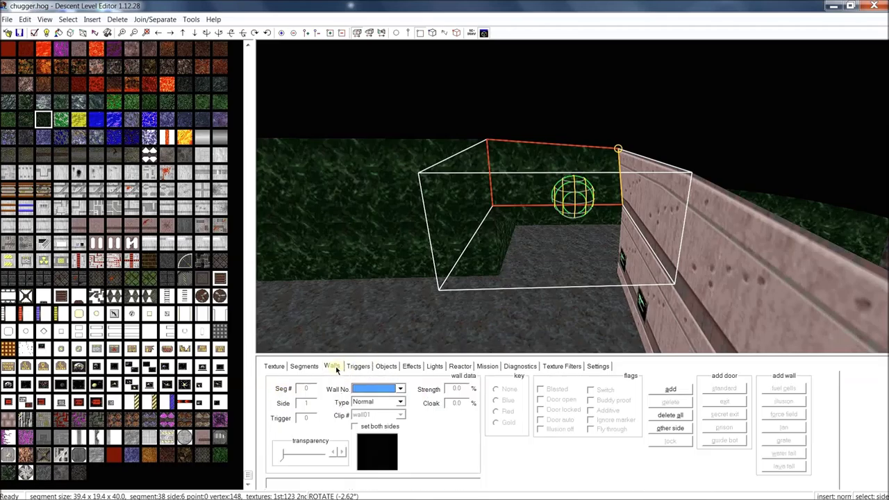
pyautogui.moveTo(524, 222); pyautogui.dragTo(522, 261)
pyautogui.press('s')
pyautogui.press('s')
pyautogui.press('s')
pyautogui.press('s')
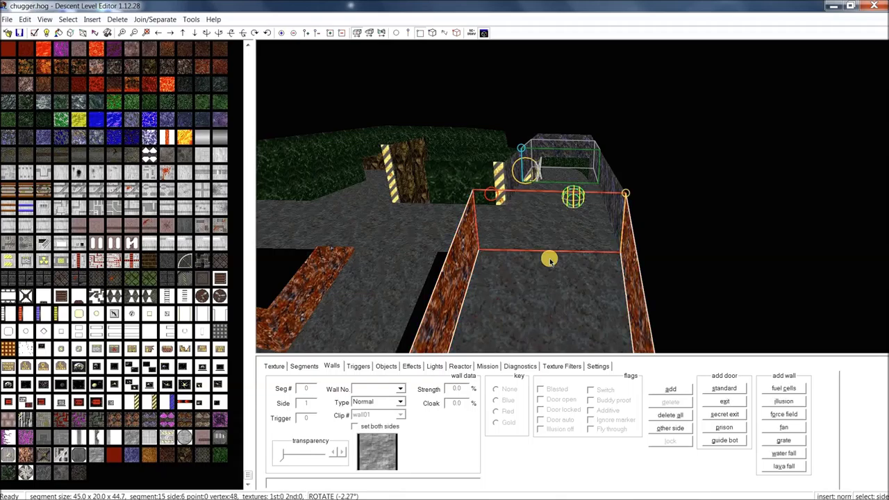
pyautogui.moveTo(537, 244); pyautogui.dragTo(518, 244, button='middle')
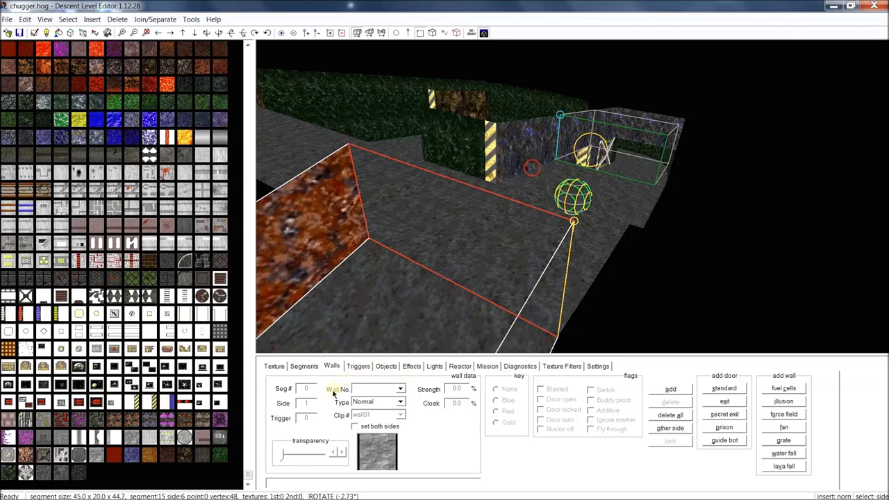
# Add a wall of type Normal to side 6 of segment 15 and set its cloak value to 100 % with the transparency setting.
pyautogui.click(401, 403)
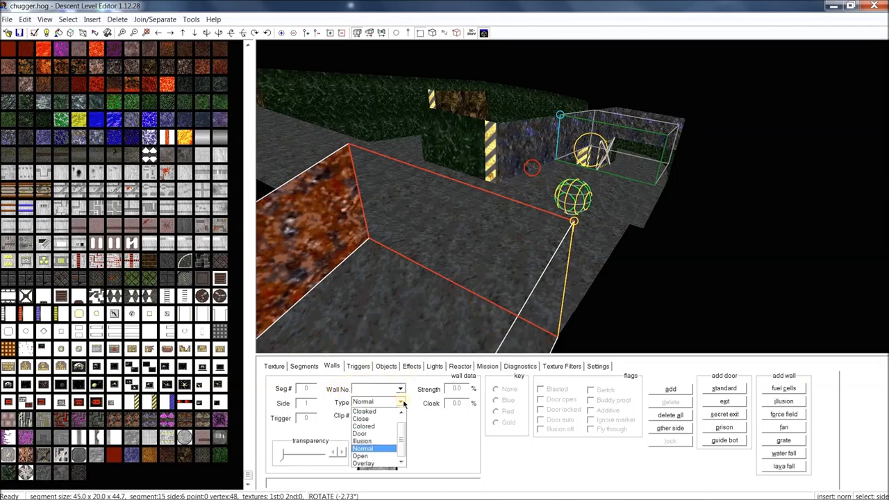
pyautogui.click(374, 449)
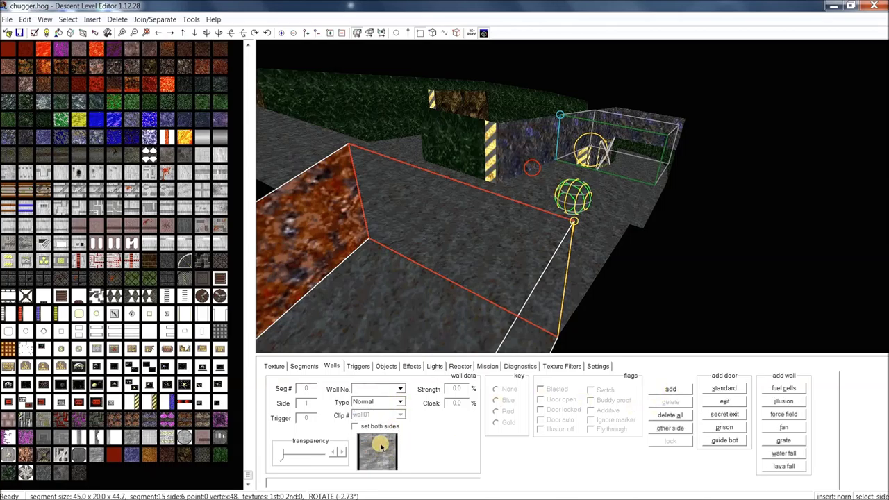
pyautogui.click(670, 390)
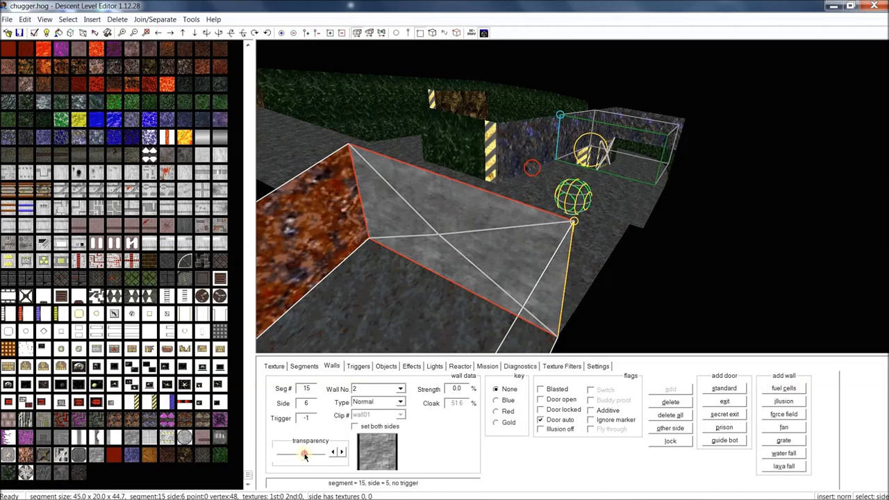
pyautogui.moveTo(304, 456); pyautogui.dragTo(360, 455)
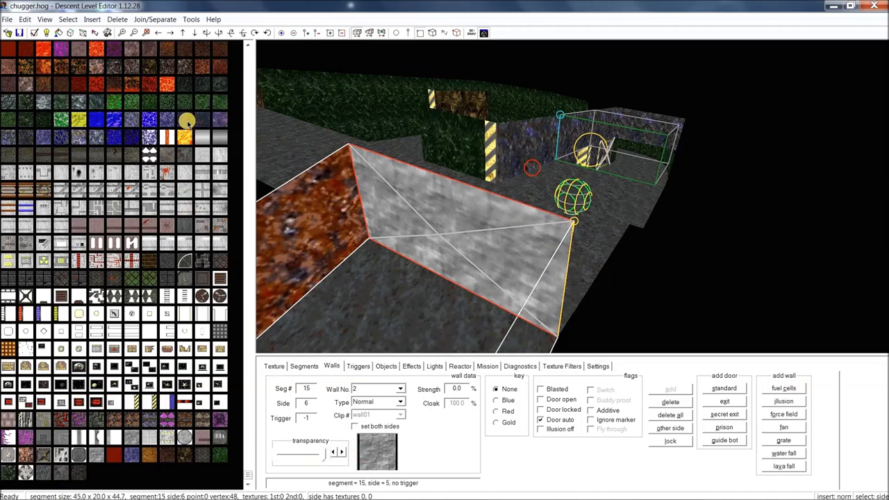
# Try dark blue, bright blue and green-white textures on the new wall, and apply the purple-grey rock texture 16.
pyautogui.click(185, 121)
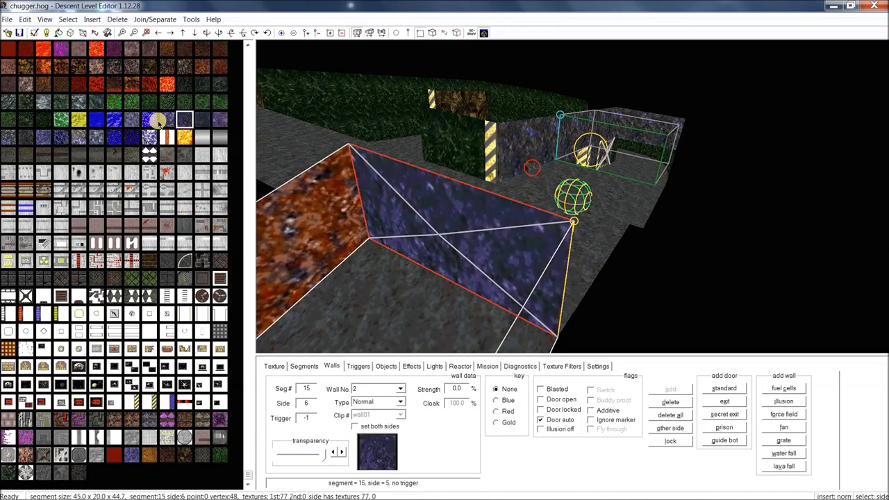
pyautogui.click(150, 121)
pyautogui.click(96, 120)
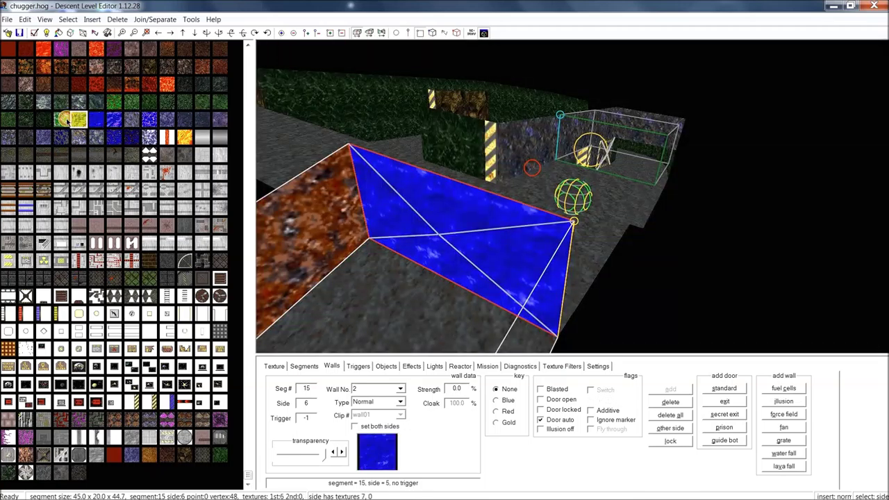
pyautogui.click(60, 120)
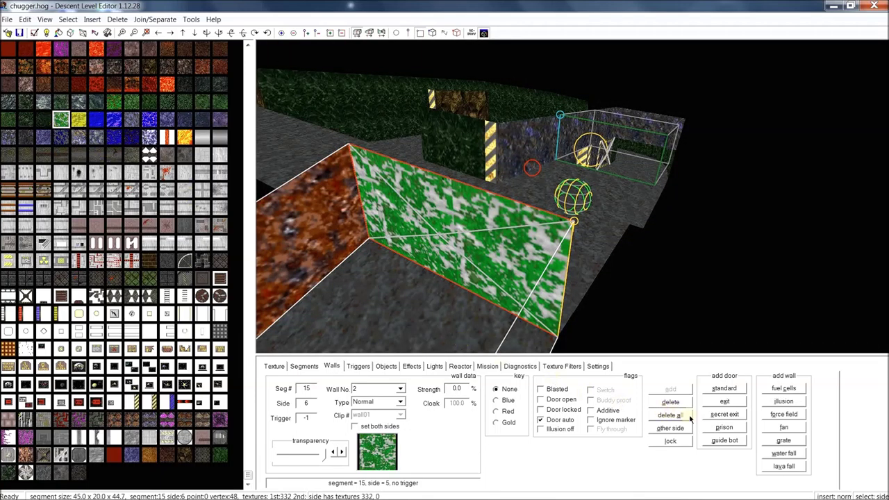
pyautogui.click(132, 122)
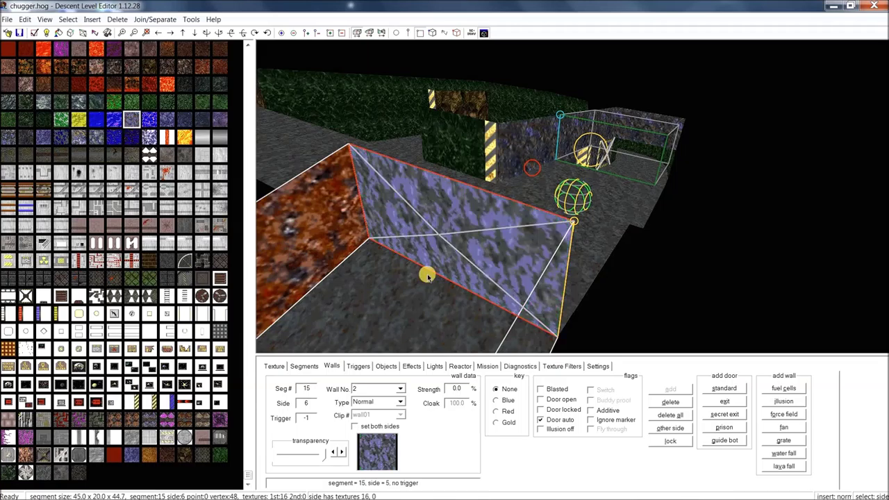
# Go to the opposite side, side 5 of segment 31, and add a matching wall of type Normal there.
pyautogui.click(677, 430)
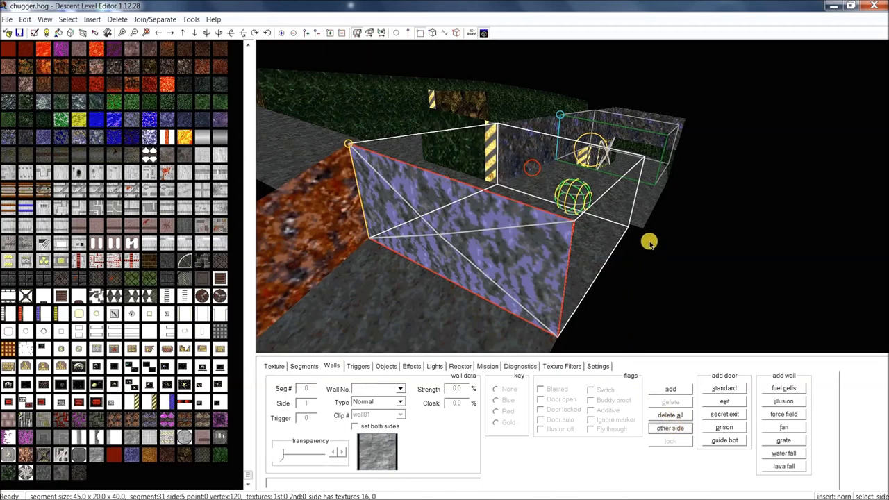
pyautogui.moveTo(622, 226); pyautogui.dragTo(587, 246, button='middle')
pyautogui.moveTo(587, 248); pyautogui.dragTo(593, 230)
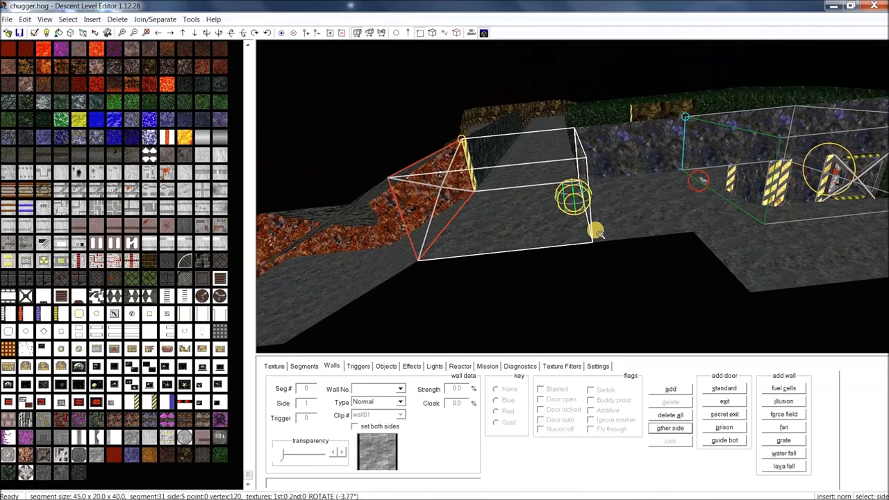
pyautogui.click(668, 389)
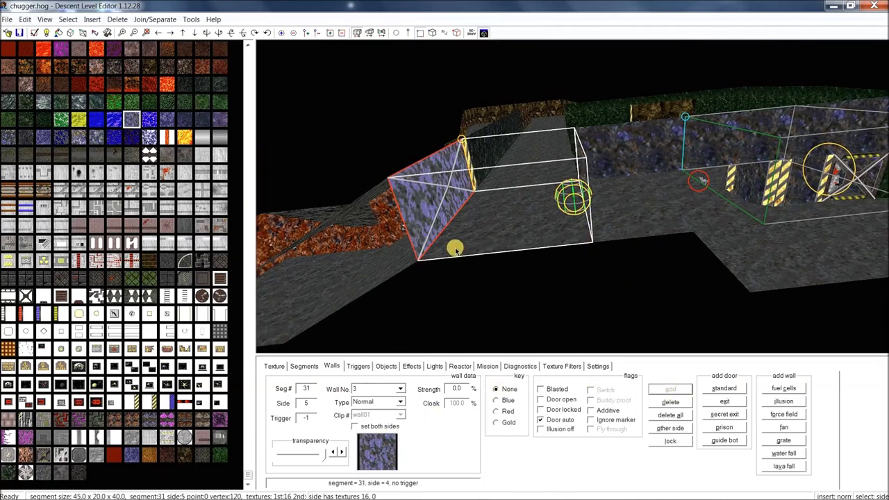
# Examine the back-to-back walls between segments 15 and 31 from both sides, along their edge and from above.
pyautogui.moveTo(461, 257); pyautogui.dragTo(445, 210, button='middle')
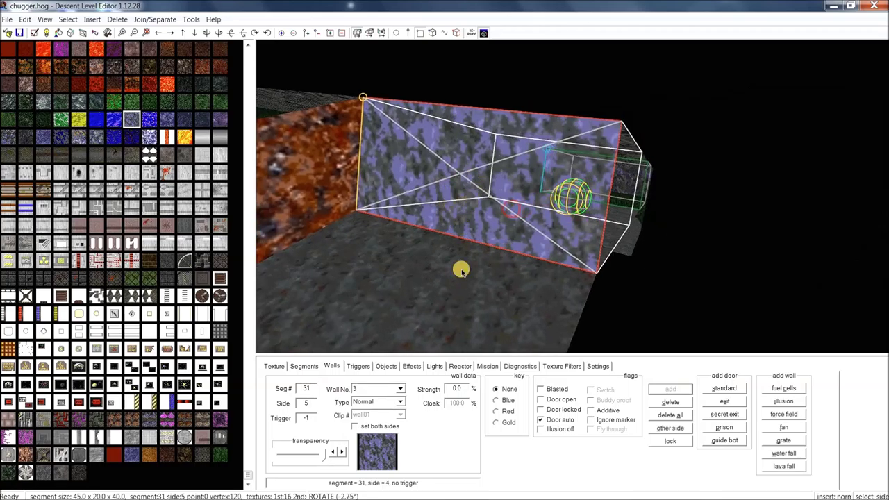
pyautogui.moveTo(498, 268); pyautogui.dragTo(444, 264, button='middle')
pyautogui.moveTo(445, 265); pyautogui.dragTo(499, 278)
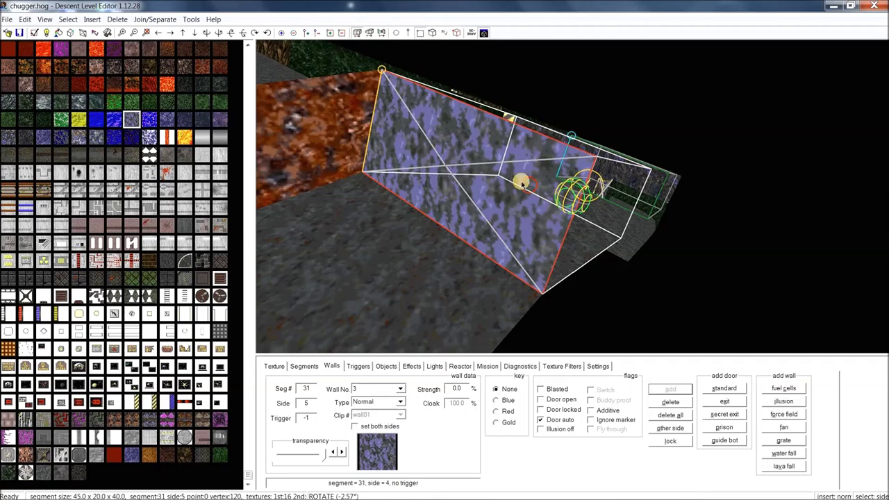
pyautogui.moveTo(568, 167); pyautogui.dragTo(484, 173)
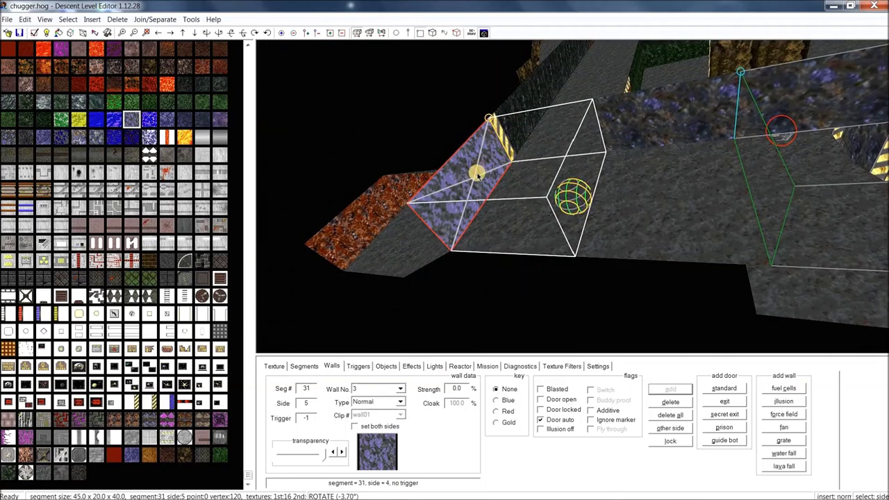
pyautogui.moveTo(480, 172); pyautogui.dragTo(491, 153)
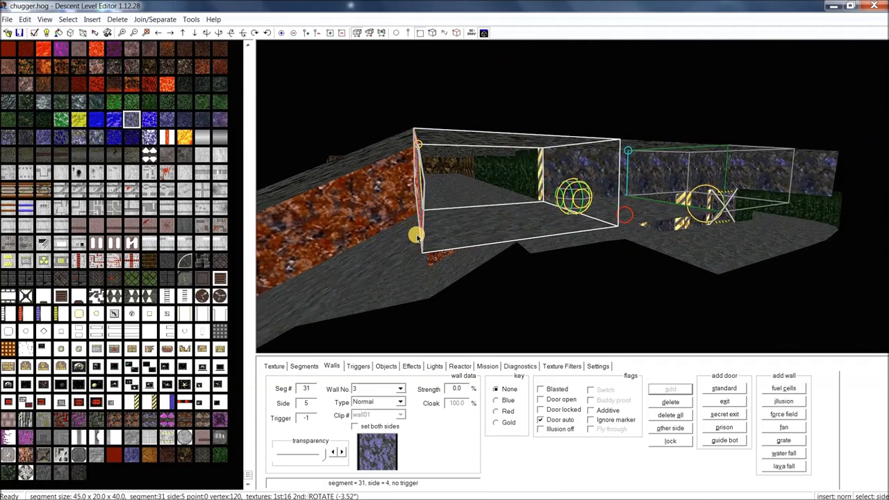
pyautogui.moveTo(421, 252); pyautogui.dragTo(423, 253)
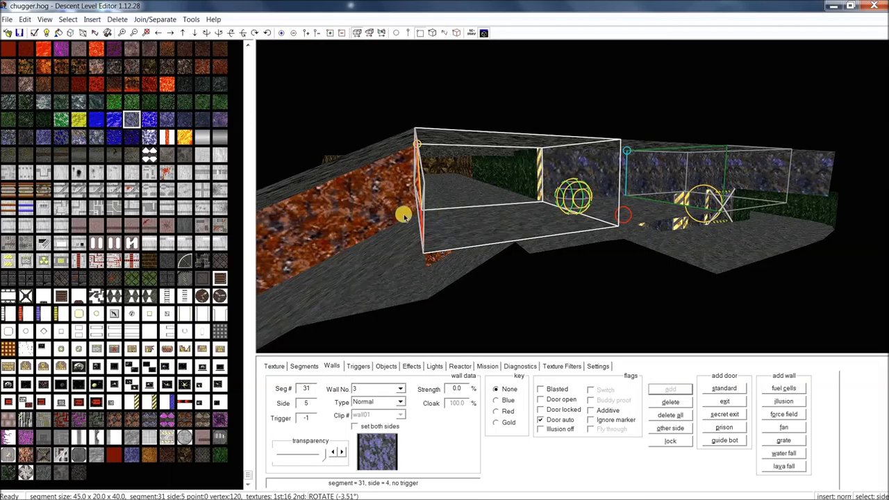
pyautogui.moveTo(417, 207); pyautogui.dragTo(461, 214, button='middle')
pyautogui.moveTo(458, 213); pyautogui.dragTo(428, 273)
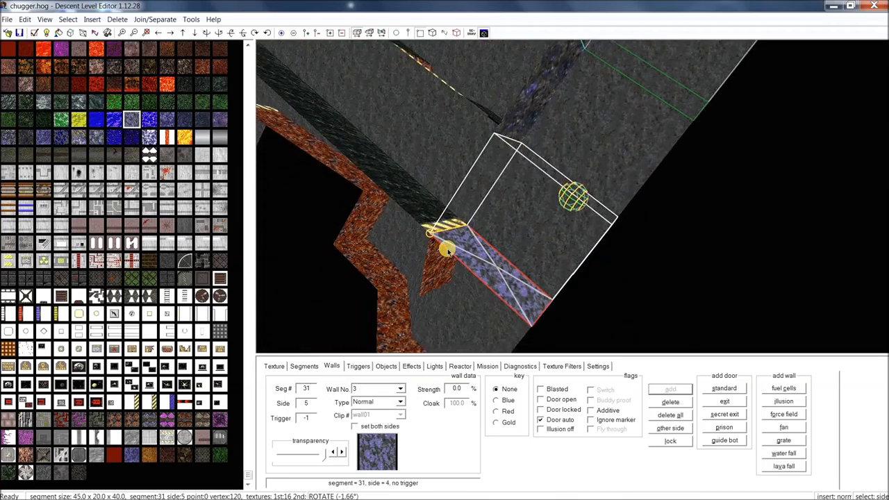
pyautogui.moveTo(638, 169); pyautogui.dragTo(557, 318, button='middle')
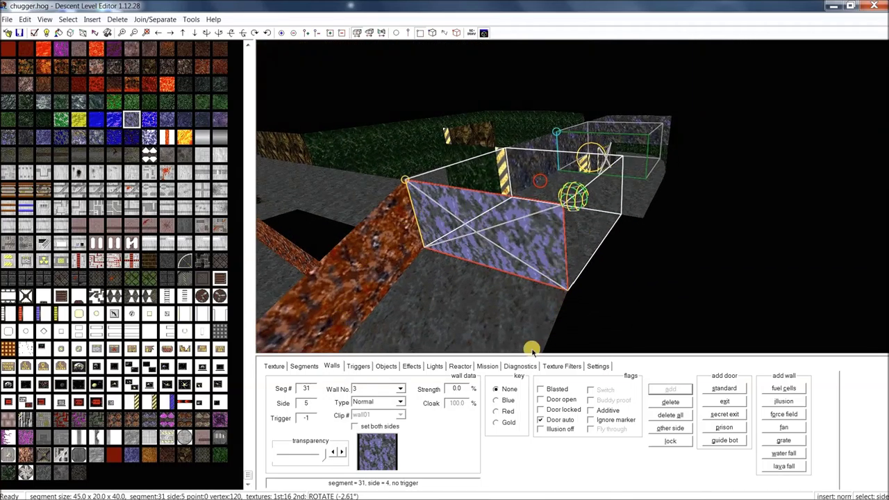
pyautogui.moveTo(628, 236); pyautogui.dragTo(645, 229)
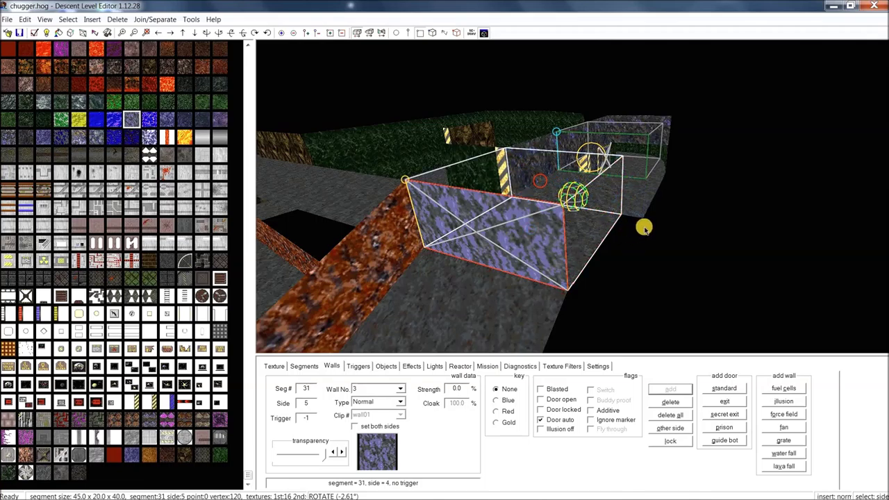
# Delete the wall on side 5 of segment 31 and the one on the opposite side 6 of segment 15.
pyautogui.click(670, 403)
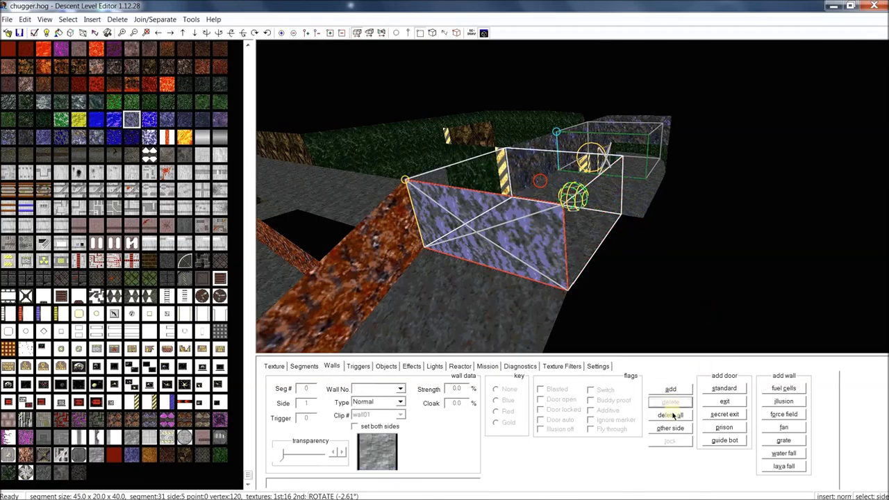
pyautogui.click(671, 428)
pyautogui.click(671, 403)
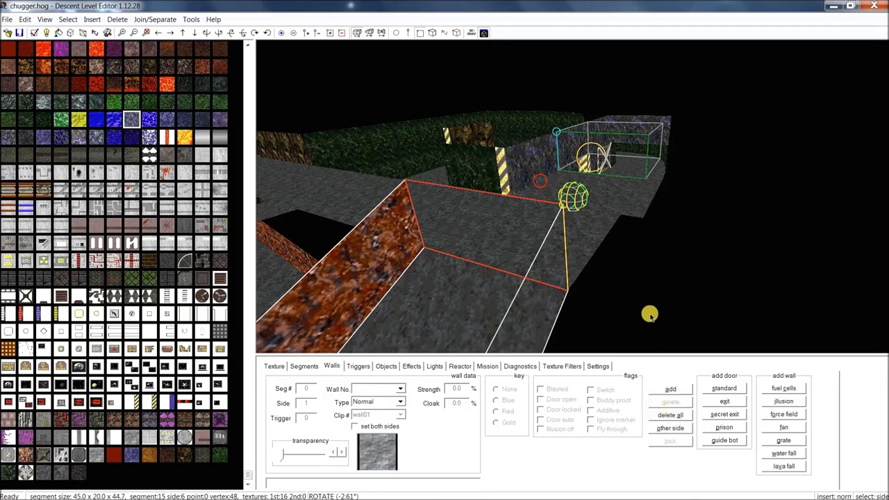
# Insert two new segments in a row outwards from the purple-blue rock side 1 of segment 31.
pyautogui.moveTo(583, 218); pyautogui.dragTo(648, 253, button='middle')
pyautogui.moveTo(661, 257); pyautogui.dragTo(625, 203)
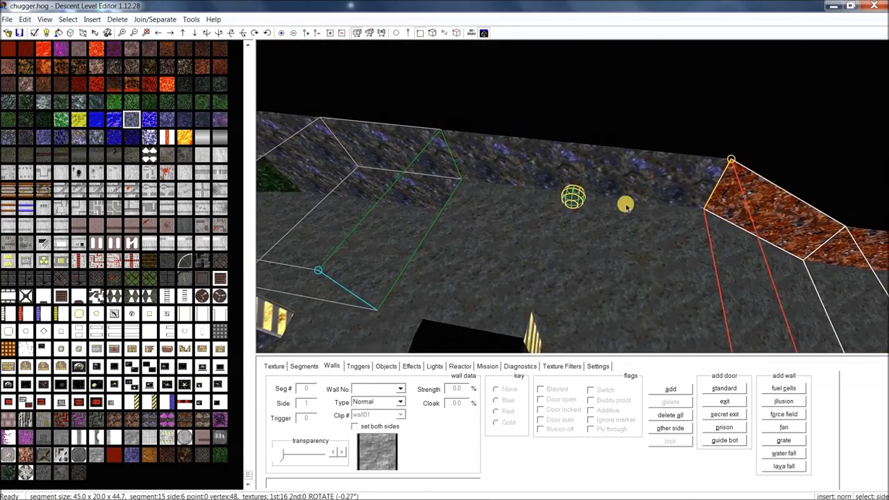
pyautogui.click(604, 174)
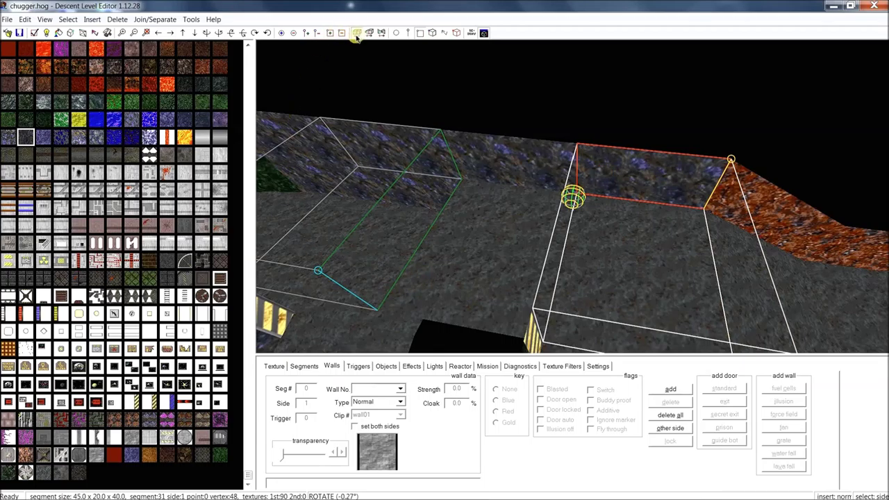
pyautogui.press('Insert')
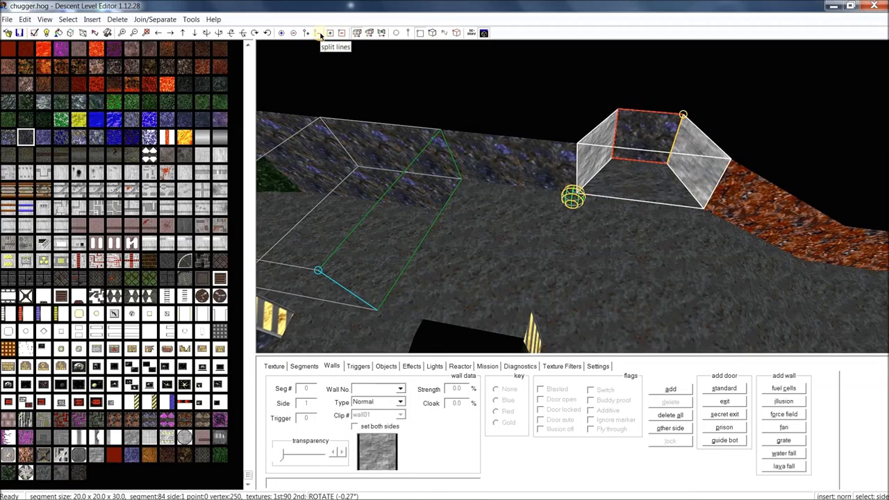
pyautogui.moveTo(552, 126); pyautogui.dragTo(540, 144)
pyautogui.scroll(3, 548, 148)
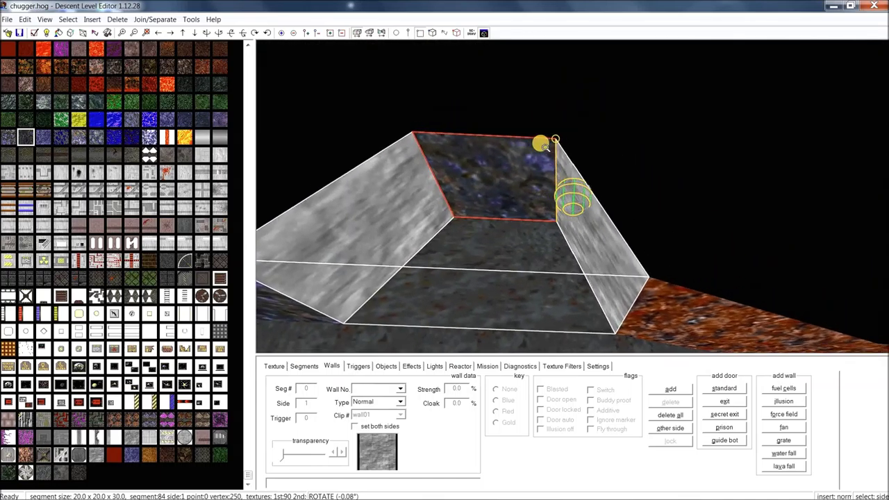
pyautogui.click(479, 152)
pyautogui.press('Insert')
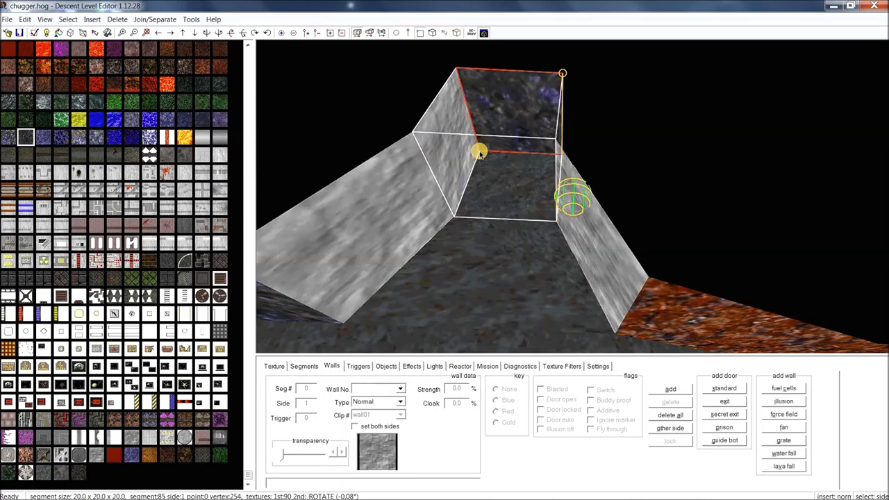
# Select side 1 of segment 84, between the two new segments, and add a wall of type Door to it.
pyautogui.click(427, 268)
pyautogui.press('s')
pyautogui.press('s')
pyautogui.press('s')
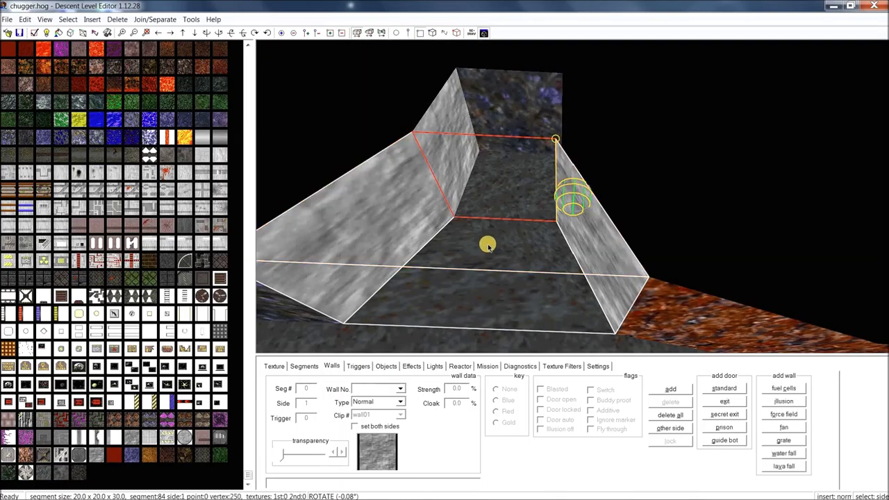
pyautogui.moveTo(522, 176); pyautogui.dragTo(519, 179, button='middle')
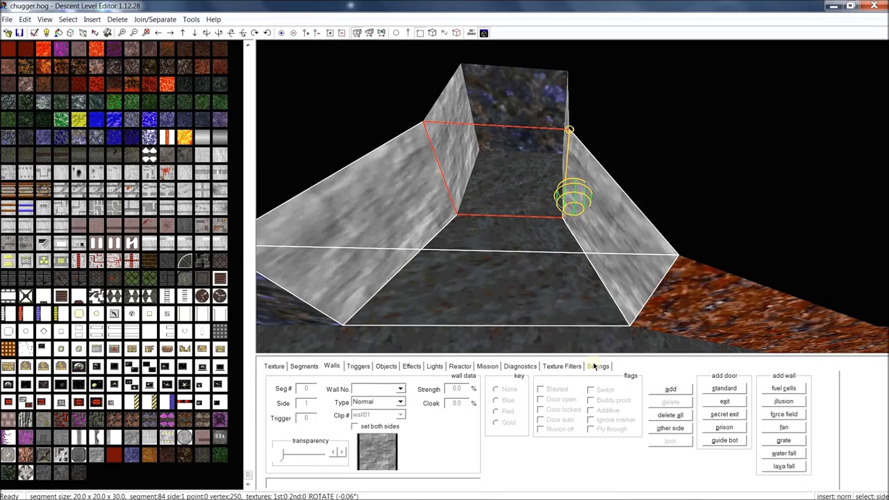
pyautogui.click(384, 402)
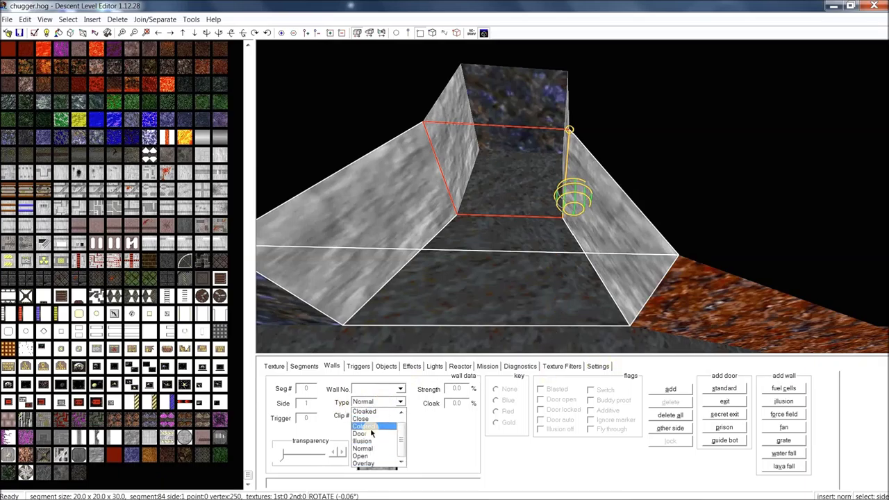
pyautogui.click(372, 435)
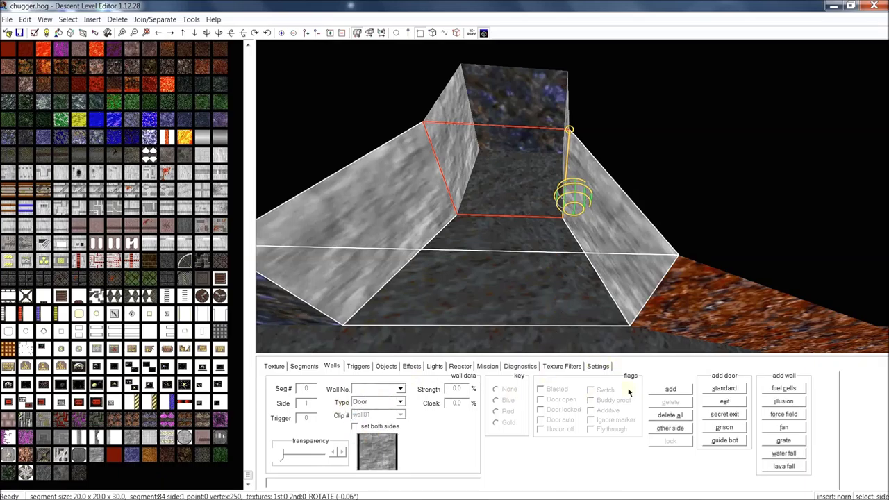
pyautogui.click(670, 391)
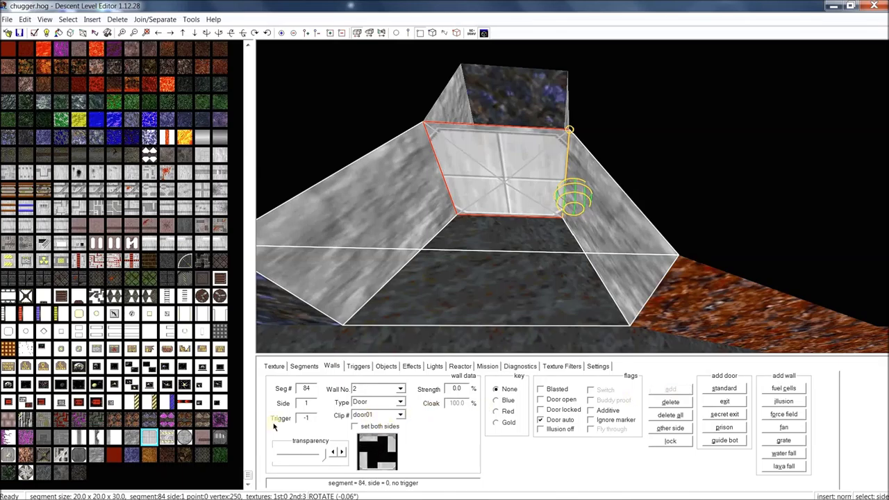
# Try other door textures on the new door and apply the yellow-striped grey door texture door04.
pyautogui.click(147, 443)
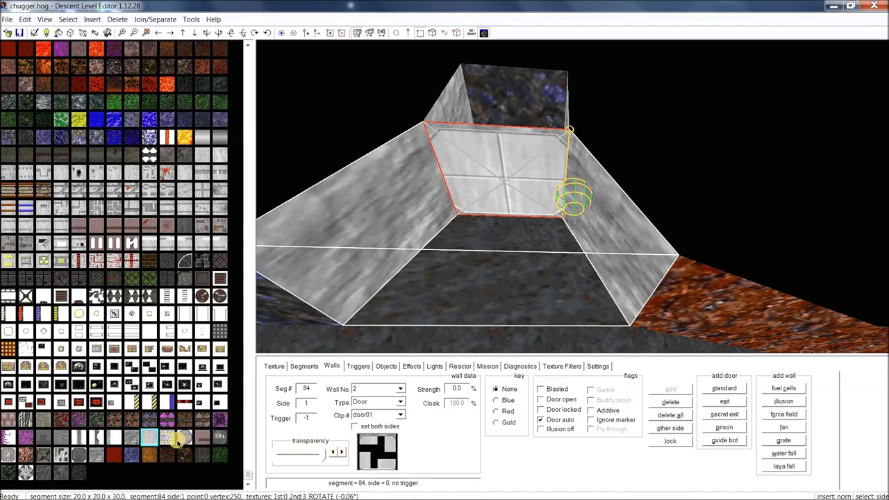
pyautogui.click(178, 441)
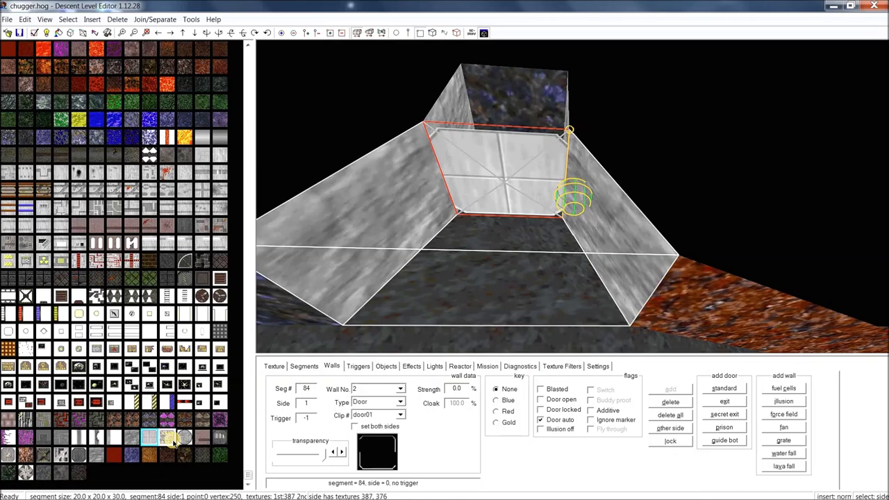
pyautogui.click(172, 441)
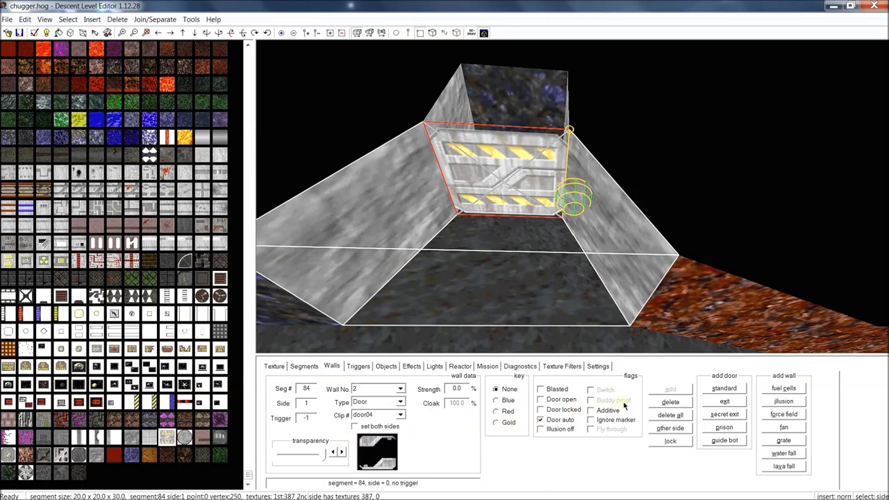
# Add a matching door04 door on the opposite side, side 3 of segment 85, and check the door from both sides.
pyautogui.click(684, 431)
pyautogui.click(679, 393)
pyautogui.moveTo(518, 182); pyautogui.dragTo(410, 384)
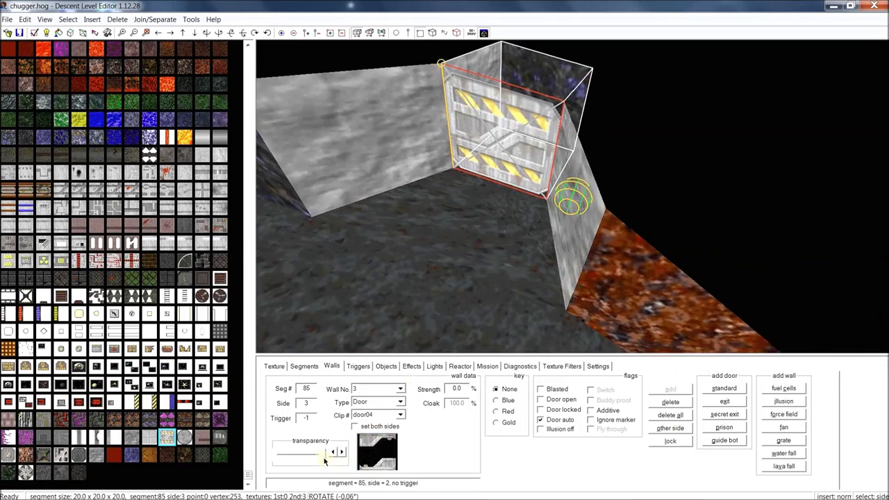
pyautogui.moveTo(586, 204)
pyautogui.mouseDown()
pyautogui.moveTo(589, 184)
pyautogui.moveTo(576, 205)
pyautogui.moveTo(591, 229)
pyautogui.moveTo(583, 201)
pyautogui.moveTo(587, 212)
pyautogui.mouseUp()
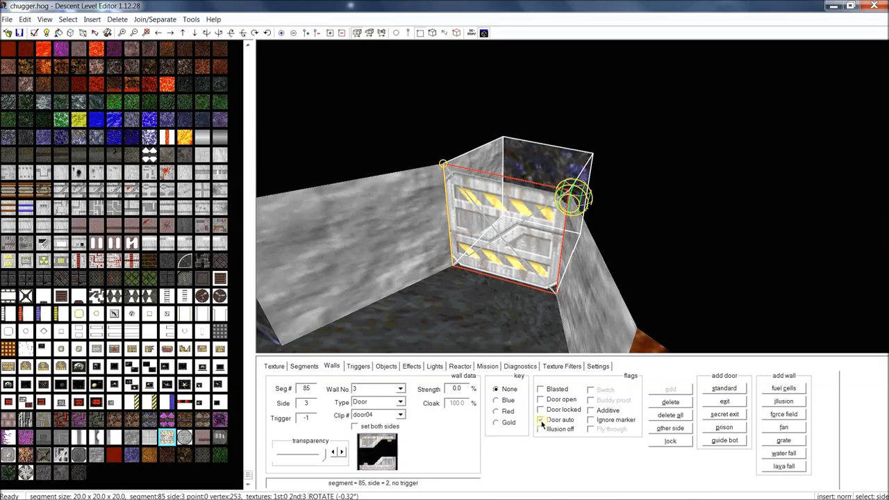
pyautogui.click(525, 257)
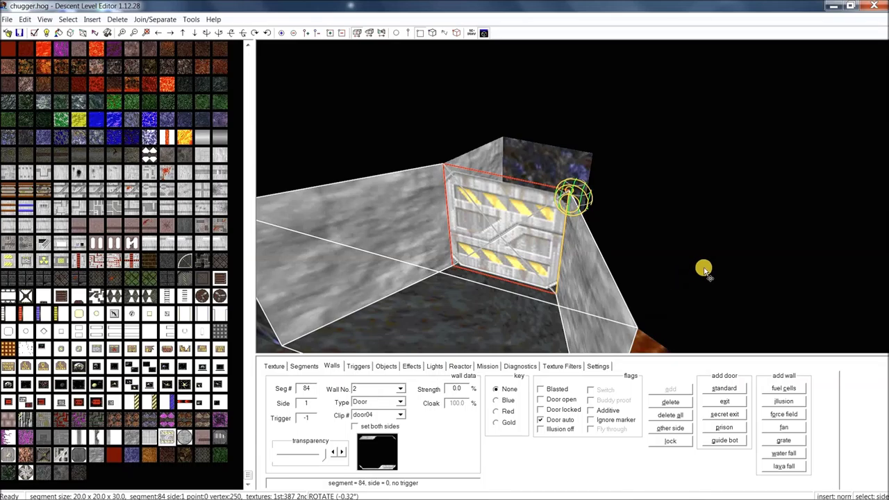
pyautogui.click(670, 399)
# Insert another segment beyond side 1 of segment 85 and add an exit door on that side.
pyautogui.click(539, 164)
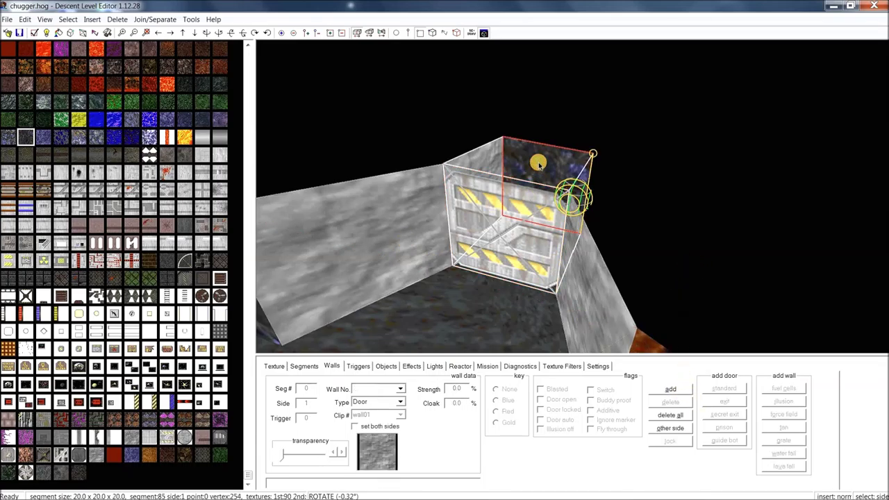
pyautogui.click(538, 164)
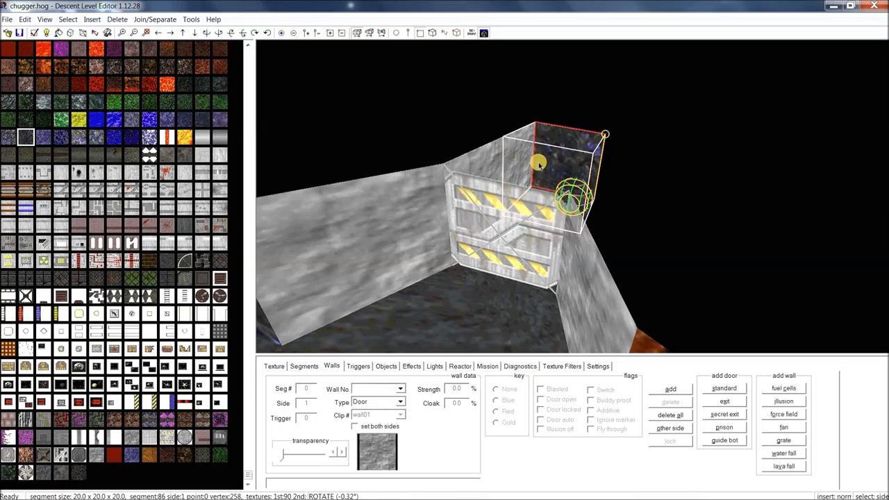
pyautogui.moveTo(539, 186); pyautogui.dragTo(536, 238, button='middle')
pyautogui.click(539, 238)
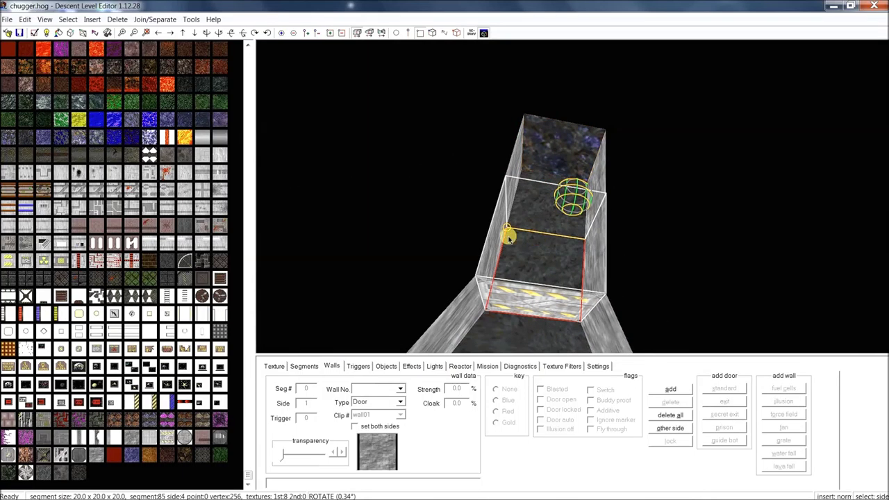
pyautogui.press('s')
pyautogui.press('s')
pyautogui.press('s')
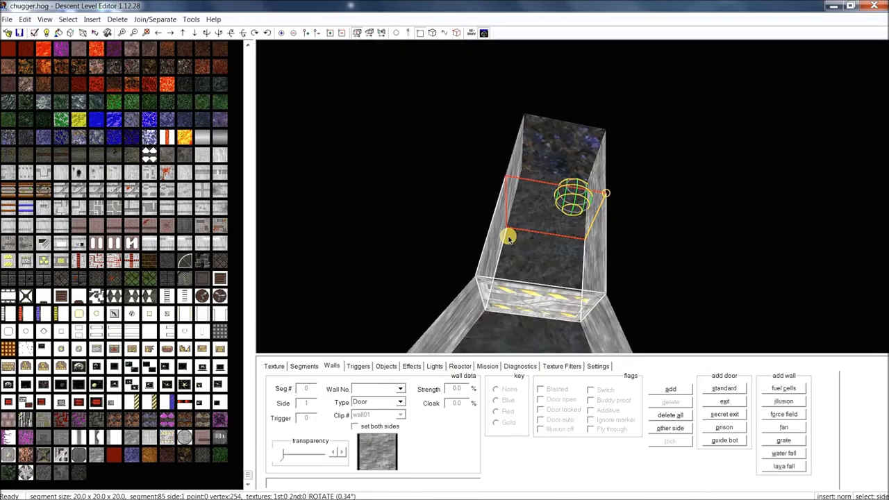
pyautogui.moveTo(536, 246); pyautogui.dragTo(524, 250, button='middle')
pyautogui.moveTo(534, 253); pyautogui.dragTo(532, 240)
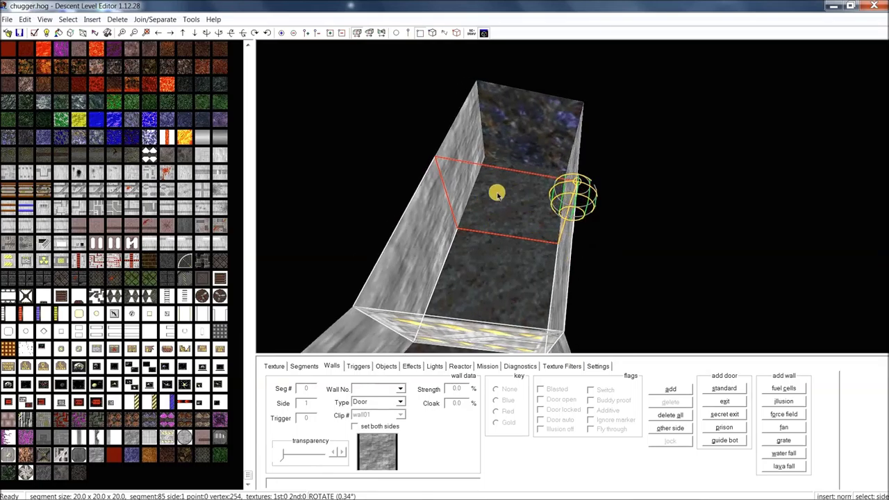
pyautogui.click(724, 401)
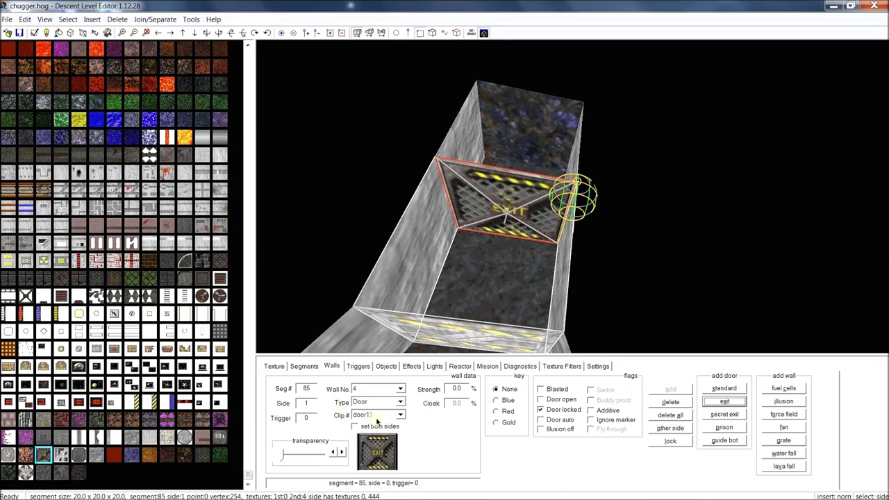
# Insert another segment beyond side 1 of segment 86 and add a standard door on that side.
pyautogui.click(670, 428)
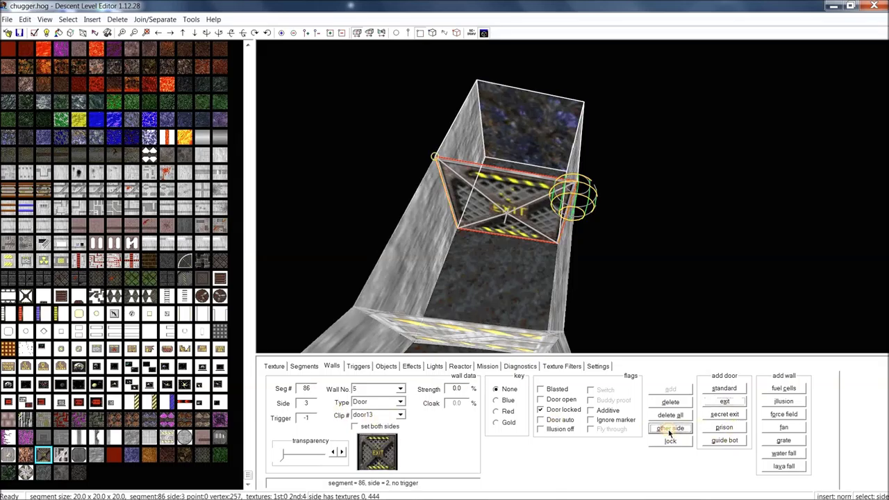
pyautogui.moveTo(640, 201)
pyautogui.mouseDown()
pyautogui.moveTo(640, 220)
pyautogui.moveTo(627, 163)
pyautogui.moveTo(653, 203)
pyautogui.mouseUp()
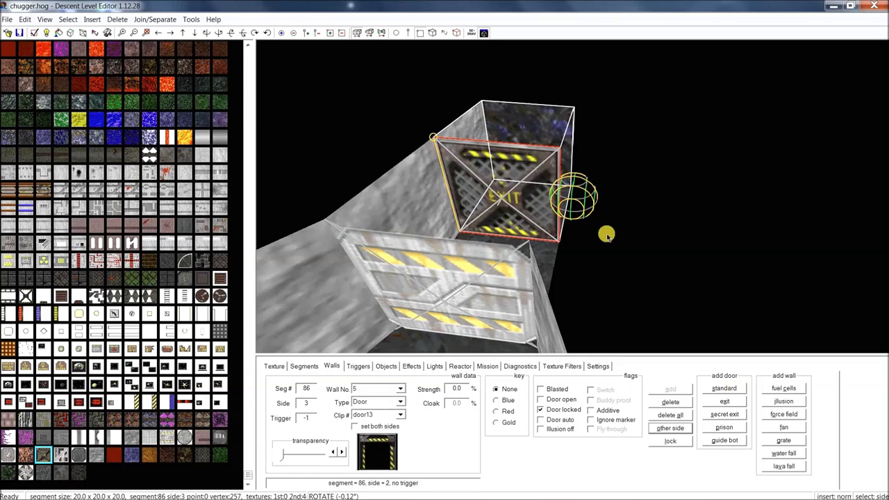
pyautogui.click(545, 122)
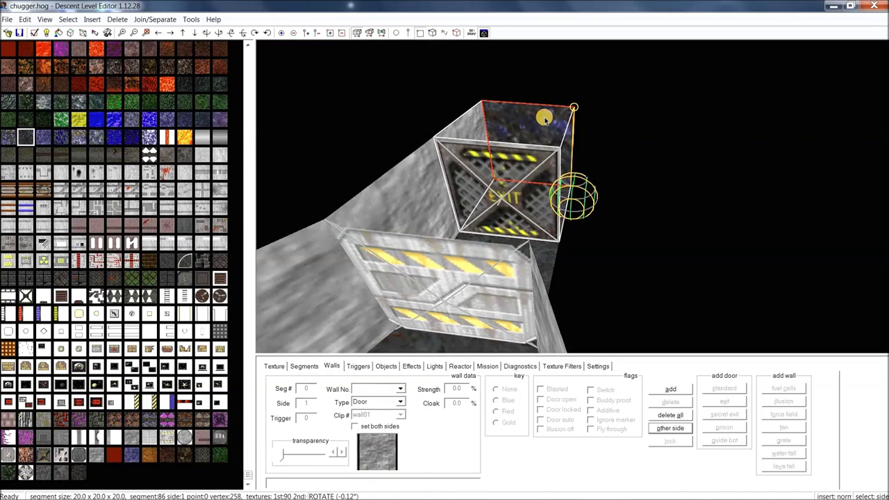
pyautogui.press('Insert')
pyautogui.moveTo(561, 136); pyautogui.dragTo(570, 178, button='middle')
pyautogui.click(508, 258)
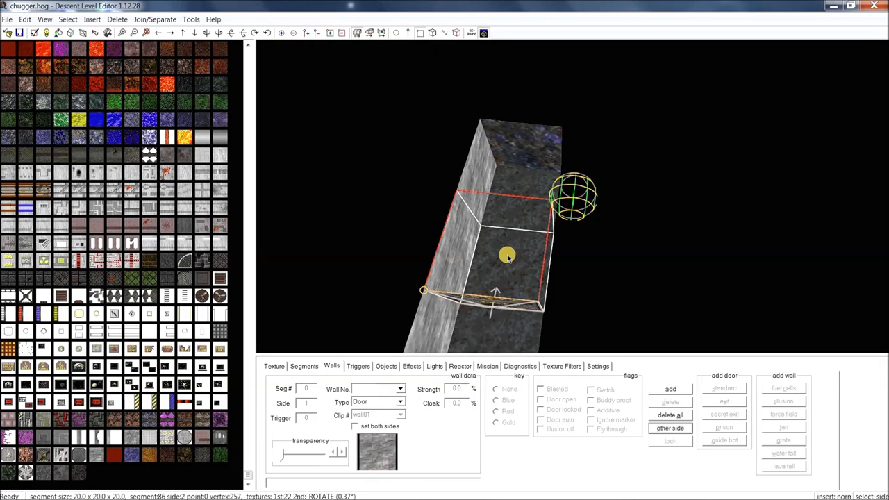
pyautogui.click(508, 258)
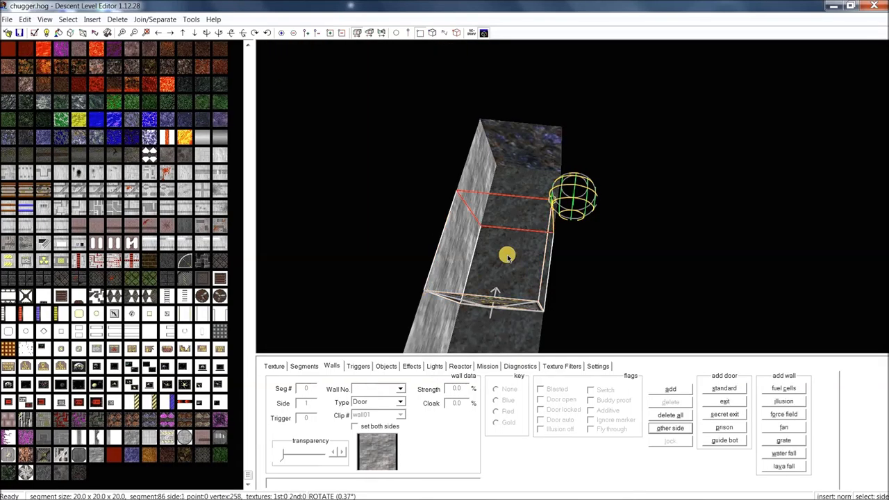
pyautogui.click(724, 389)
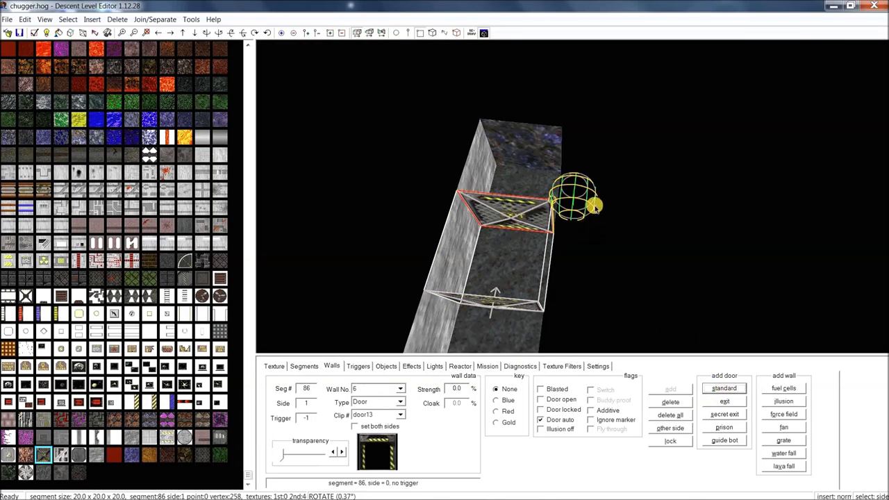
# Apply the yellow-striped grey door texture door04 to both sides of the door between segments 86 and 87.
pyautogui.moveTo(570, 205); pyautogui.dragTo(612, 191, button='middle')
pyautogui.moveTo(609, 189); pyautogui.dragTo(588, 201)
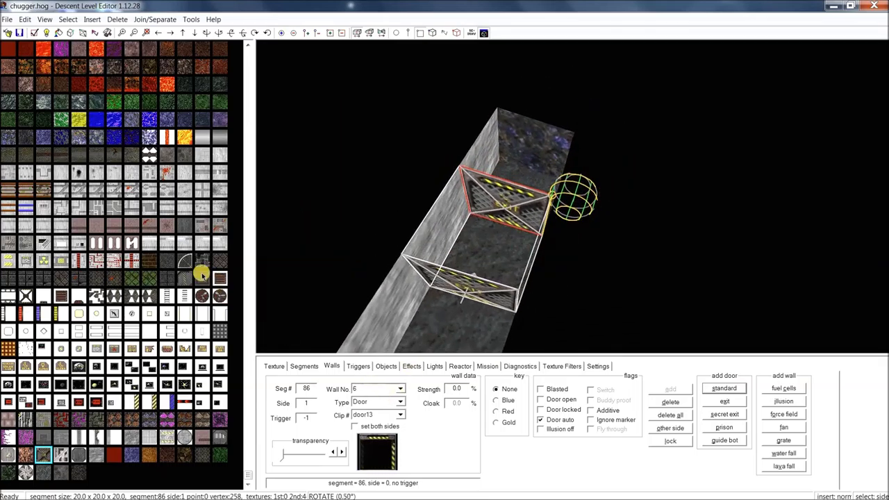
pyautogui.click(166, 439)
pyautogui.moveTo(528, 233); pyautogui.dragTo(516, 265)
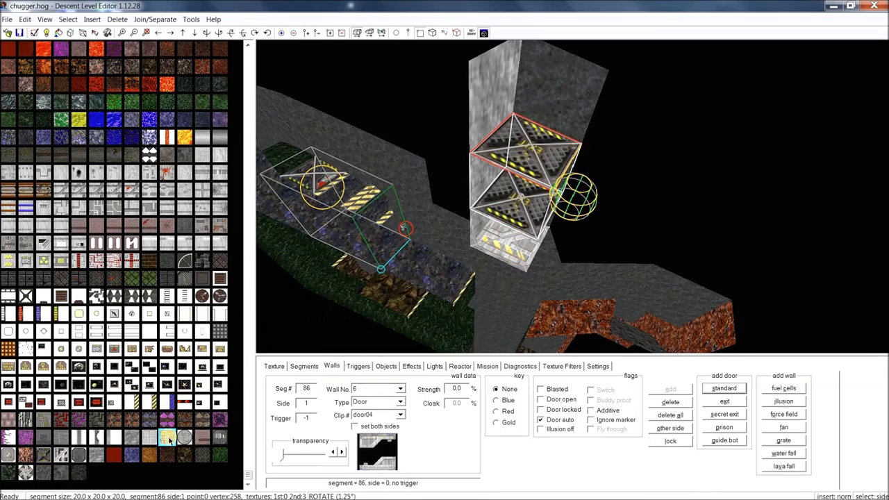
pyautogui.click(528, 165)
pyautogui.click(167, 436)
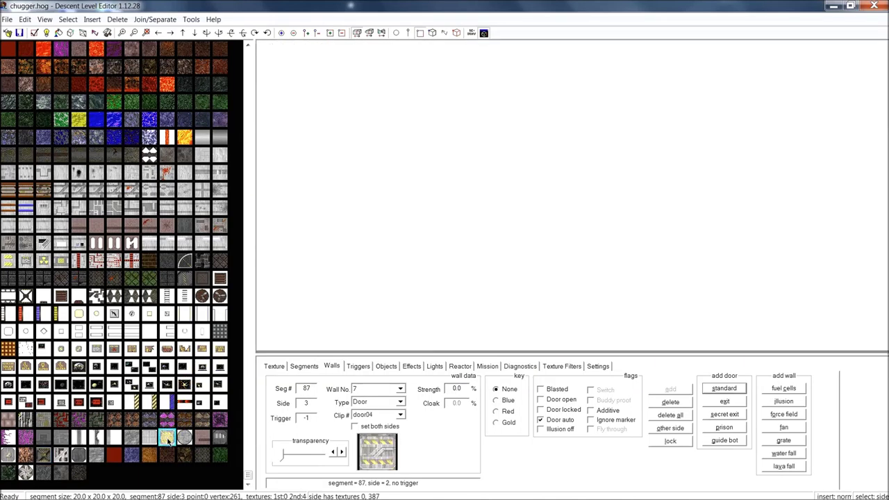
pyautogui.press('Left')
pyautogui.moveTo(618, 104); pyautogui.dragTo(535, 371, button='middle')
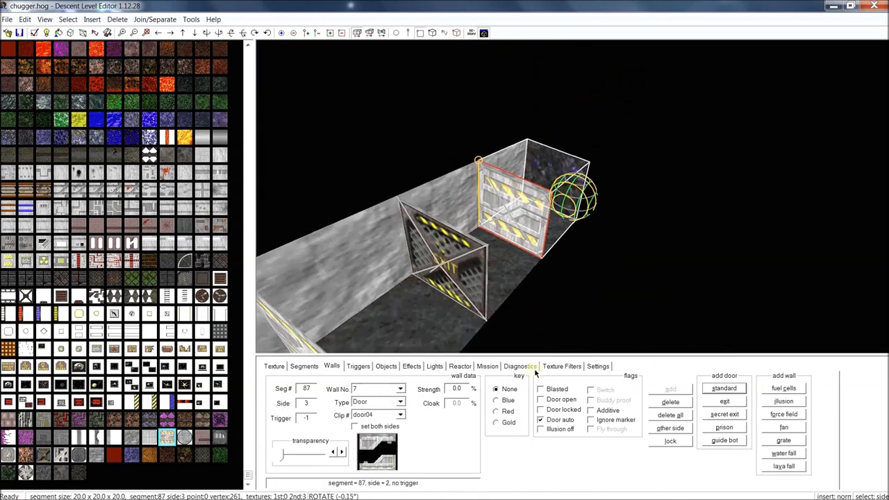
pyautogui.click(533, 217)
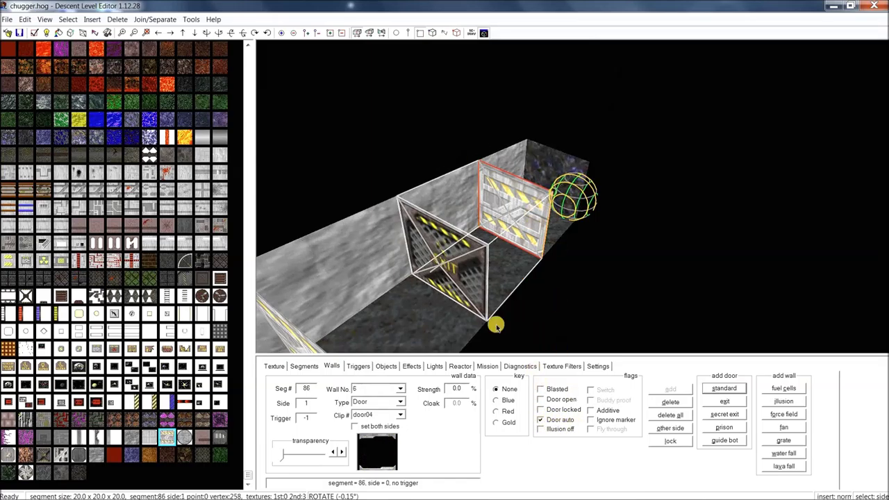
pyautogui.moveTo(470, 266); pyautogui.dragTo(449, 257, button='middle')
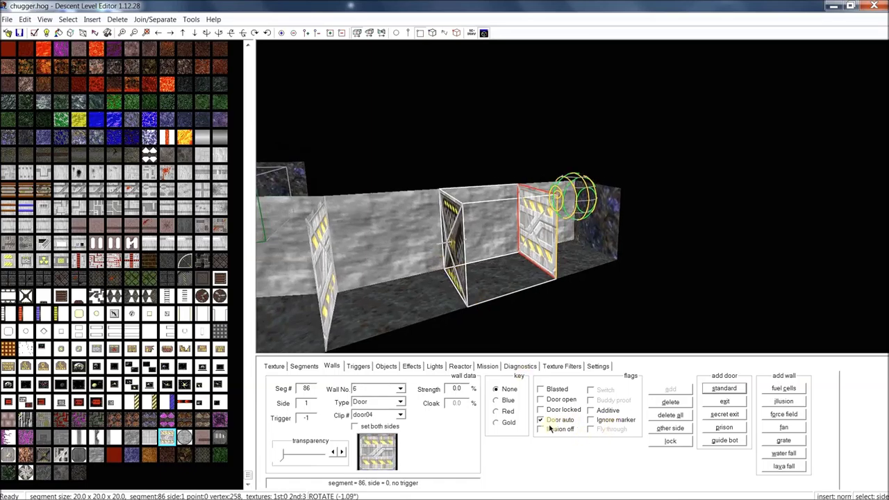
# Insert another segment beyond side 1 of segment 87 and add a fuel cells wall on that side.
pyautogui.click(597, 216)
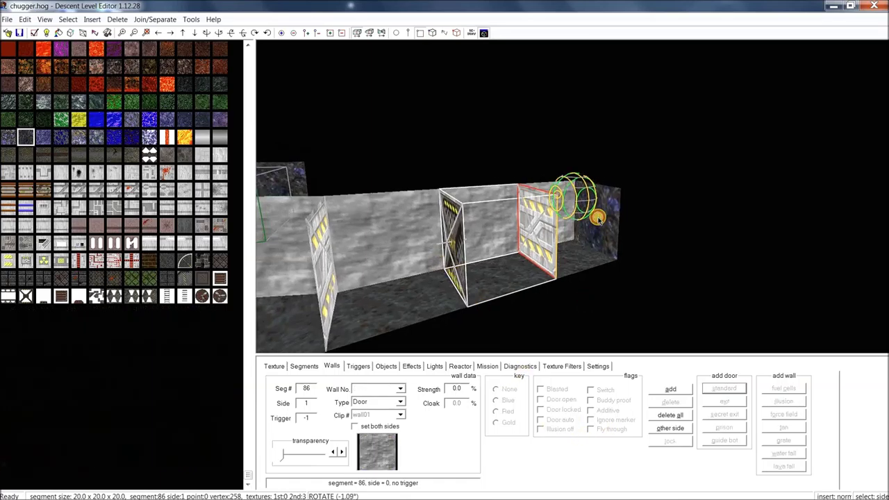
pyautogui.moveTo(597, 216); pyautogui.dragTo(565, 225, button='middle')
pyautogui.moveTo(574, 227); pyautogui.dragTo(590, 240)
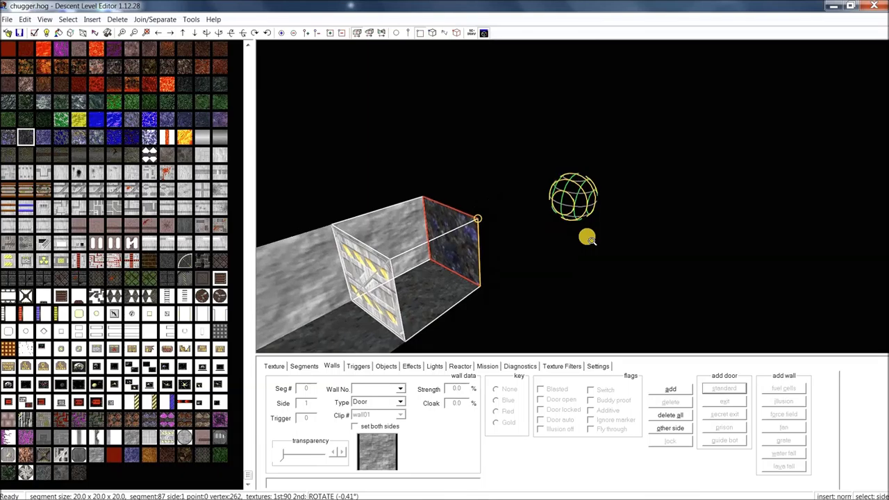
pyautogui.click(432, 285)
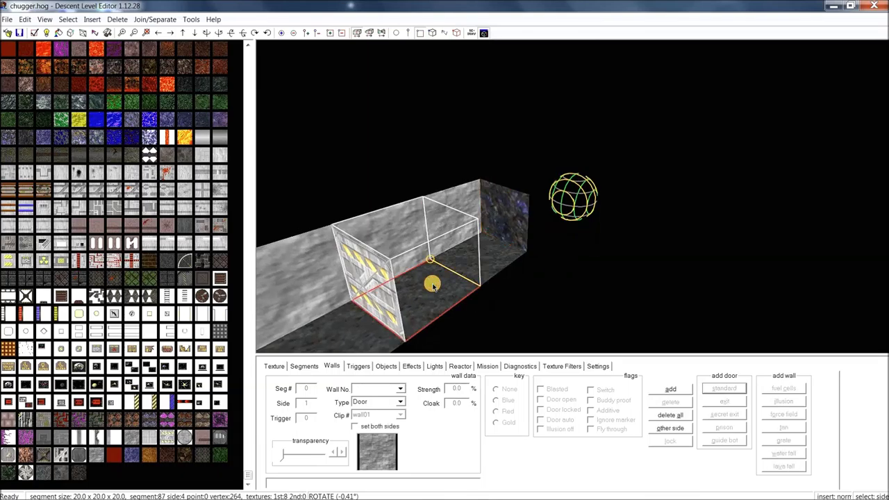
pyautogui.click(432, 286)
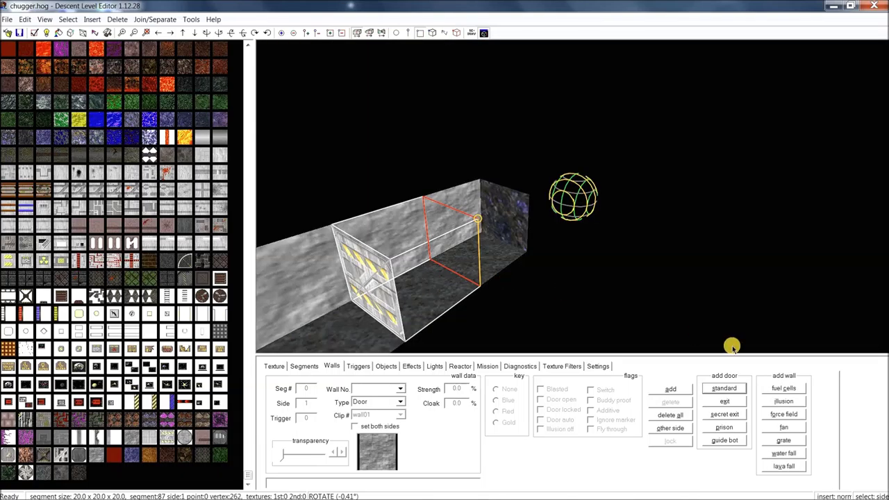
pyautogui.click(783, 388)
pyautogui.moveTo(462, 226); pyautogui.dragTo(592, 361)
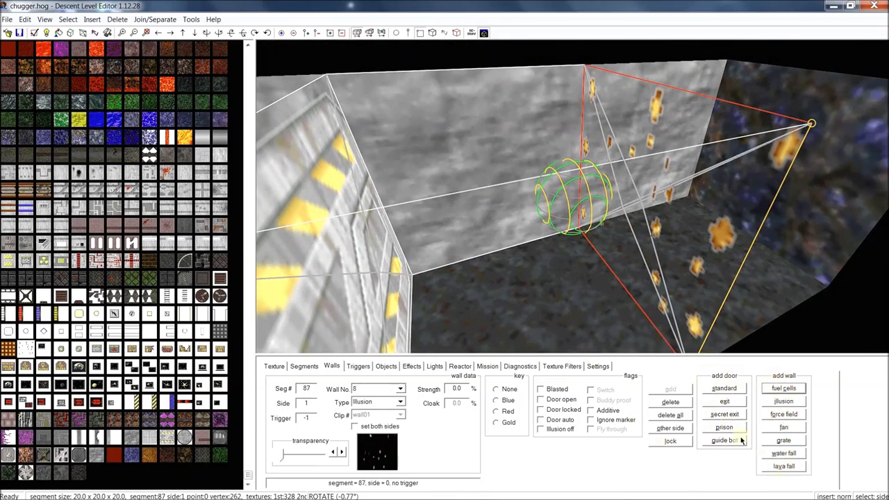
# Insert another segment beyond side 1 of segment 88, and select the side between the two segments.
pyautogui.click(689, 244)
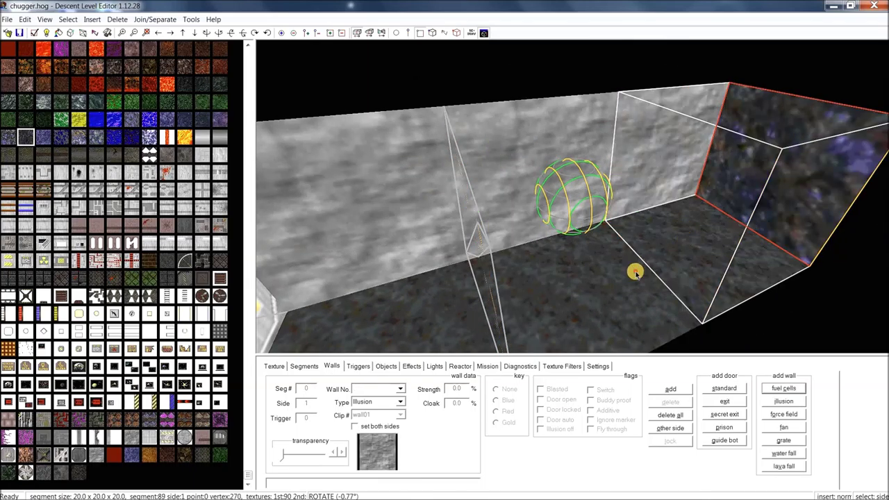
pyautogui.click(635, 273)
pyautogui.press('s')
pyautogui.press('s')
pyautogui.press('s')
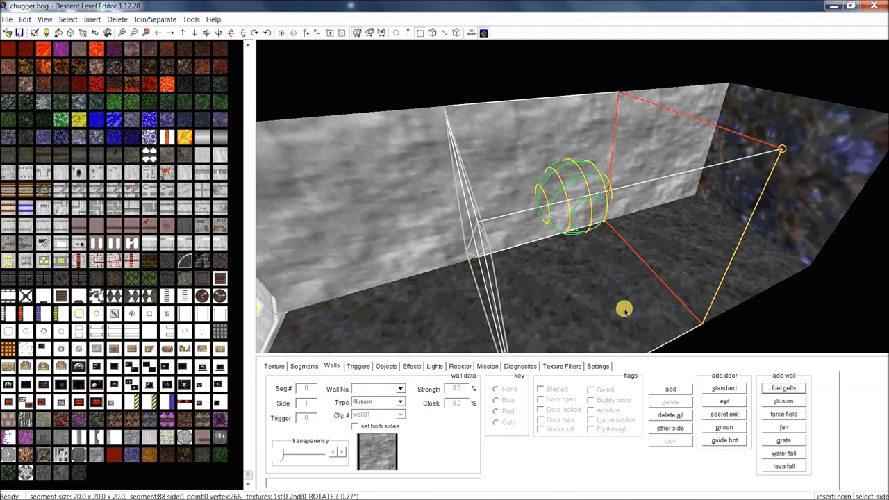
# Look through the available wall types and leave the type at Illusion.
pyautogui.click(400, 405)
pyautogui.scroll(2, 393, 445)
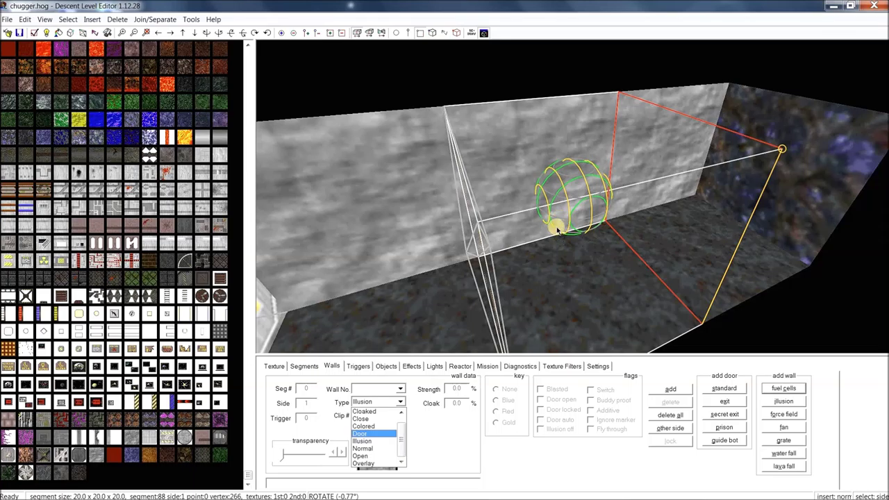
pyautogui.click(401, 403)
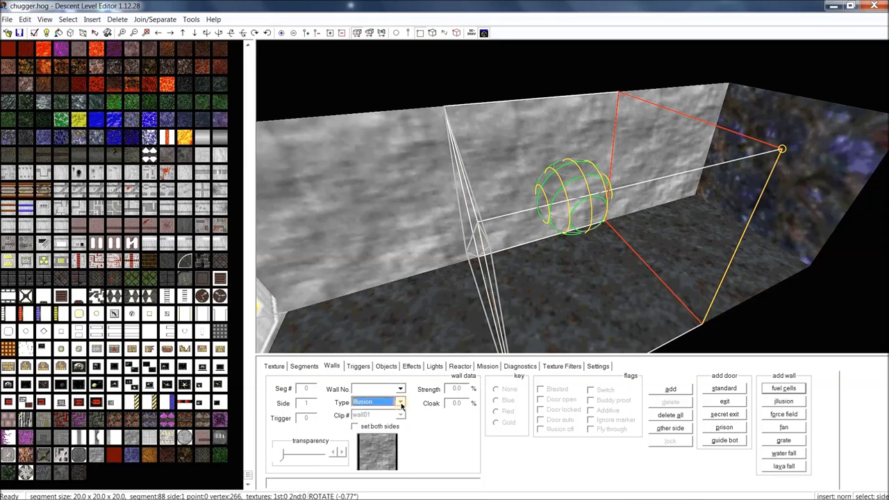
pyautogui.moveTo(513, 218); pyautogui.dragTo(520, 257, button='middle')
pyautogui.scroll(-3, 560, 215)
pyautogui.moveTo(529, 257); pyautogui.dragTo(532, 248)
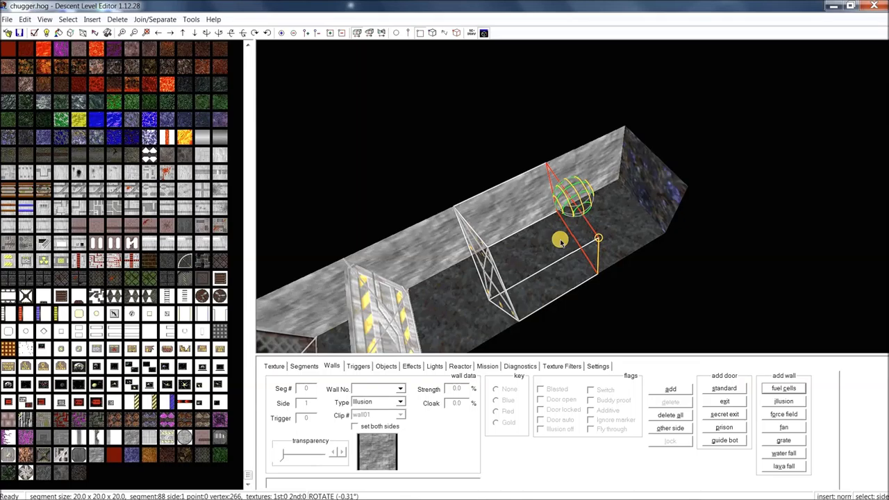
# Add an Illusion wall to side 1 of segment 88 and give it the dark grey square-grid texture.
pyautogui.press('s')
pyautogui.press('s')
pyautogui.press('s')
pyautogui.press('s')
pyautogui.press('s')
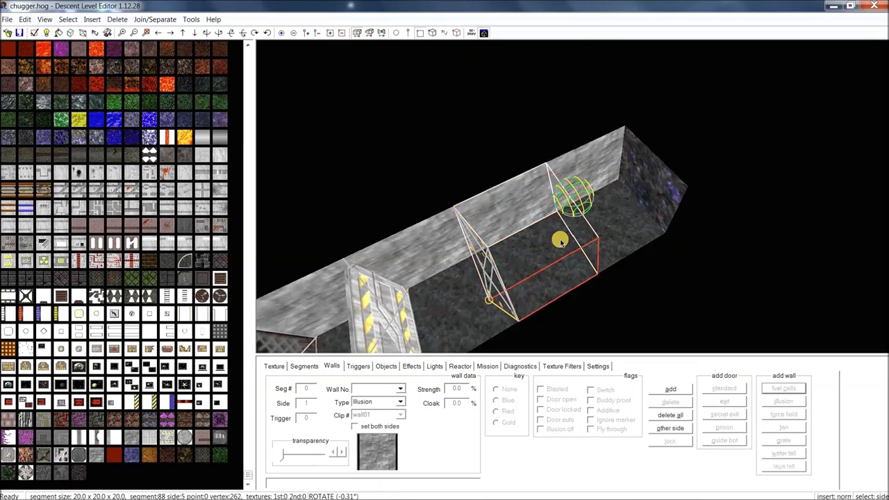
pyautogui.press('s')
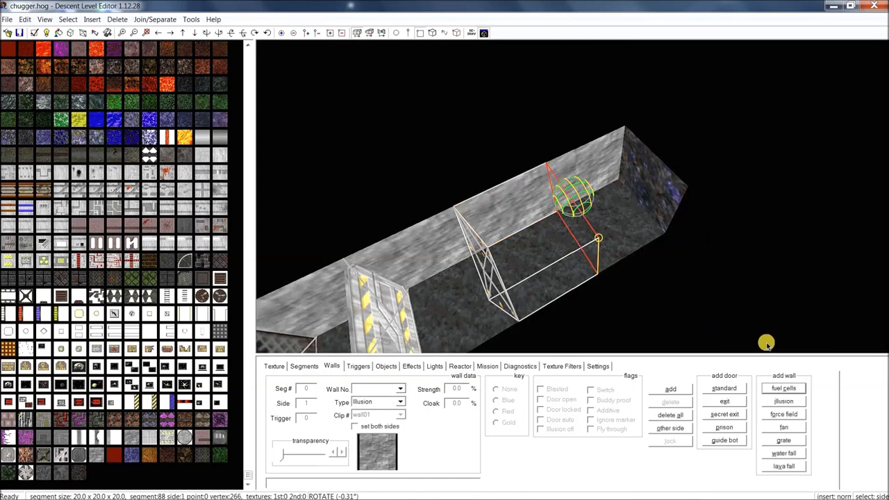
pyautogui.moveTo(623, 248)
pyautogui.mouseDown(button='middle')
pyautogui.moveTo(632, 232)
pyautogui.moveTo(636, 254)
pyautogui.mouseUp(button='middle')
pyautogui.moveTo(636, 255); pyautogui.dragTo(630, 238)
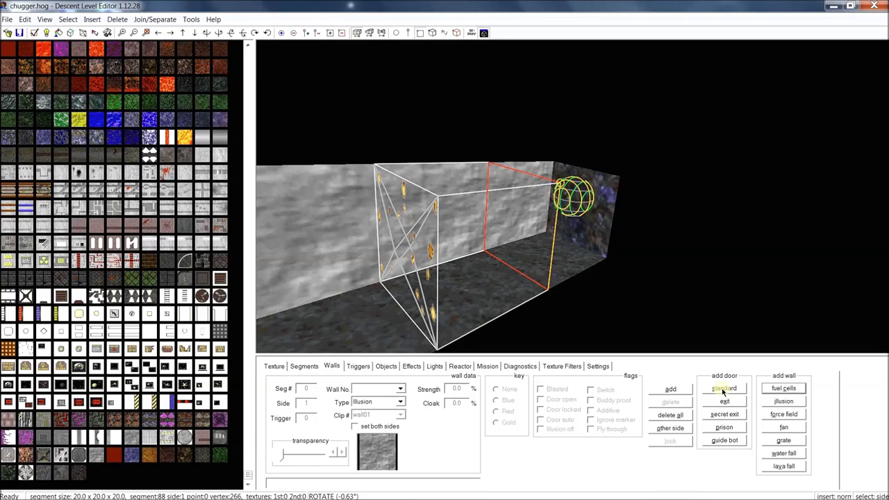
pyautogui.click(670, 389)
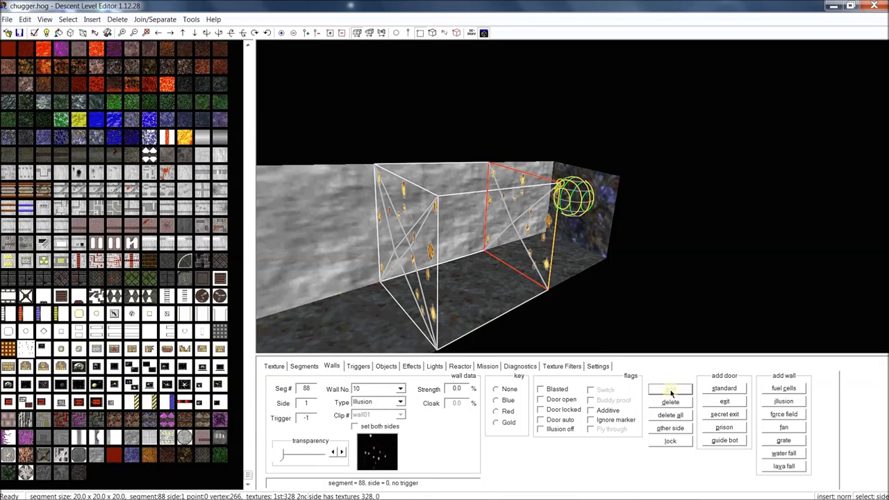
pyautogui.click(219, 333)
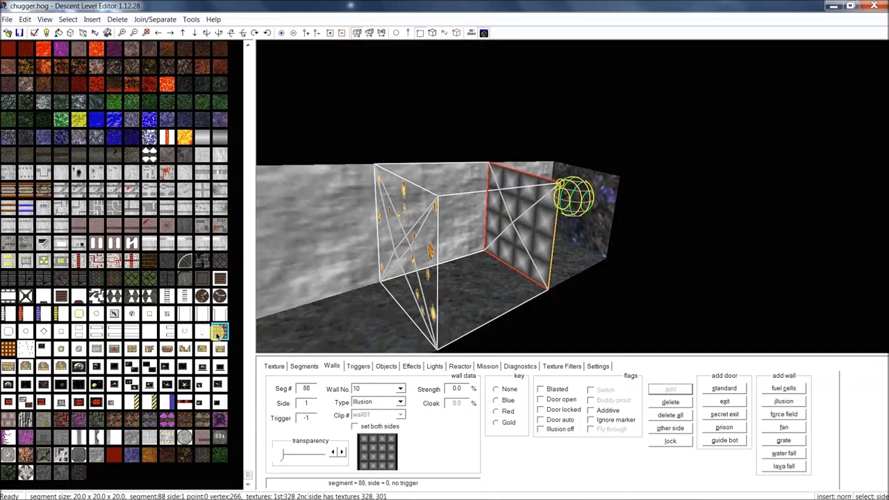
# Apply the same square-grid texture to the opposite side of the illusion wall, side 3 of segment 89.
pyautogui.click(669, 428)
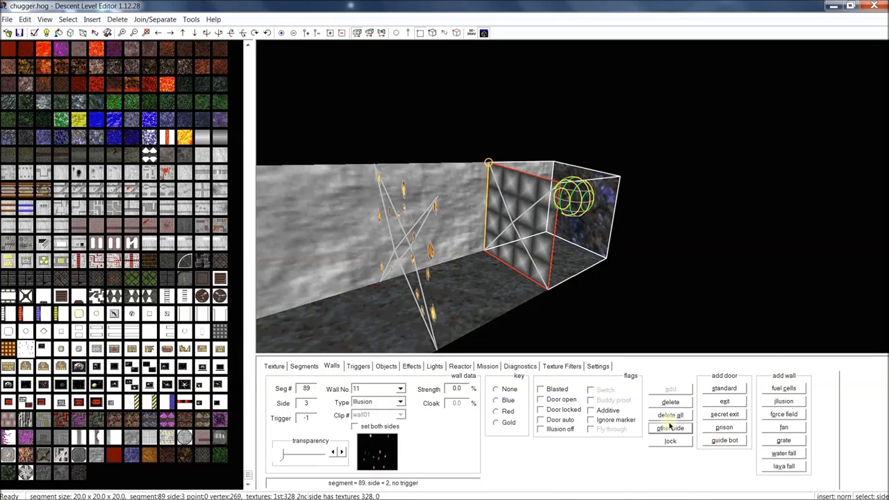
pyautogui.moveTo(561, 212); pyautogui.dragTo(519, 261, button='middle')
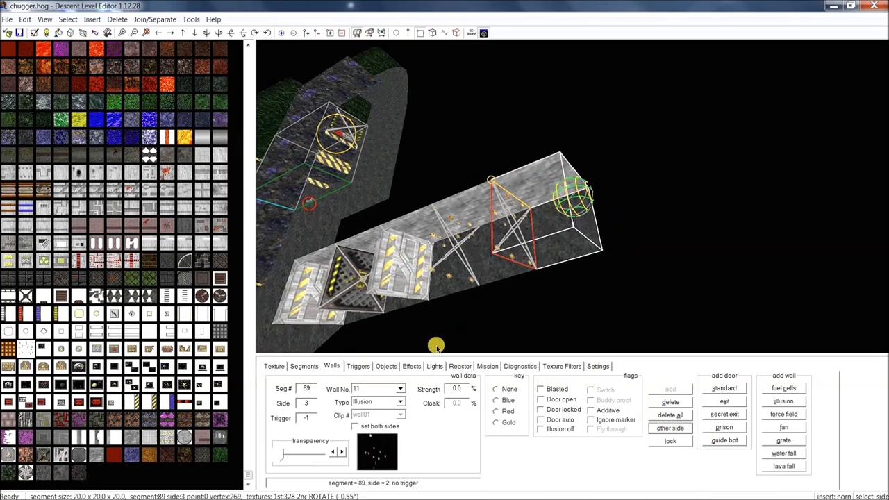
pyautogui.click(220, 332)
pyautogui.moveTo(694, 192); pyautogui.dragTo(534, 206)
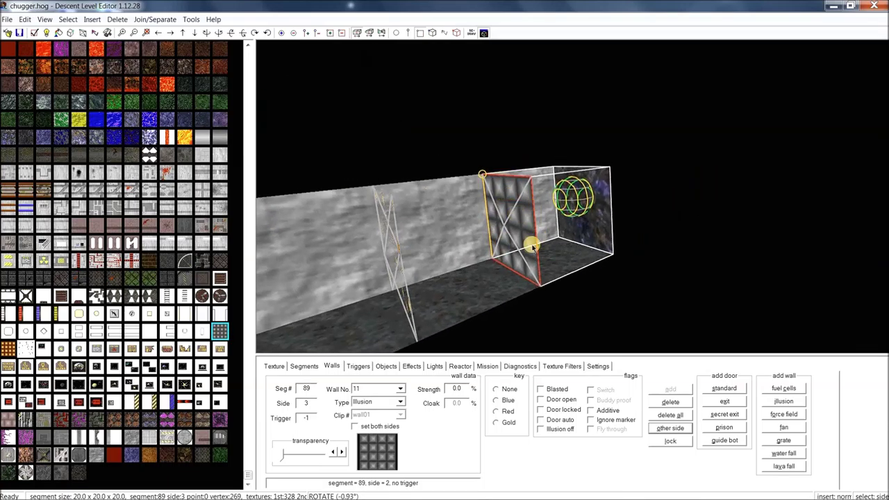
# Examine the textured illusion wall from segments 88 and 89, along with the doors and walls leading up to it.
pyautogui.click(430, 221)
pyautogui.click(502, 225)
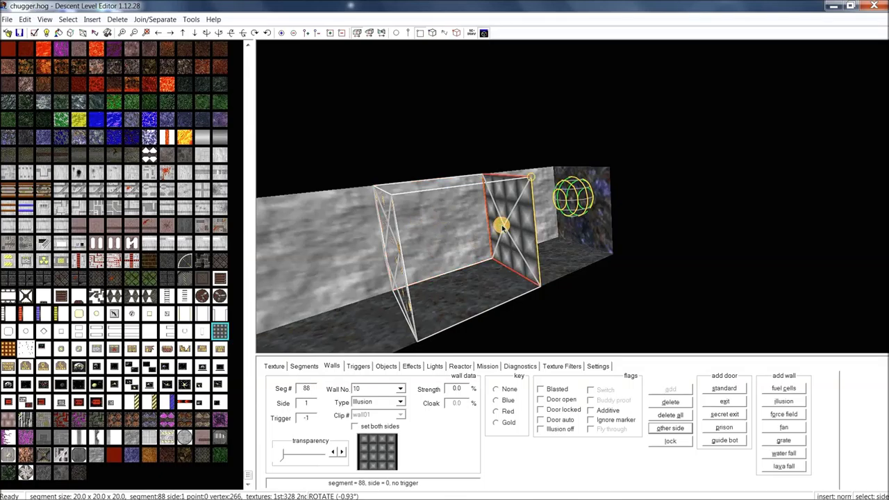
pyautogui.moveTo(513, 222); pyautogui.dragTo(355, 231)
pyautogui.click(464, 268)
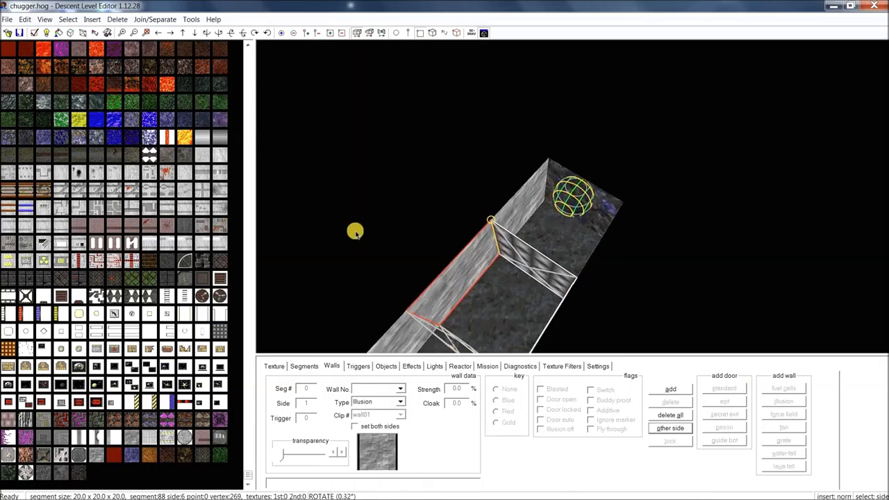
pyautogui.click(534, 259)
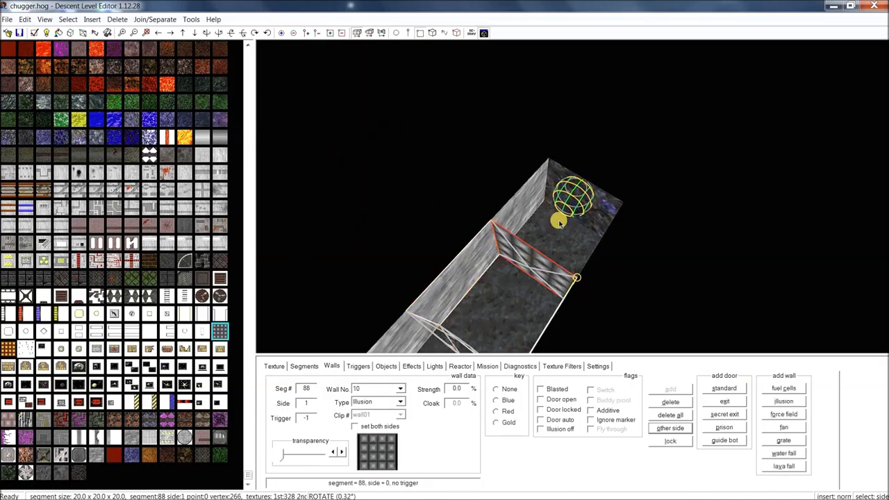
pyautogui.click(560, 229)
pyautogui.moveTo(543, 225); pyautogui.dragTo(555, 195)
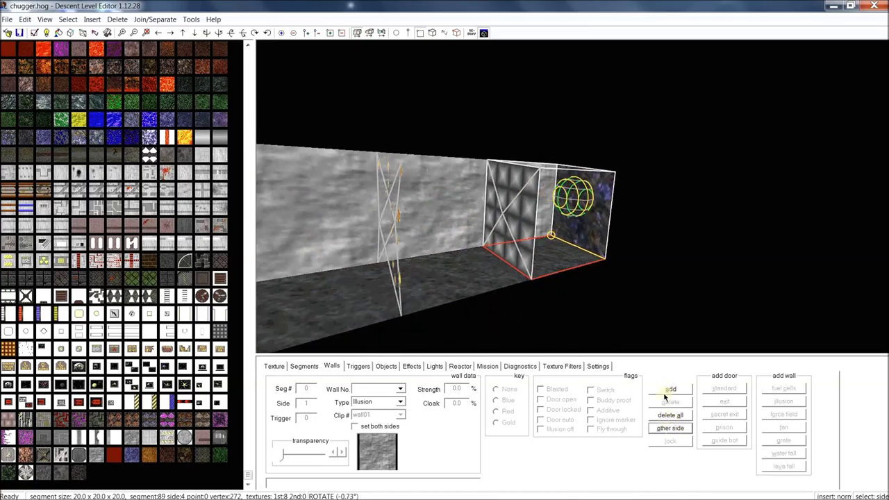
pyautogui.moveTo(547, 230); pyautogui.dragTo(526, 215)
pyautogui.scroll(-3, 559, 226)
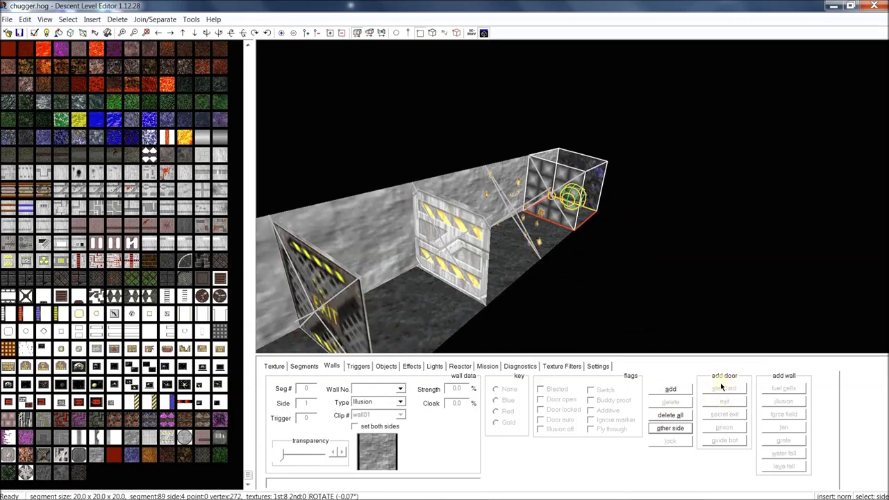
# Select segment 87 and look over the trigger settings, followed by the object settings.
pyautogui.click(504, 268)
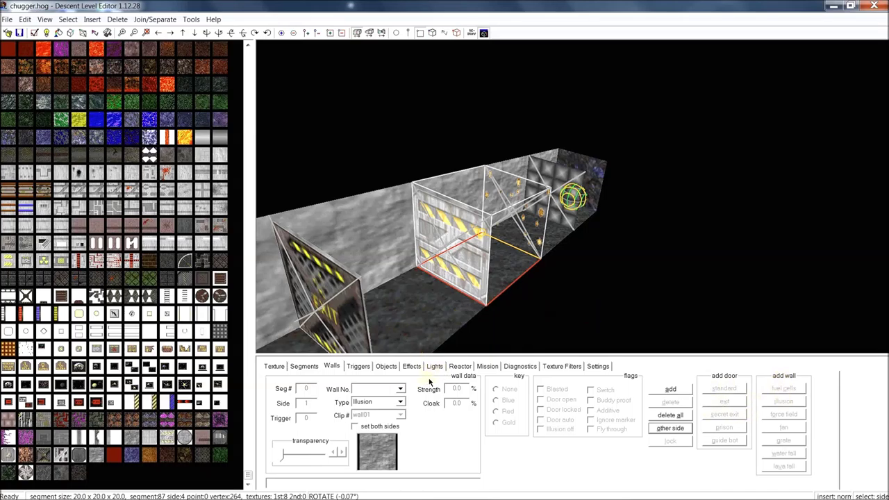
pyautogui.click(358, 366)
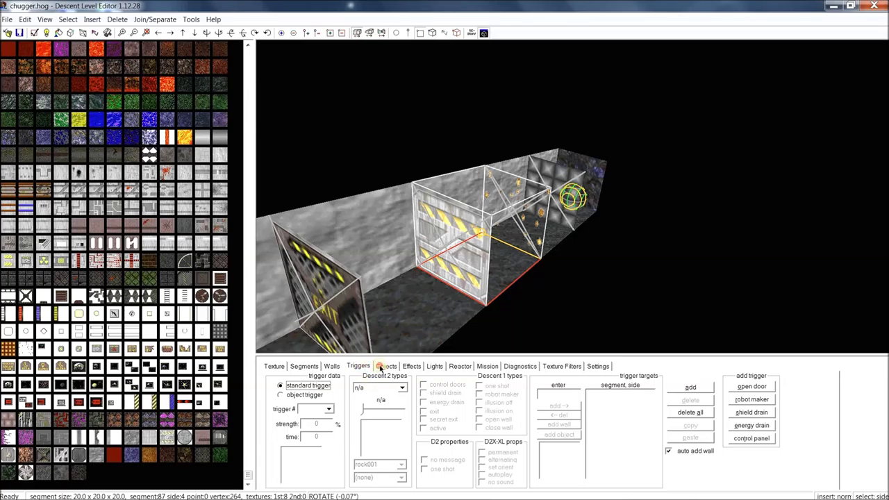
pyautogui.click(384, 366)
pyautogui.moveTo(495, 271); pyautogui.dragTo(501, 243, button='middle')
pyautogui.scroll(-5, 522, 257)
pyautogui.moveTo(502, 245); pyautogui.dragTo(502, 245)
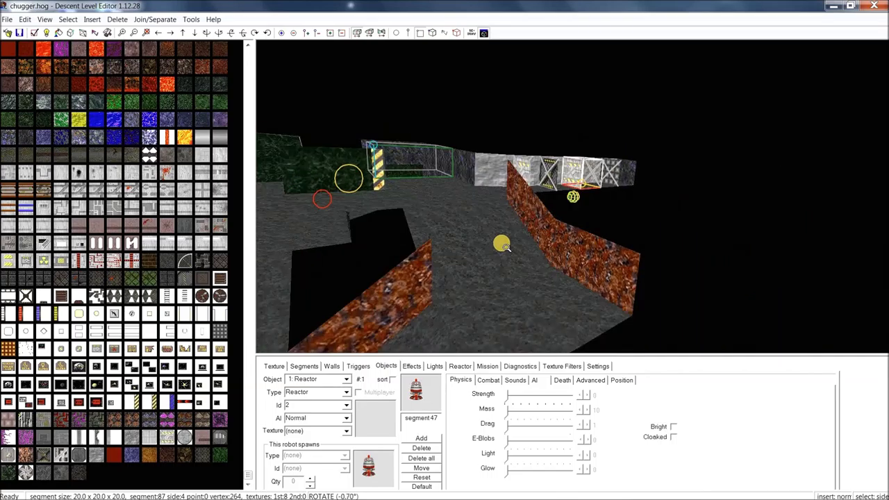
pyautogui.moveTo(502, 244); pyautogui.dragTo(413, 363)
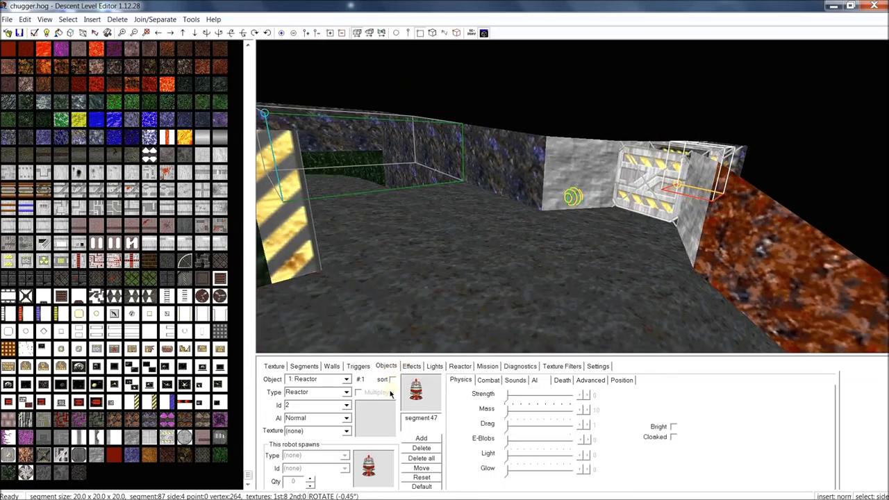
# Check the list of objects in the level and select segment 19 on the large room's floor.
pyautogui.click(347, 379)
pyautogui.click(346, 379)
pyautogui.moveTo(396, 293); pyautogui.dragTo(549, 233)
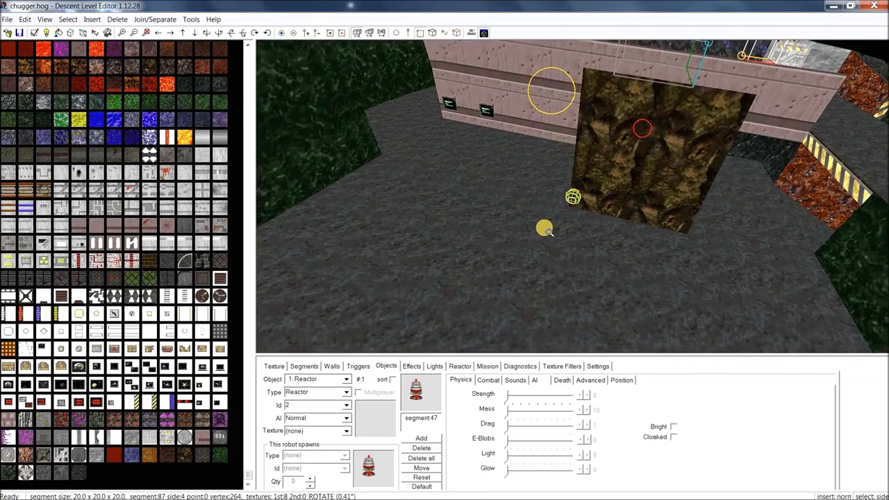
pyautogui.click(468, 242)
pyautogui.moveTo(470, 238); pyautogui.dragTo(474, 235)
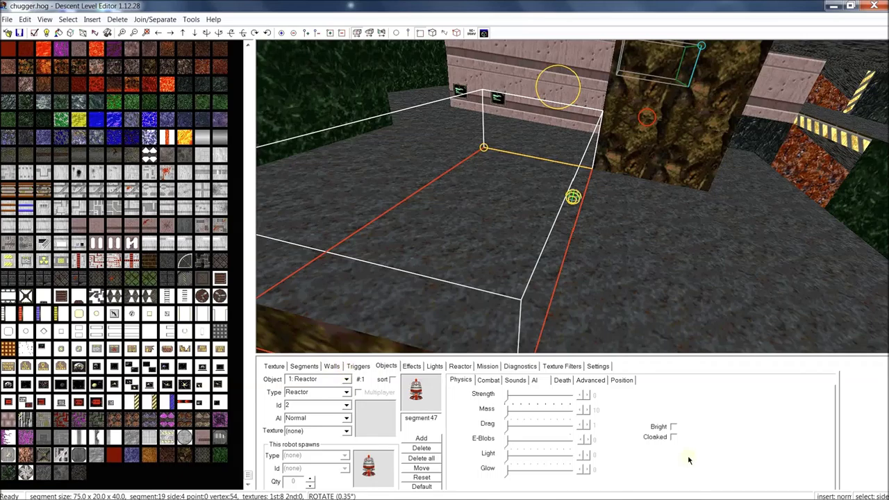
# Insert a player object into segment 19 and delete it again.
pyautogui.click(89, 19)
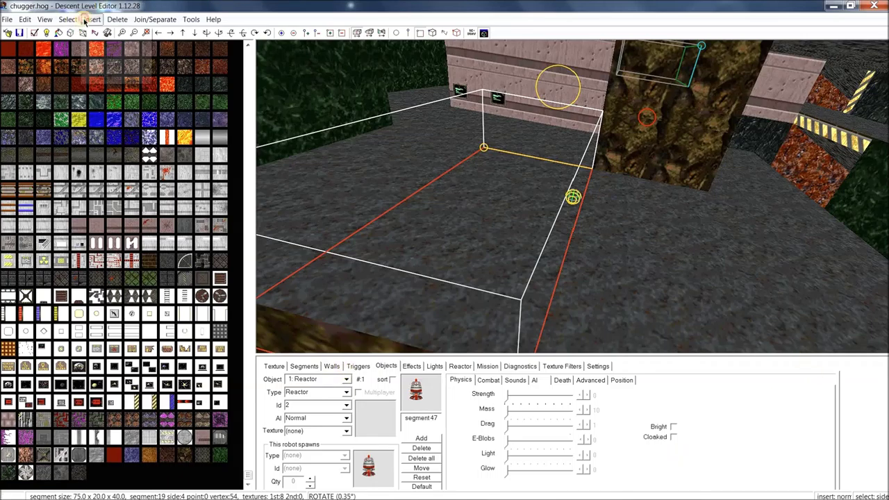
pyautogui.moveTo(111, 44)
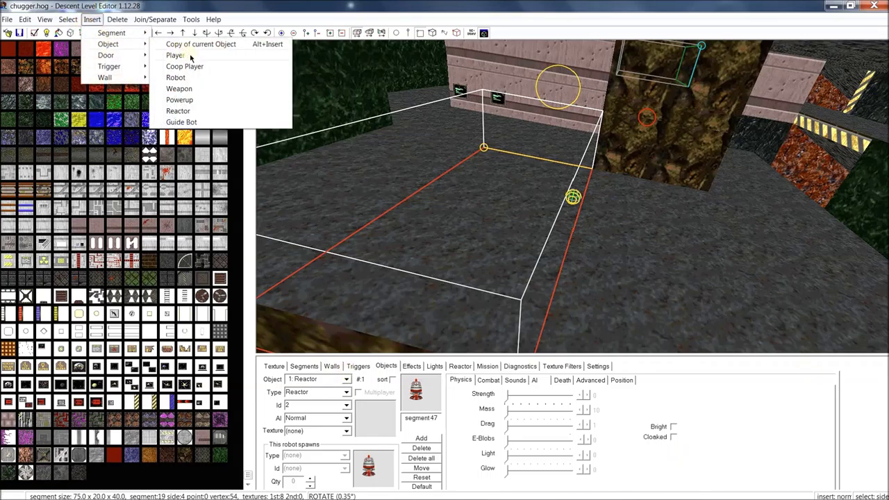
pyautogui.click(176, 55)
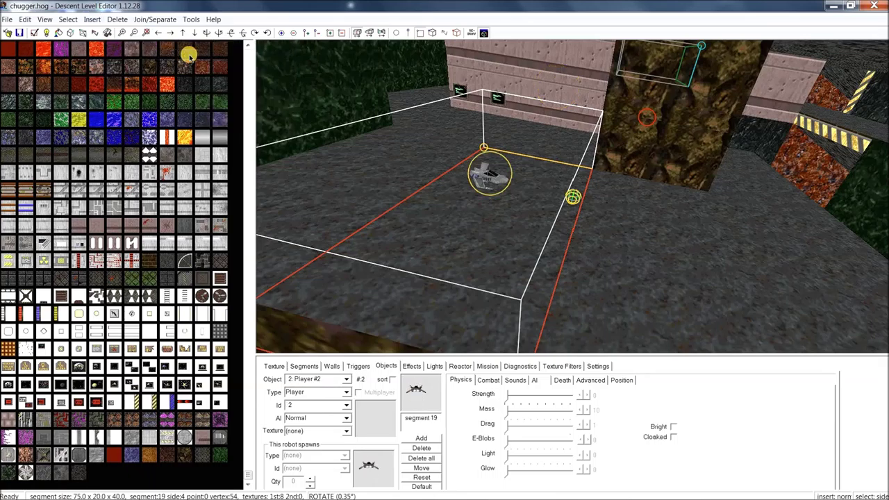
pyautogui.click(92, 19)
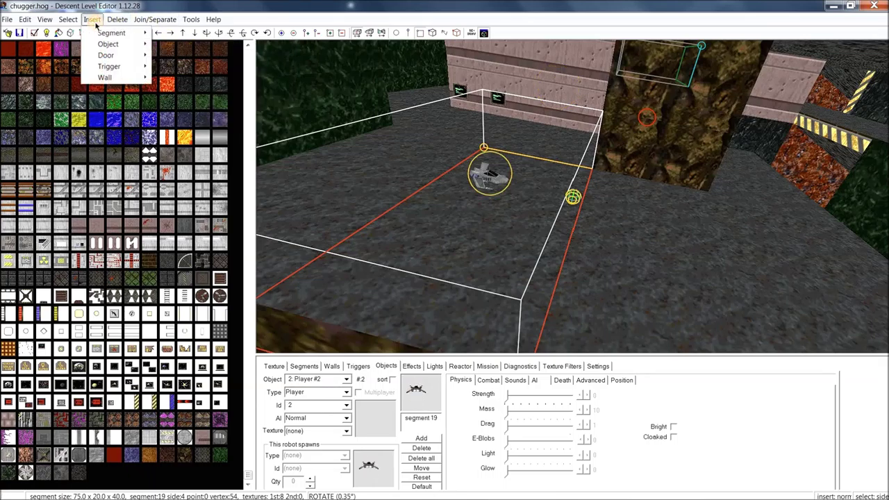
pyautogui.click(93, 21)
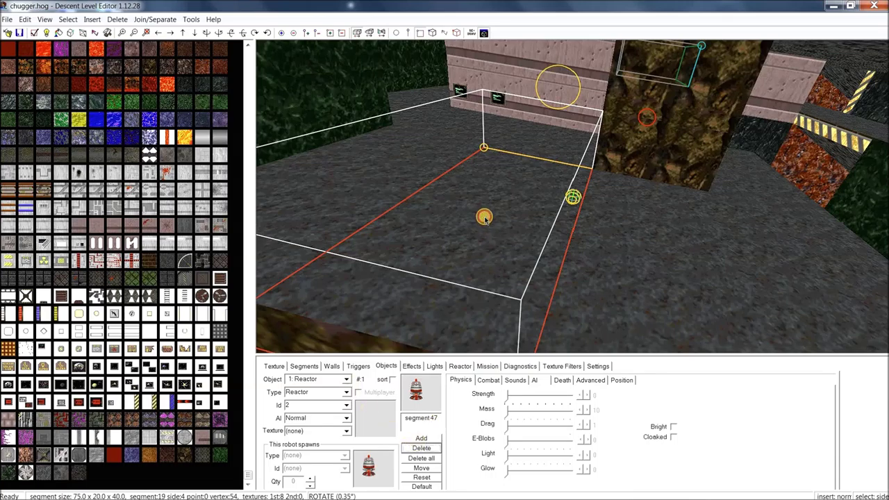
# Make Player #1 the current object and add another player based on it to segment 19.
pyautogui.click(346, 379)
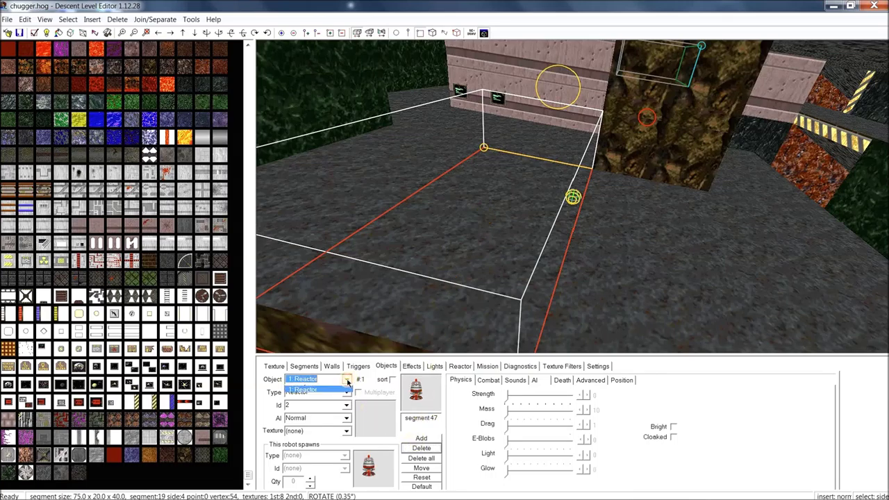
pyautogui.click(332, 391)
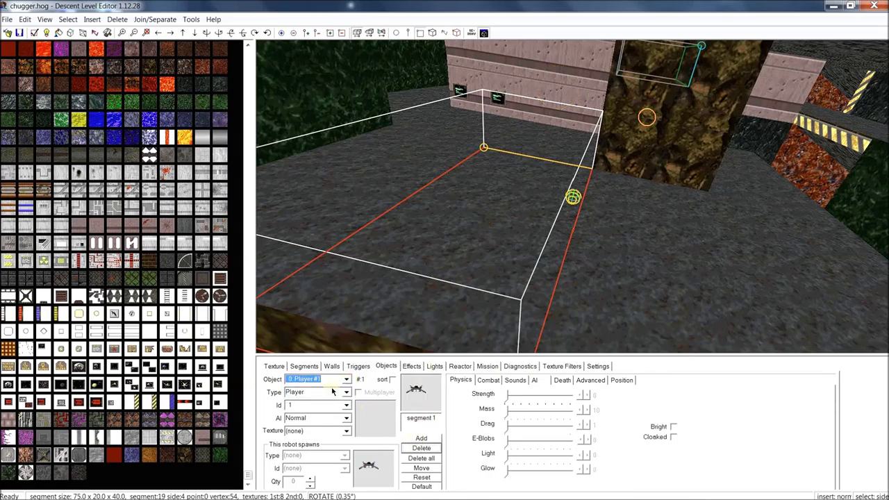
pyautogui.click(421, 438)
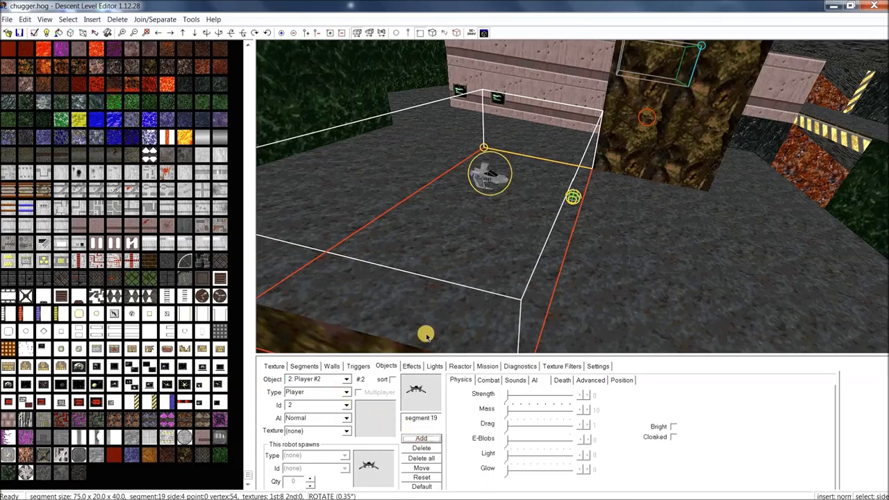
pyautogui.scroll(3, 532, 229)
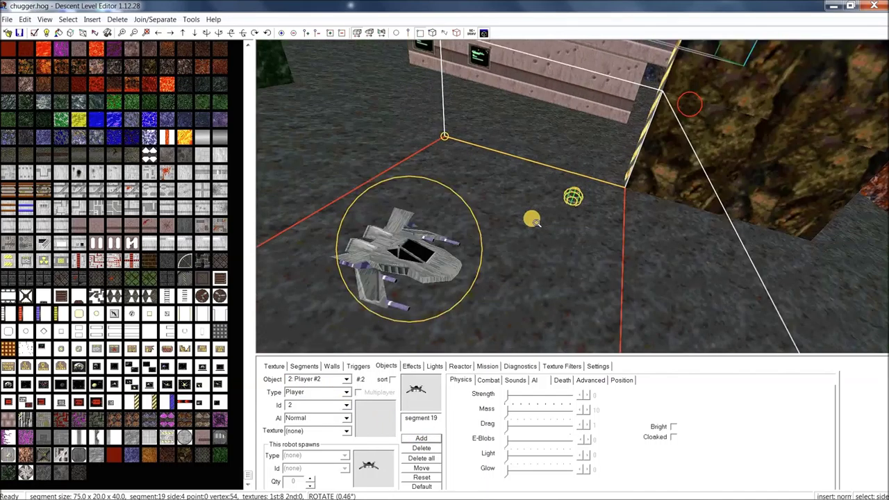
pyautogui.scroll(-1, 533, 218)
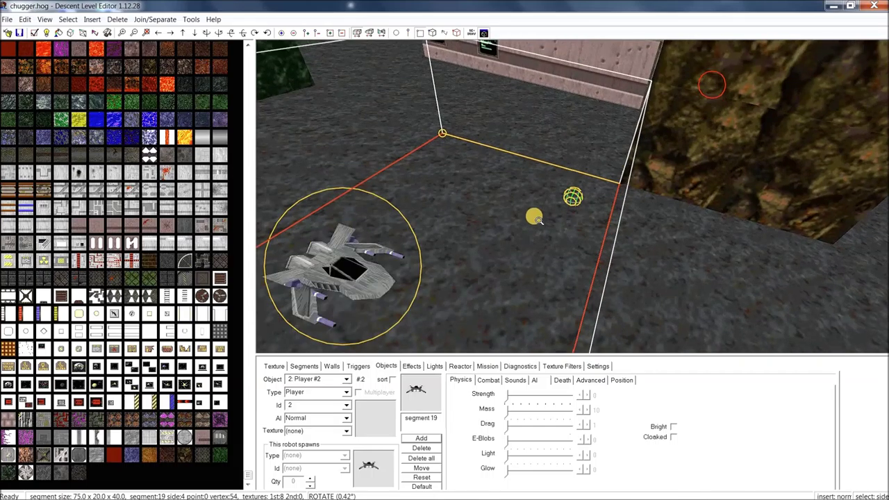
# Select segment 18, the floor segment next to the new player ship.
pyautogui.scroll(-4, 467, 235)
pyautogui.moveTo(479, 233); pyautogui.dragTo(460, 224, button='middle')
pyautogui.click(618, 220)
pyautogui.moveTo(618, 221); pyautogui.dragTo(615, 215, button='middle')
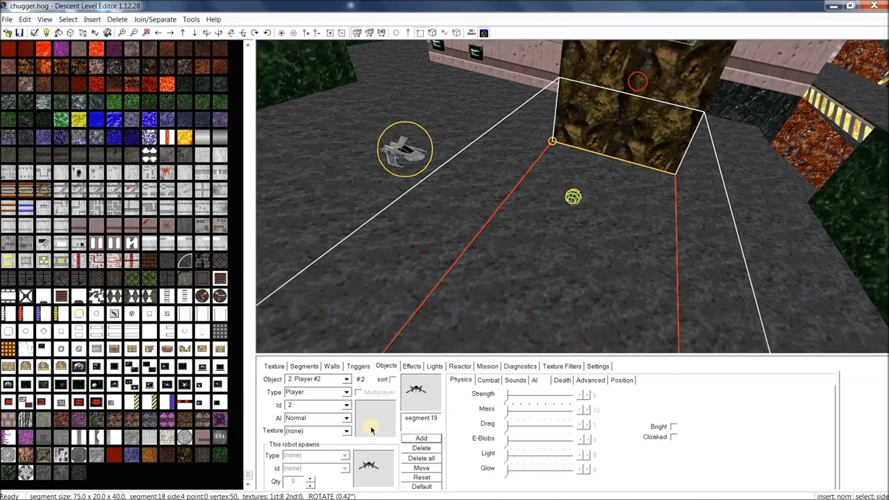
# Add an object in the outlined floor segment and make it a Power Up with the id W: Laser.
pyautogui.click(346, 379)
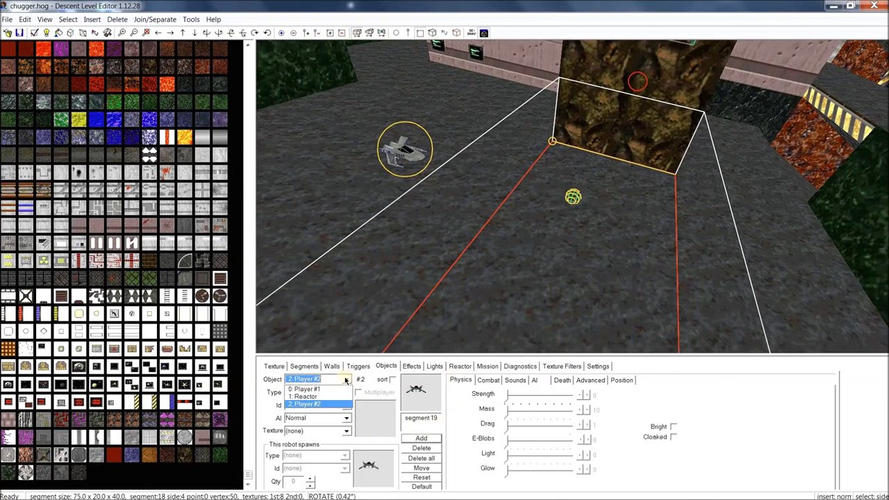
pyautogui.click(344, 380)
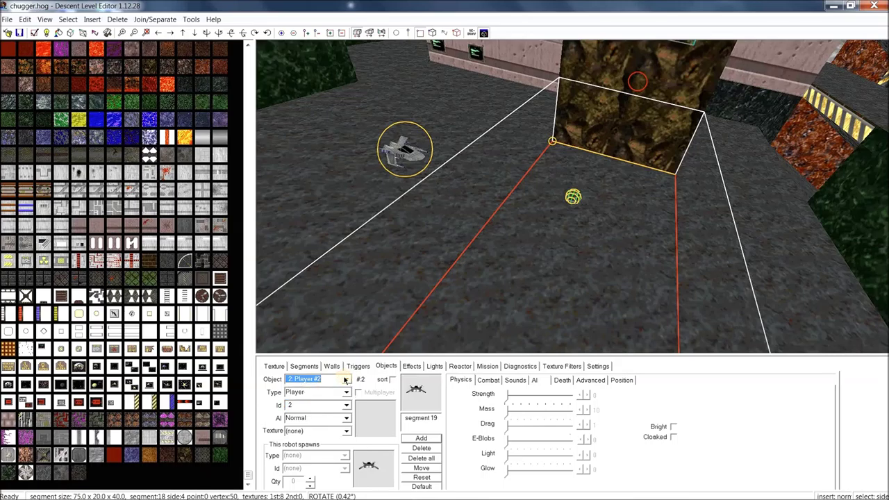
pyautogui.click(418, 439)
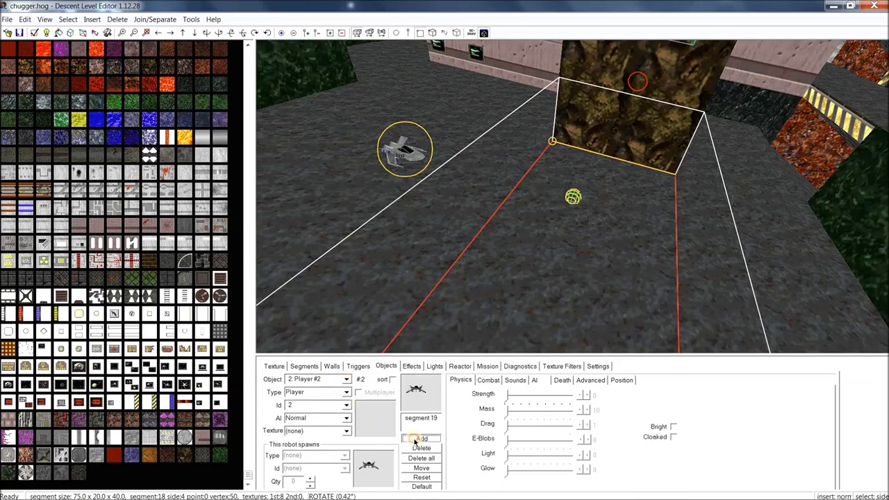
pyautogui.click(345, 393)
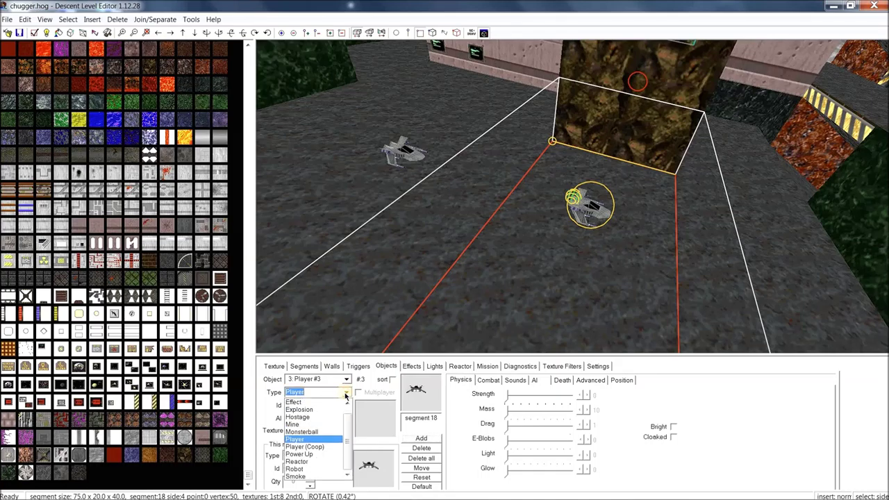
pyautogui.click(329, 454)
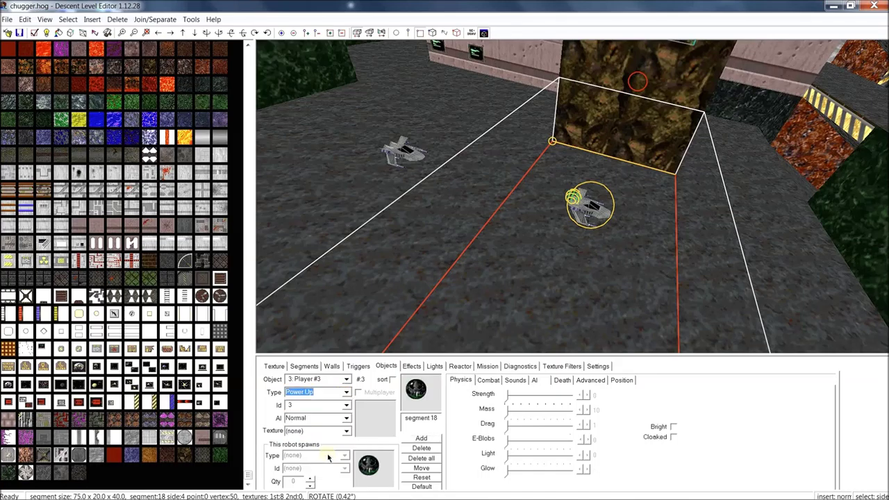
pyautogui.click(346, 406)
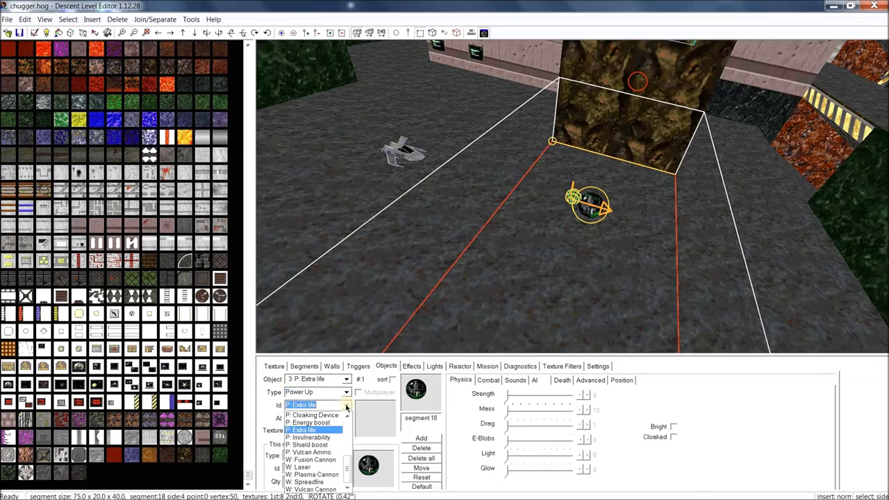
pyautogui.click(336, 467)
pyautogui.click(553, 203)
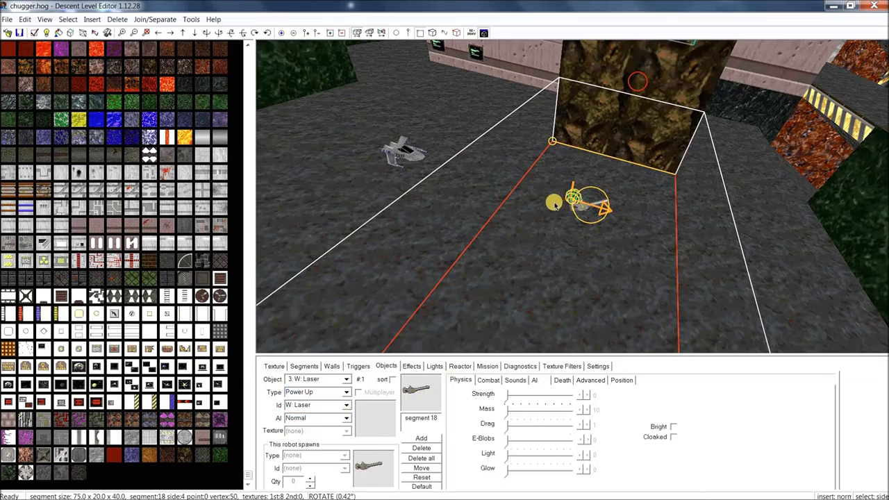
# Add three more W: Laser power-ups beside the first one in the same segment.
pyautogui.moveTo(593, 215); pyautogui.dragTo(579, 222, button='middle')
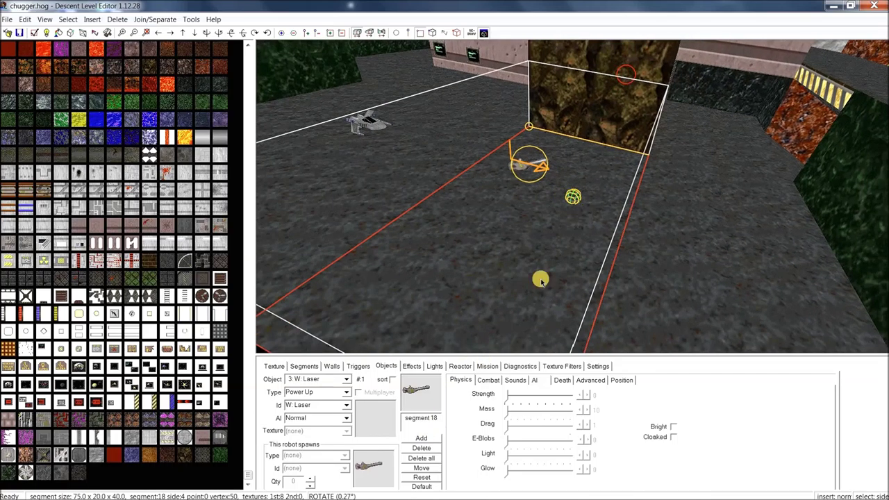
pyautogui.click(424, 439)
pyautogui.click(424, 439)
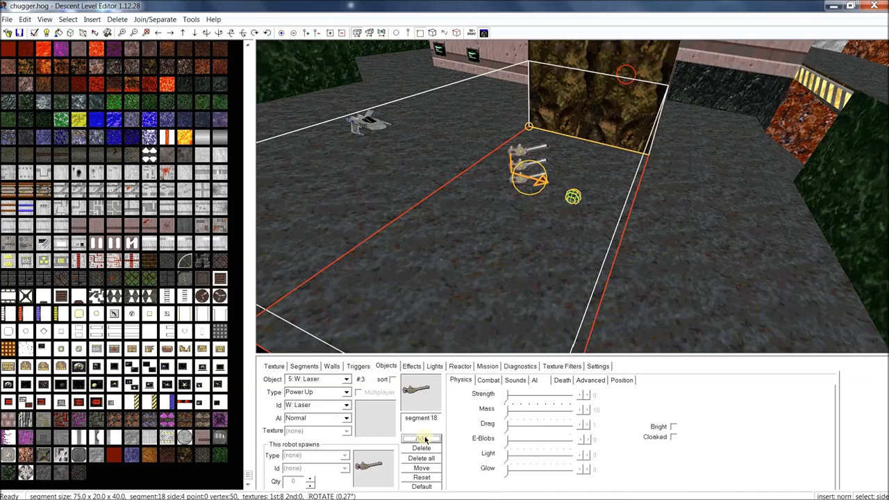
pyautogui.click(424, 439)
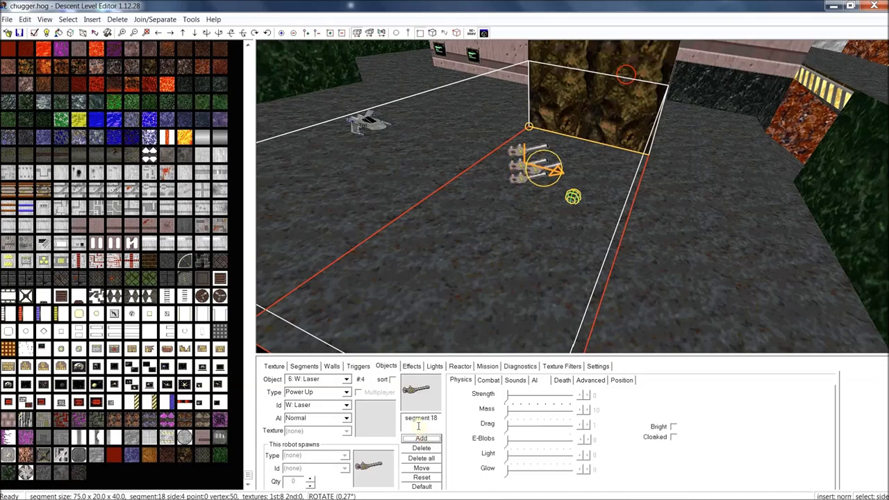
# Change the newest laser power-up's id to E: Quad Laser.
pyautogui.click(346, 406)
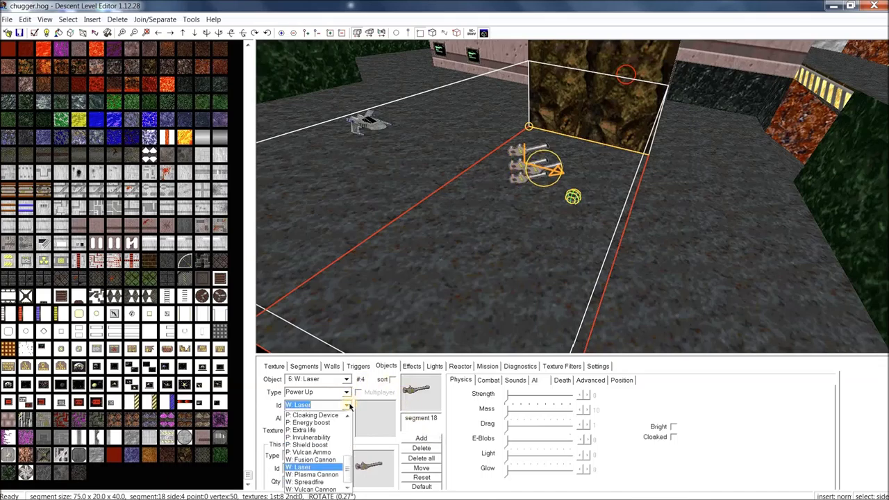
pyautogui.scroll(-5, 349, 463)
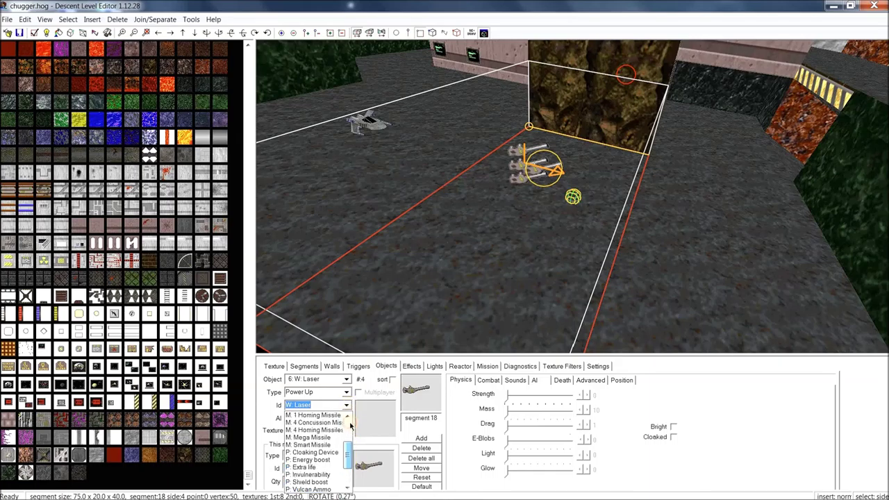
pyautogui.click(325, 430)
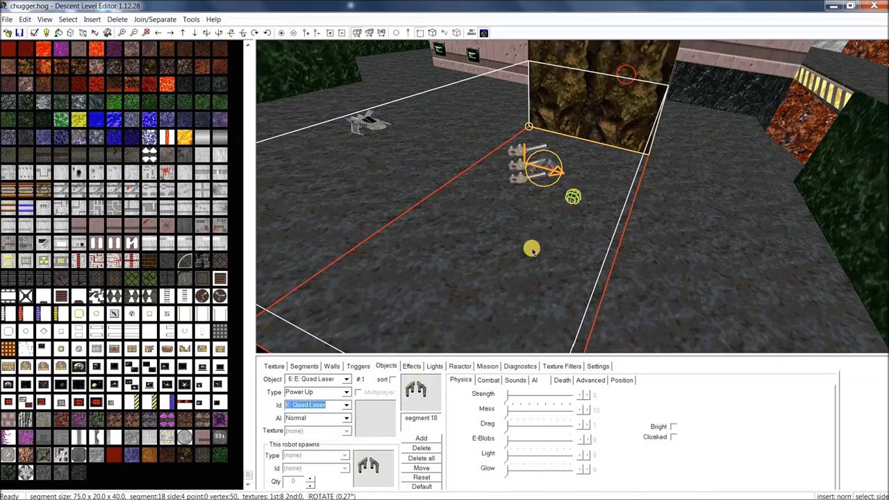
pyautogui.moveTo(527, 147); pyautogui.dragTo(529, 150, button='middle')
pyautogui.moveTo(533, 154); pyautogui.dragTo(529, 153)
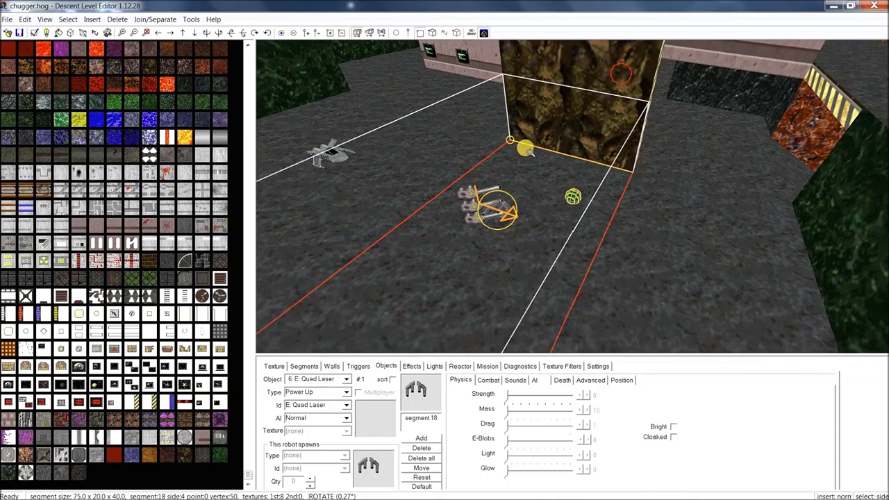
# Add a power-up in neighbouring segment 17 and set its id to M: Mega Missile.
pyautogui.click(625, 259)
pyautogui.moveTo(627, 259); pyautogui.dragTo(619, 256)
pyautogui.scroll(-2, 619, 254)
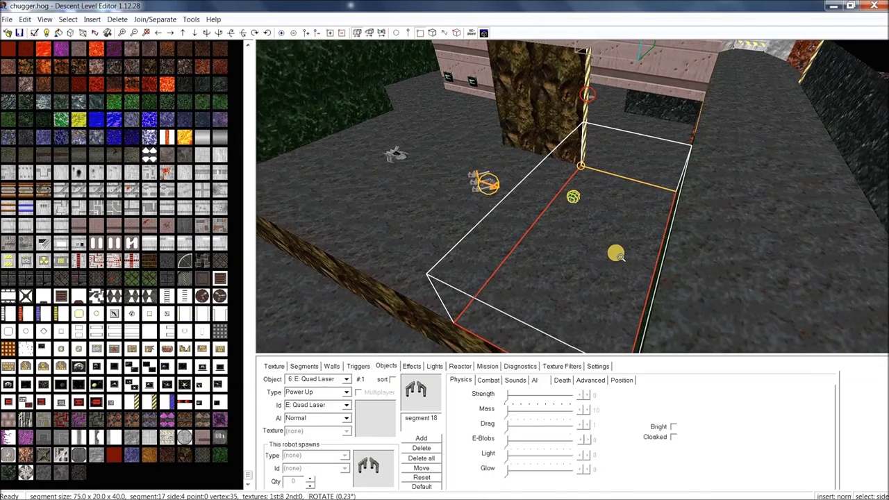
pyautogui.click(420, 438)
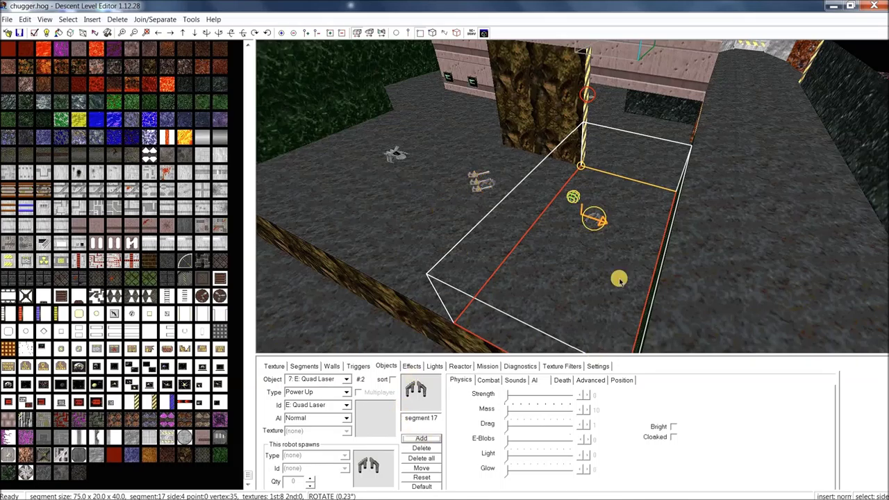
pyautogui.click(349, 408)
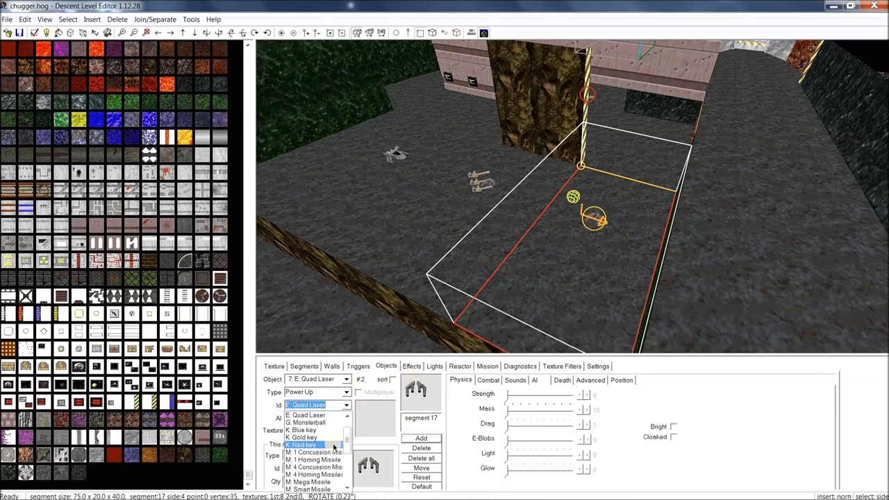
pyautogui.click(312, 460)
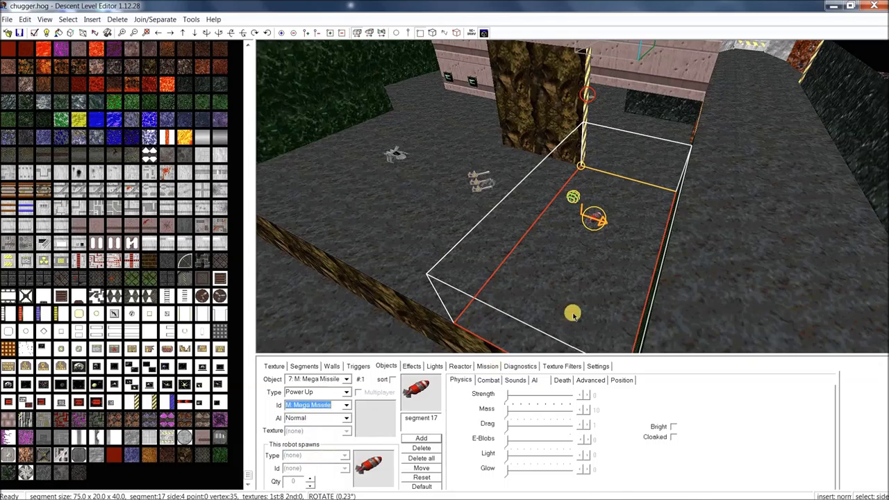
# Add a power-up in segment 12, near the rock walls, and set its id to W: Plasma Cannon.
pyautogui.moveTo(594, 276); pyautogui.dragTo(654, 211)
pyautogui.moveTo(664, 200); pyautogui.dragTo(680, 213, button='middle')
pyautogui.scroll(-4, 663, 200)
pyautogui.click(448, 270)
pyautogui.click(421, 438)
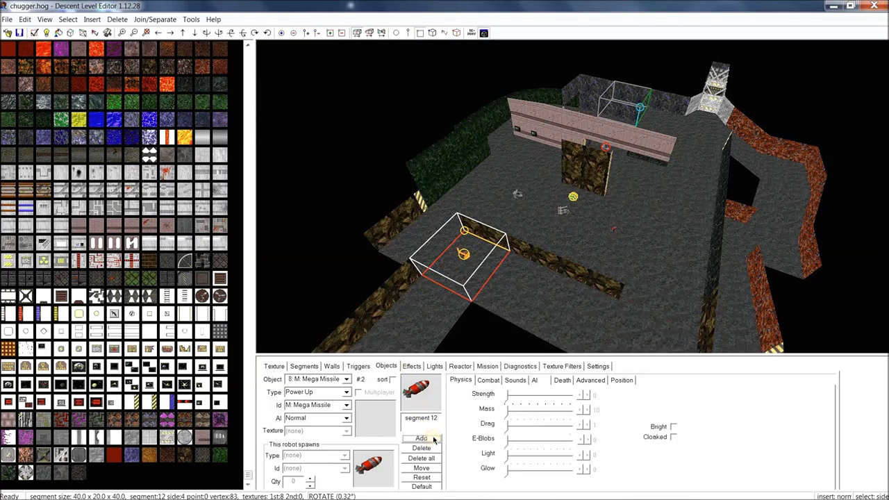
pyautogui.click(346, 409)
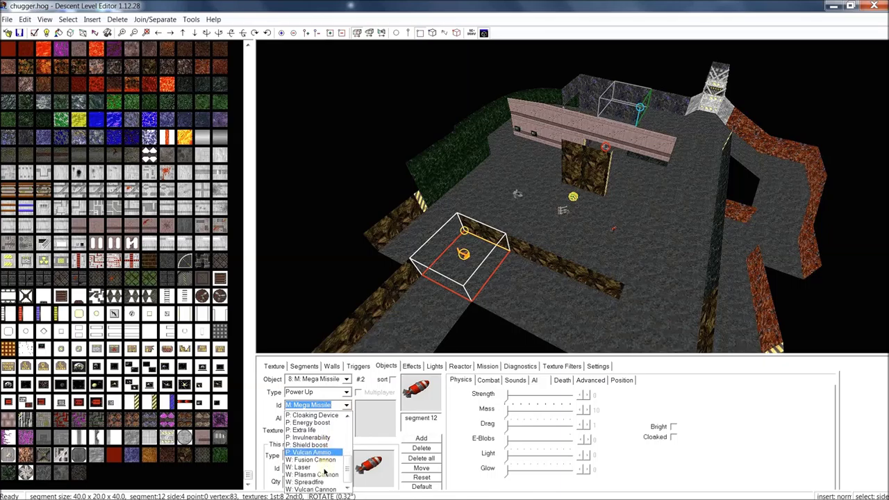
pyautogui.click(321, 479)
# Examine the level's layout and the placed objects from several angles, including the outer corridors and side segments.
pyautogui.moveTo(512, 252)
pyautogui.mouseDown(button='middle')
pyautogui.moveTo(518, 243)
pyautogui.moveTo(526, 252)
pyautogui.moveTo(511, 263)
pyautogui.moveTo(518, 273)
pyautogui.moveTo(514, 255)
pyautogui.moveTo(491, 258)
pyautogui.moveTo(502, 252)
pyautogui.mouseUp(button='middle')
pyautogui.scroll(3, 521, 250)
pyautogui.scroll(-4, 523, 257)
pyautogui.press('Down')
pyautogui.press('Down')
pyautogui.press('Down')
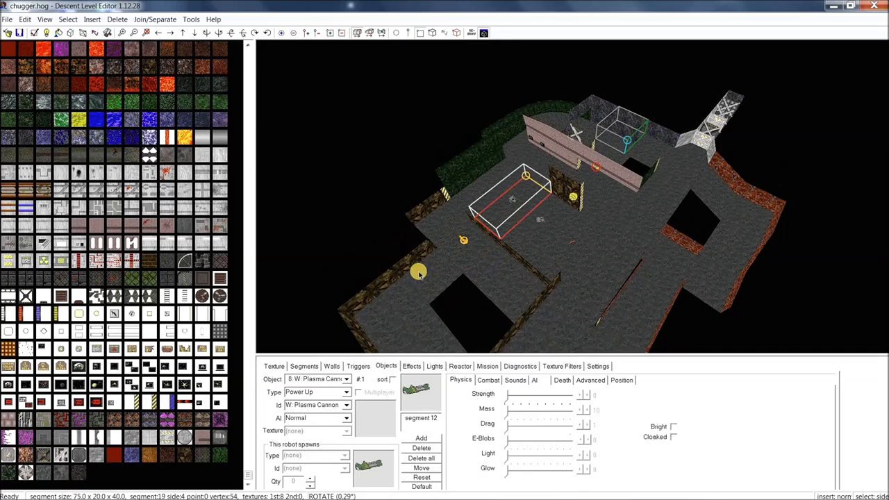
pyautogui.click(364, 317)
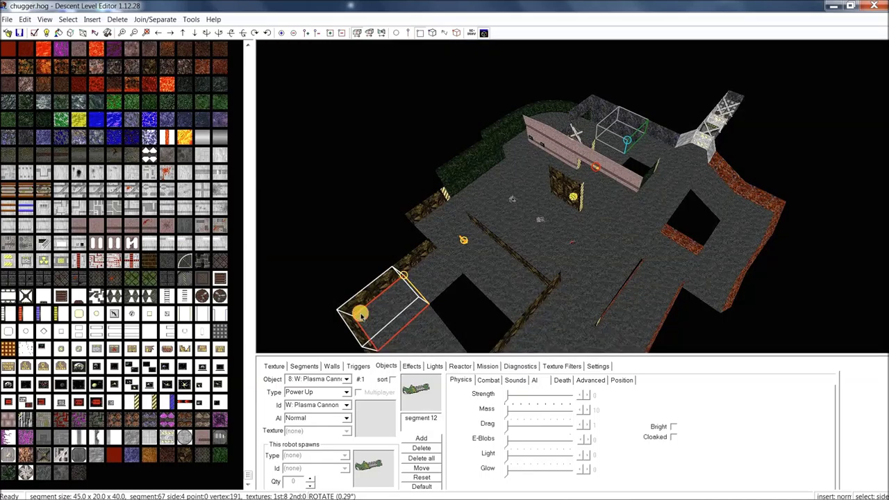
pyautogui.moveTo(604, 169); pyautogui.dragTo(521, 207, button='middle')
pyautogui.scroll(3, 615, 180)
pyautogui.scroll(3, 618, 182)
pyautogui.click(468, 166)
pyautogui.moveTo(468, 165); pyautogui.dragTo(388, 174, button='middle')
pyautogui.press('Left')
pyautogui.press('Left')
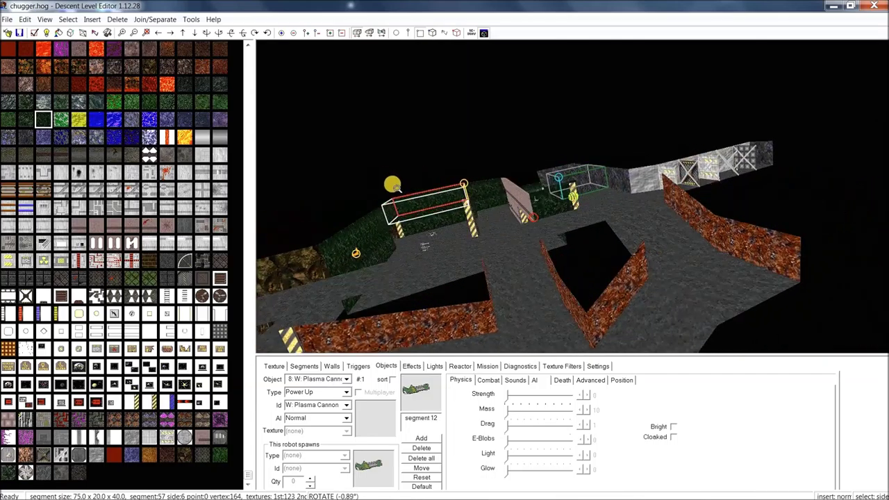
pyautogui.moveTo(381, 169); pyautogui.dragTo(375, 170, button='middle')
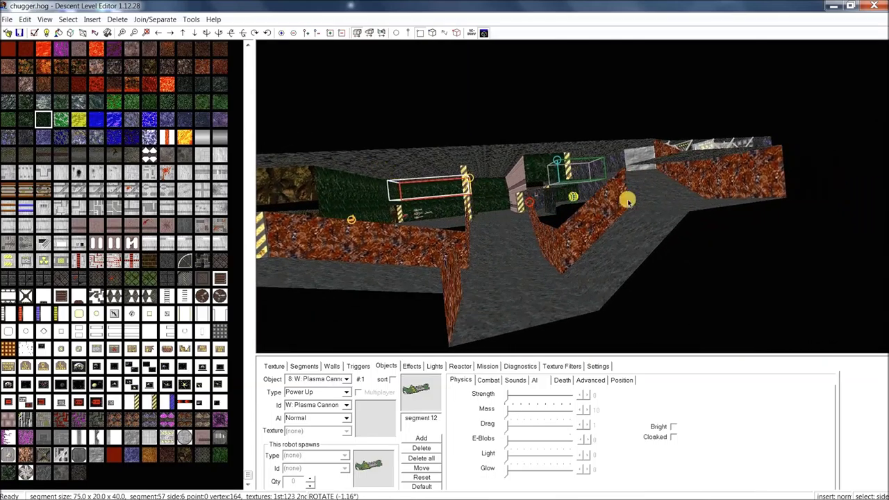
pyautogui.click(762, 179)
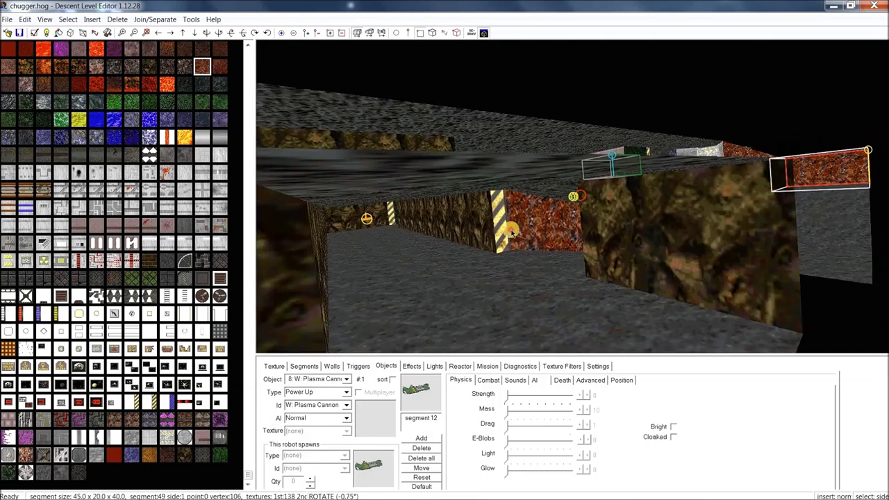
pyautogui.click(542, 228)
pyautogui.click(544, 229)
pyautogui.moveTo(543, 228); pyautogui.dragTo(418, 243, button='middle')
pyautogui.click(529, 235)
pyautogui.scroll(4, 550, 248)
pyautogui.moveTo(479, 223); pyautogui.dragTo(502, 219, button='middle')
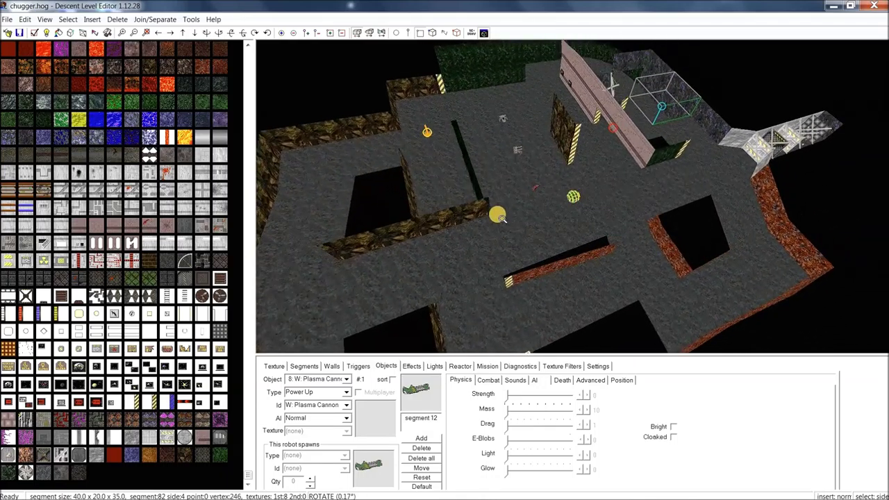
pyautogui.press('Up')
pyautogui.press('Up')
pyautogui.press('Up')
pyautogui.press('Up')
pyautogui.press('Up')
pyautogui.press('Up')
pyautogui.press('Down')
pyautogui.press('Down')
pyautogui.press('Down')
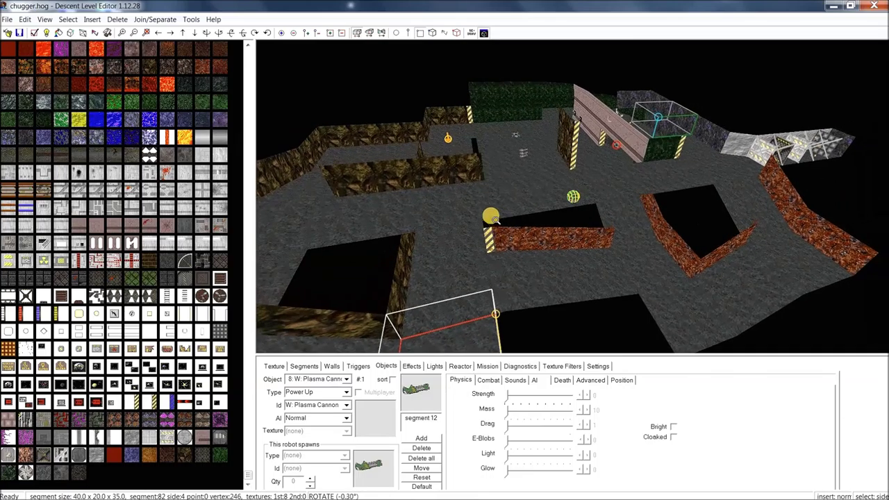
pyautogui.press('Up')
pyautogui.press('Up')
pyautogui.press('Up')
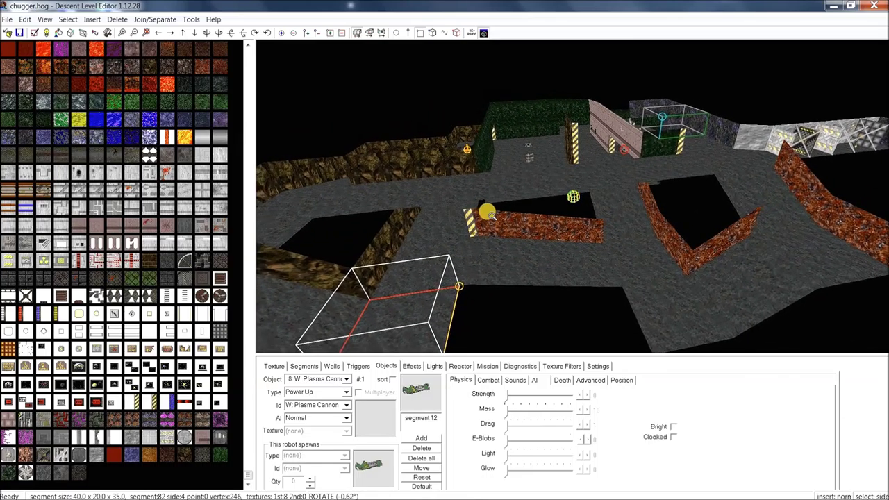
pyautogui.moveTo(486, 214); pyautogui.dragTo(507, 233, button='middle')
pyautogui.press('Left')
pyautogui.press('Left')
pyautogui.press('Left')
pyautogui.press('Left')
pyautogui.press('Left')
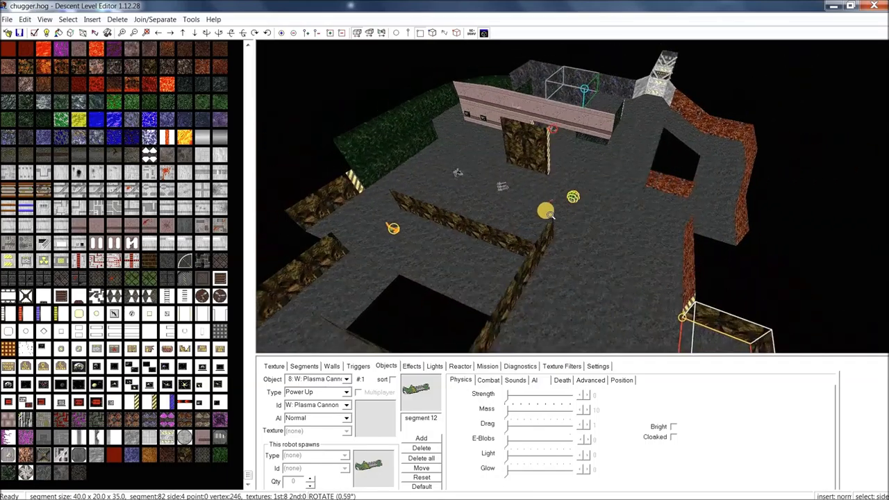
pyautogui.moveTo(555, 245)
pyautogui.mouseDown(button='middle')
pyautogui.moveTo(559, 222)
pyautogui.moveTo(611, 216)
pyautogui.moveTo(607, 257)
pyautogui.moveTo(601, 227)
pyautogui.moveTo(551, 260)
pyautogui.mouseUp(button='middle')
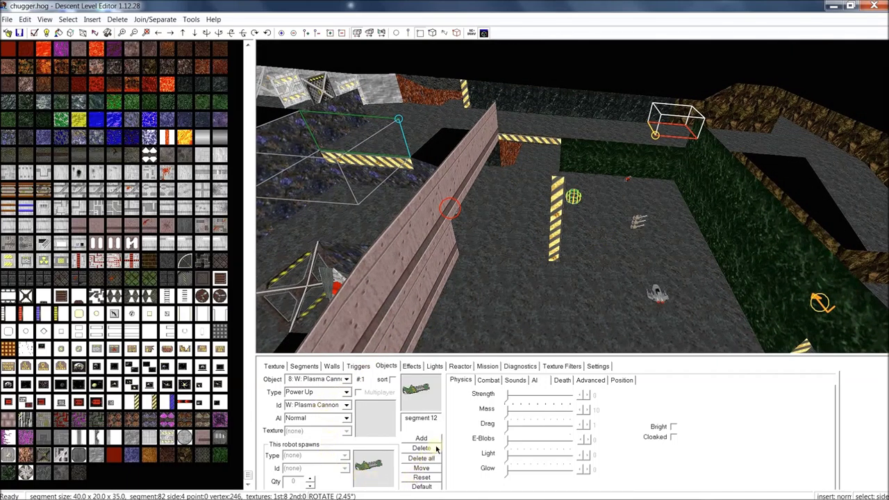
# Select floor segment 19 beside the rock pillar and make the Player #2 ship in it the current object.
pyautogui.moveTo(471, 243); pyautogui.dragTo(458, 231, button='middle')
pyautogui.scroll(2, 457, 231)
pyautogui.click(552, 269)
pyautogui.click(346, 379)
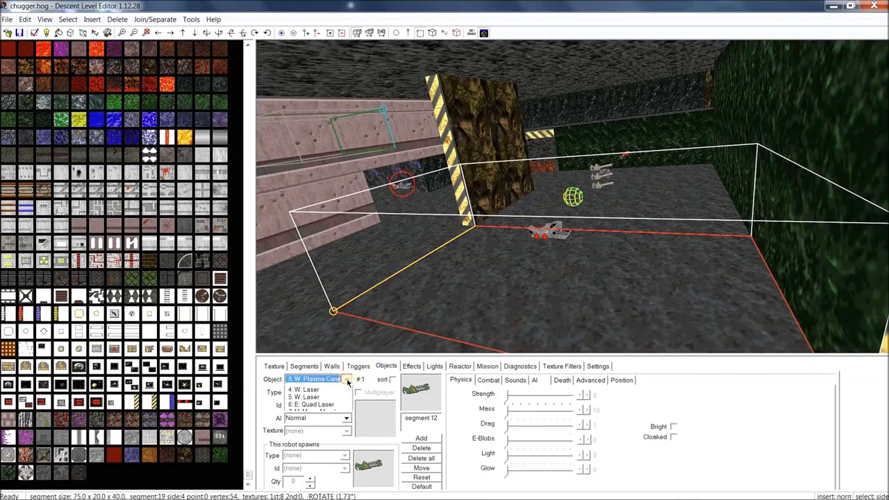
pyautogui.click(331, 392)
pyautogui.click(347, 381)
pyautogui.click(334, 405)
pyautogui.moveTo(568, 276); pyautogui.dragTo(561, 274, button='middle')
pyautogui.moveTo(565, 276); pyautogui.dragTo(571, 238)
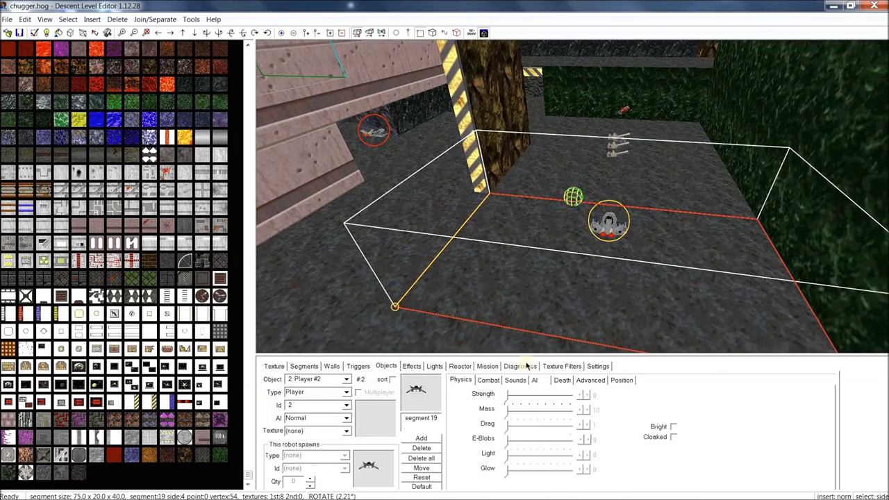
# Set the Player #2 ship's heading rotation to 90 and apply it.
pyautogui.click(620, 381)
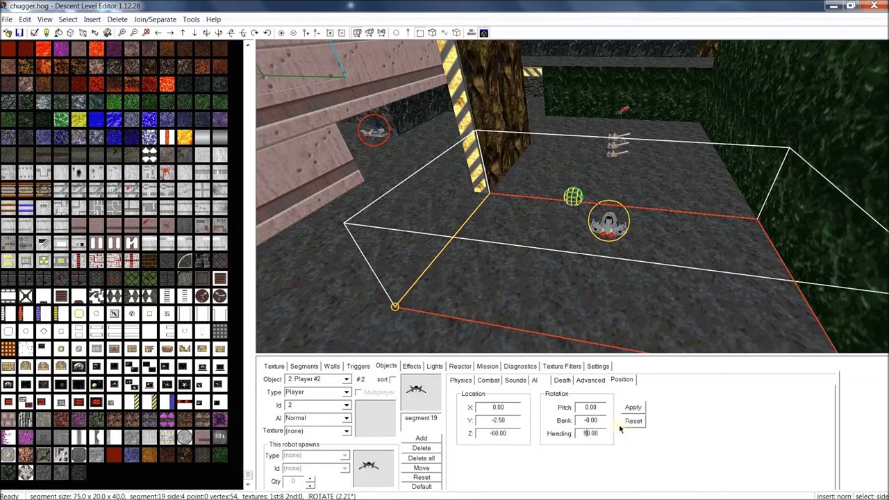
pyautogui.click(633, 408)
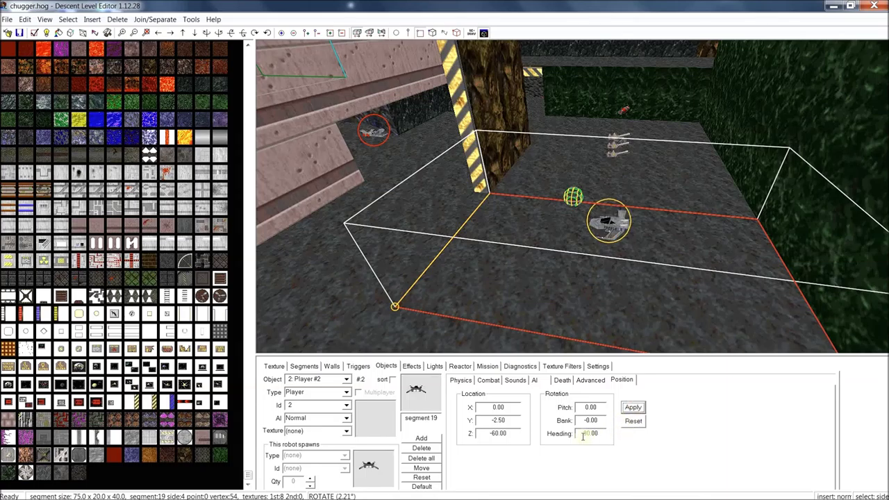
# Try a pitch rotation of 90 on the Player #2 ship.
pyautogui.moveTo(609, 275)
pyautogui.mouseDown()
pyautogui.moveTo(619, 281)
pyautogui.moveTo(611, 271)
pyautogui.mouseUp()
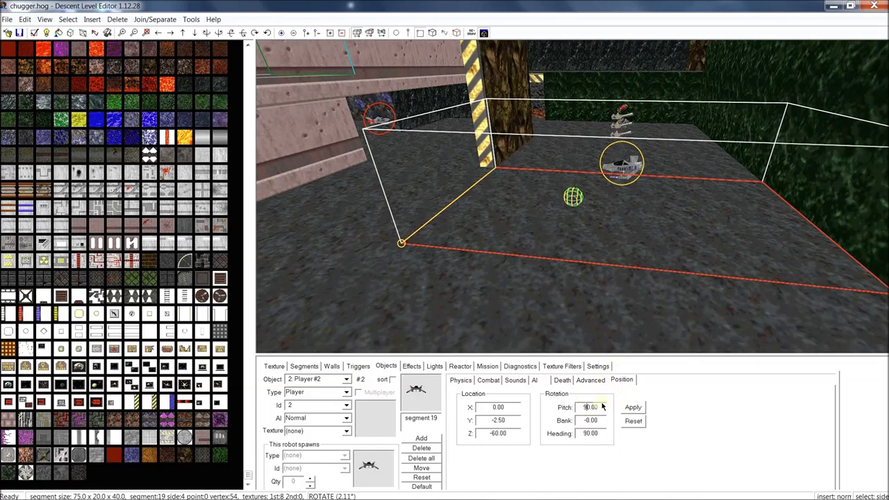
pyautogui.click(633, 408)
pyautogui.moveTo(707, 148)
pyautogui.mouseDown()
pyautogui.moveTo(689, 150)
pyautogui.moveTo(689, 202)
pyautogui.moveTo(708, 148)
pyautogui.mouseUp()
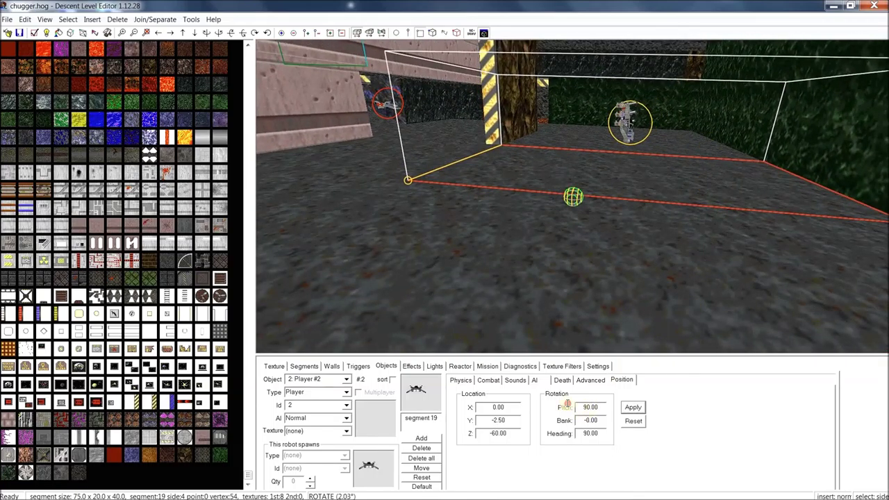
# Reset the Player #2 ship's pitch to 0 and set its bank rotation to -30.
pyautogui.click(633, 409)
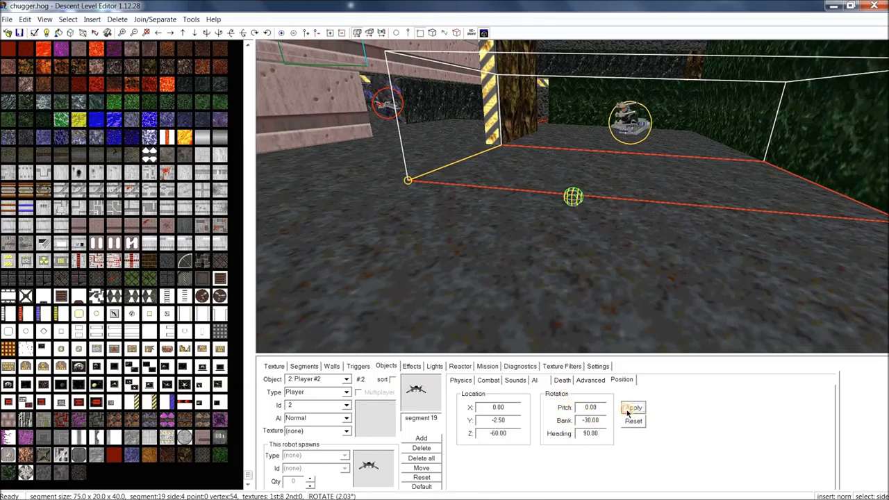
pyautogui.click(628, 410)
pyautogui.moveTo(696, 201); pyautogui.dragTo(699, 200, button='middle')
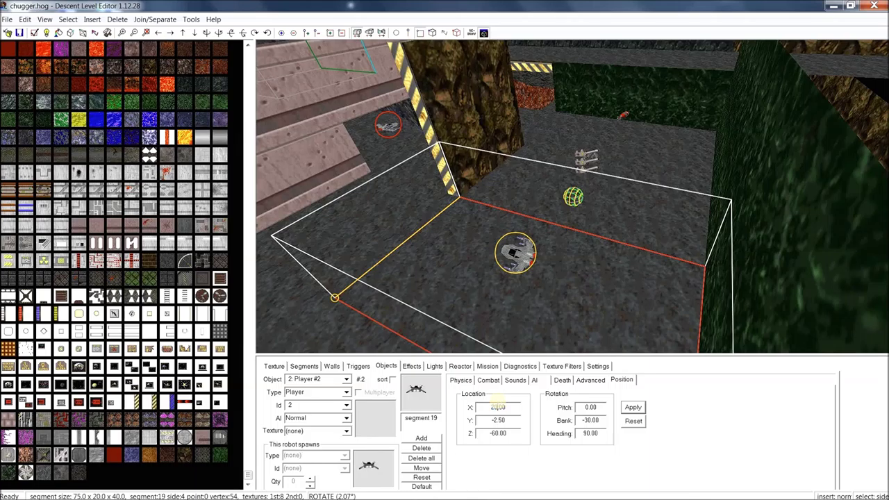
# Move the Player #2 ship along the X axis to 20 and further on to 30.
pyautogui.click(634, 408)
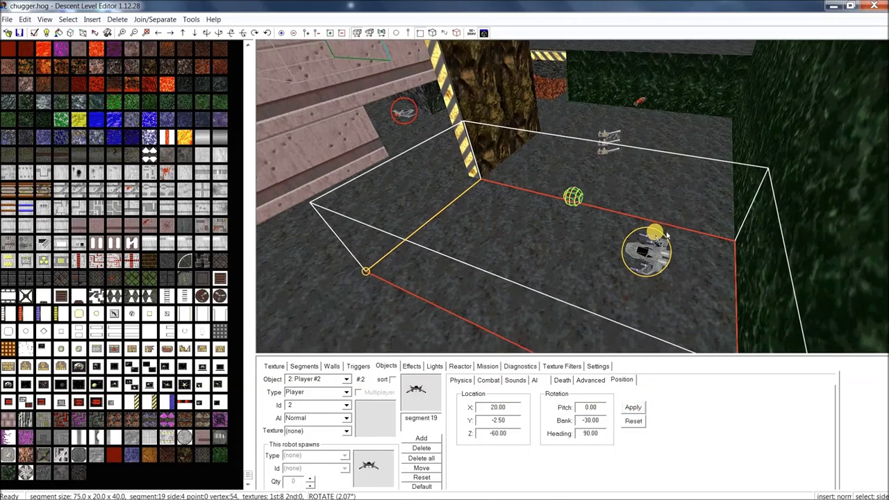
pyautogui.moveTo(685, 218); pyautogui.dragTo(670, 216, button='middle')
pyautogui.click(491, 407)
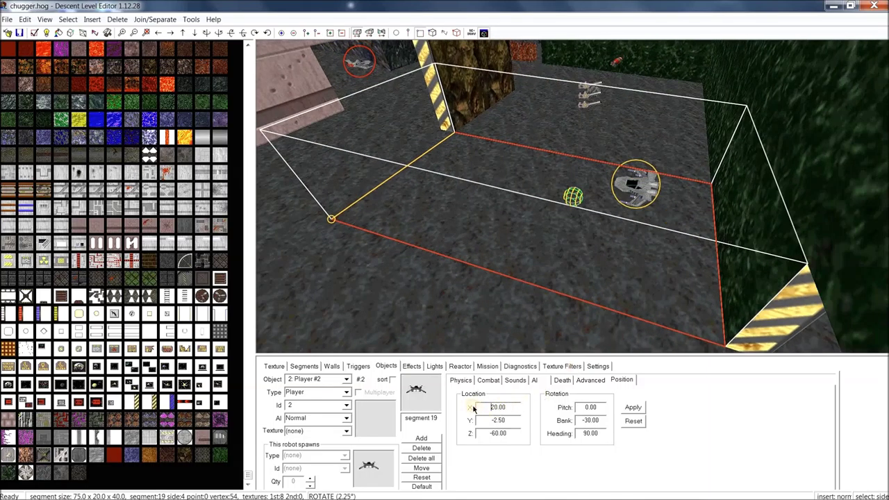
pyautogui.click(633, 409)
pyautogui.moveTo(728, 221)
pyautogui.mouseDown(button='middle')
pyautogui.moveTo(740, 214)
pyautogui.moveTo(723, 218)
pyautogui.mouseUp(button='middle')
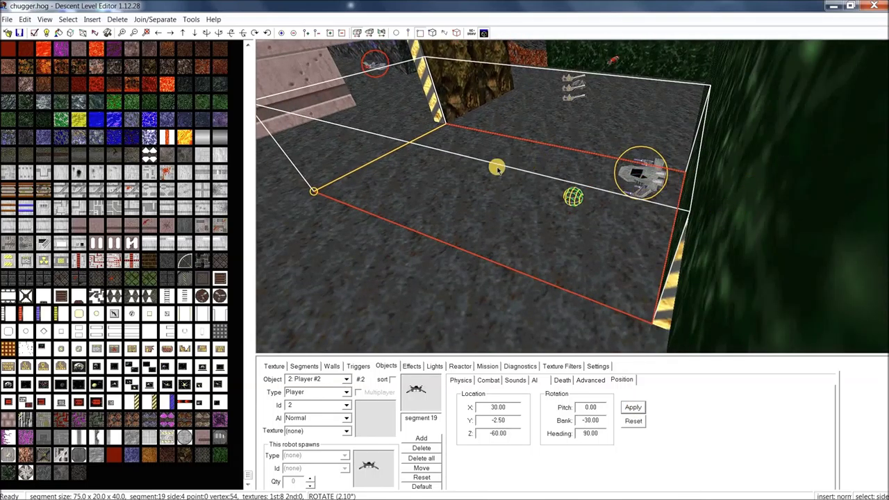
# Select floor segment 17 and make the Mega Missile power-up in it the current object.
pyautogui.moveTo(527, 157); pyautogui.dragTo(449, 318, button='middle')
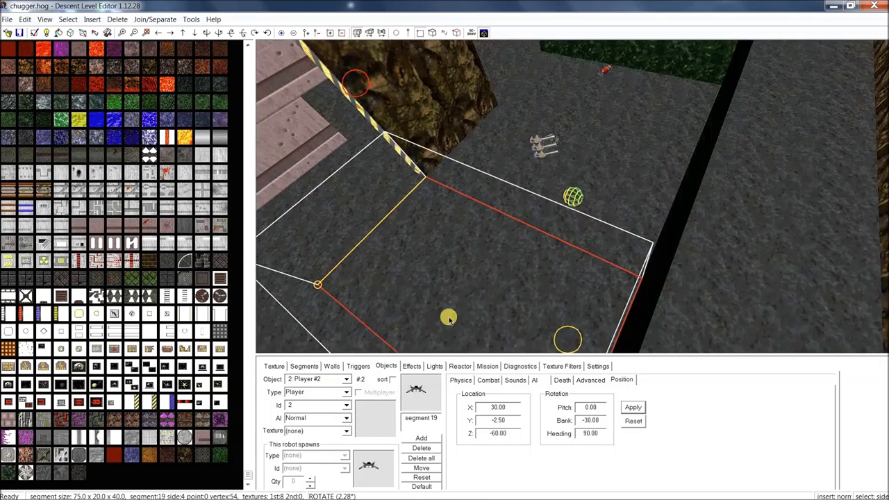
pyautogui.moveTo(542, 173)
pyautogui.mouseDown(button='middle')
pyautogui.moveTo(566, 175)
pyautogui.moveTo(545, 173)
pyautogui.mouseUp(button='middle')
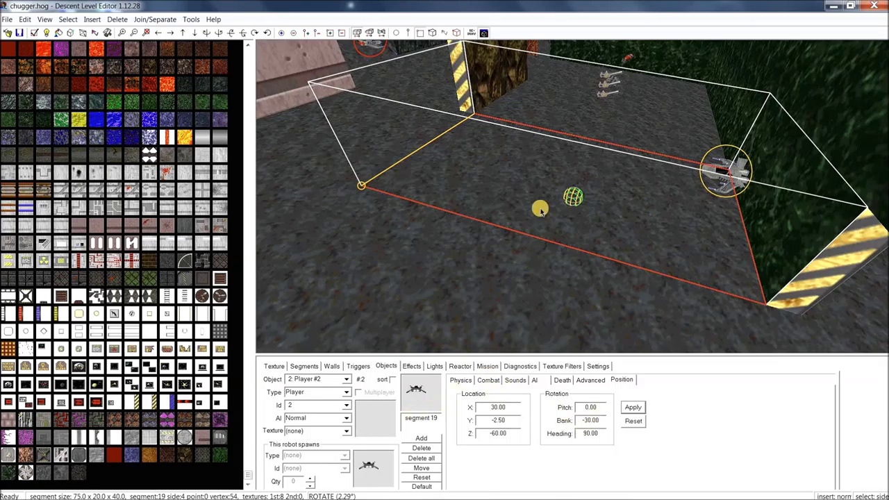
pyautogui.moveTo(611, 127)
pyautogui.mouseDown(button='middle')
pyautogui.moveTo(601, 144)
pyautogui.moveTo(609, 127)
pyautogui.mouseUp(button='middle')
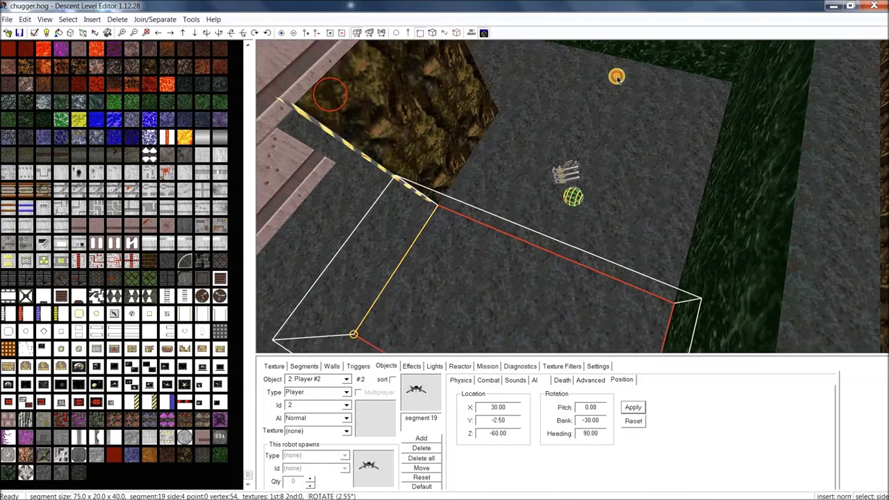
pyautogui.click(617, 77)
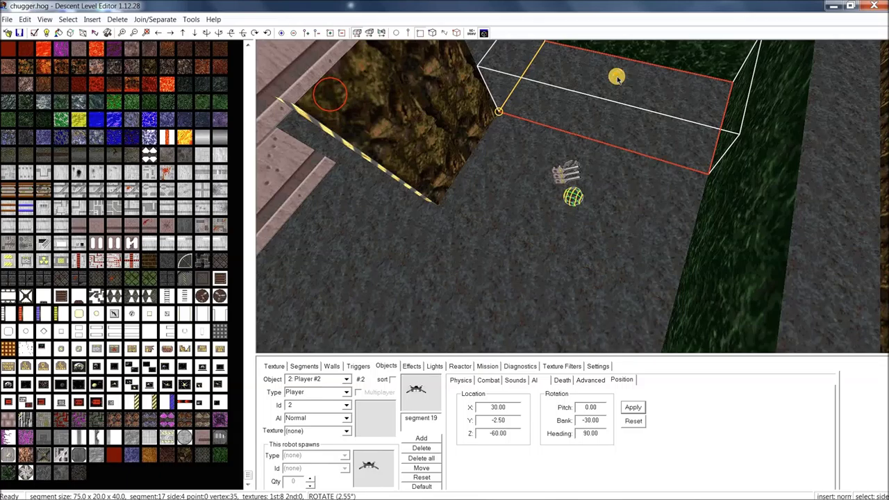
pyautogui.click(343, 380)
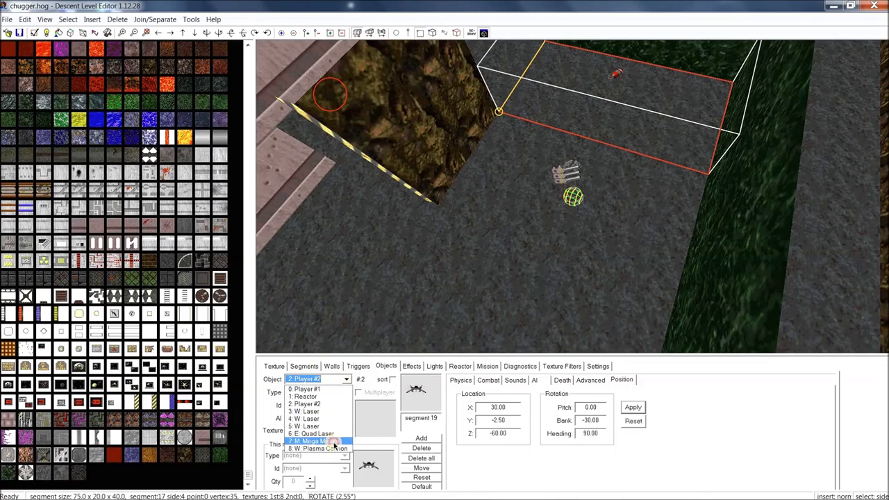
pyautogui.click(332, 441)
# Try Z locations of 50 and 40 for the Mega Missile power-up.
pyautogui.moveTo(612, 197); pyautogui.dragTo(585, 251, button='middle')
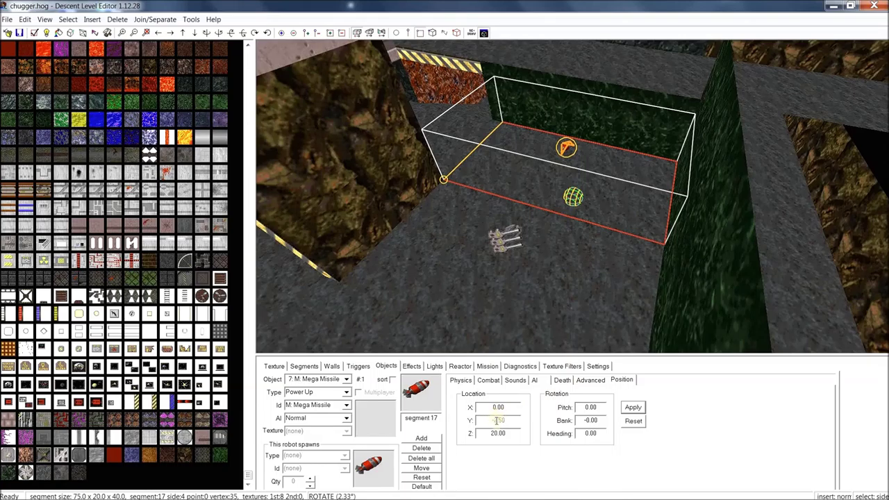
pyautogui.moveTo(494, 433); pyautogui.dragTo(490, 433)
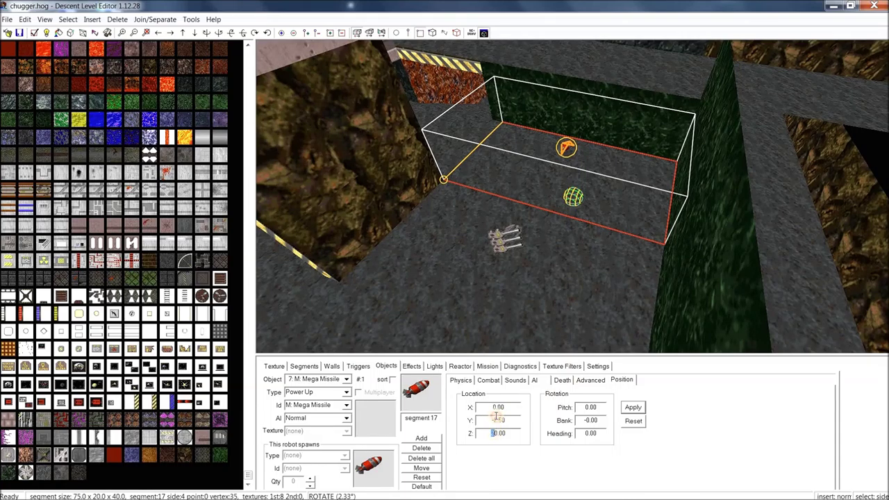
pyautogui.click(632, 408)
pyautogui.moveTo(637, 109); pyautogui.dragTo(613, 136, button='middle')
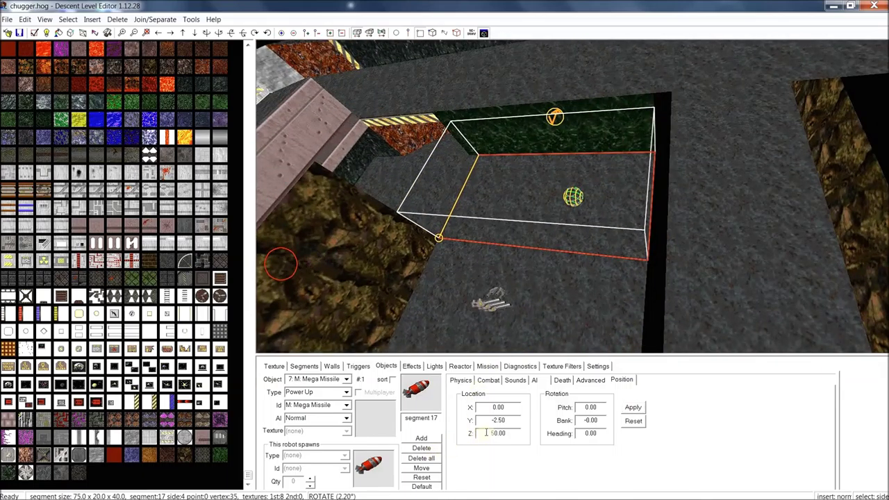
pyautogui.moveTo(494, 432); pyautogui.dragTo(505, 409)
pyautogui.write('4')
pyautogui.click(643, 409)
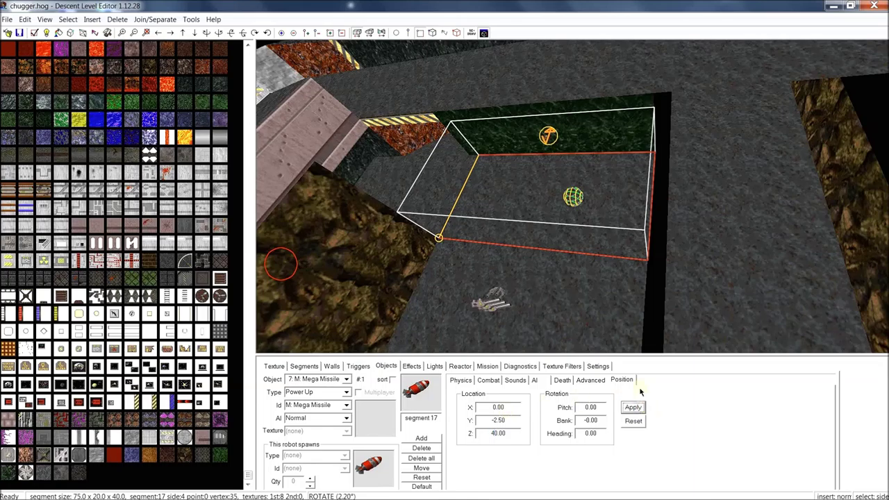
# Set the Mega Missile power-up's Z location to 30 and apply it.
pyautogui.moveTo(493, 432); pyautogui.dragTo(503, 432)
pyautogui.write('3')
pyautogui.click(631, 411)
pyautogui.moveTo(631, 186)
pyautogui.mouseDown(button='middle')
pyautogui.moveTo(644, 189)
pyautogui.moveTo(630, 191)
pyautogui.mouseUp(button='middle')
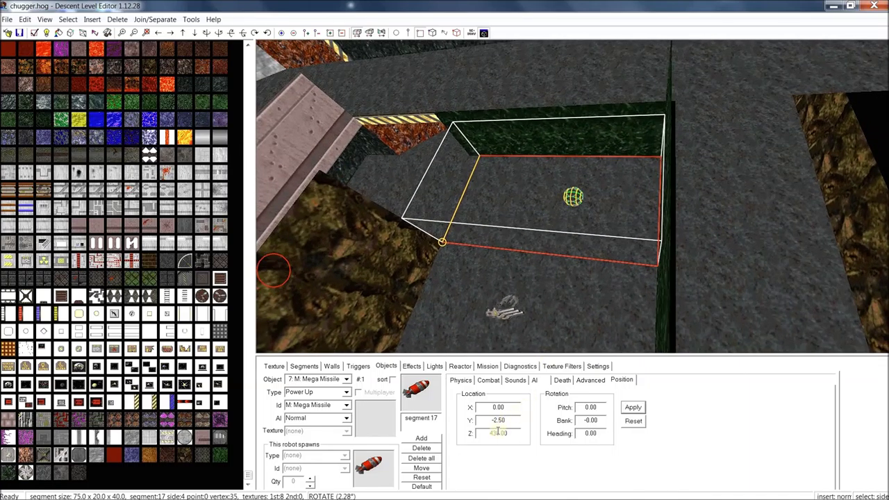
pyautogui.press('BackSpace')
pyautogui.click(636, 409)
pyautogui.moveTo(619, 175)
pyautogui.mouseDown(button='middle')
pyautogui.moveTo(645, 188)
pyautogui.moveTo(624, 164)
pyautogui.mouseUp(button='middle')
# Examine the Mega Missile's placement in segment 17 up close and in relation to the whole level.
pyautogui.scroll(3, 632, 177)
pyautogui.scroll(2, 631, 177)
pyautogui.scroll(-3, 630, 179)
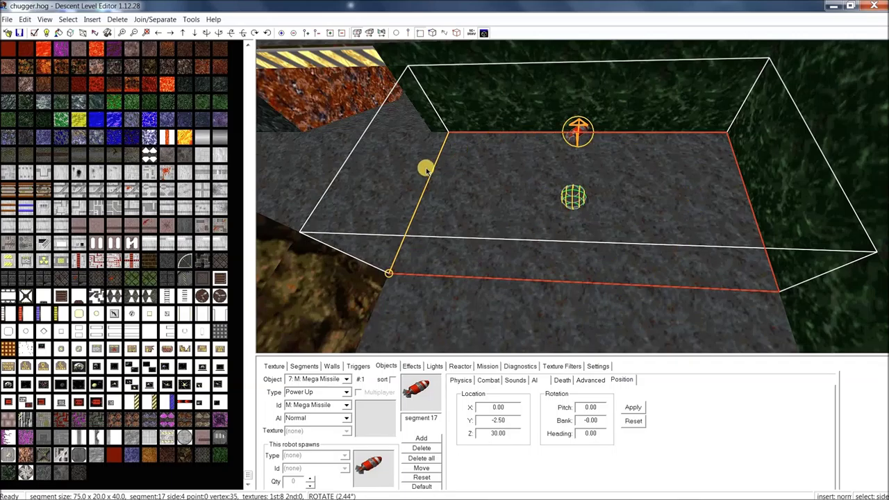
pyautogui.scroll(-3, 428, 169)
pyautogui.scroll(-2, 429, 168)
pyautogui.moveTo(432, 155); pyautogui.dragTo(428, 146, button='middle')
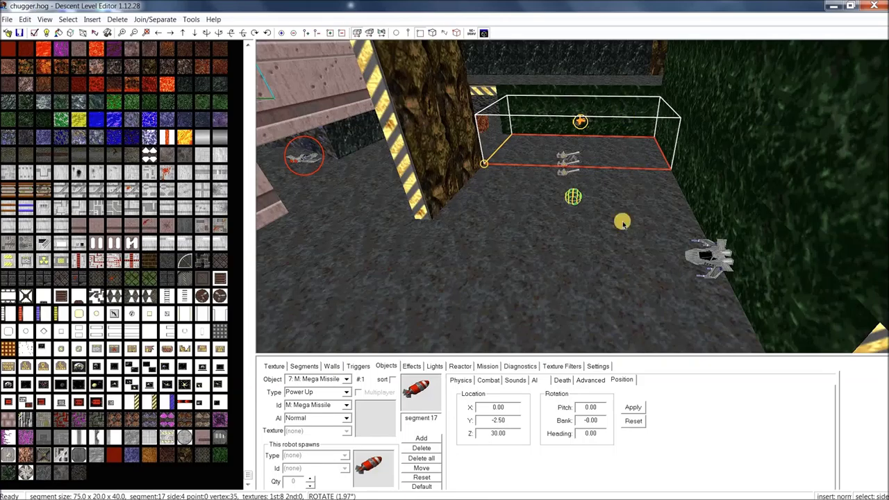
pyautogui.moveTo(585, 151); pyautogui.dragTo(508, 206, button='middle')
pyautogui.scroll(-3, 534, 176)
pyautogui.moveTo(508, 205); pyautogui.dragTo(485, 219)
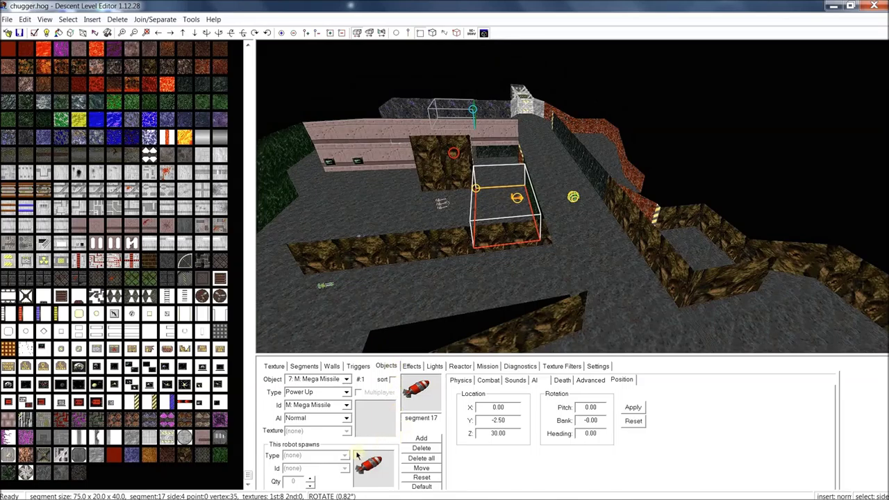
# Review the level's effects, lighting, reactor and mission settings, including the mission name.
pyautogui.click(412, 367)
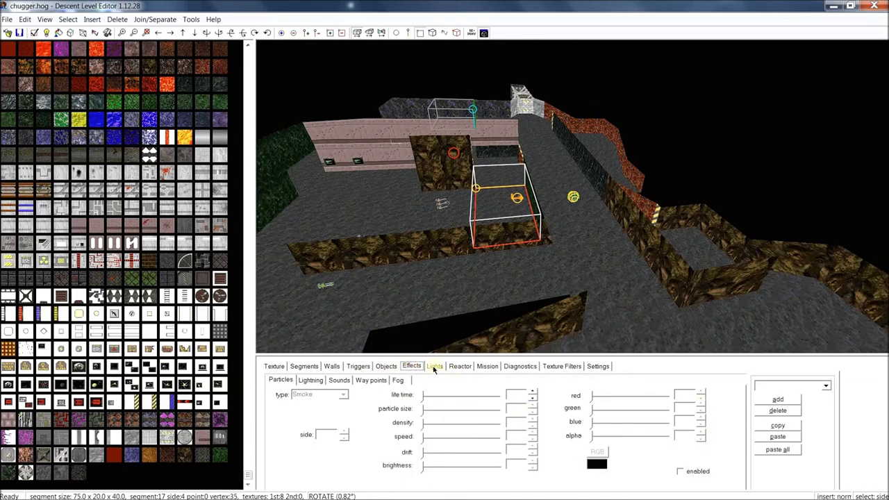
pyautogui.click(433, 366)
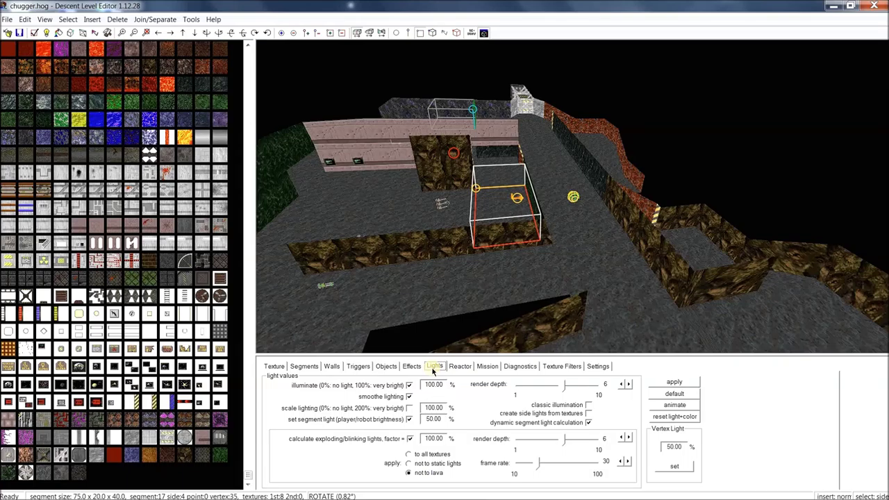
pyautogui.click(458, 366)
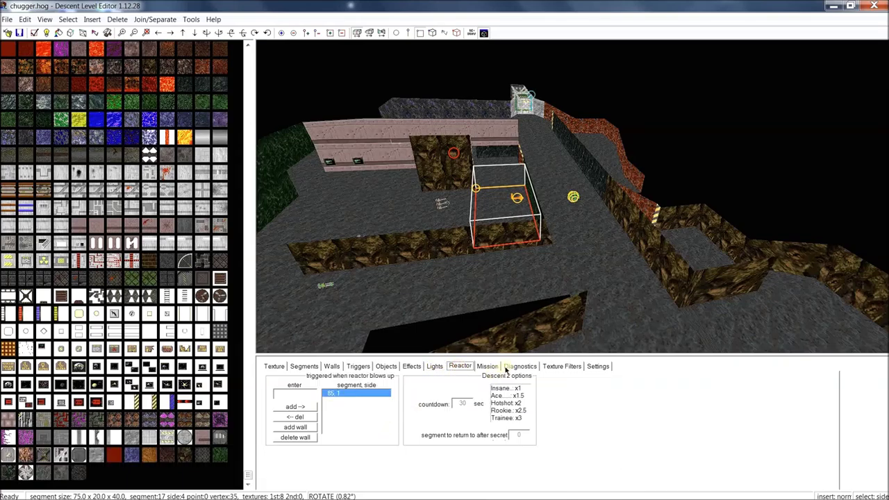
pyautogui.click(487, 366)
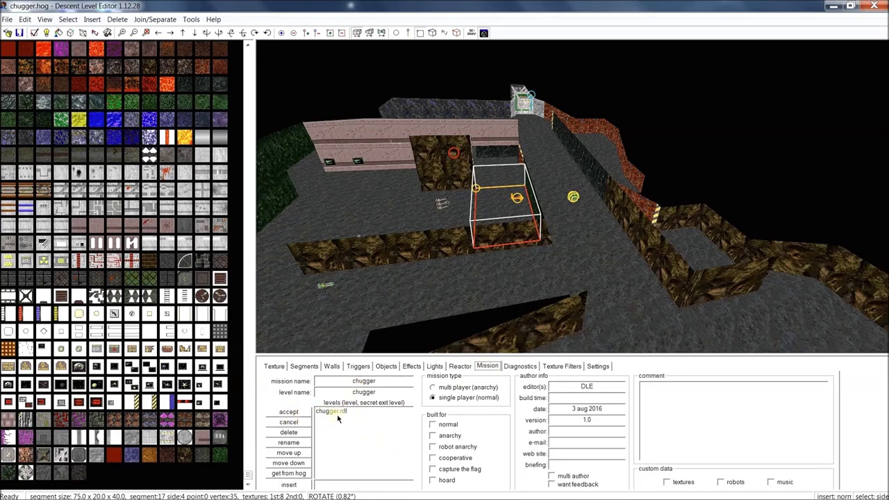
pyautogui.doubleClick(376, 380)
# Run the mine check in the diagnostics and review the Objects entry of the problem report.
pyautogui.click(520, 366)
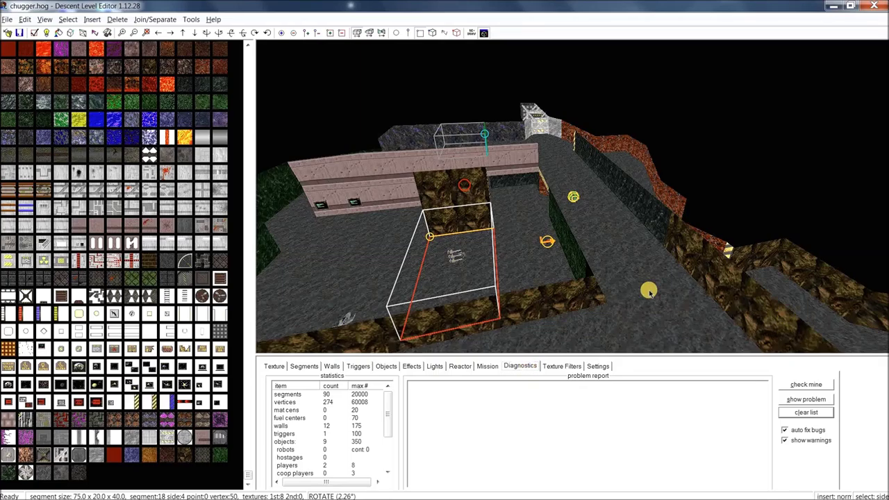
pyautogui.click(805, 386)
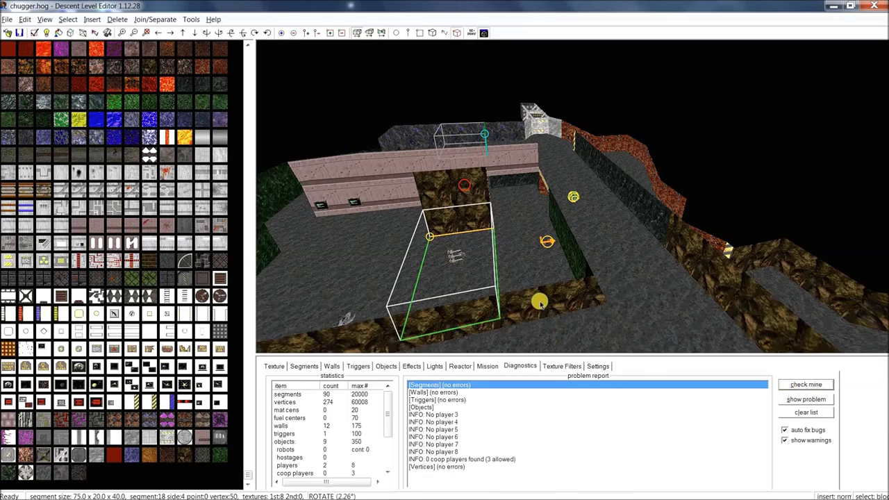
pyautogui.moveTo(604, 260)
pyautogui.mouseDown(button='middle')
pyautogui.moveTo(627, 258)
pyautogui.moveTo(599, 256)
pyautogui.moveTo(591, 268)
pyautogui.moveTo(600, 256)
pyautogui.mouseUp(button='middle')
pyautogui.scroll(-5, 599, 256)
pyautogui.scroll(3, 594, 260)
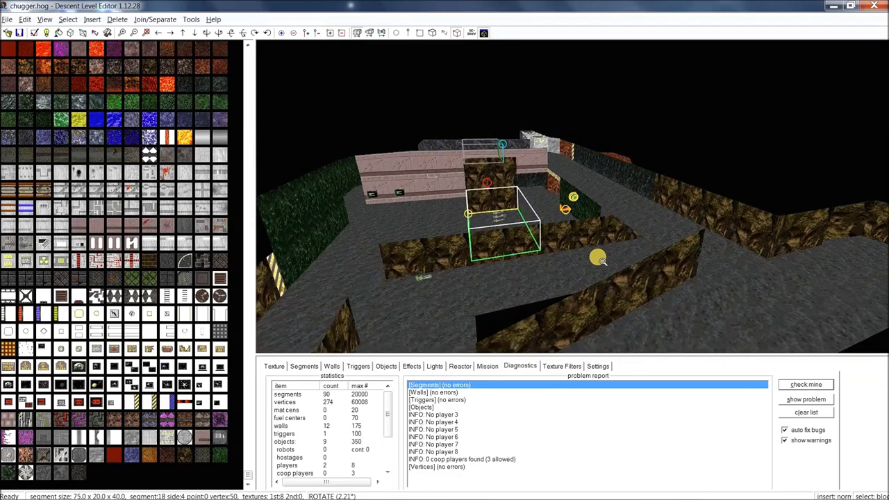
pyautogui.click(426, 408)
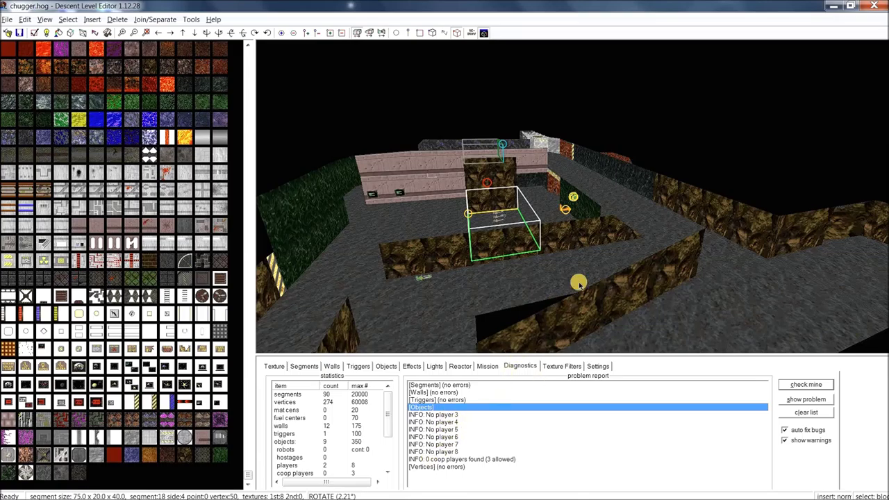
# Make the Player #1 ship the current object and show its properties.
pyautogui.moveTo(627, 235); pyautogui.dragTo(611, 246, button='middle')
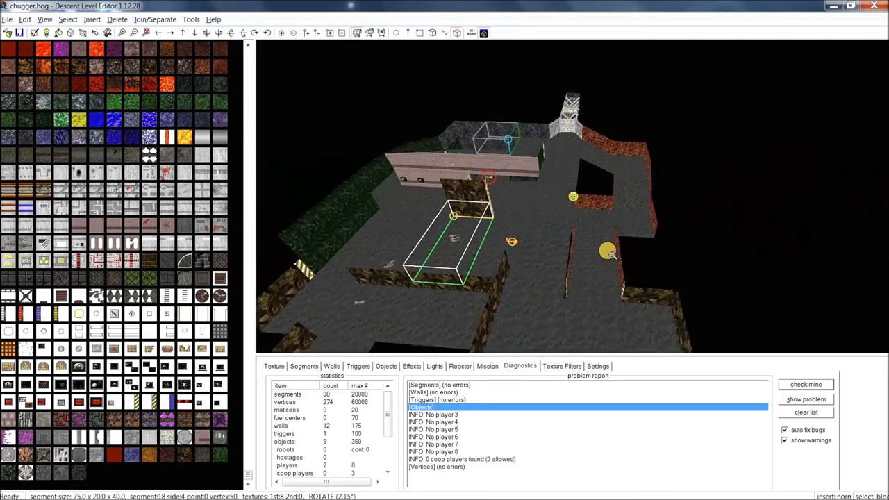
pyautogui.scroll(2, 608, 251)
pyautogui.moveTo(611, 255); pyautogui.dragTo(656, 244)
pyautogui.click(386, 366)
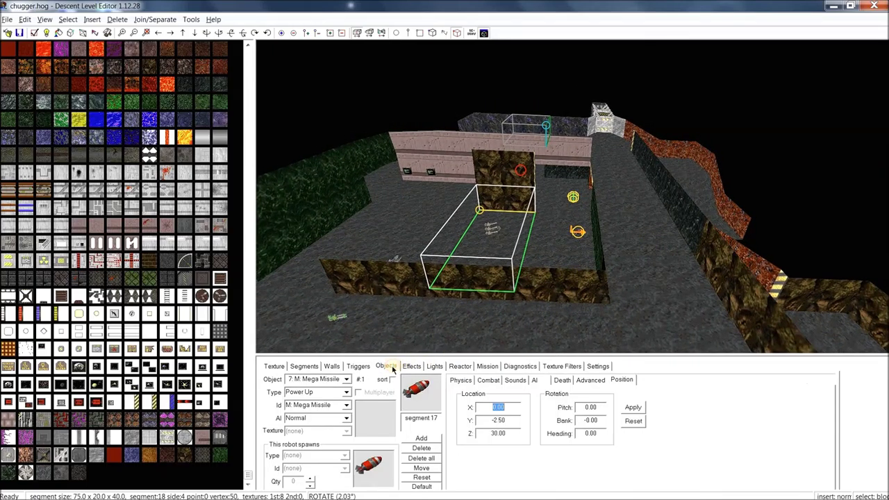
pyautogui.click(346, 381)
pyautogui.click(337, 388)
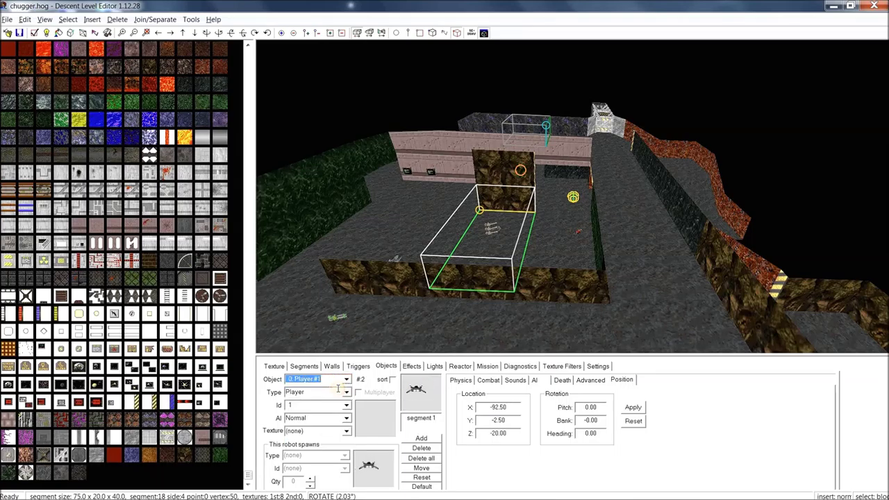
# Recheck the problem report for the objects and return to the Player #1 ship's properties.
pyautogui.click(289, 379)
pyautogui.click(519, 366)
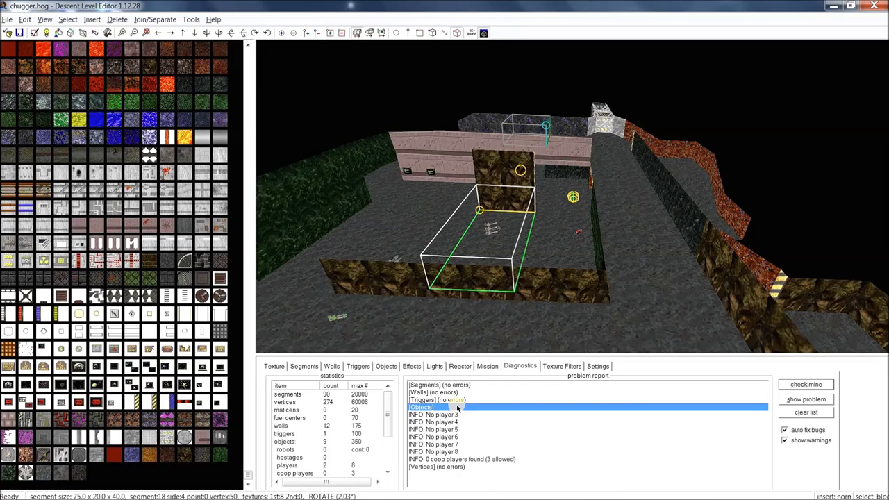
pyautogui.click(387, 368)
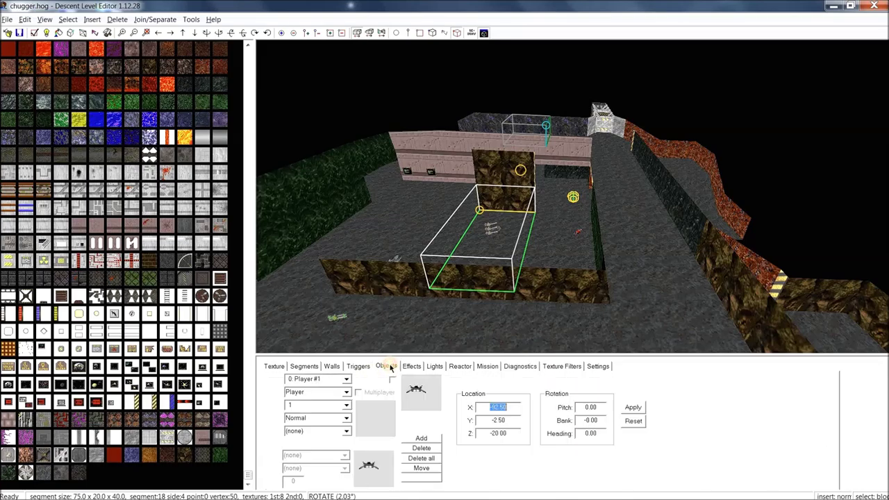
# Compare the level's object list with a fresh mine check and select the "No player 3" entry in the problem report.
pyautogui.click(347, 380)
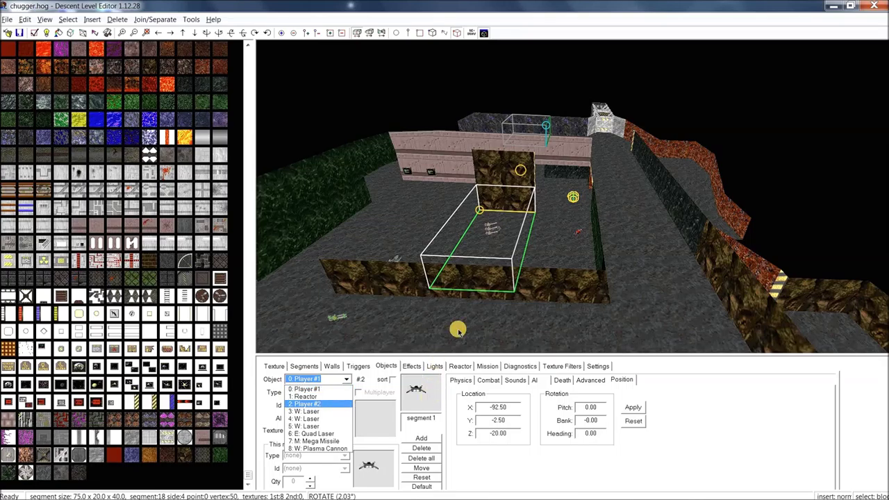
pyautogui.click(521, 367)
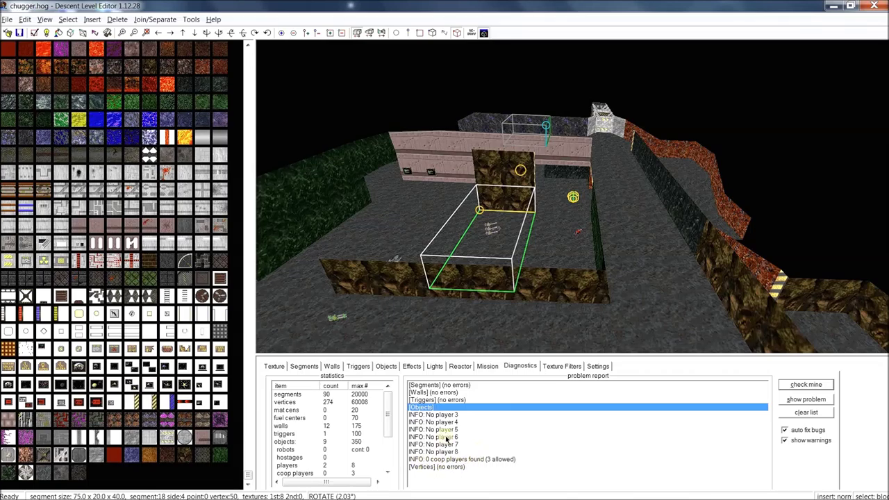
pyautogui.click(804, 385)
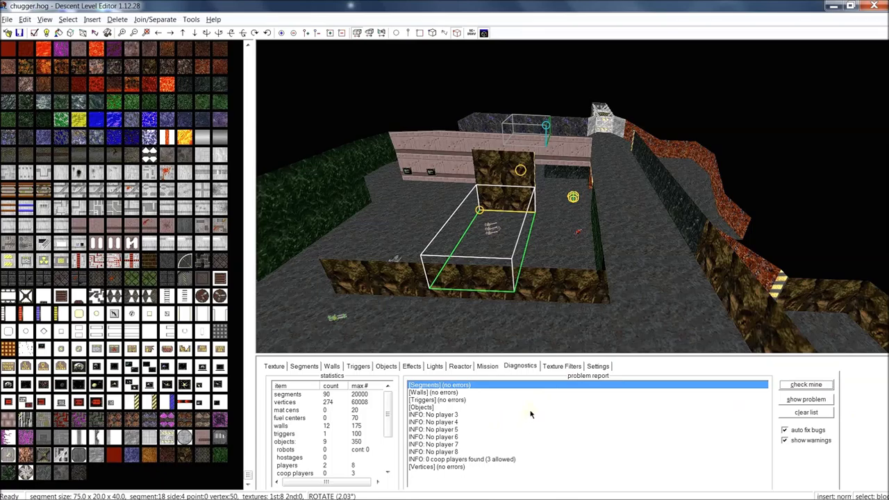
pyautogui.click(439, 416)
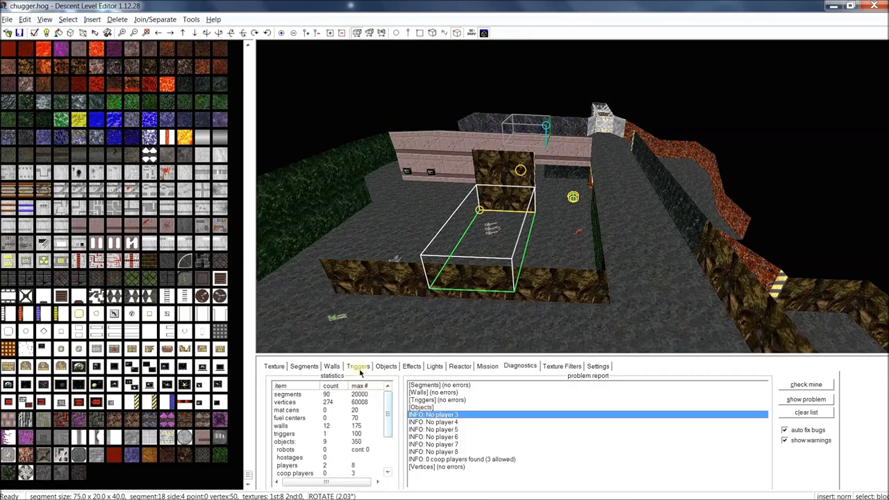
# Look through the object list once more, keep Player #1 as the current object, and rerun the mine check.
pyautogui.click(380, 366)
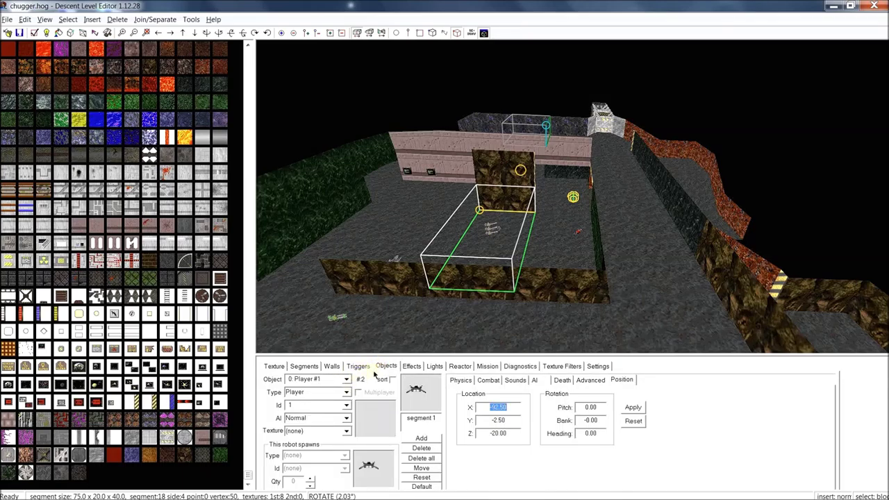
pyautogui.click(348, 381)
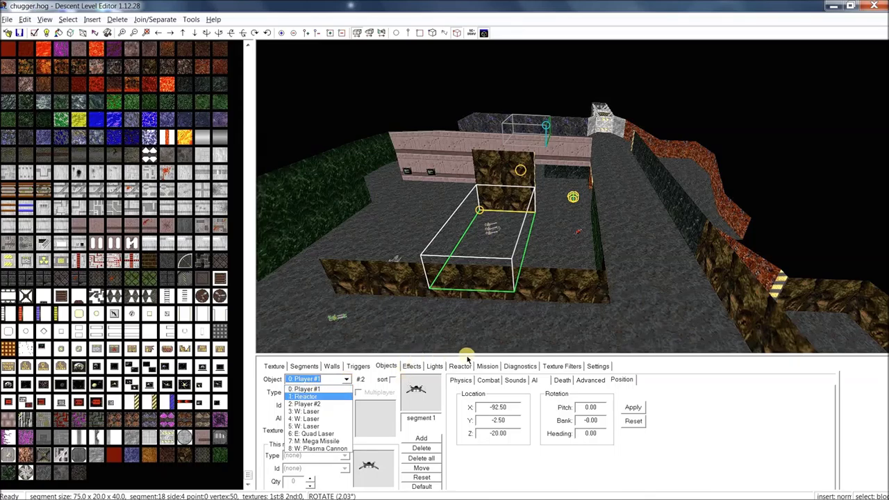
pyautogui.click(523, 256)
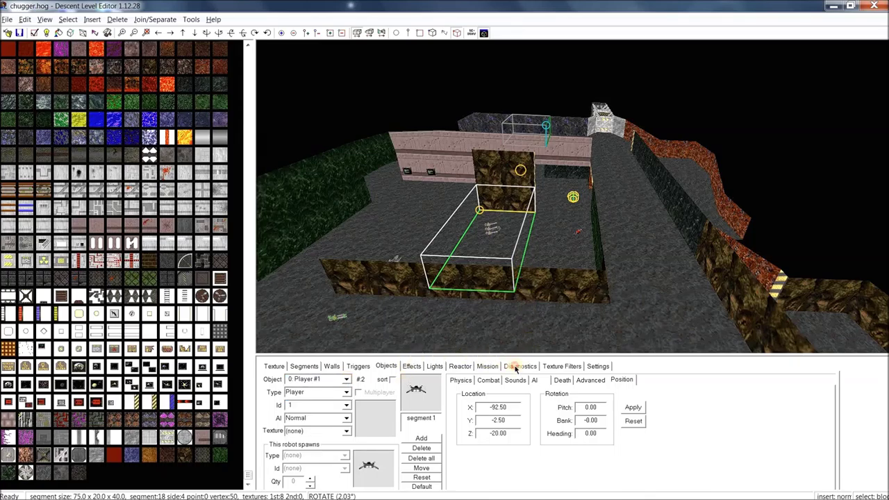
pyautogui.click(515, 368)
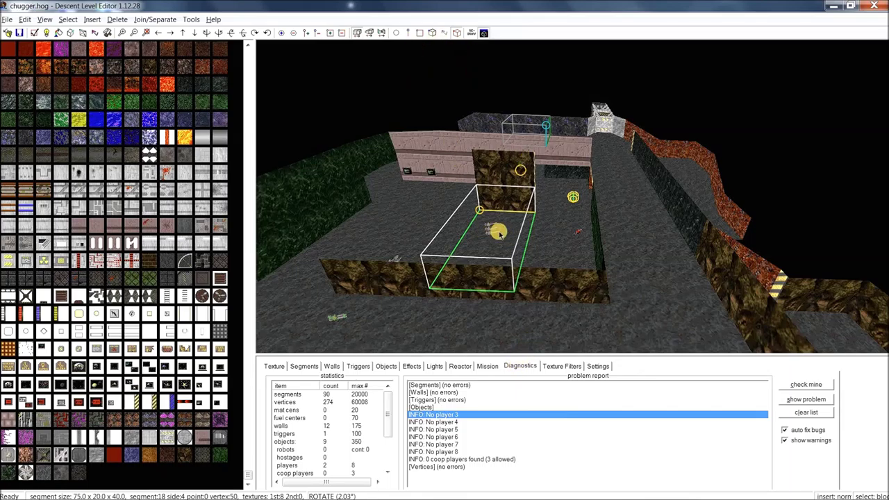
pyautogui.click(806, 387)
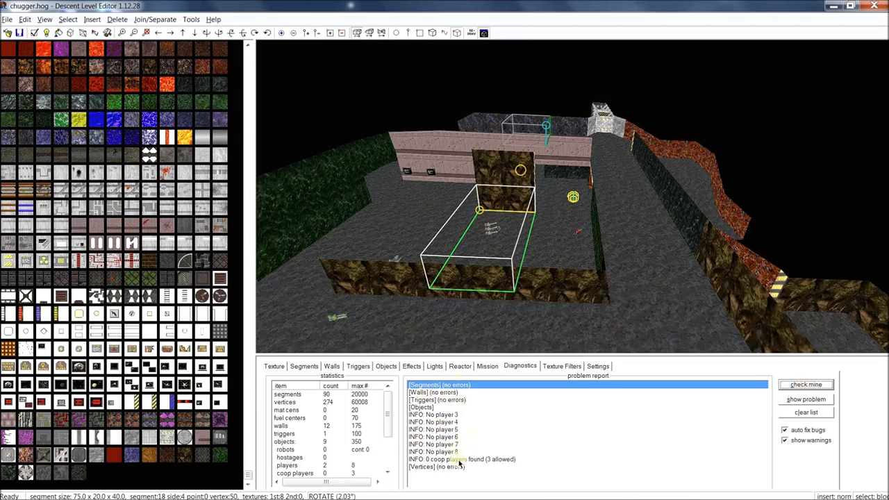
# Select the dark rock wall side of the side corridor's segment and review the texture filter categories.
pyautogui.click(693, 216)
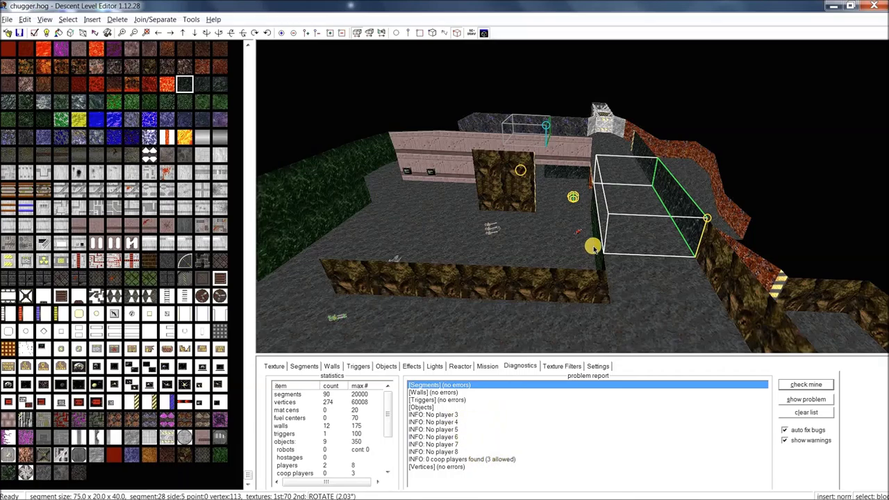
pyautogui.click(568, 367)
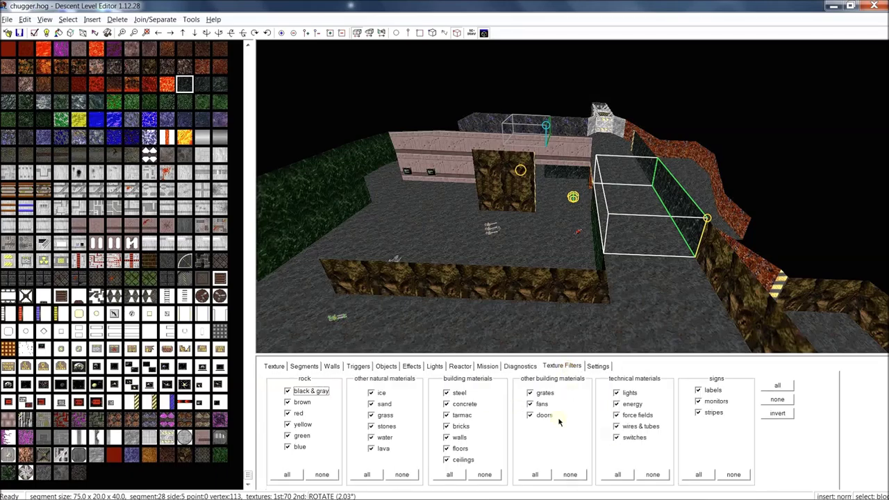
# Review the D1 PIG, D2 PIG and Missions paths in the file settings and apply them as they are.
pyautogui.click(598, 367)
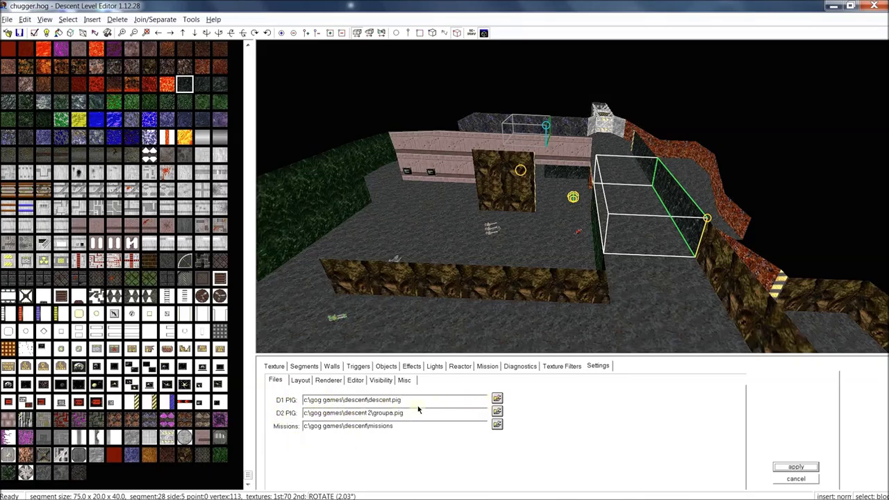
pyautogui.moveTo(424, 401); pyautogui.dragTo(303, 400)
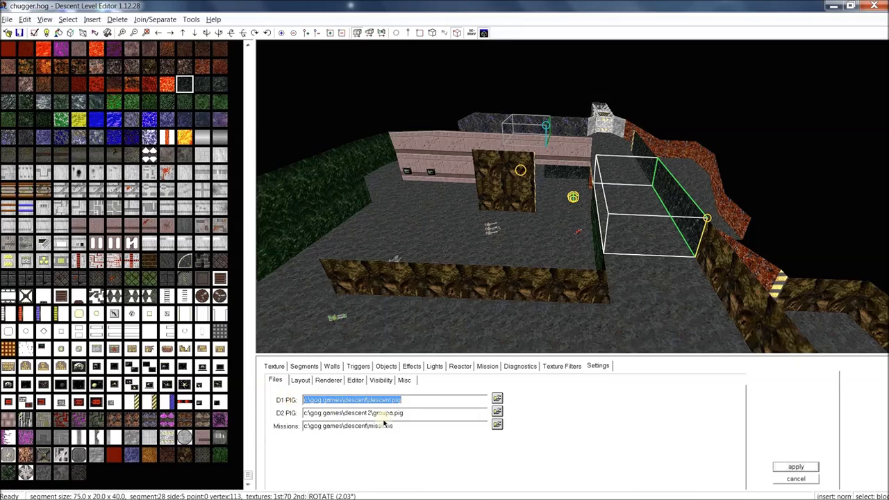
pyautogui.moveTo(439, 416); pyautogui.dragTo(339, 412)
pyautogui.moveTo(276, 411); pyautogui.dragTo(277, 412)
pyautogui.click(426, 426)
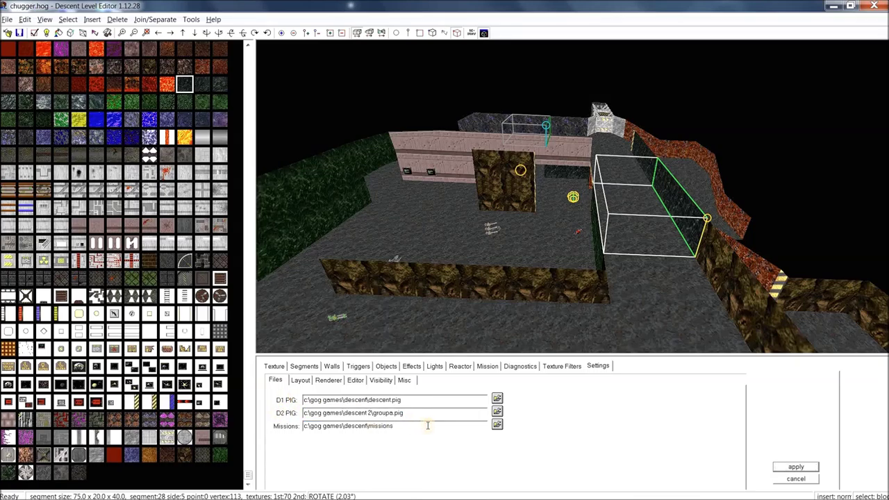
pyautogui.moveTo(392, 400)
pyautogui.mouseDown()
pyautogui.moveTo(413, 401)
pyautogui.moveTo(402, 414)
pyautogui.mouseUp()
pyautogui.doubleClick(400, 413)
pyautogui.click(411, 412)
pyautogui.moveTo(375, 413); pyautogui.dragTo(433, 414)
pyautogui.click(436, 415)
pyautogui.doubleClick(377, 427)
pyautogui.click(322, 426)
pyautogui.click(796, 468)
# Review the mission settings and examine the chugger.lgt and chugger.rdl entries in the mission HOG's file list.
pyautogui.click(5, 19)
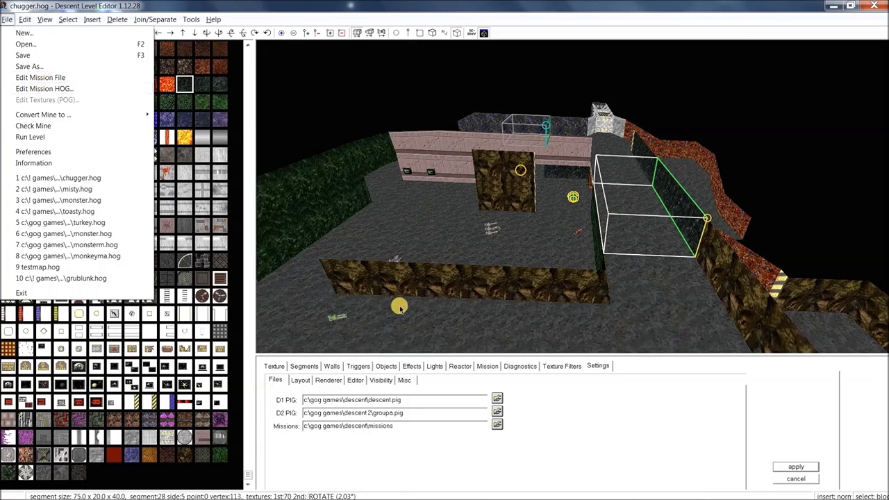
pyautogui.click(486, 366)
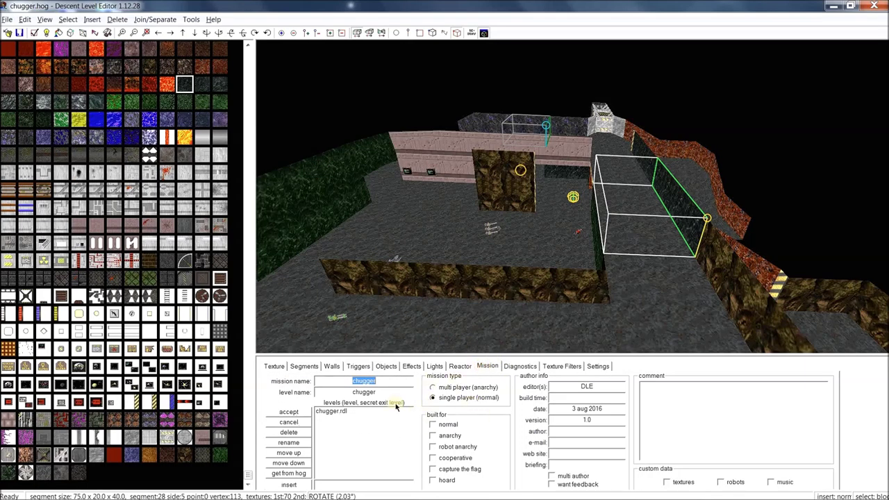
pyautogui.click(7, 20)
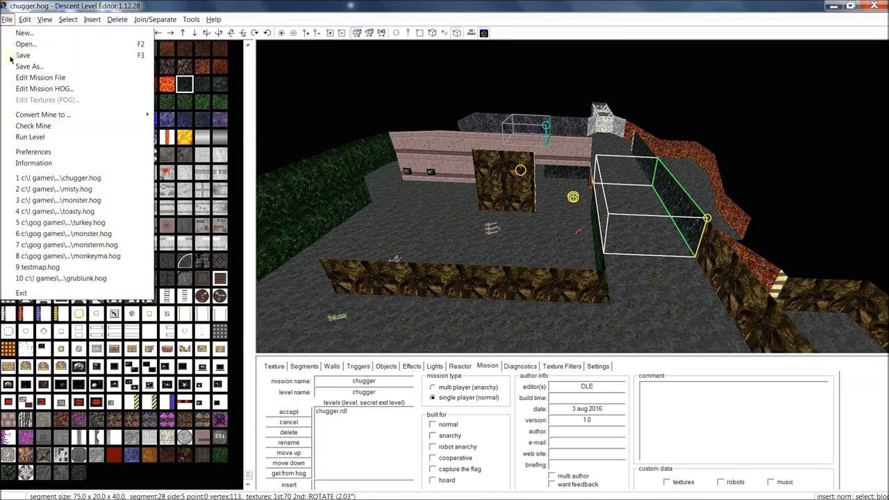
pyautogui.click(42, 88)
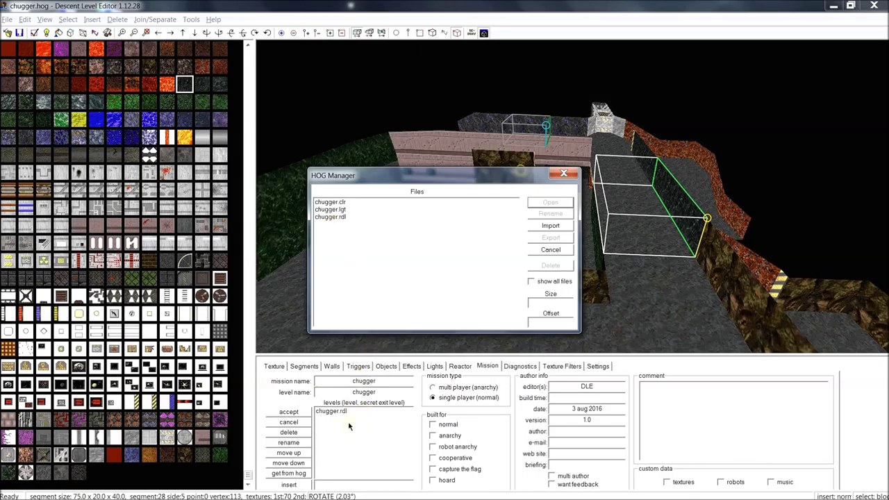
pyautogui.click(341, 210)
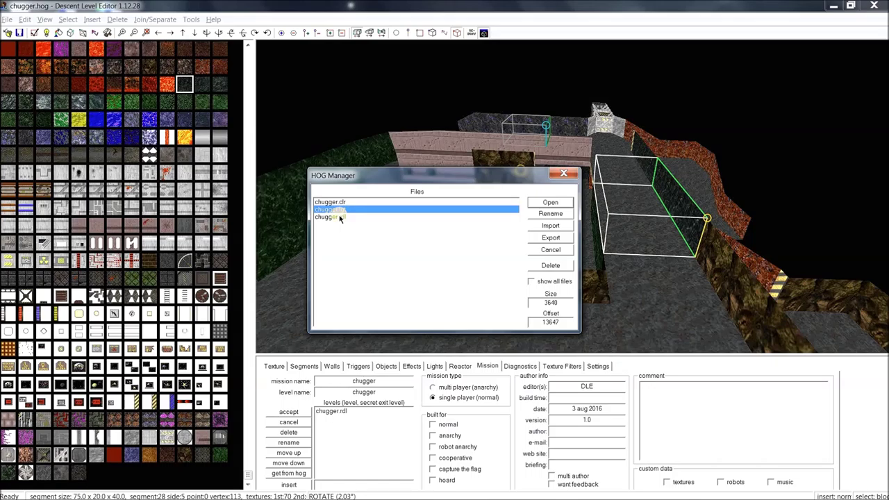
pyautogui.click(329, 218)
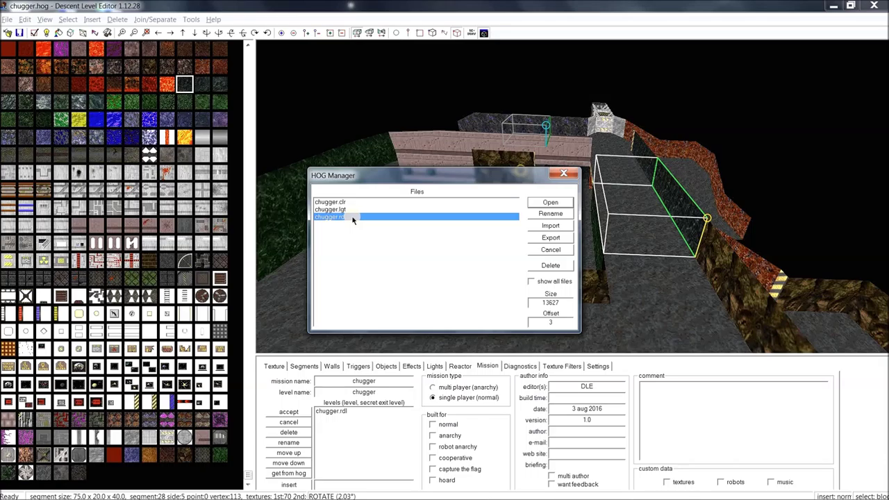
pyautogui.click(563, 173)
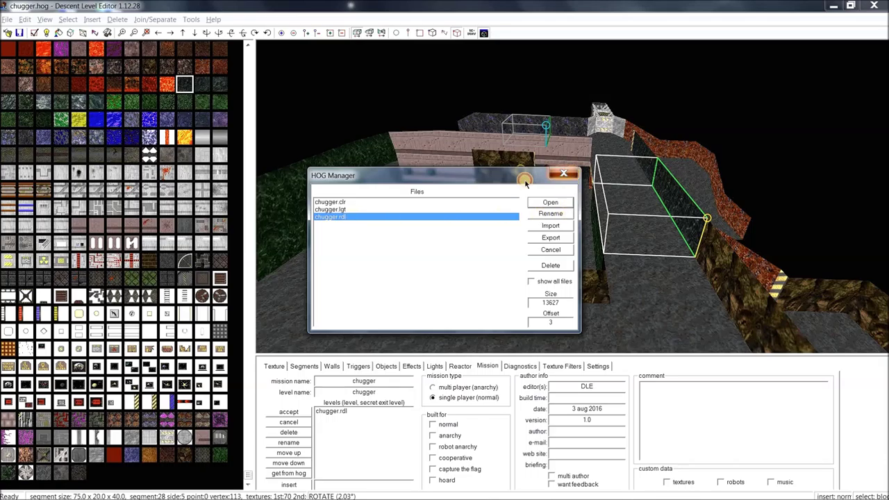
# Reopen the HOG Manager to inspect the chugger.rdl level file, and close it without changes.
pyautogui.click(7, 20)
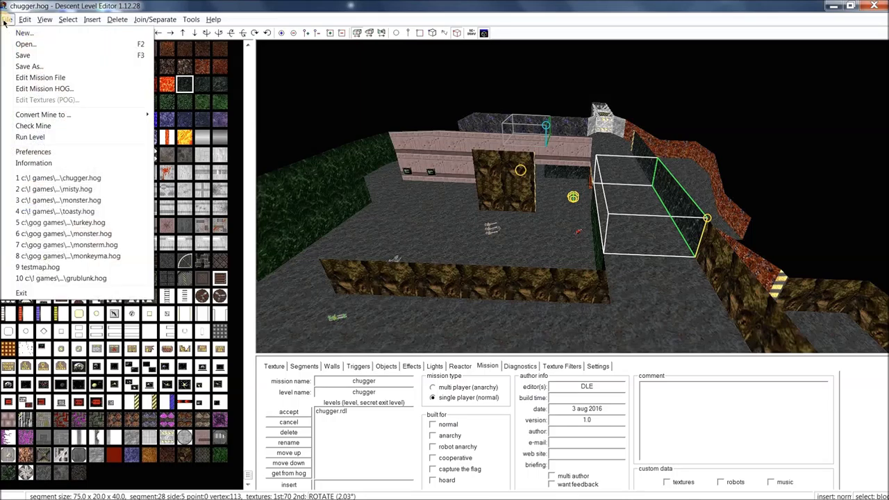
pyautogui.click(33, 89)
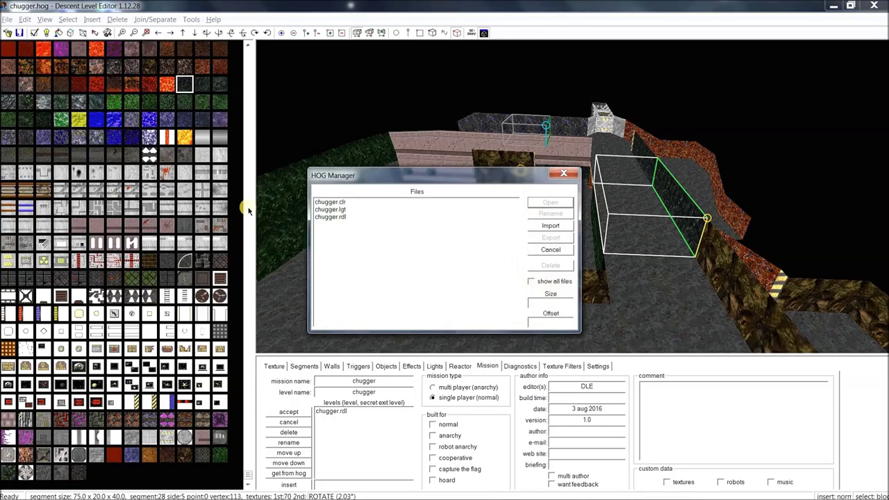
pyautogui.click(361, 217)
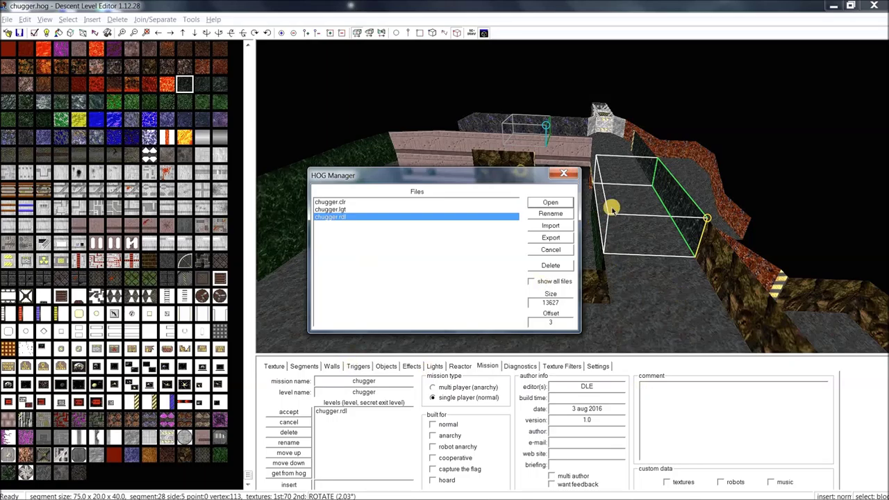
pyautogui.click(563, 173)
# Convert the mine to Descent 2 with door04 - anim mapped to door04 - anim, and inspect the converted textures.
pyautogui.click(7, 19)
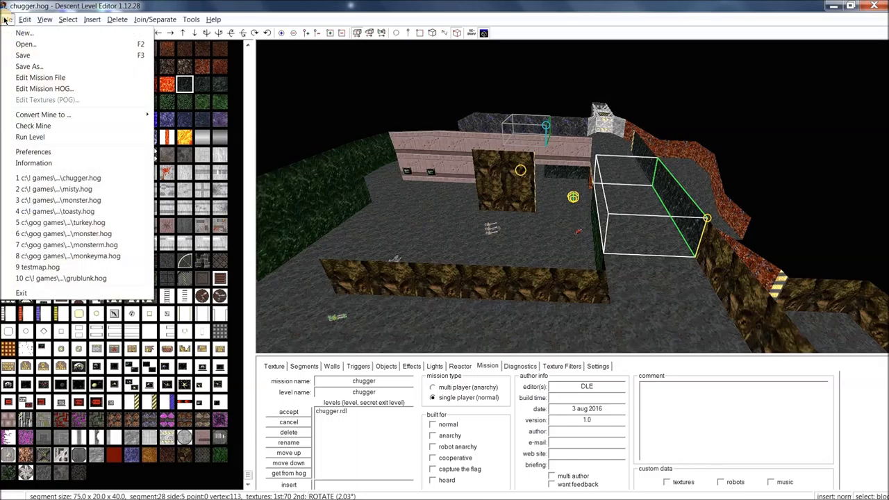
pyautogui.moveTo(23, 120)
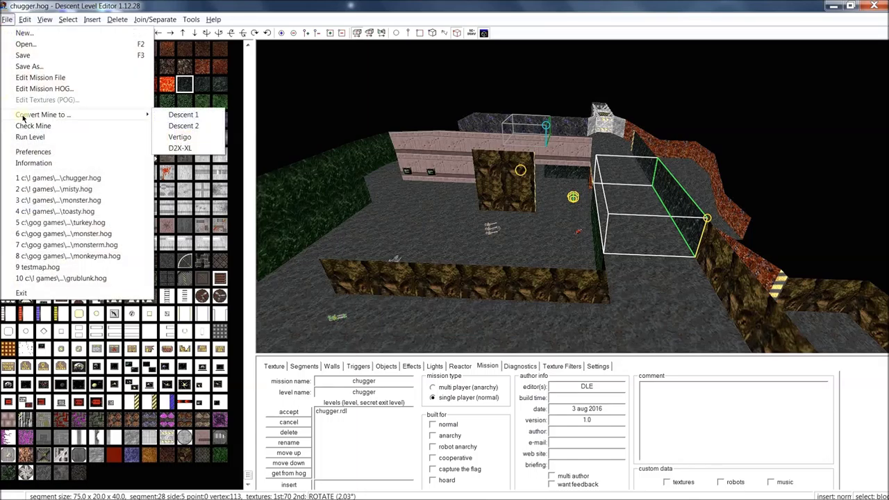
pyautogui.click(206, 128)
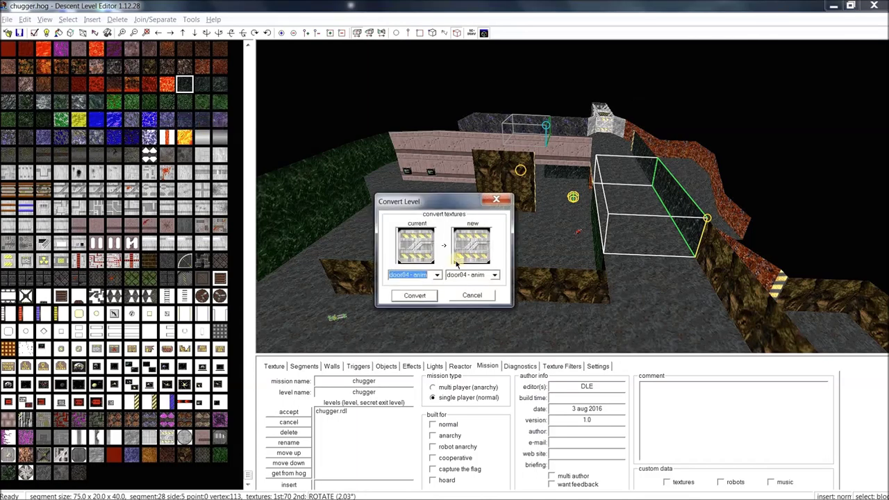
pyautogui.click(429, 297)
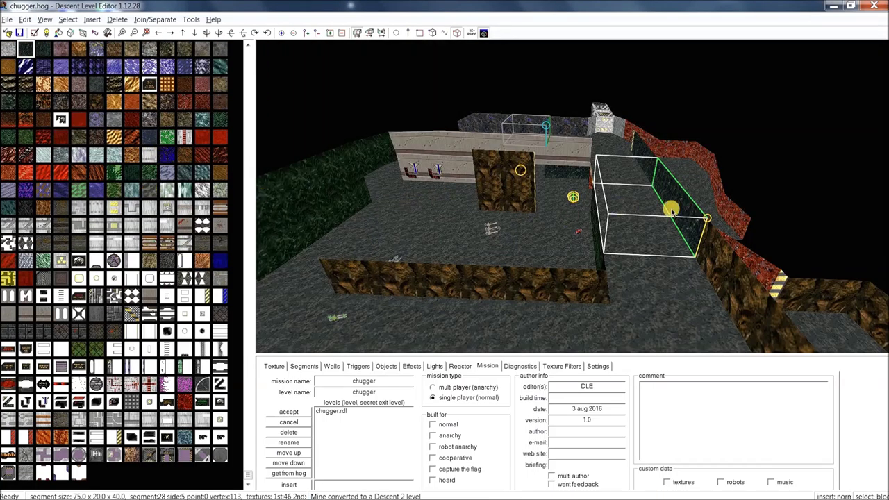
pyautogui.moveTo(644, 224); pyautogui.dragTo(749, 238, button='middle')
pyautogui.moveTo(745, 237); pyautogui.dragTo(647, 242)
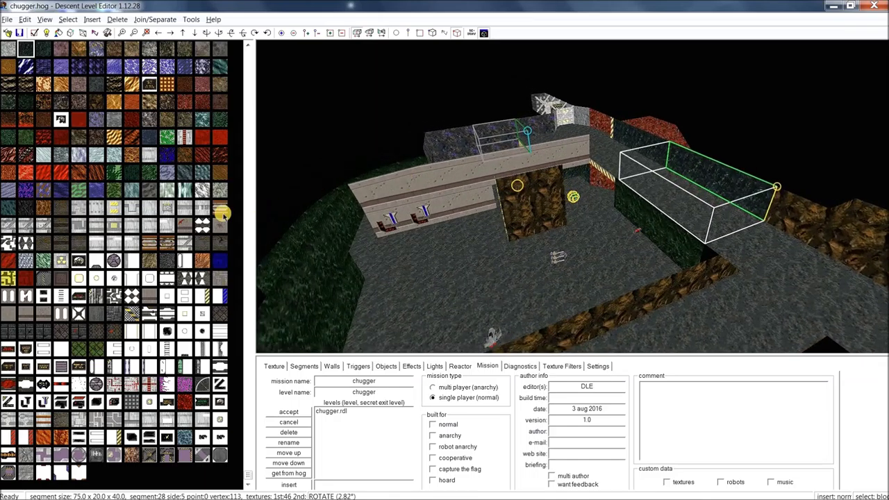
# Try to undo the Descent 2 conversion and convert the mine back to Descent 1.
pyautogui.click(24, 19)
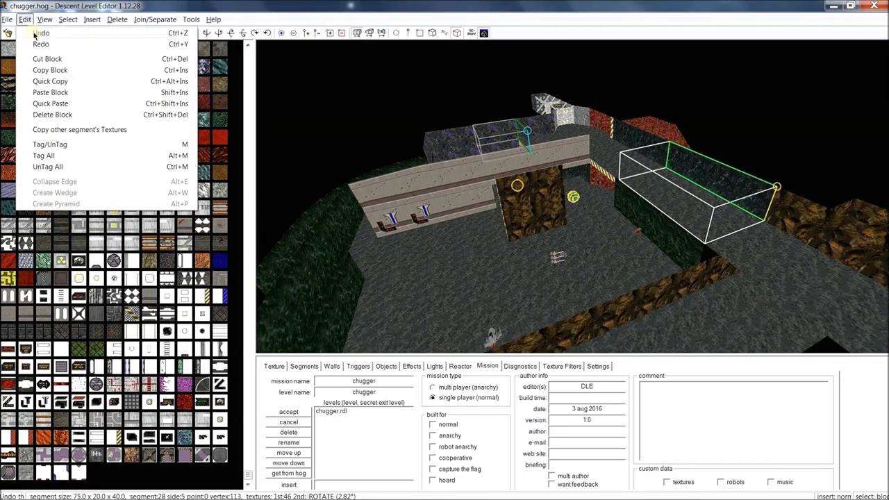
pyautogui.click(36, 34)
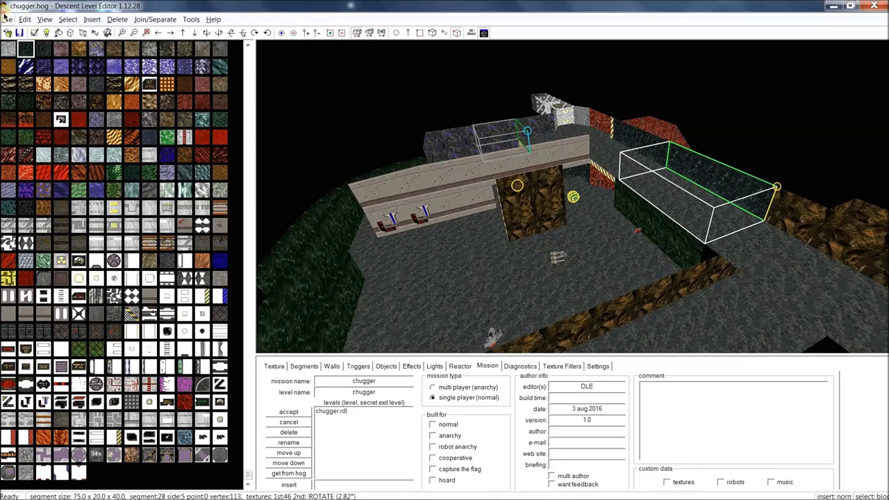
pyautogui.click(6, 18)
pyautogui.moveTo(138, 118)
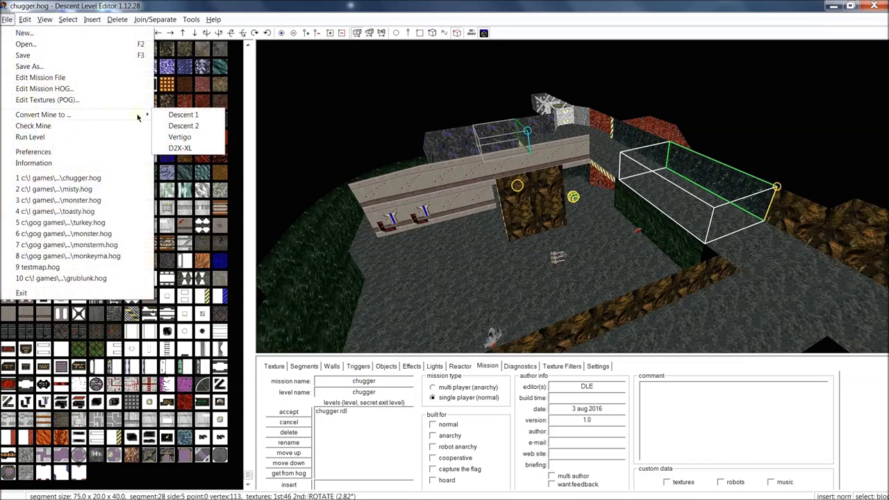
pyautogui.click(175, 116)
pyautogui.moveTo(484, 209); pyautogui.dragTo(480, 206, button='middle')
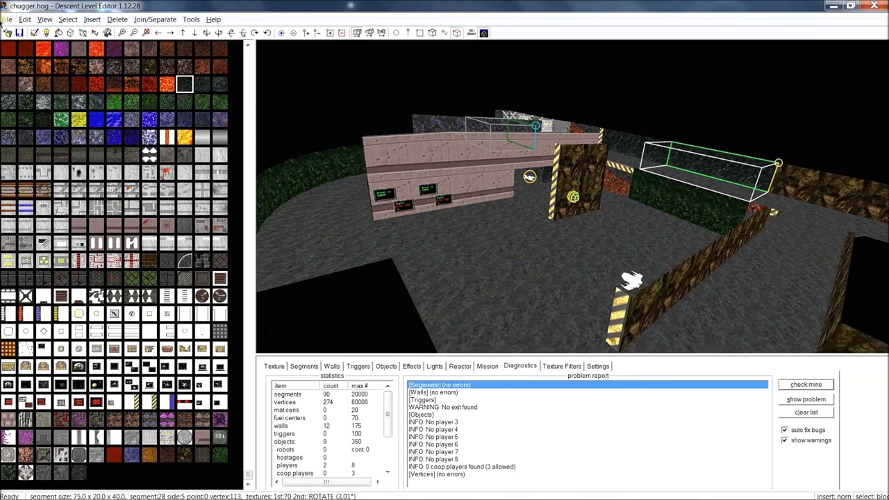
# Open the editor preferences to review the PIG and Missions file paths.
pyautogui.click(5, 19)
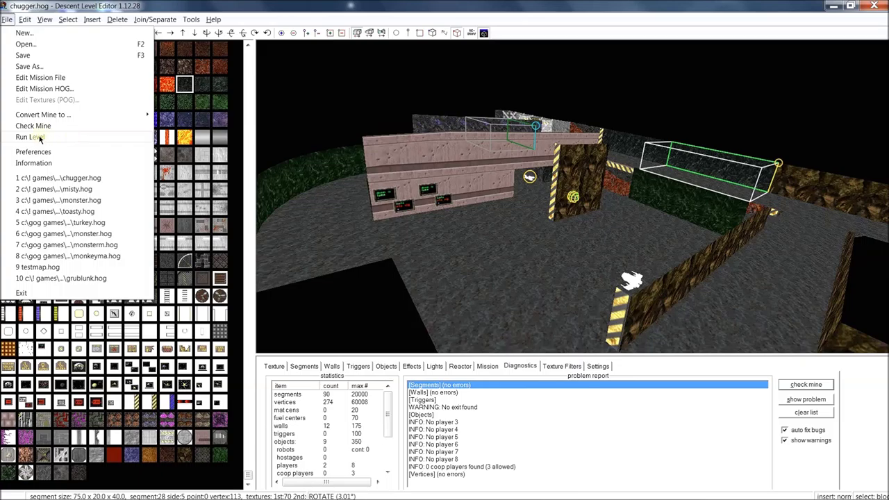
pyautogui.click(34, 152)
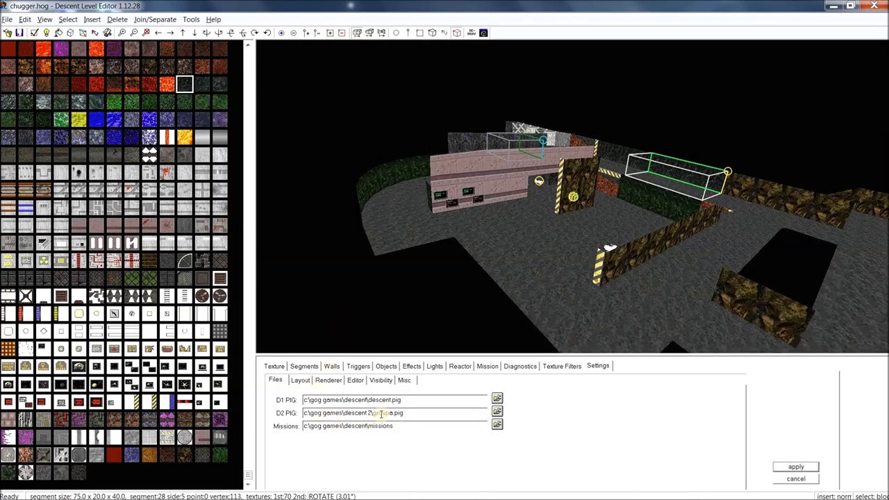
# Select the cube at the open front end of the curved floor section.
pyautogui.click(8, 19)
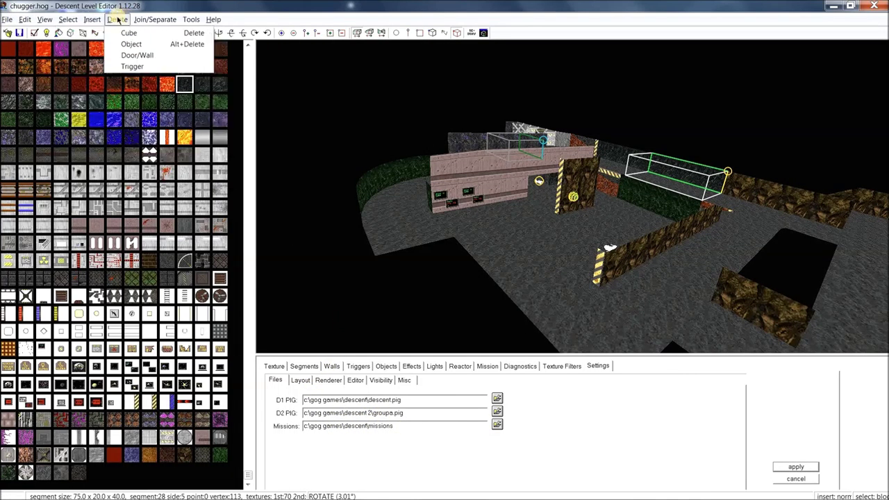
pyautogui.moveTo(68, 19)
pyautogui.moveTo(14, 23)
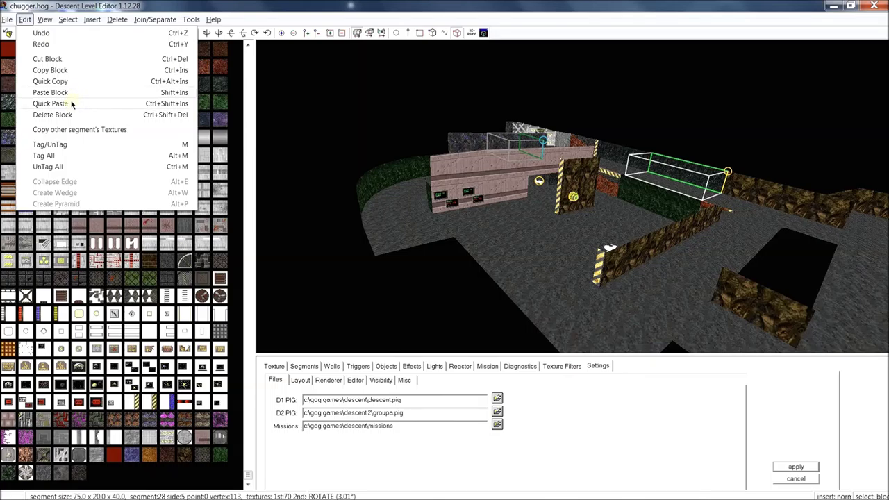
pyautogui.click(380, 226)
pyautogui.click(397, 240)
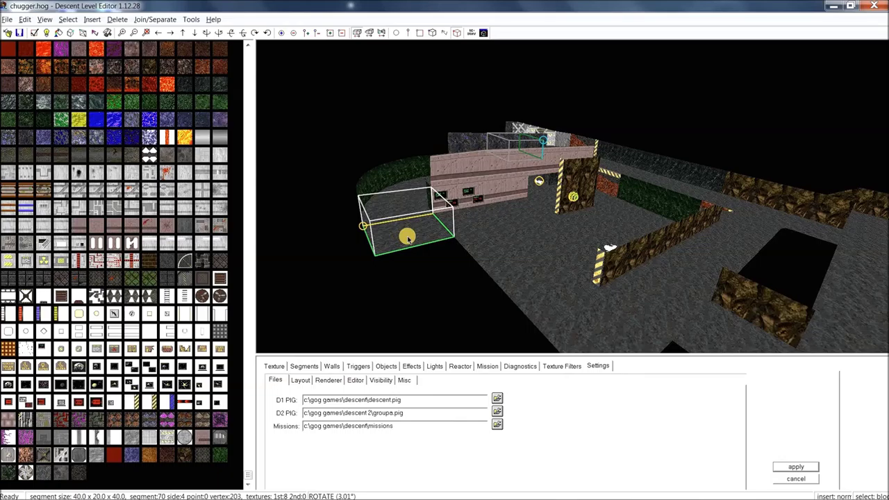
pyautogui.moveTo(405, 243)
pyautogui.mouseDown(button='middle')
pyautogui.moveTo(414, 264)
pyautogui.moveTo(401, 240)
pyautogui.mouseUp(button='middle')
pyautogui.click(508, 276)
# Tag the points of the curved section and pink wall area with a selection box.
pyautogui.moveTo(330, 127); pyautogui.dragTo(530, 291)
pyautogui.moveTo(511, 208); pyautogui.dragTo(520, 189, button='middle')
pyautogui.moveTo(645, 336); pyautogui.dragTo(649, 268)
pyautogui.moveTo(514, 185); pyautogui.dragTo(512, 184, button='middle')
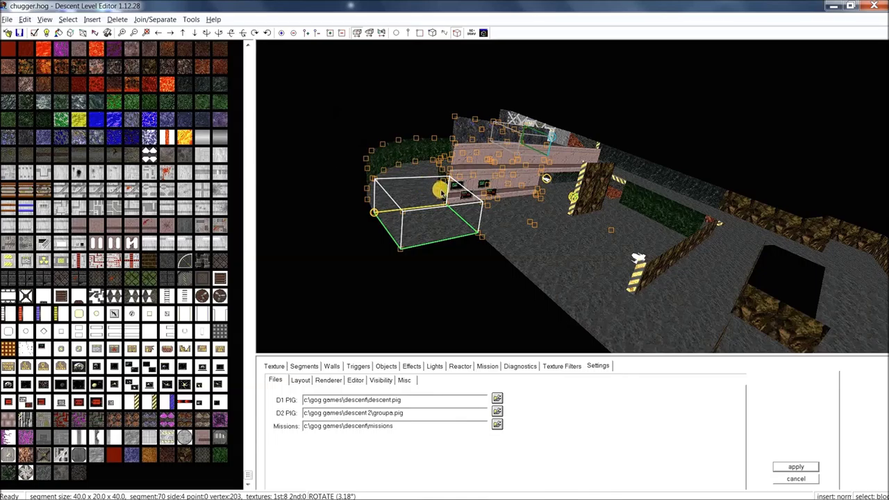
pyautogui.moveTo(444, 193); pyautogui.dragTo(378, 151)
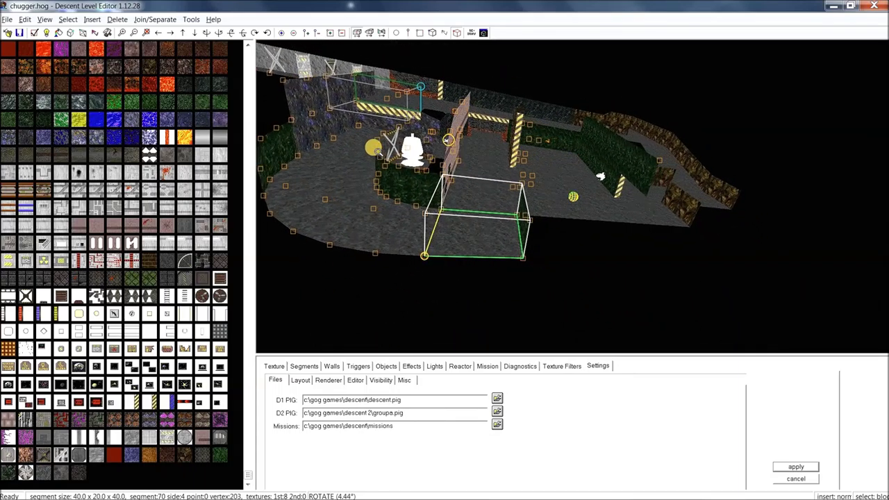
# Make the outer end side of the selected cube the current side and inspect the tagged points from several angles.
pyautogui.click(522, 223)
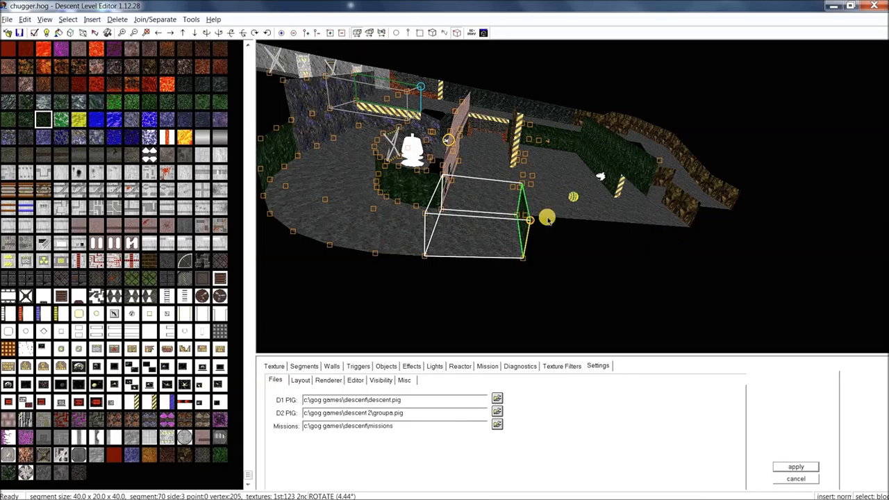
pyautogui.moveTo(515, 204); pyautogui.dragTo(495, 202, button='middle')
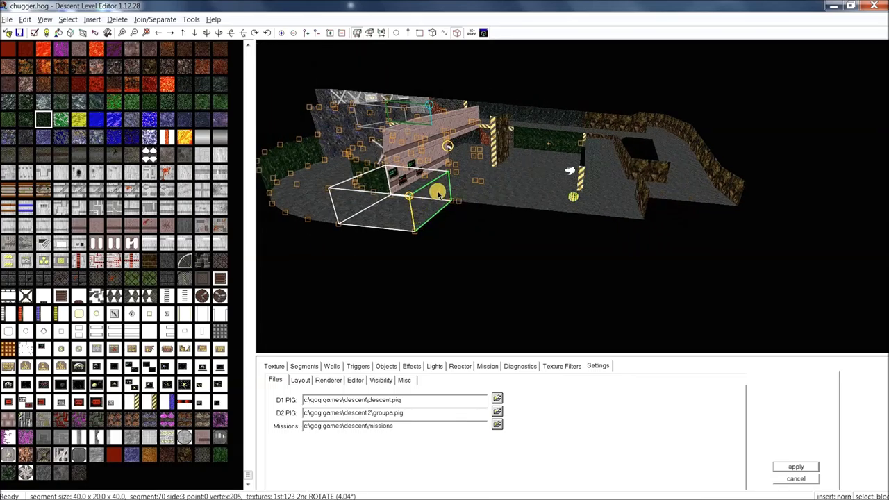
pyautogui.moveTo(443, 212); pyautogui.dragTo(464, 214)
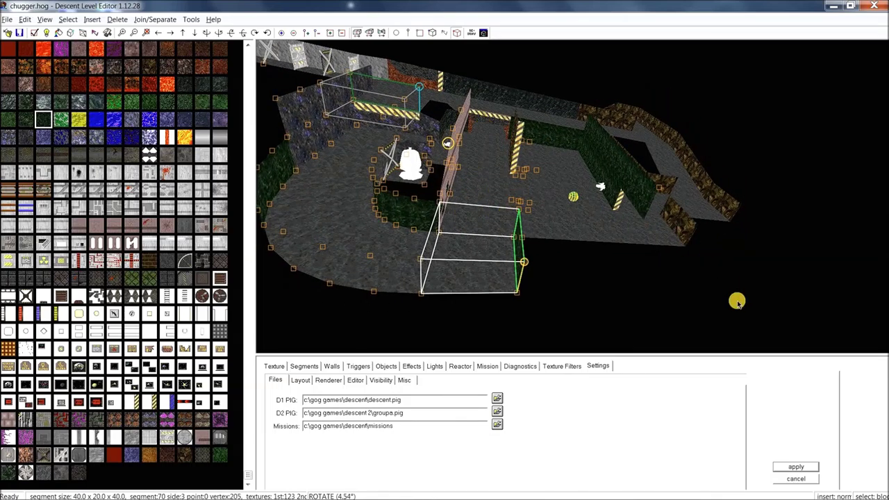
pyautogui.moveTo(648, 283); pyautogui.dragTo(653, 284)
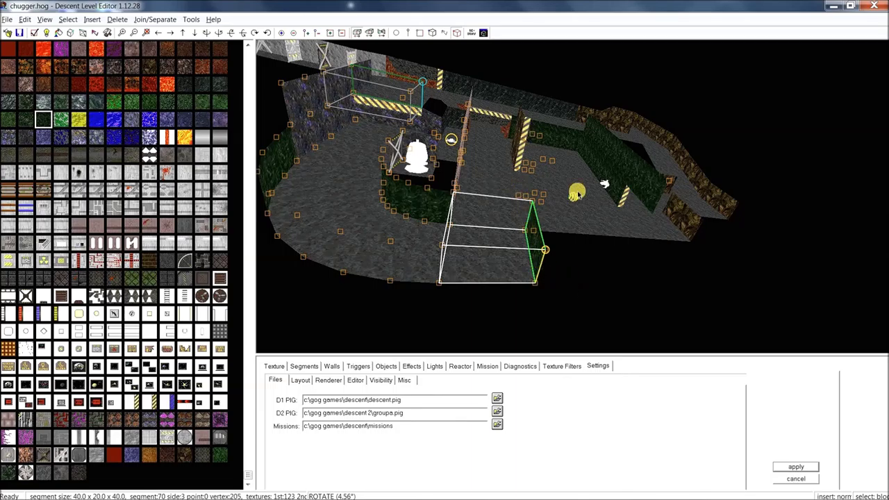
pyautogui.moveTo(537, 171); pyautogui.dragTo(519, 189, button='middle')
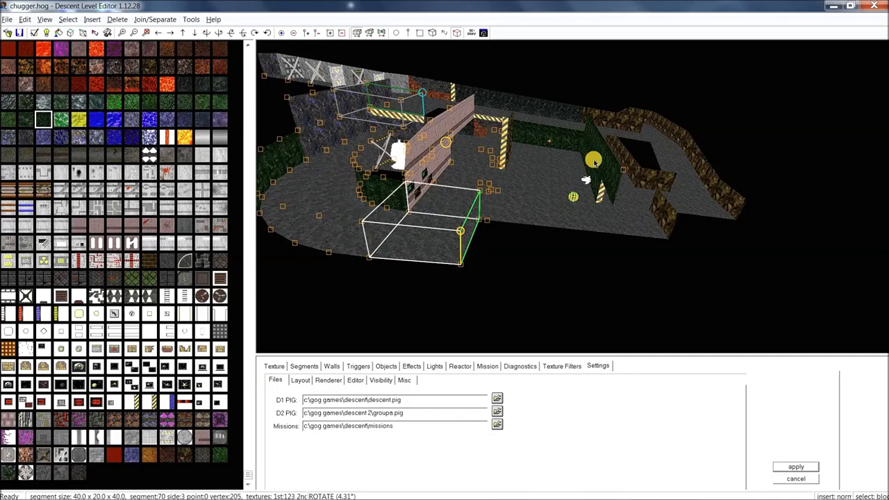
pyautogui.moveTo(579, 219); pyautogui.dragTo(564, 208, button='middle')
pyautogui.moveTo(564, 208); pyautogui.dragTo(561, 199)
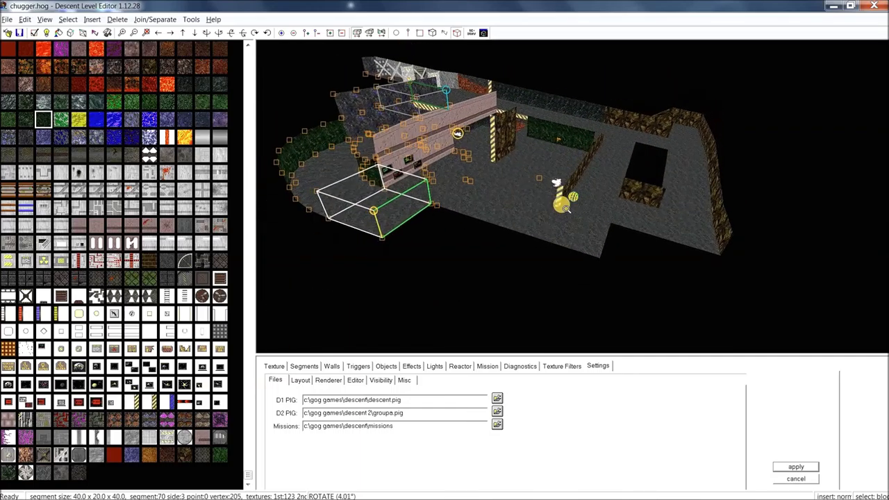
# Untag all tagged points in the mine.
pyautogui.click(7, 18)
pyautogui.moveTo(22, 22)
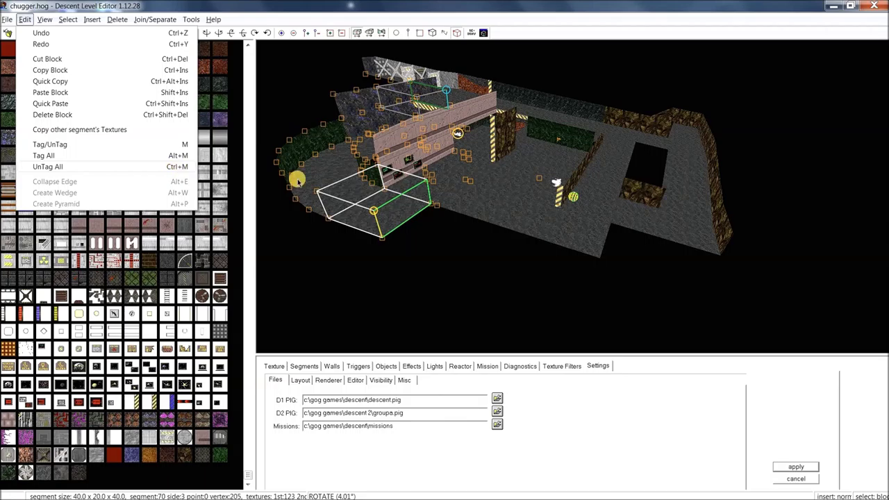
pyautogui.click(177, 167)
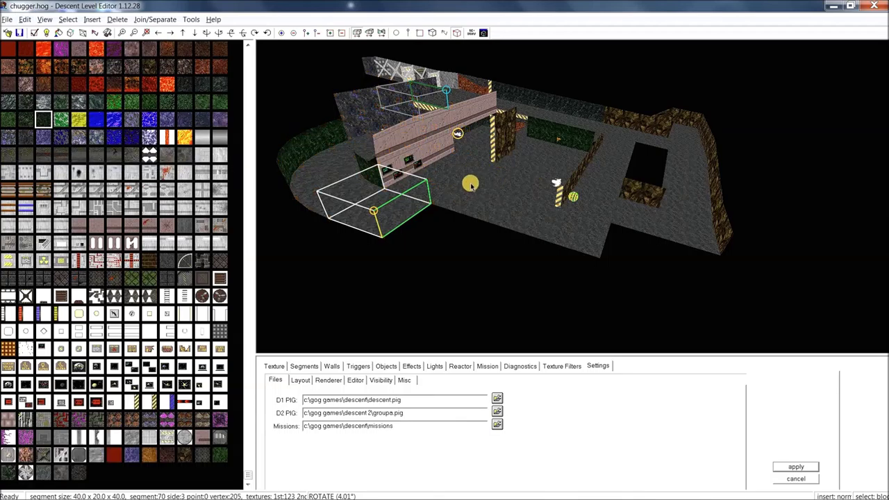
# Tag the whole selected cube in block mode.
pyautogui.click(42, 19)
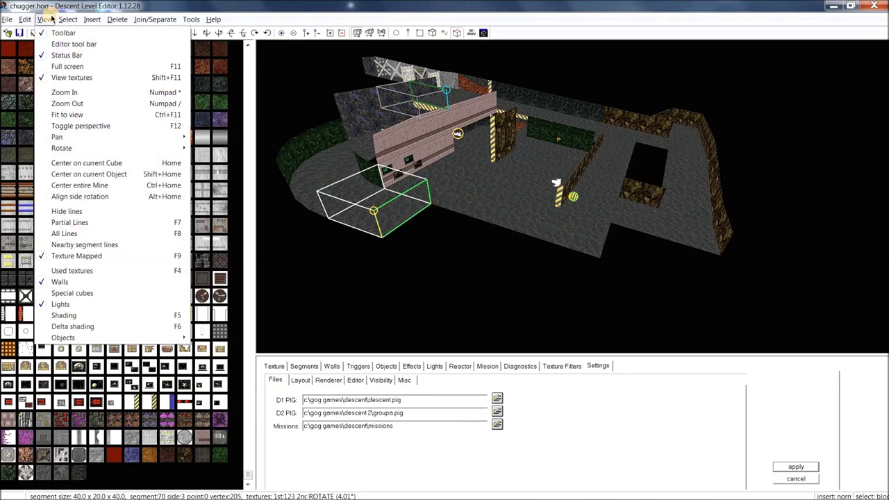
pyautogui.moveTo(33, 22)
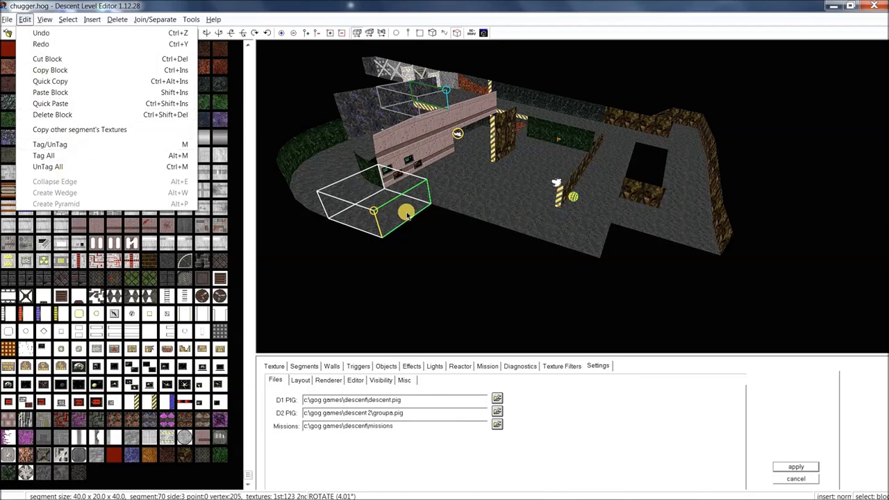
pyautogui.click(68, 146)
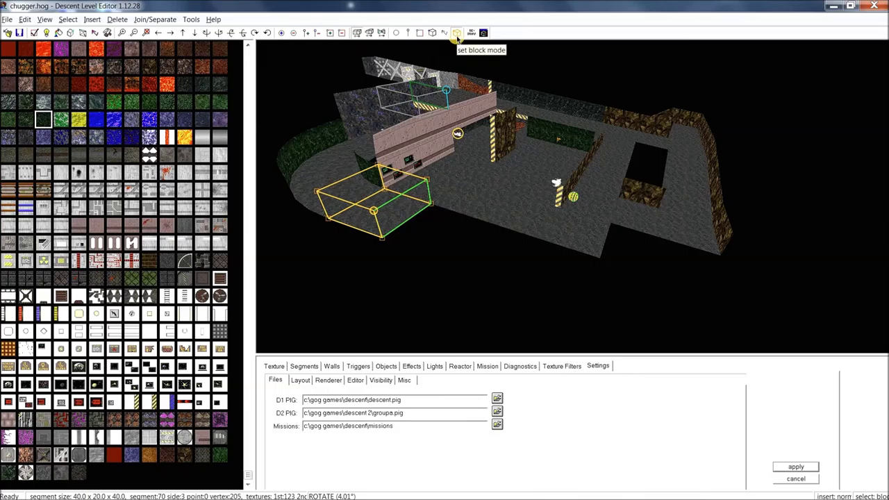
# Switch to side mode and tag only the current side of the selected cube.
pyautogui.click(417, 33)
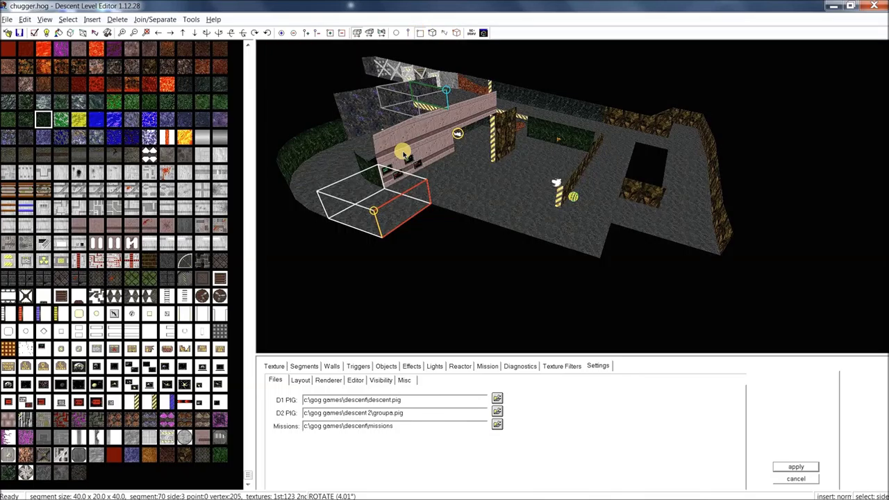
pyautogui.click(49, 20)
pyautogui.moveTo(25, 19)
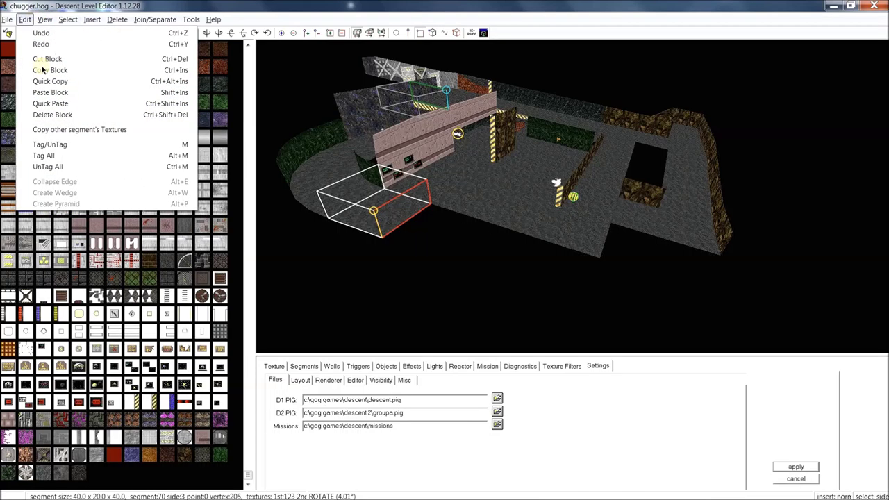
pyautogui.click(67, 148)
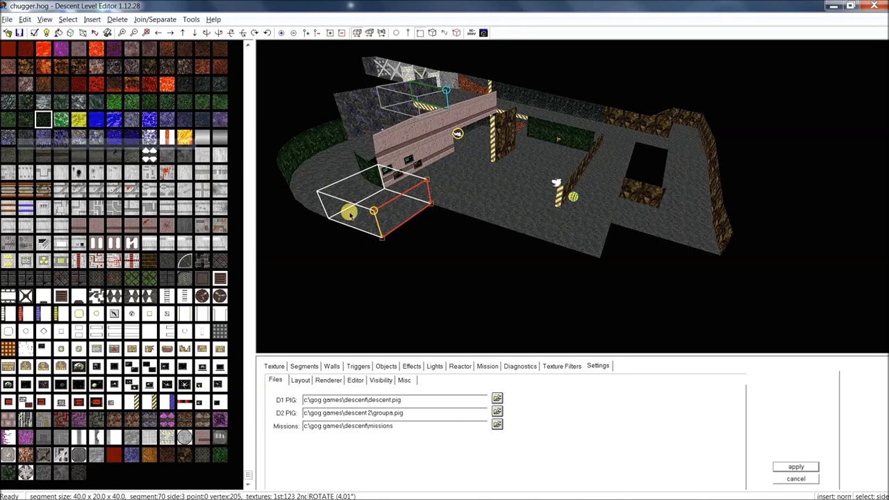
pyautogui.moveTo(400, 207)
pyautogui.mouseDown()
pyautogui.moveTo(444, 211)
pyautogui.moveTo(410, 207)
pyautogui.mouseUp()
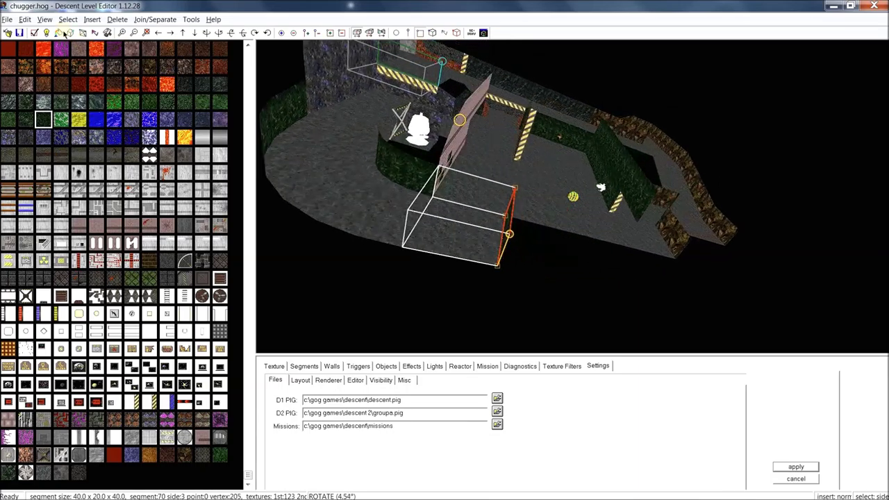
# Show the editor tool bar over the mine view.
pyautogui.click(31, 19)
pyautogui.moveTo(39, 19)
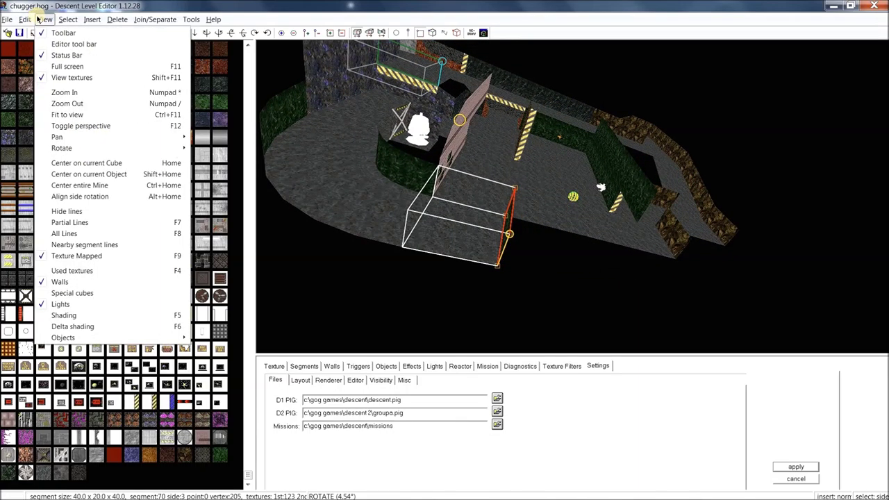
pyautogui.click(73, 44)
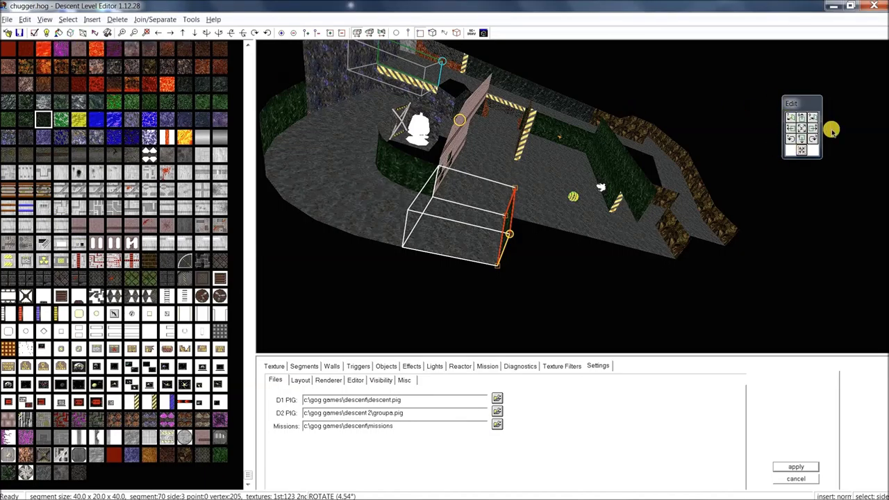
# Switch the mine view to full screen, hiding the texture list and settings area.
pyautogui.click(44, 19)
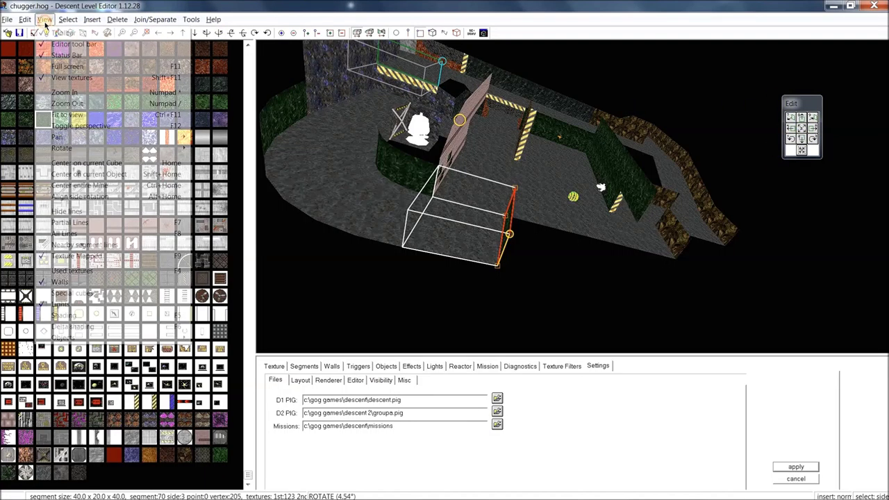
pyautogui.click(70, 67)
pyautogui.click(653, 118)
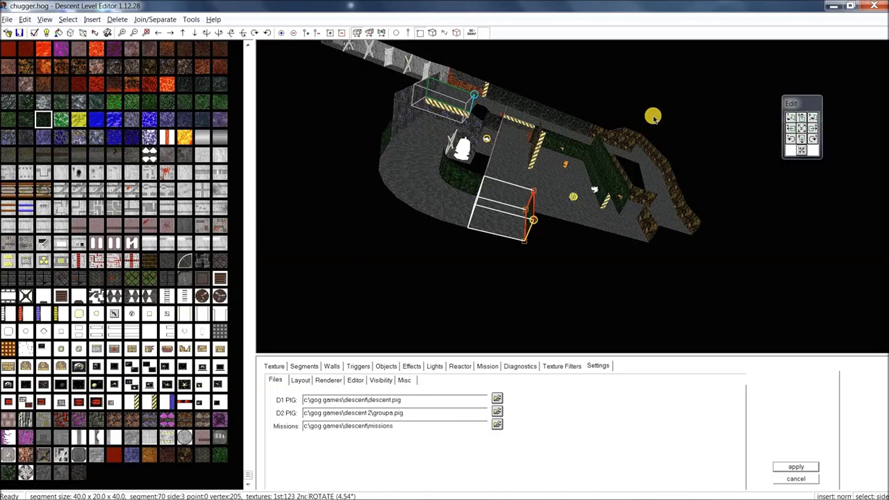
pyautogui.moveTo(653, 118); pyautogui.dragTo(490, 42)
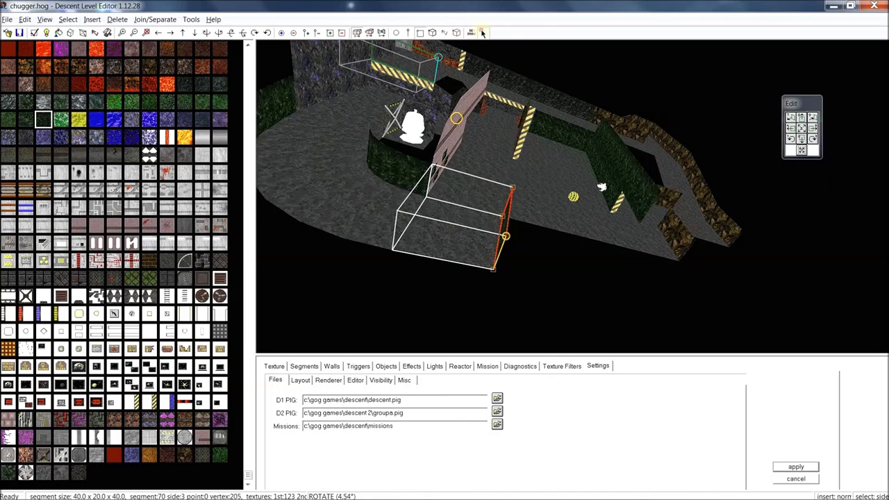
pyautogui.click(482, 32)
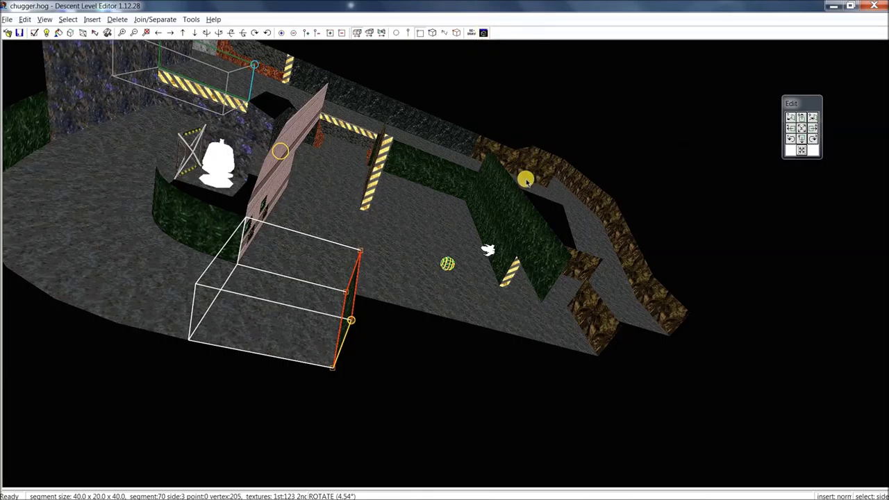
# Delete the row of six cubes with doors leading off the mine's far corner, starting at the outermost cube.
pyautogui.moveTo(505, 182); pyautogui.dragTo(562, 203)
pyautogui.click(77, 129)
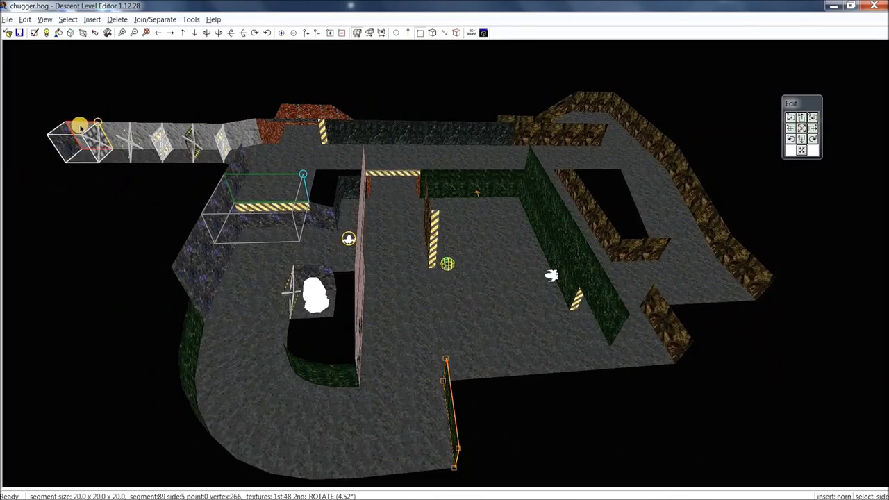
pyautogui.press('Delete')
pyautogui.press('Delete')
pyautogui.press('Delete')
pyautogui.press('Delete')
pyautogui.press('Delete')
pyautogui.press('Delete')
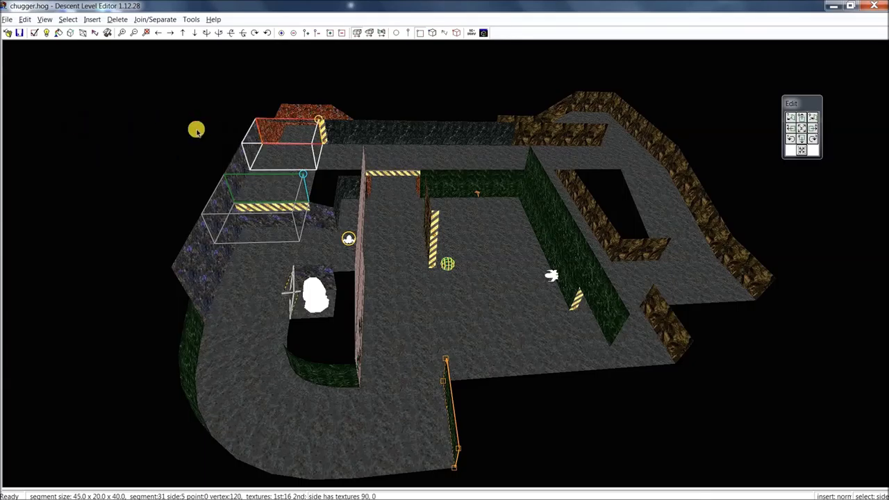
# Leave the full-screen mine view to restore the texture list and settings area.
pyautogui.moveTo(264, 113); pyautogui.dragTo(388, 178)
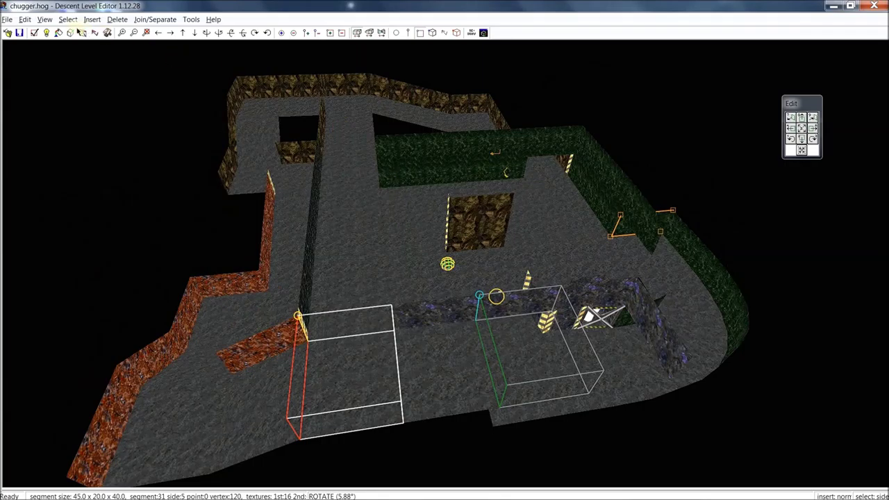
pyautogui.click(40, 19)
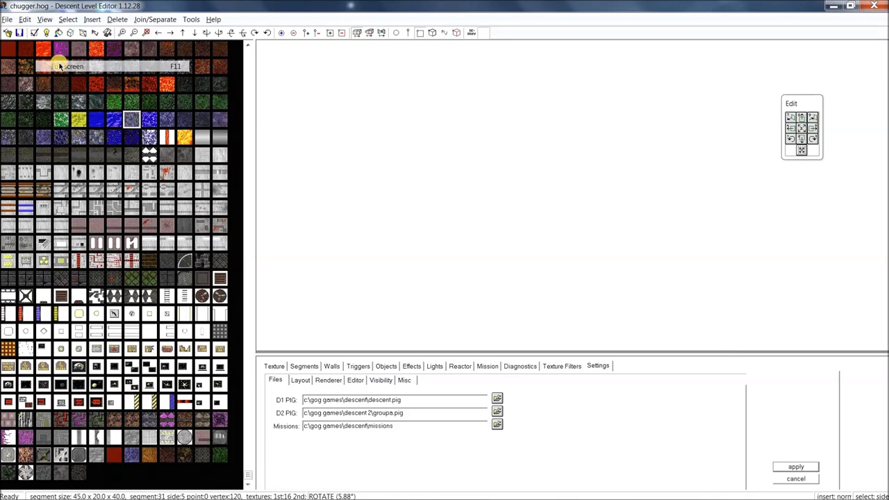
pyautogui.click(57, 63)
pyautogui.click(337, 97)
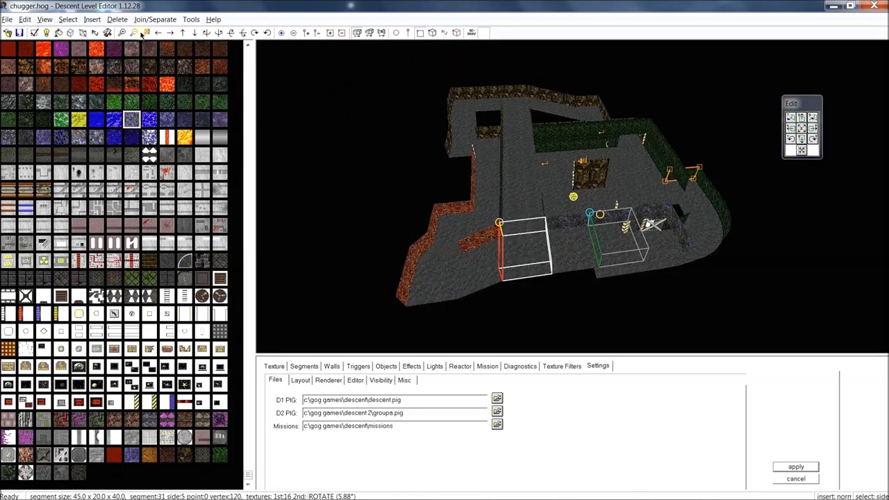
# Review the view rotation options and center the view on the current cube.
pyautogui.click(45, 20)
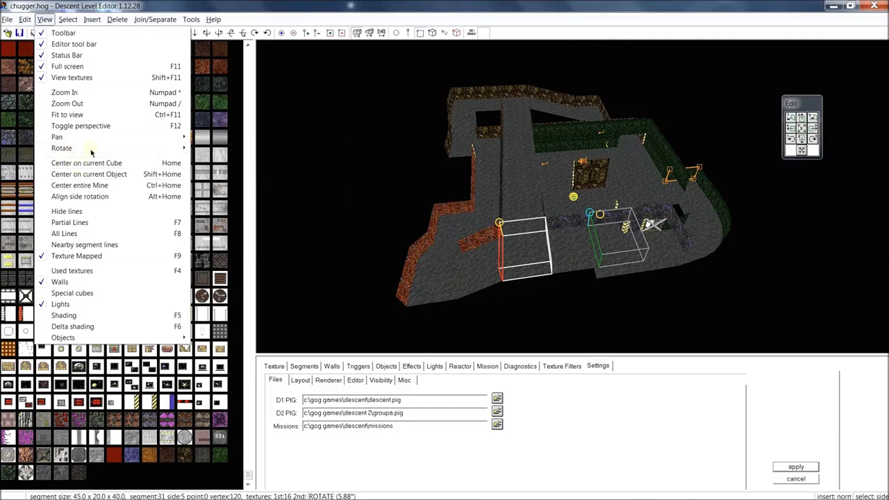
pyautogui.moveTo(91, 150)
pyautogui.click(235, 151)
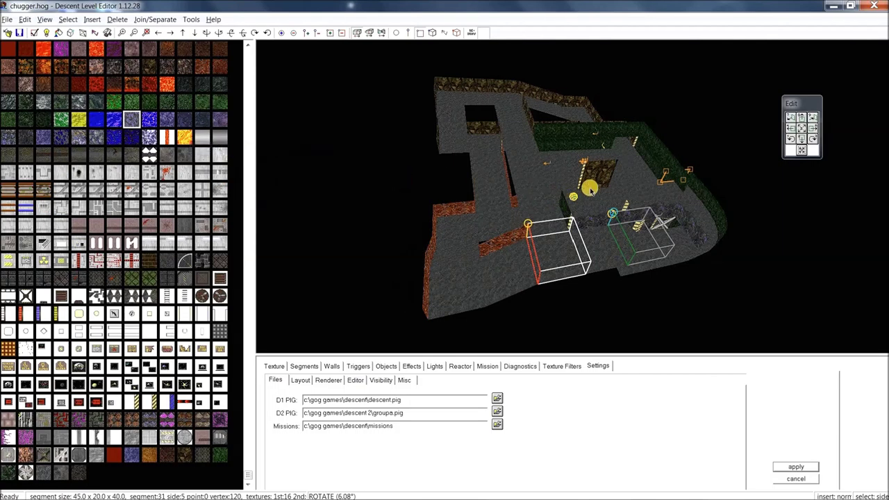
pyautogui.moveTo(594, 187); pyautogui.dragTo(561, 189)
pyautogui.click(44, 18)
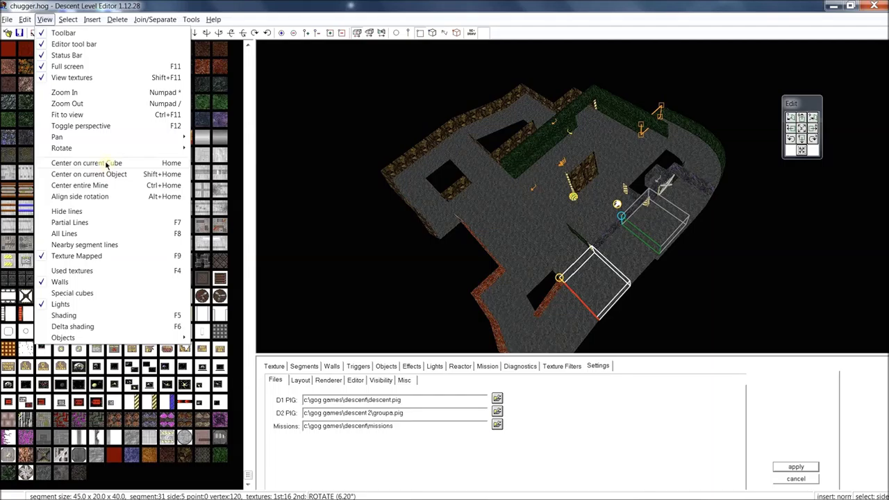
pyautogui.click(106, 163)
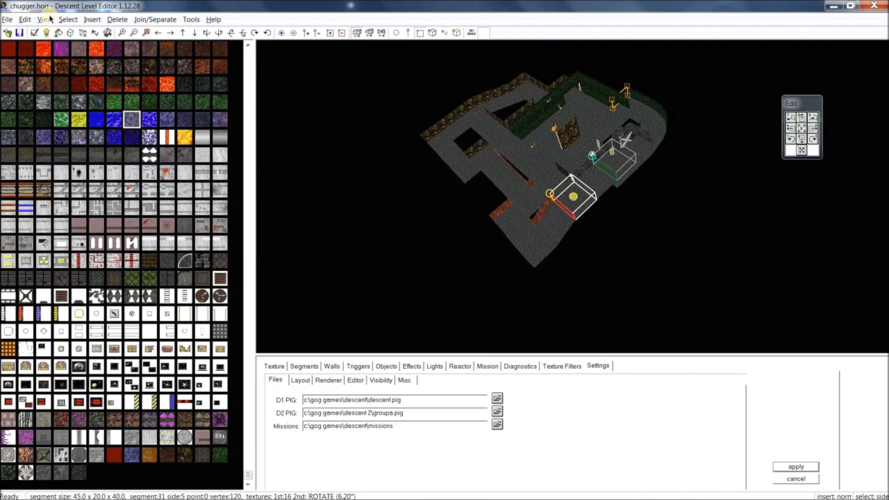
# Show all segment lines over the textured mine and examine its cube edges from several angles.
pyautogui.click(45, 19)
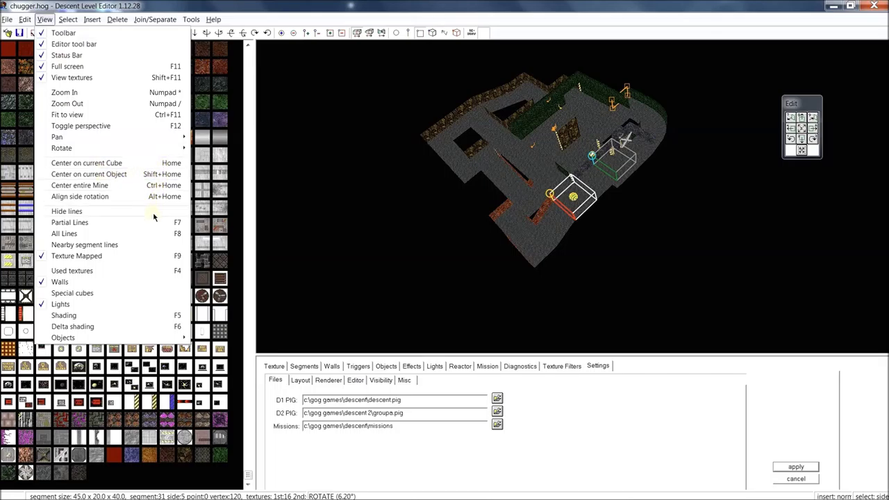
pyautogui.click(130, 236)
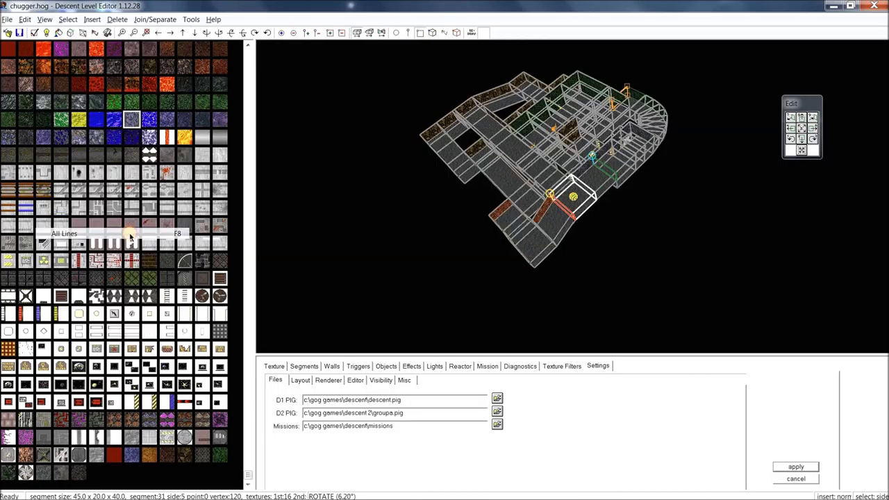
pyautogui.moveTo(615, 182); pyautogui.dragTo(703, 156)
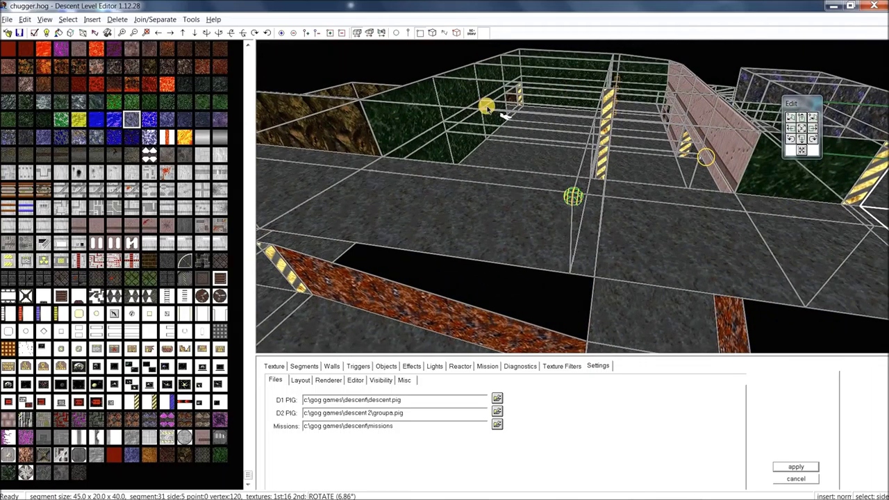
pyautogui.moveTo(604, 167); pyautogui.dragTo(746, 201)
pyautogui.click(721, 238)
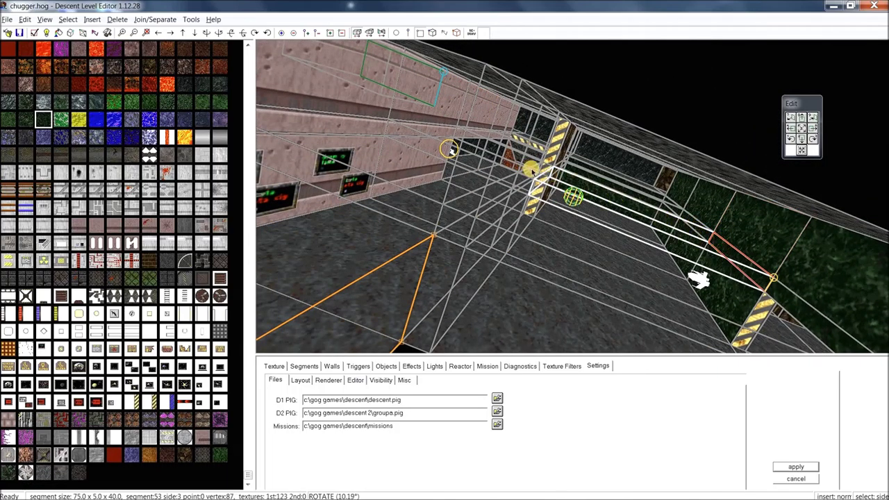
pyautogui.moveTo(655, 229); pyautogui.dragTo(563, 232)
pyautogui.click(734, 238)
pyautogui.moveTo(523, 186); pyautogui.dragTo(486, 193)
pyautogui.click(399, 201)
pyautogui.moveTo(399, 201); pyautogui.dragTo(347, 171)
pyautogui.moveTo(665, 223); pyautogui.dragTo(621, 208)
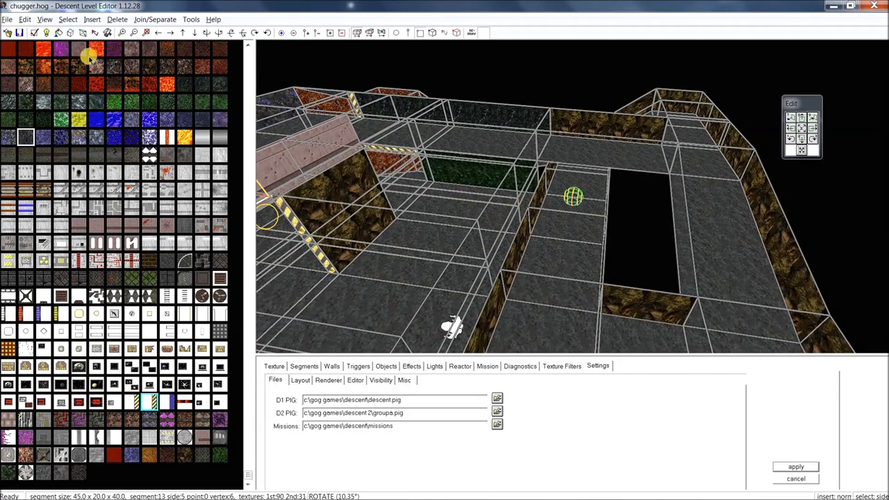
# Return the mine to the plain texture-mapped display without the segment lines.
pyautogui.click(25, 19)
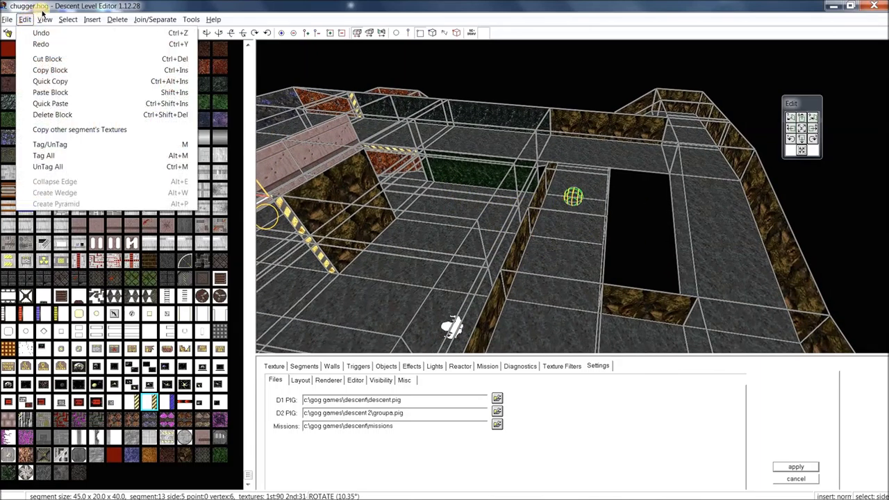
pyautogui.moveTo(43, 20)
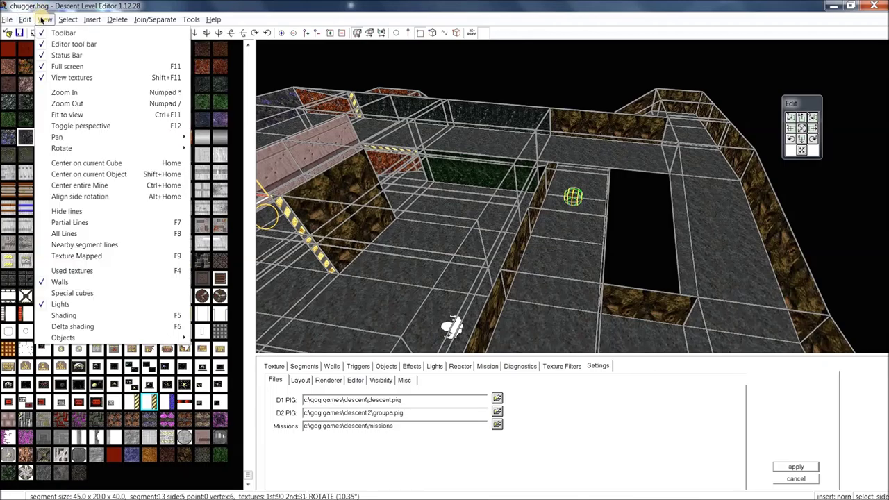
pyautogui.click(81, 257)
pyautogui.moveTo(428, 174); pyautogui.dragTo(510, 159, button='middle')
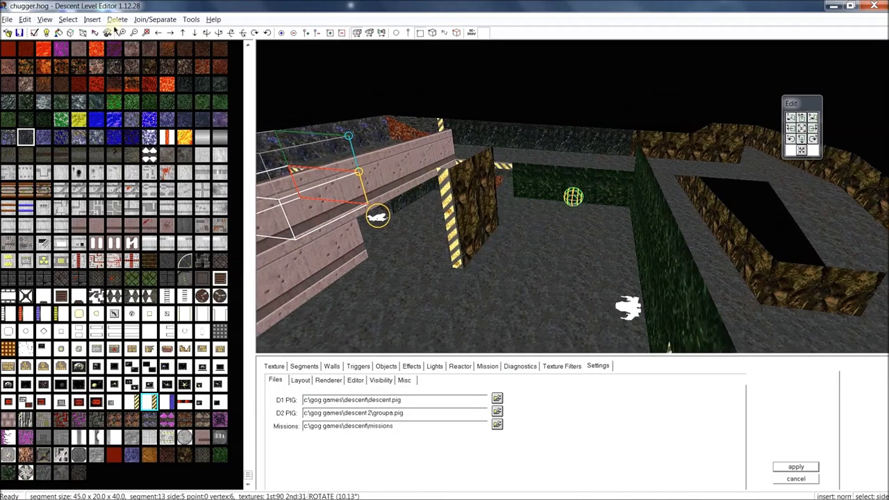
# Limit the texture list to the used textures and narrow it to give the mine view more room.
pyautogui.click(44, 19)
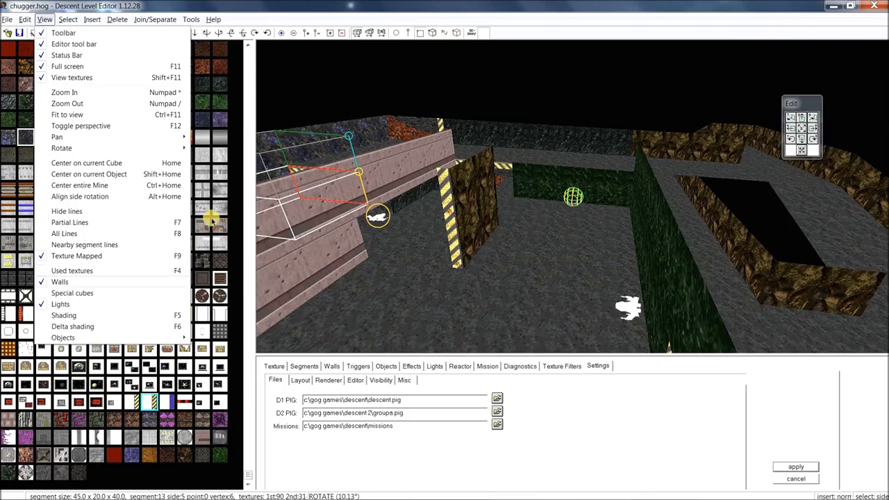
pyautogui.click(234, 245)
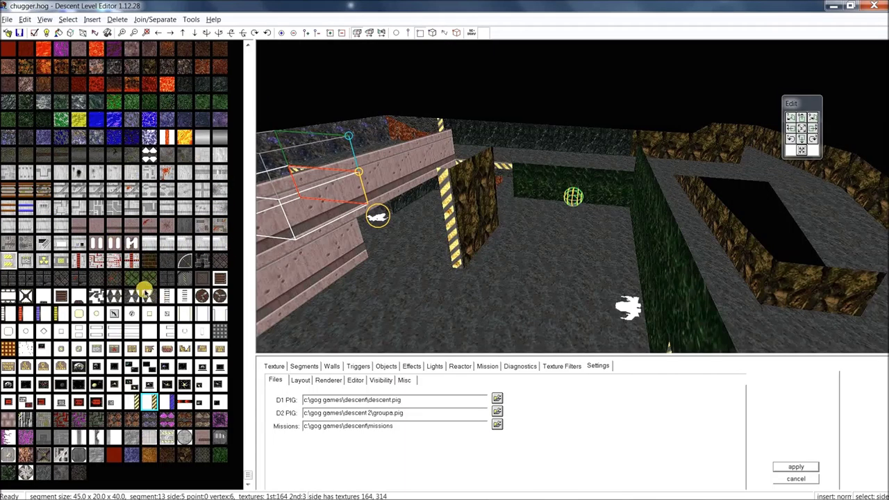
pyautogui.click(40, 20)
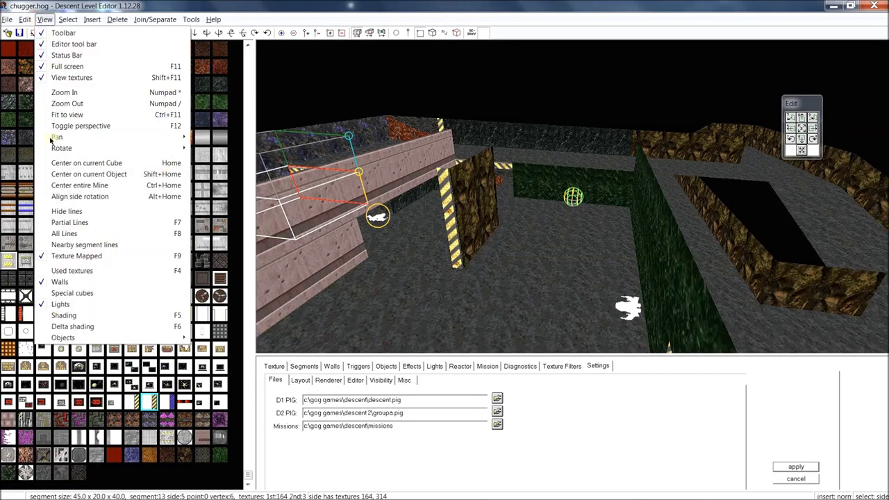
pyautogui.click(85, 273)
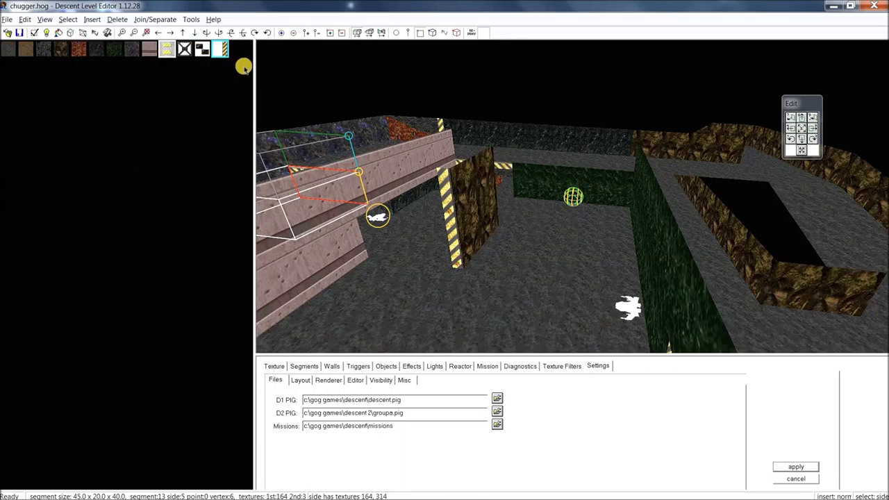
pyautogui.moveTo(254, 66); pyautogui.dragTo(115, 74)
pyautogui.scroll(2, 285, 102)
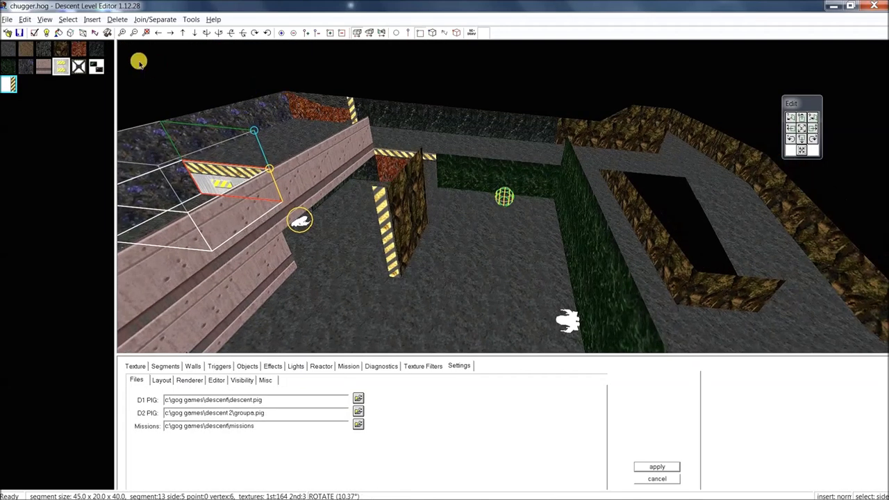
# Apply the red rock texture rock244 to the current hazard-striped side as its primary texture.
pyautogui.click(79, 50)
pyautogui.moveTo(283, 141); pyautogui.dragTo(340, 175, button='middle')
pyautogui.moveTo(339, 175); pyautogui.dragTo(294, 135)
# Select the red rock side at the mine's far corner and set its rock244 texture brightness to 35%.
pyautogui.click(294, 134)
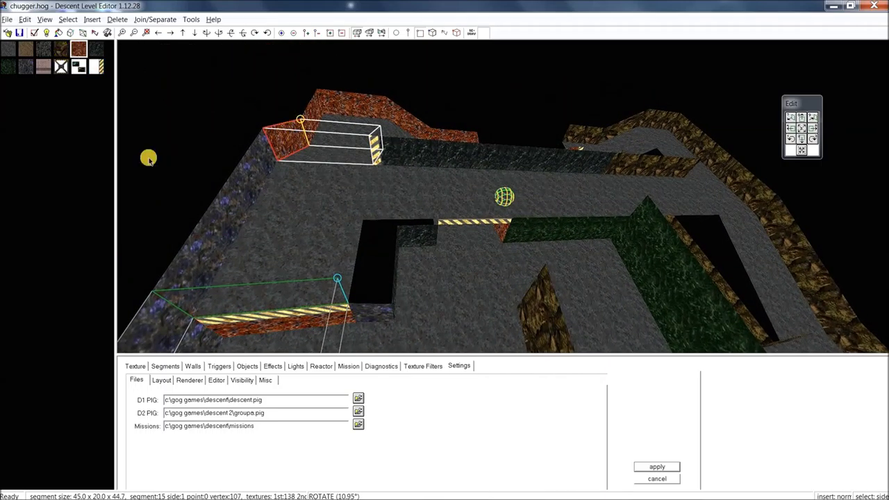
pyautogui.click(134, 367)
pyautogui.moveTo(212, 488); pyautogui.dragTo(183, 484)
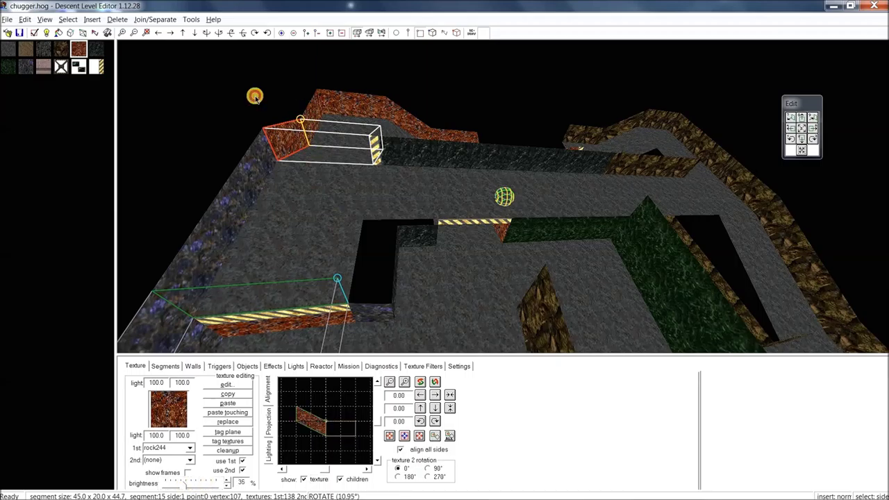
# Try the rock239 texture on the selected far-corner side and put rock244 back on it.
pyautogui.click(61, 48)
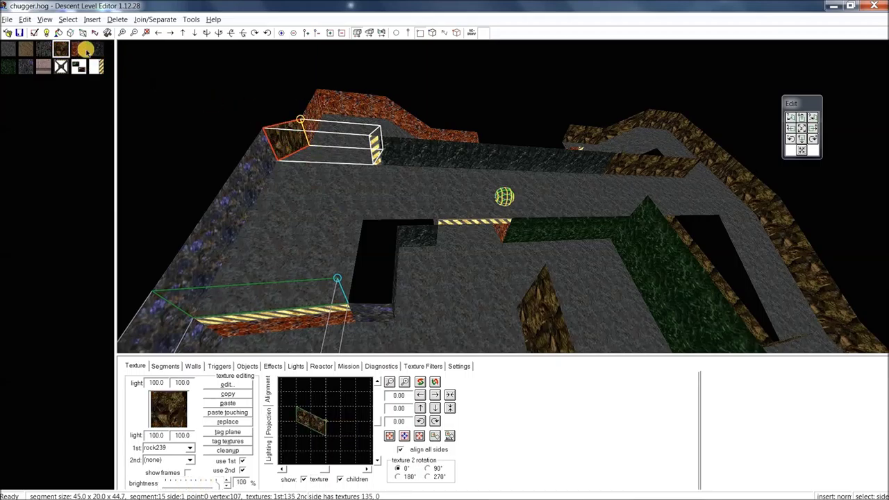
pyautogui.click(78, 49)
pyautogui.moveTo(495, 160); pyautogui.dragTo(486, 170, button='middle')
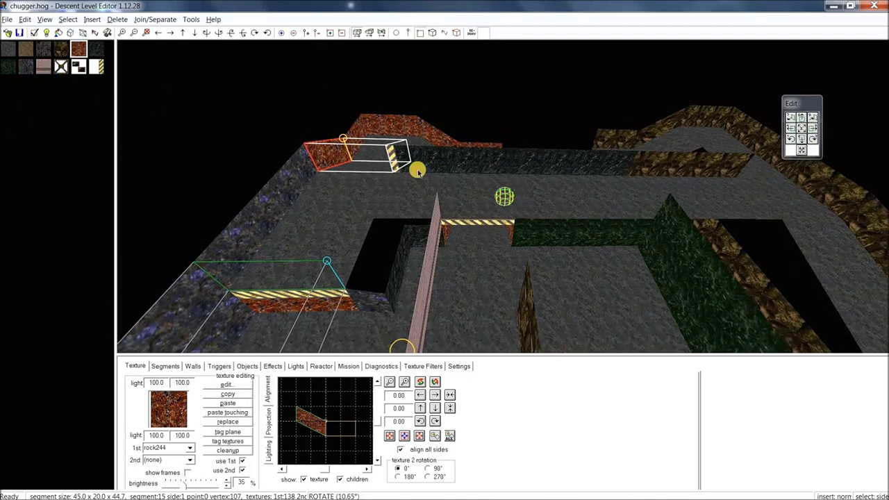
pyautogui.moveTo(567, 260); pyautogui.dragTo(531, 220, button='middle')
pyautogui.moveTo(531, 220); pyautogui.dragTo(537, 225, button='right')
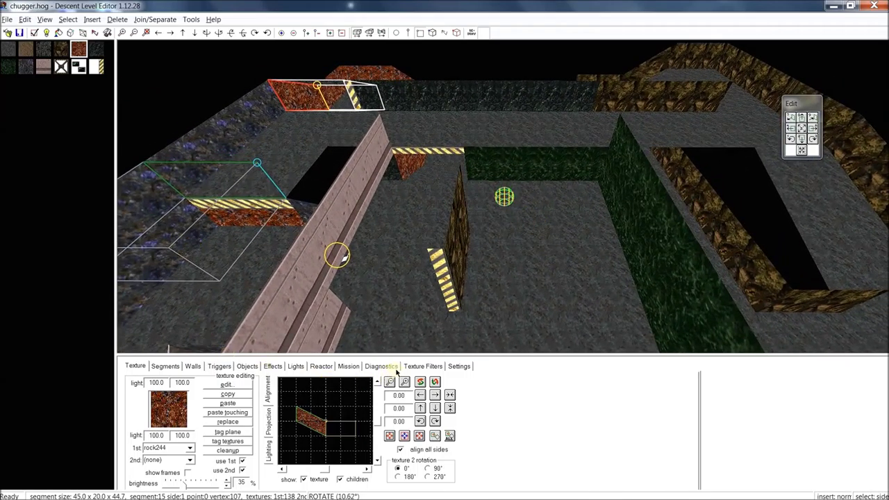
# Turn off the display of walls in the mine view and check the area around the reactor.
pyautogui.click(44, 20)
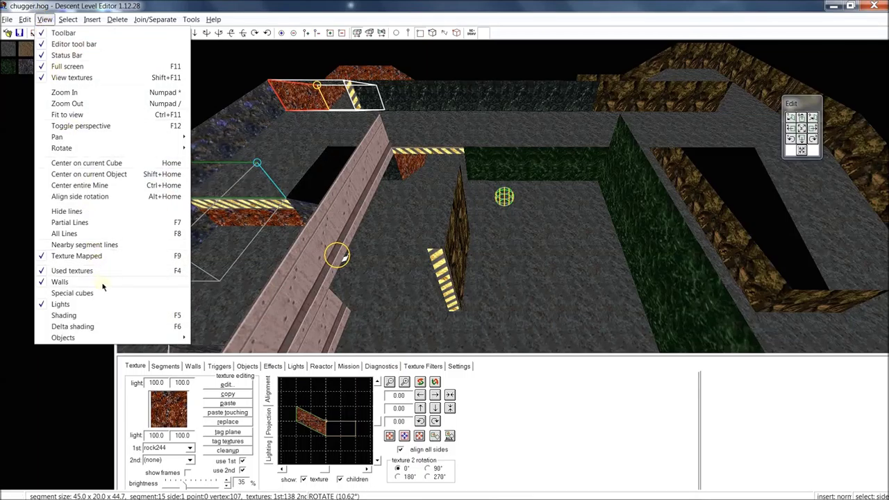
pyautogui.click(521, 198)
pyautogui.keyDown('ctrl'); pyautogui.moveTo(522, 196); pyautogui.dragTo(540, 153); pyautogui.keyUp('ctrl')
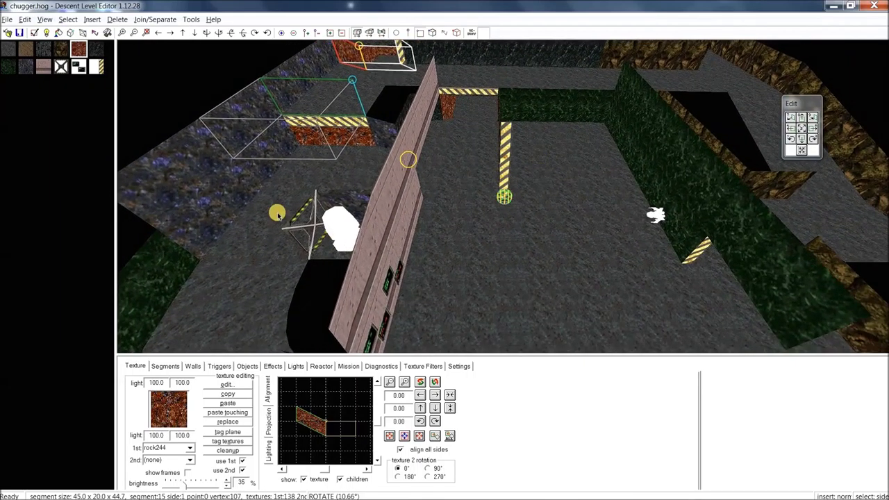
pyautogui.keyDown('ctrl'); pyautogui.moveTo(294, 230); pyautogui.dragTo(345, 229); pyautogui.keyUp('ctrl')
pyautogui.keyDown('ctrl'); pyautogui.moveTo(435, 214); pyautogui.dragTo(426, 215); pyautogui.keyUp('ctrl')
pyautogui.click(45, 20)
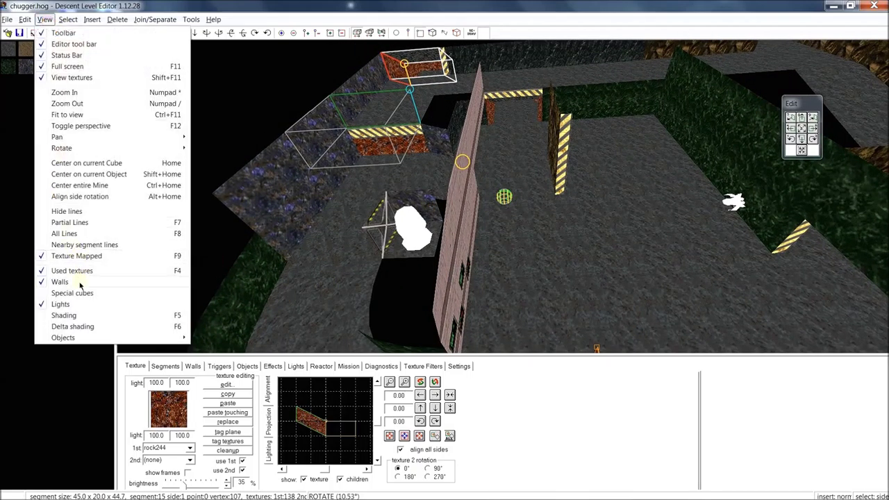
pyautogui.click(60, 282)
pyautogui.moveTo(369, 234)
pyautogui.mouseDown()
pyautogui.moveTo(390, 224)
pyautogui.moveTo(422, 228)
pyautogui.moveTo(381, 220)
pyautogui.mouseUp()
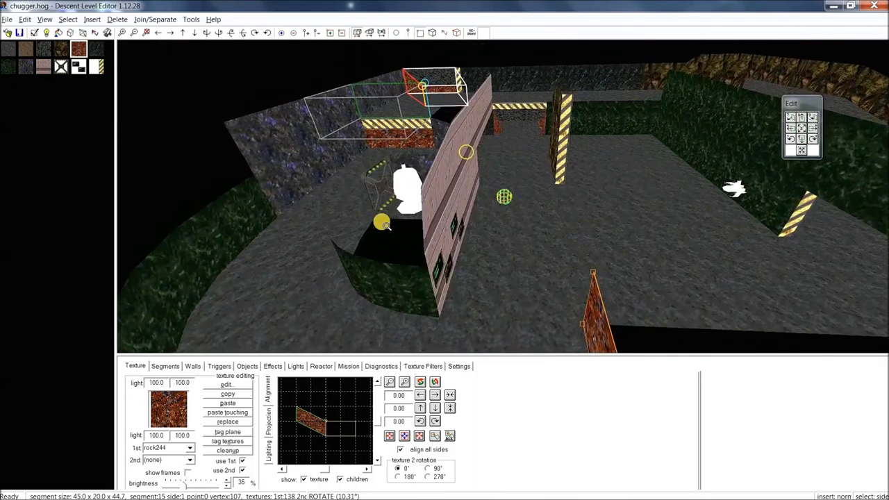
# Turn on the display of special cubes and turn off the display of lights in the mine view.
pyautogui.click(45, 19)
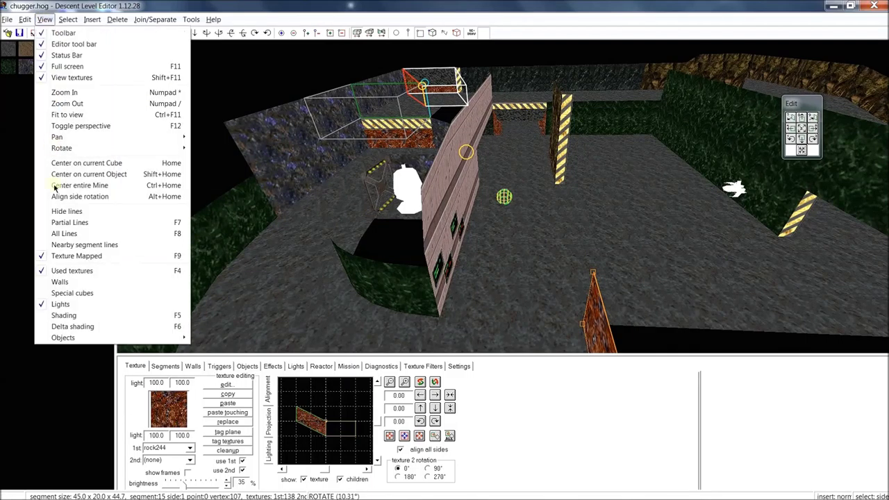
pyautogui.click(93, 293)
pyautogui.moveTo(468, 204); pyautogui.dragTo(461, 234)
pyautogui.click(44, 20)
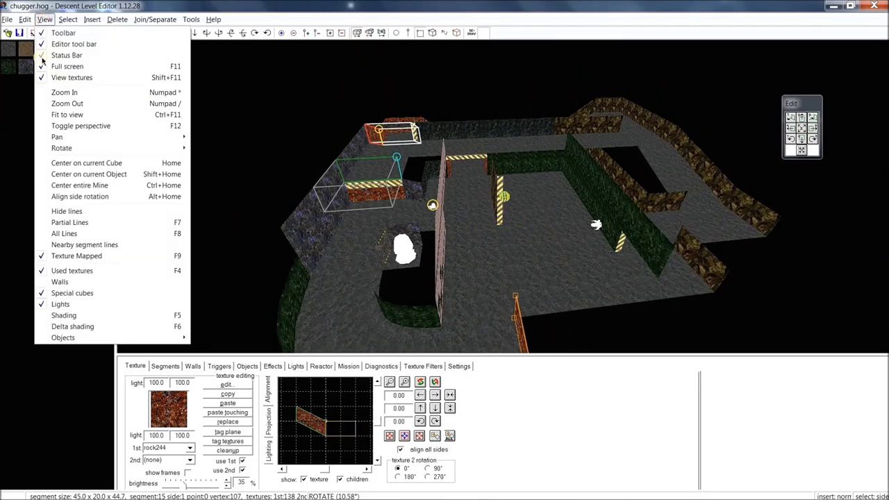
pyautogui.click(94, 306)
pyautogui.moveTo(238, 109)
pyautogui.mouseDown()
pyautogui.moveTo(205, 97)
pyautogui.moveTo(230, 111)
pyautogui.moveTo(229, 103)
pyautogui.mouseUp()
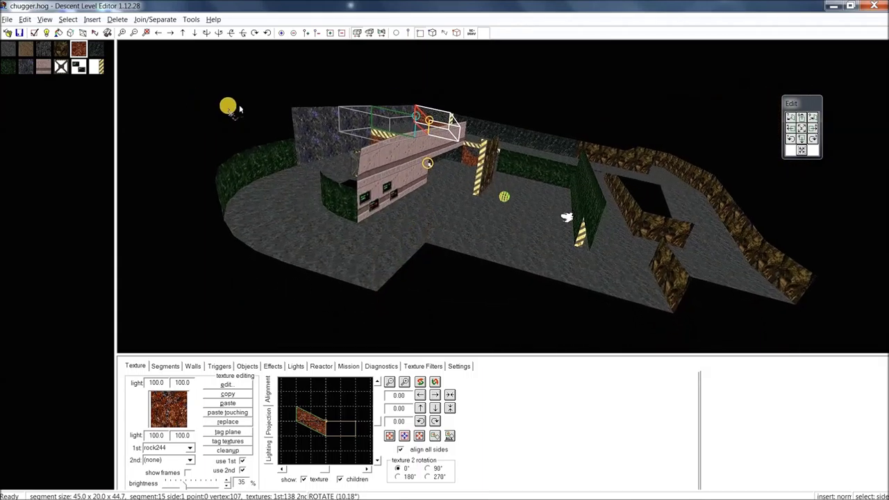
# Turn on shading, inspect the lighting around the monitor wall, and open the mine's light settings.
pyautogui.click(44, 19)
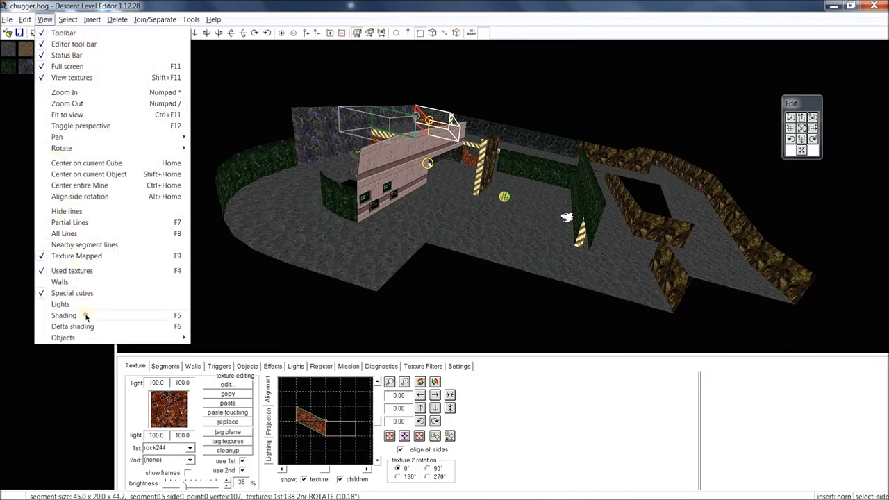
pyautogui.click(85, 314)
pyautogui.moveTo(459, 210); pyautogui.dragTo(490, 193)
pyautogui.moveTo(598, 152); pyautogui.dragTo(440, 240)
pyautogui.scroll(3, 463, 247)
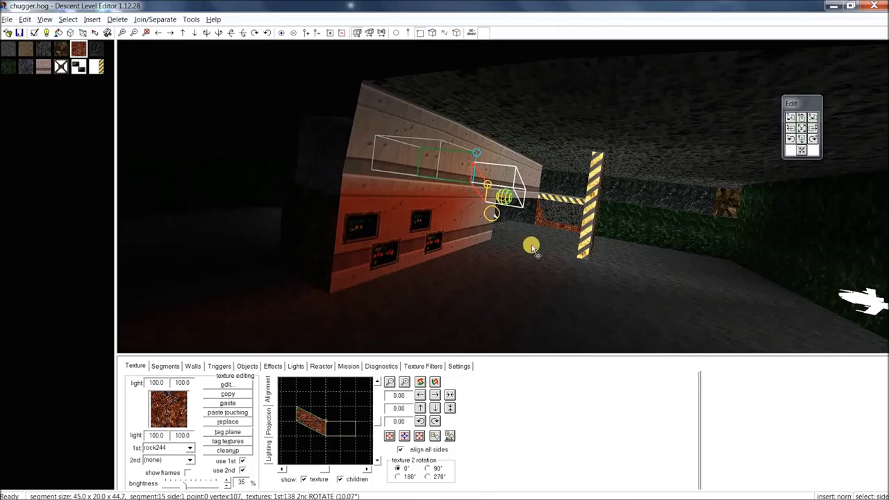
pyautogui.moveTo(675, 251); pyautogui.dragTo(584, 244)
pyautogui.click(298, 368)
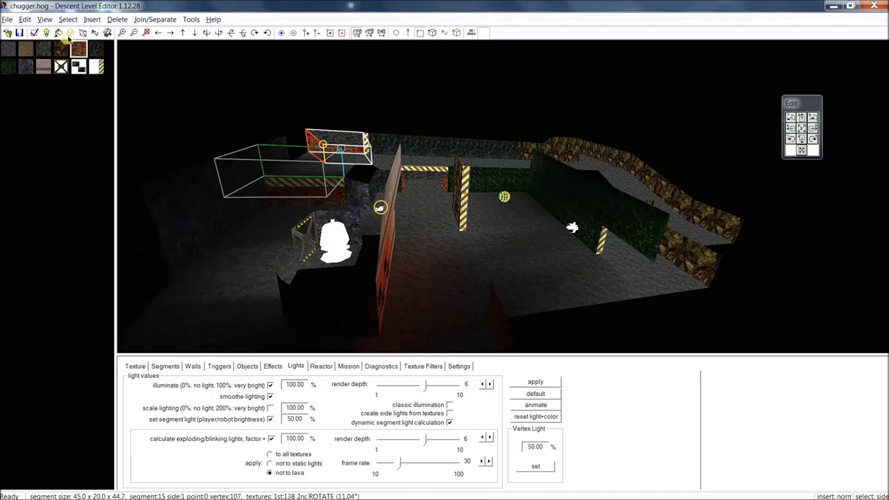
# Switch shading off and back on to compare the mine without and with lighting.
pyautogui.click(45, 19)
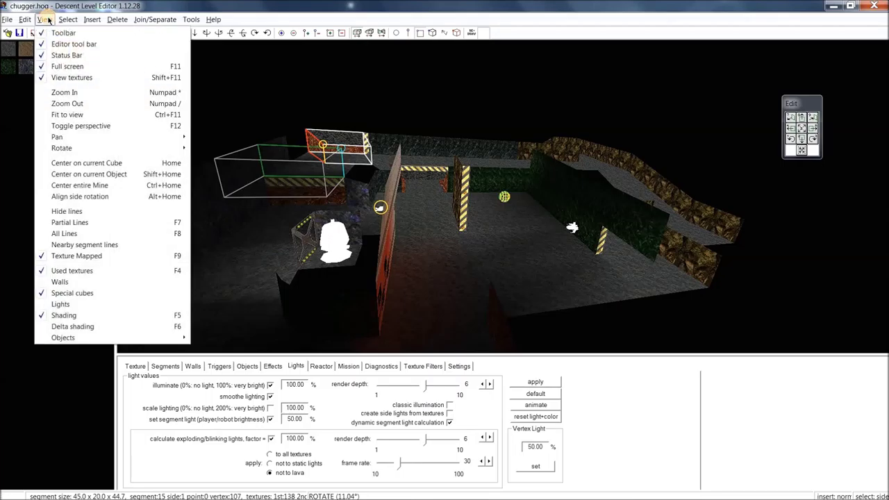
pyautogui.click(90, 315)
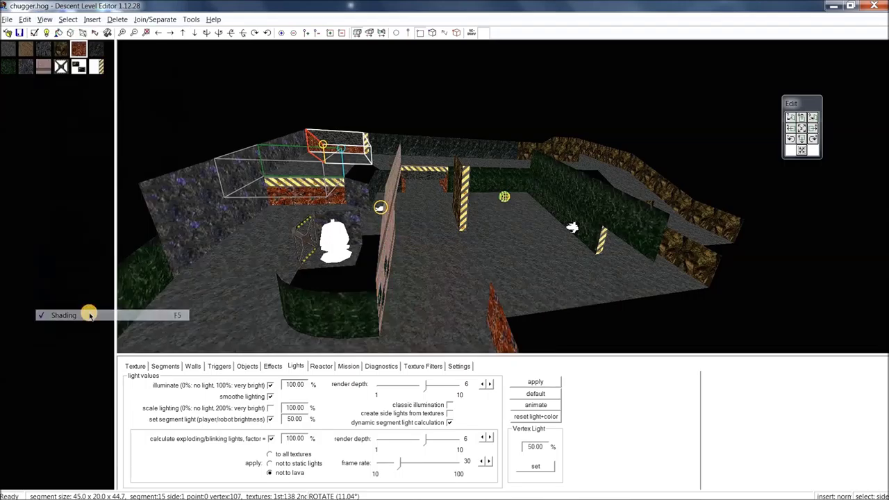
pyautogui.click(45, 20)
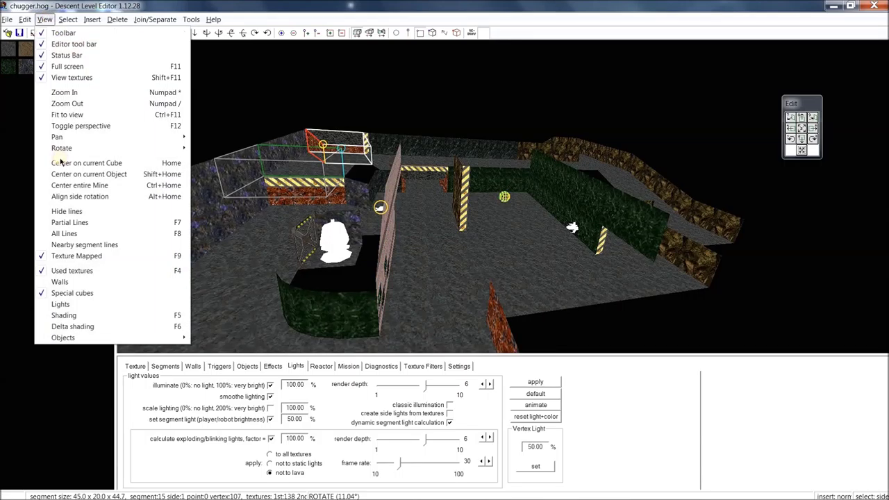
pyautogui.click(77, 317)
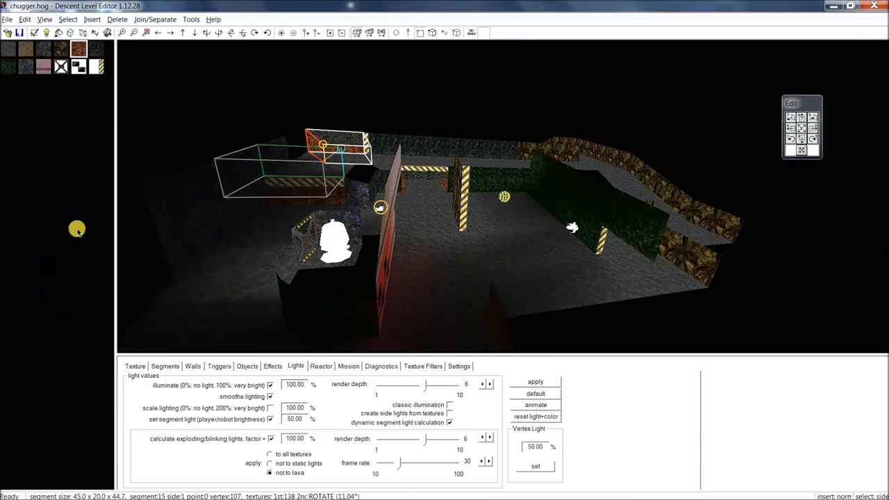
# Review which object types can be shown or hidden in the mine view.
pyautogui.click(42, 20)
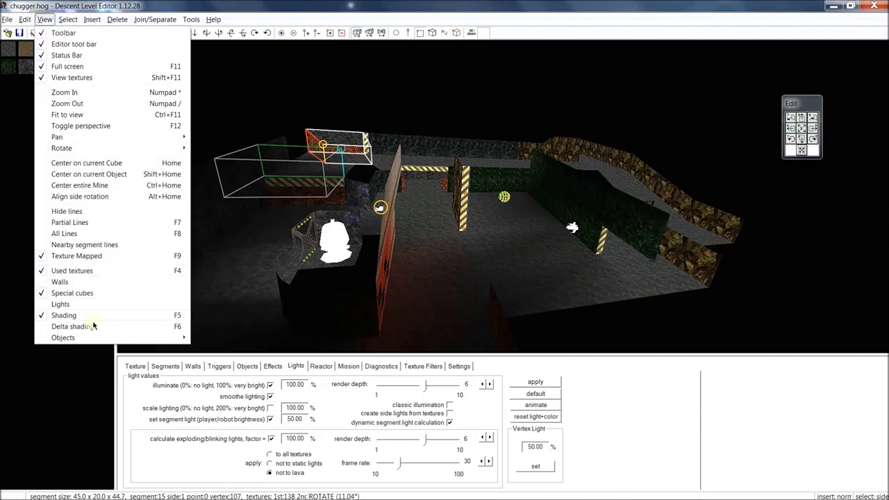
pyautogui.moveTo(90, 340)
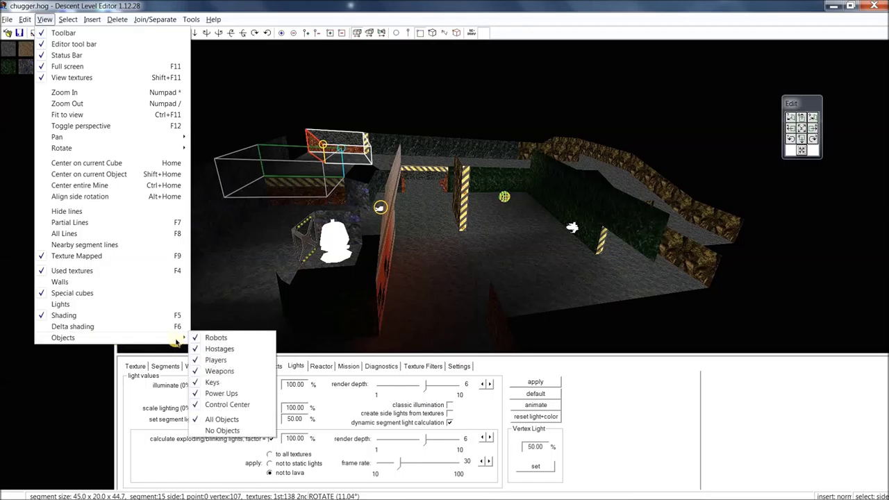
# Step the selection to the next object twice, then back to the previous object.
pyautogui.moveTo(70, 20)
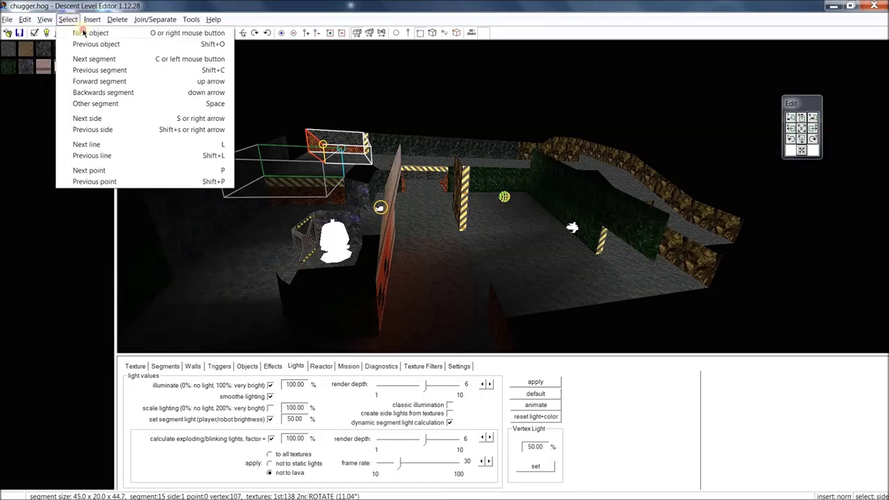
pyautogui.click(83, 32)
pyautogui.click(71, 22)
pyautogui.click(76, 33)
pyautogui.click(68, 20)
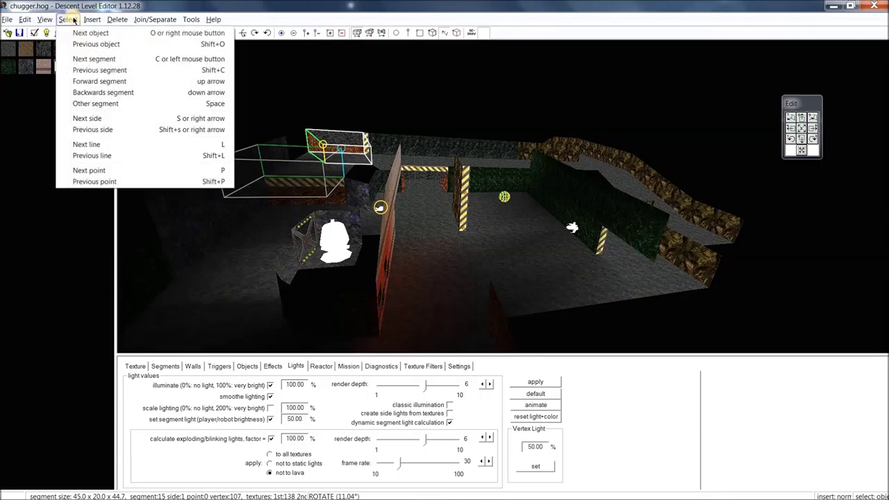
pyautogui.click(84, 44)
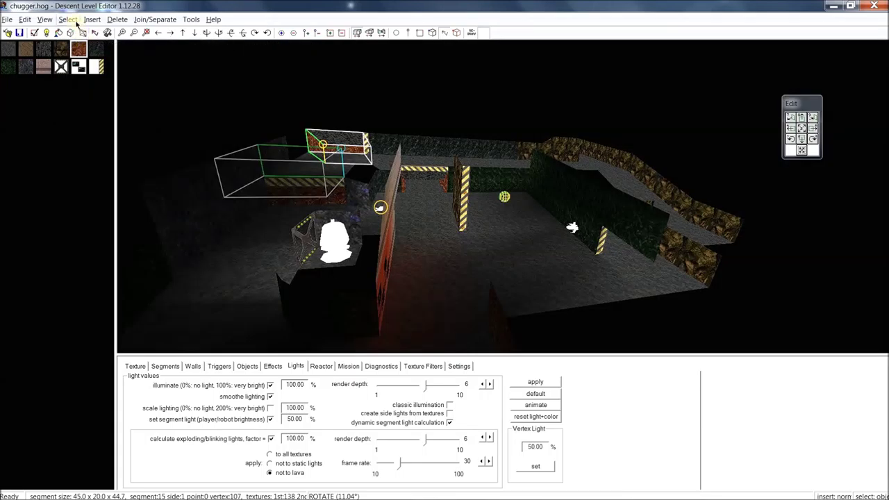
# Step the selection to the next segment, then to the previous line.
pyautogui.click(69, 20)
pyautogui.click(95, 60)
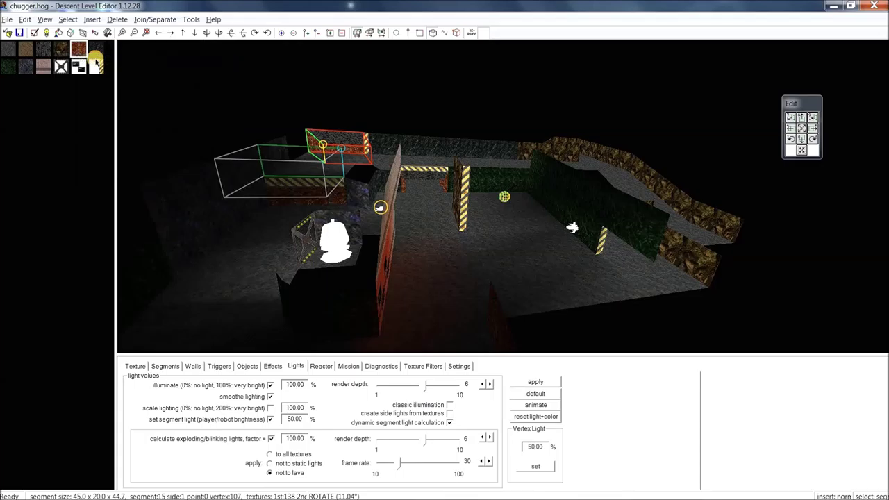
pyautogui.click(69, 19)
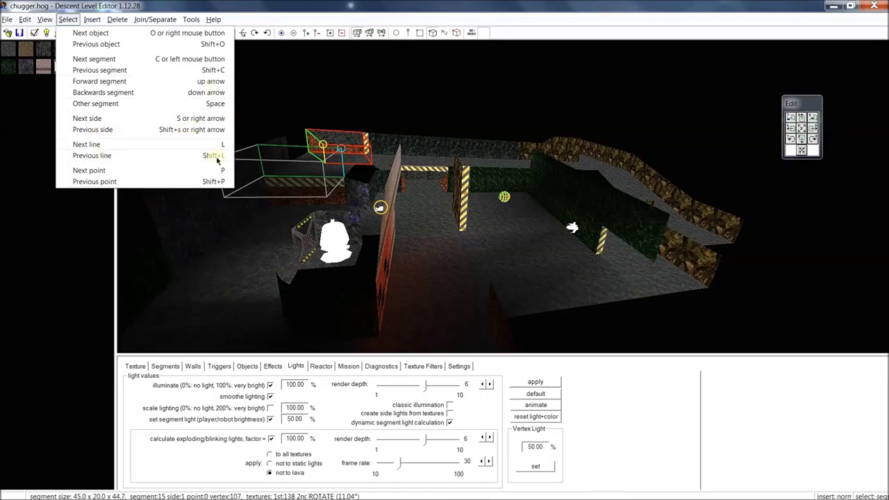
pyautogui.click(125, 156)
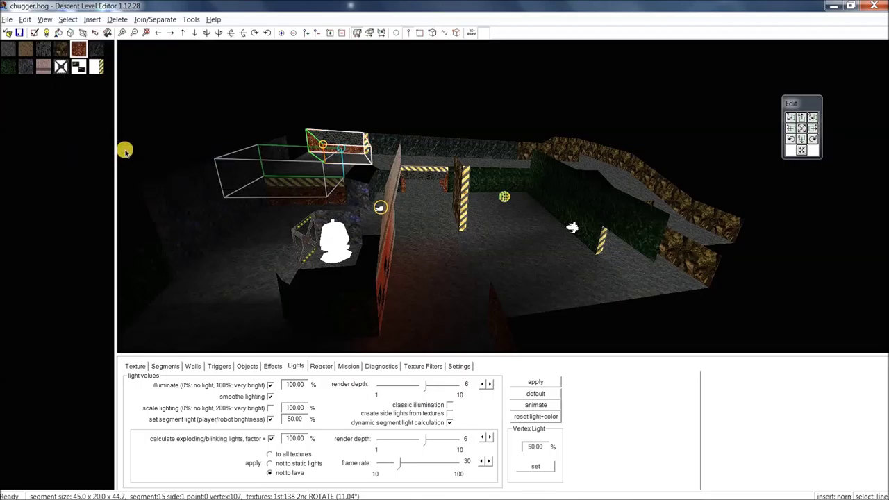
# Review the selection commands and the segment types available for insertion.
pyautogui.click(67, 19)
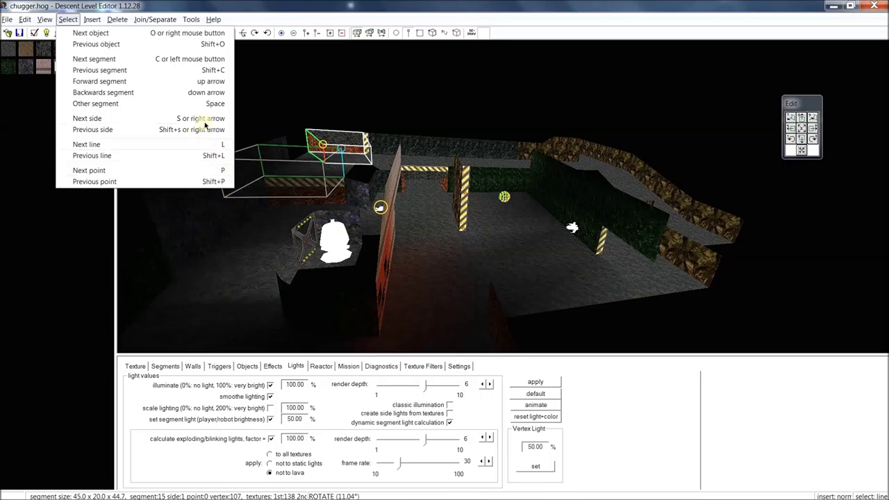
pyautogui.moveTo(90, 21)
pyautogui.moveTo(114, 34)
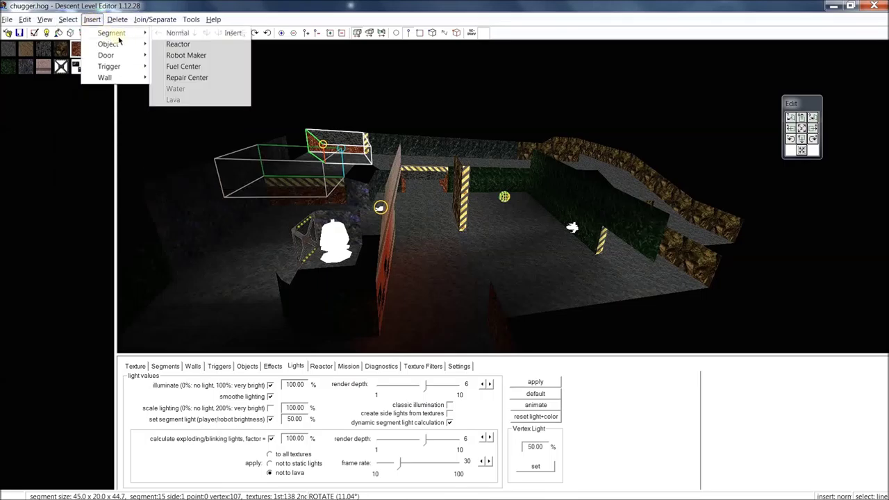
pyautogui.click(628, 204)
# In side selection mode, insert a normal segment on the outer rock side of the corridor's end cube and undo it.
pyautogui.click(420, 32)
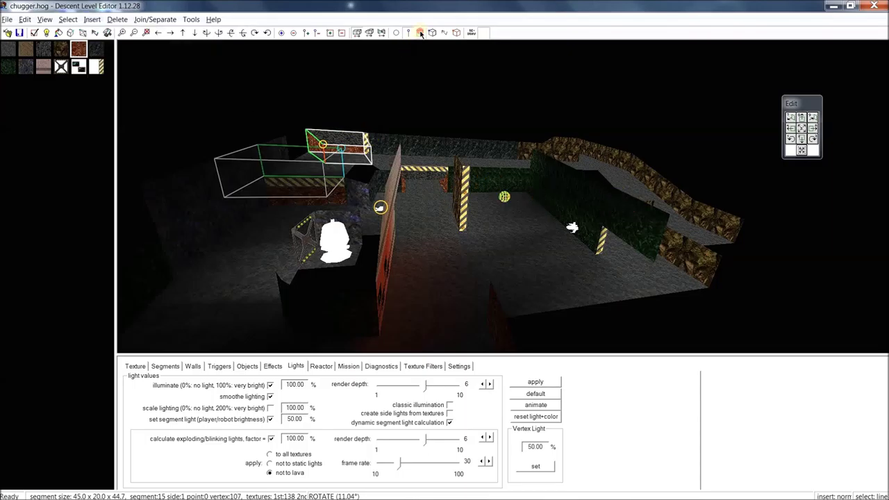
pyautogui.click(652, 220)
pyautogui.moveTo(652, 221); pyautogui.dragTo(525, 244, button='middle')
pyautogui.click(526, 244)
pyautogui.click(91, 19)
pyautogui.moveTo(111, 32)
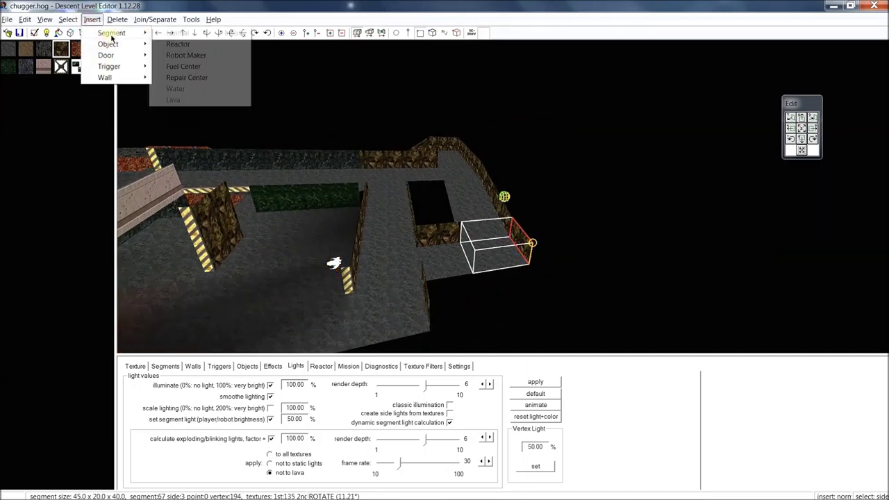
pyautogui.click(178, 34)
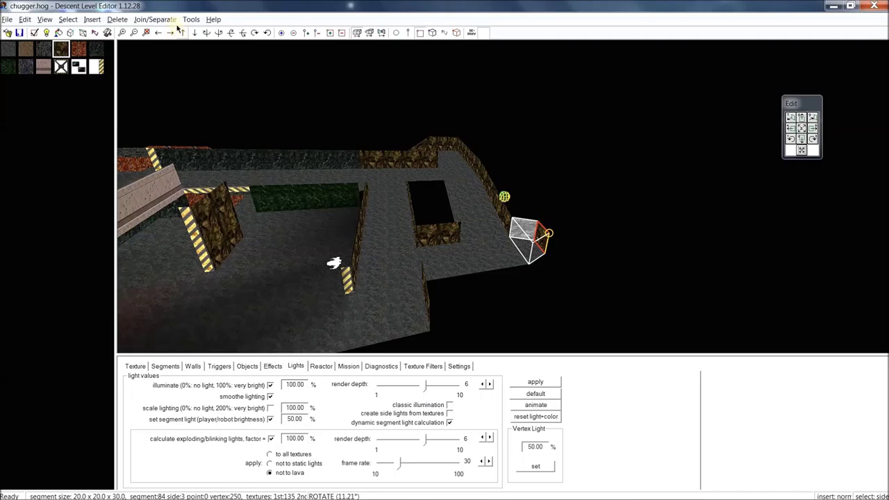
pyautogui.hotkey('ctrl', 'z')
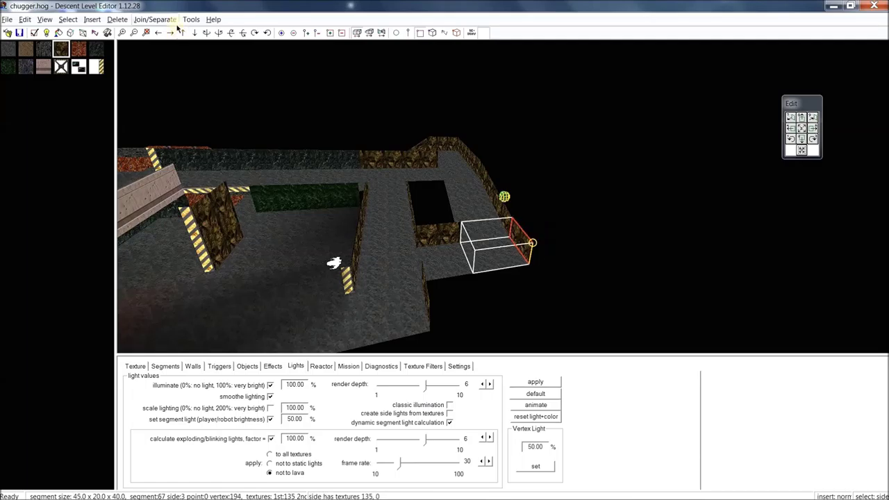
# Try inserting a reactor segment on the end cube's rock side and remove the test segment again.
pyautogui.click(92, 19)
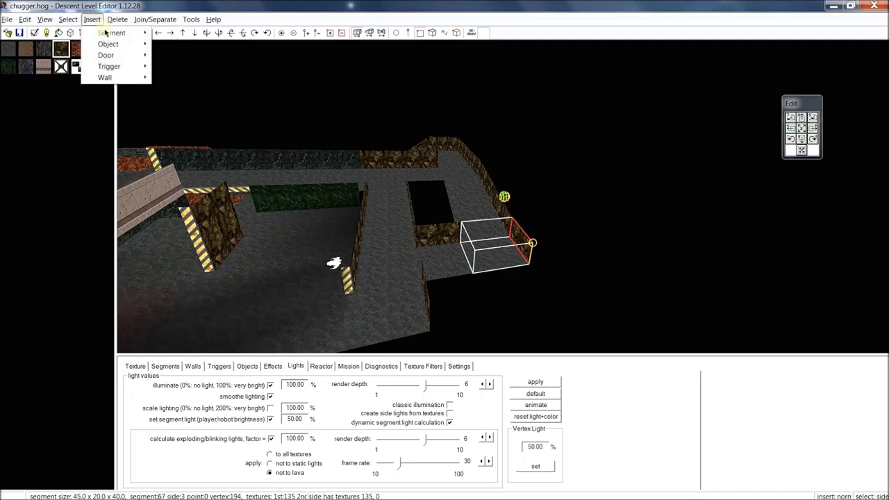
pyautogui.moveTo(105, 32)
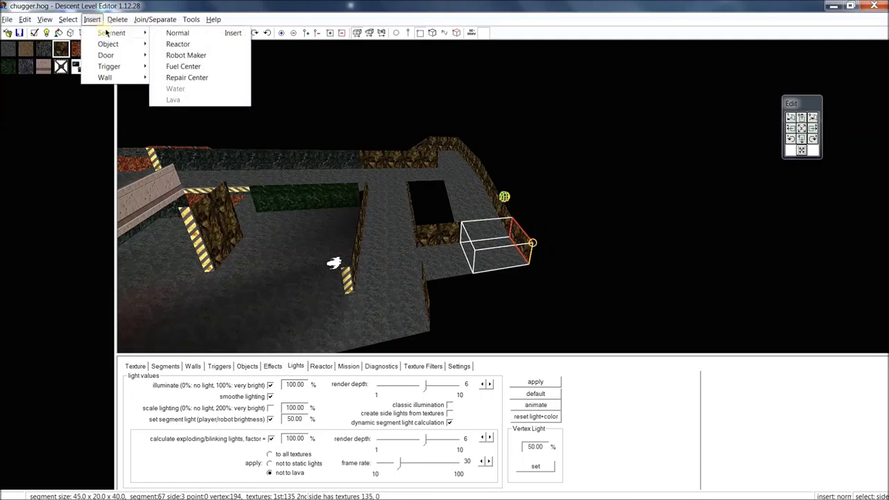
pyautogui.click(179, 43)
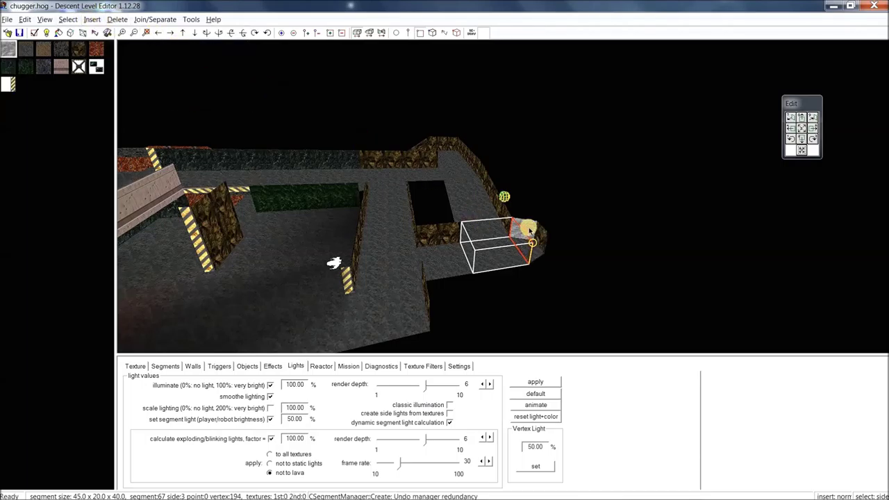
pyautogui.press('Delete')
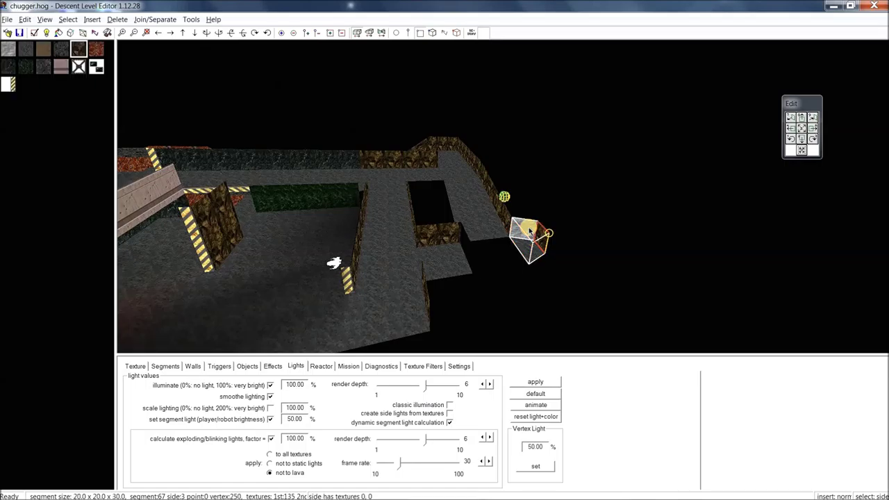
pyautogui.click(529, 230)
pyautogui.click(529, 231)
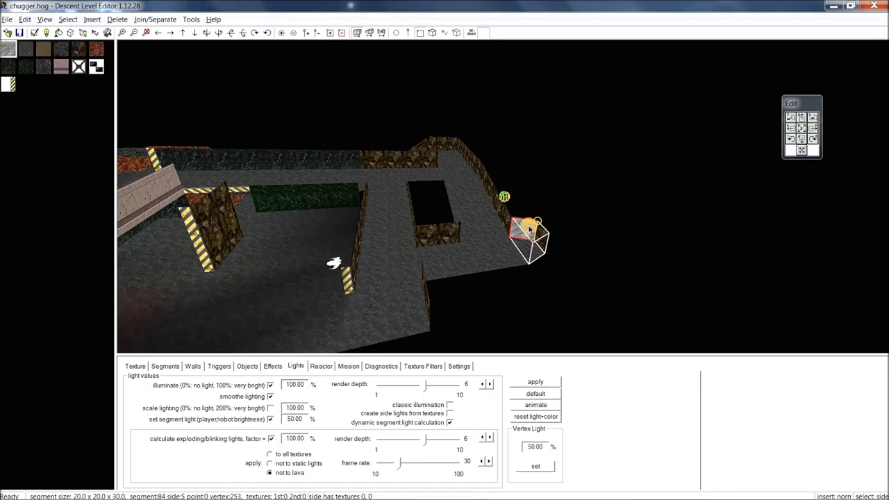
pyautogui.click(529, 231)
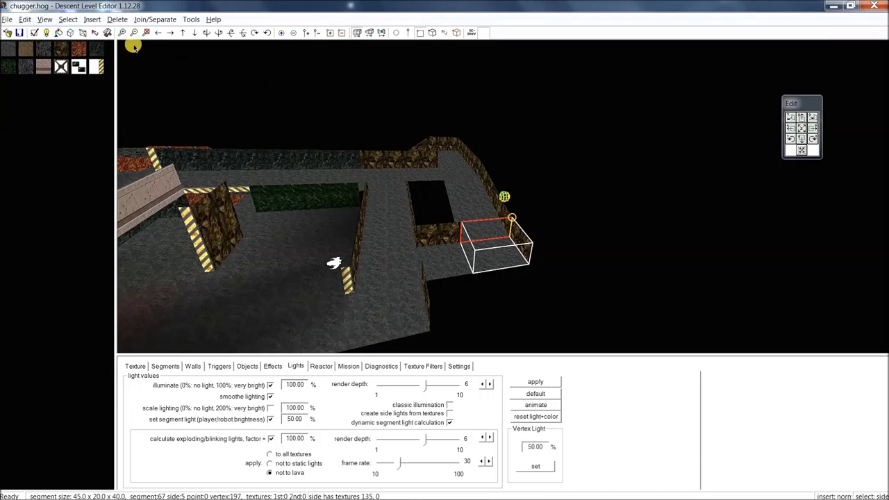
# Review the insertable wall and door types and compare them with the mine's wall settings.
pyautogui.click(91, 20)
pyautogui.moveTo(105, 56)
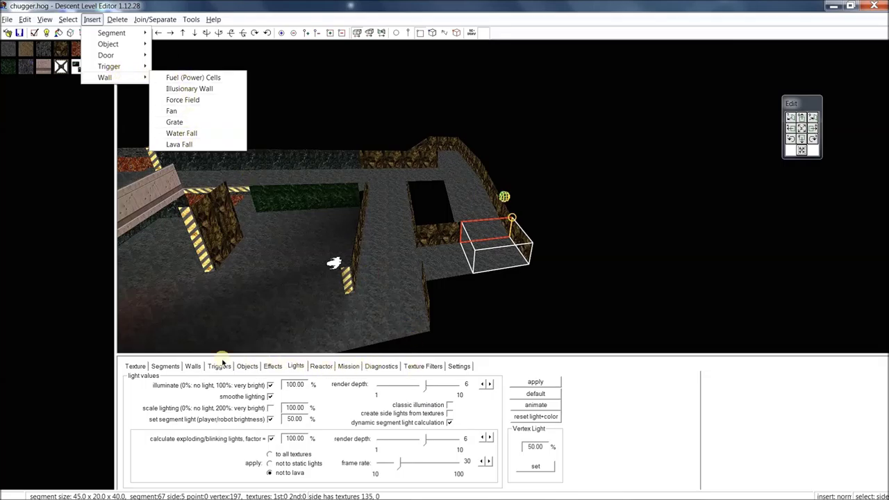
pyautogui.click(189, 367)
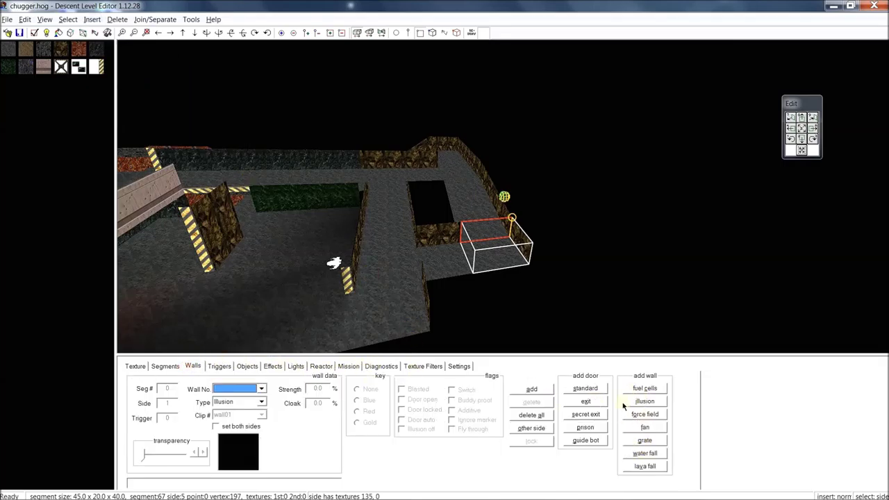
pyautogui.click(92, 18)
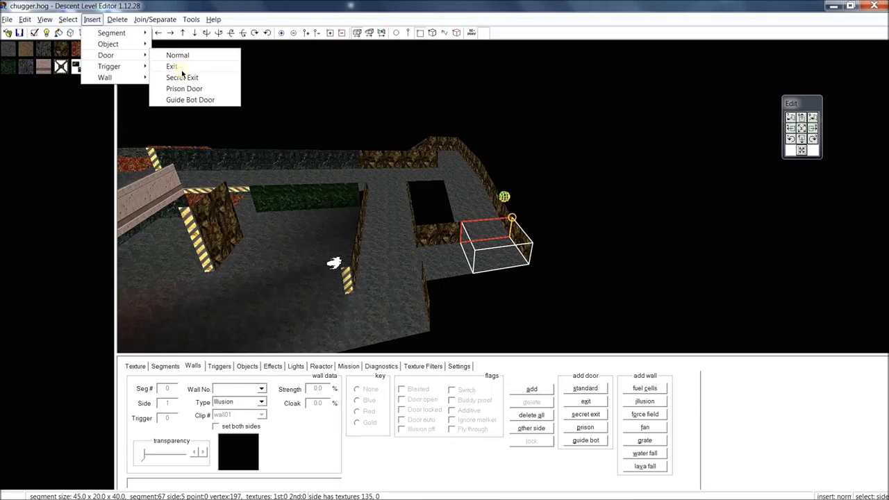
pyautogui.moveTo(128, 71)
# Review the deletion commands and the join and separate commands for sides, lines and points.
pyautogui.moveTo(119, 19)
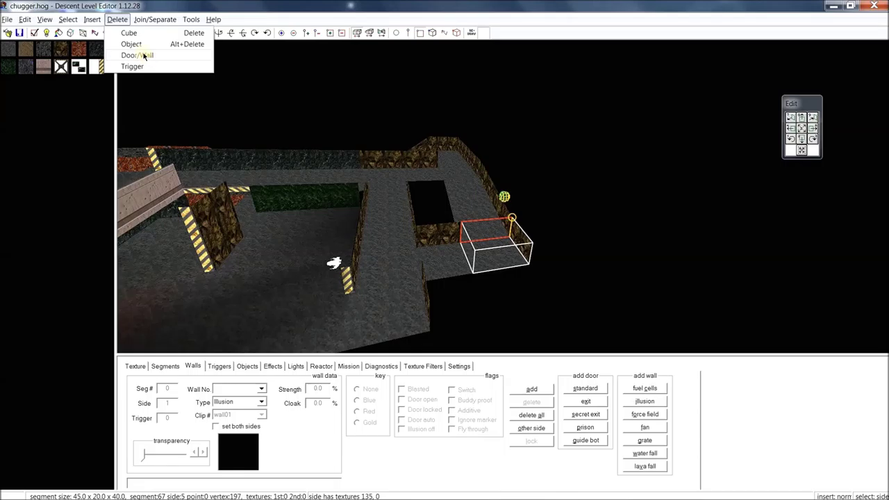
pyautogui.click(518, 240)
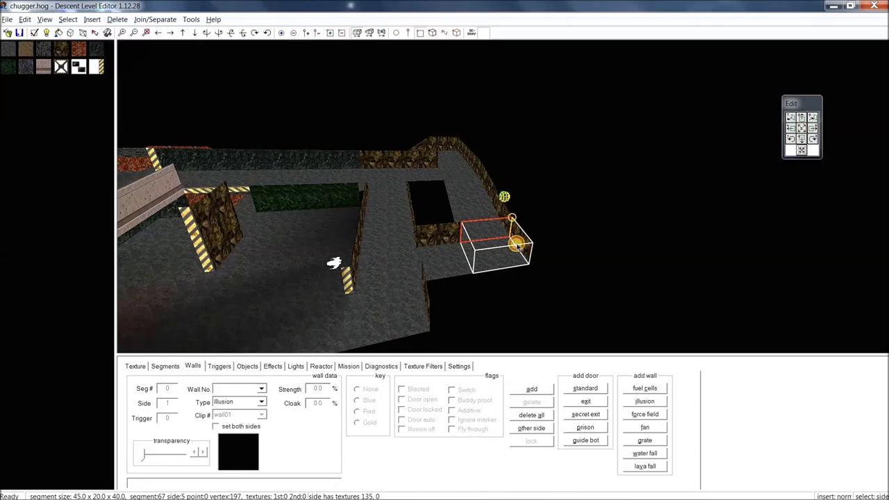
pyautogui.click(118, 19)
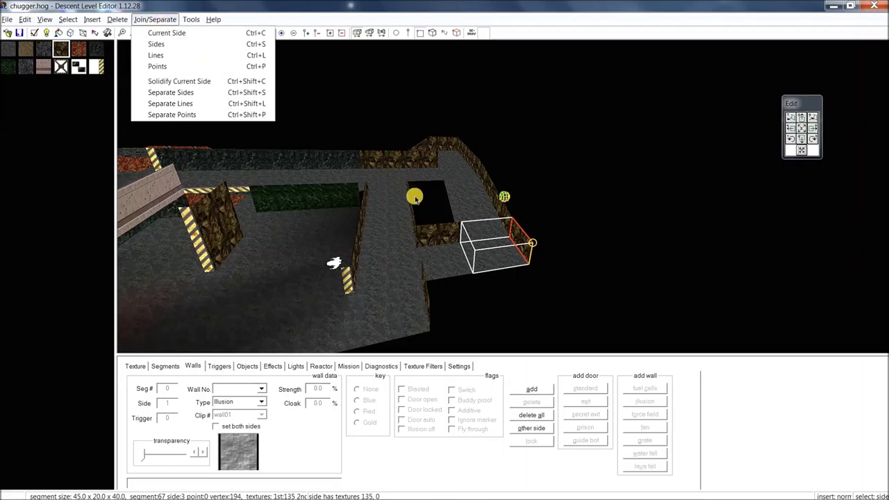
# Switch segment insertion to extend mode and add a 45 x 20 x 40 segment on the end cube's rock side.
pyautogui.click(522, 243)
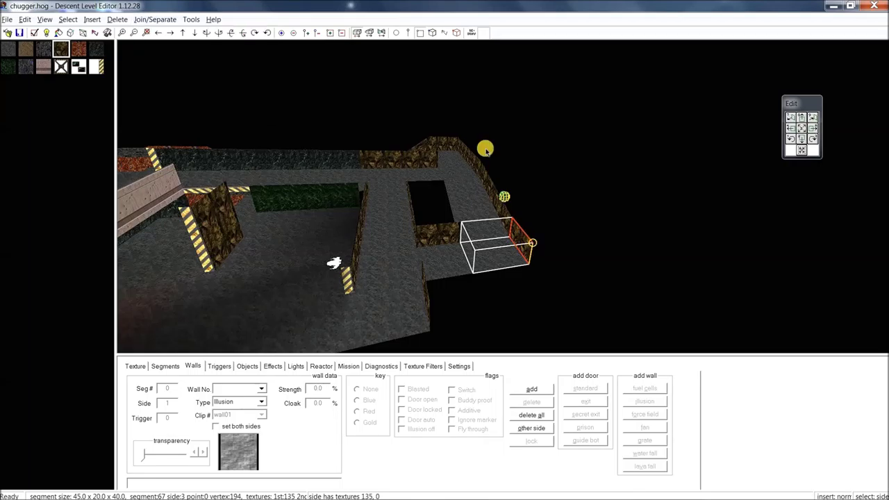
pyautogui.click(358, 34)
pyautogui.click(369, 33)
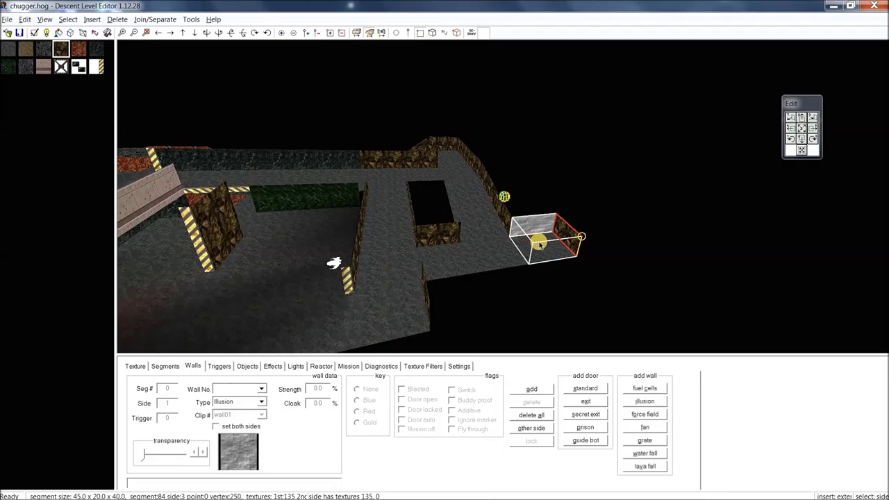
# Select the new segment's side shared with the corridor and separate it from the neighbouring cube.
pyautogui.moveTo(538, 243); pyautogui.dragTo(506, 246, button='middle')
pyautogui.click(504, 248)
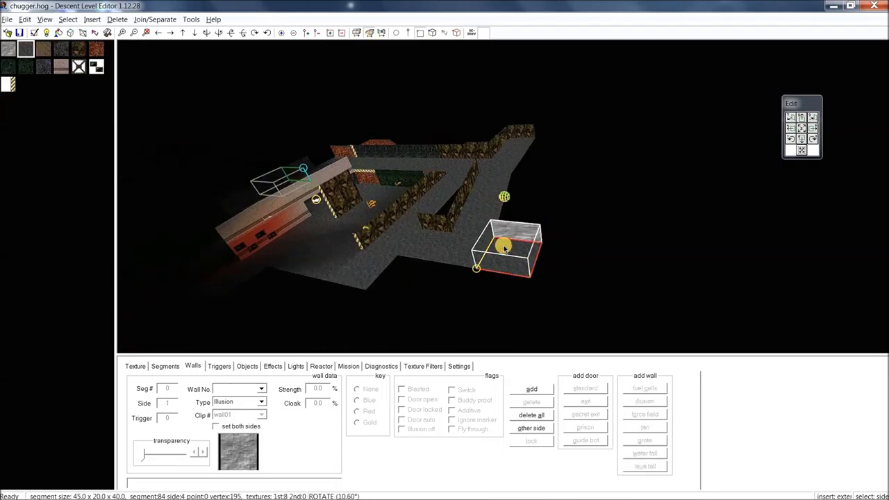
pyautogui.click(503, 248)
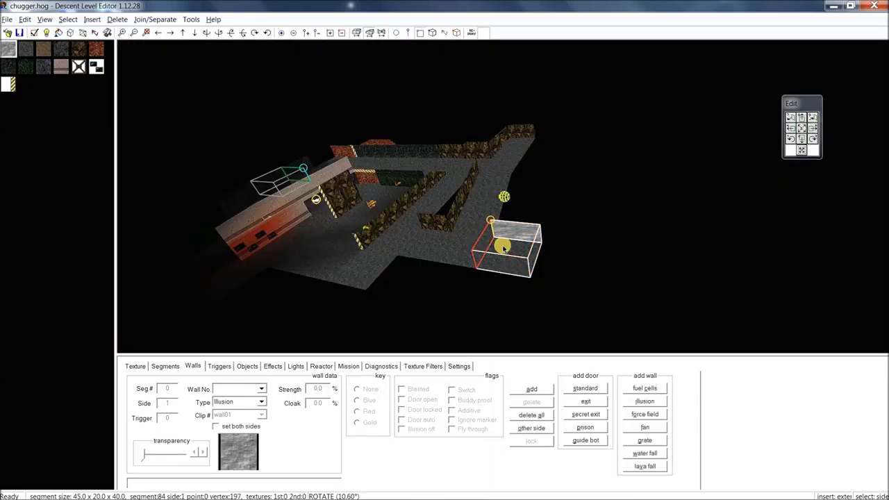
pyautogui.click(161, 20)
pyautogui.click(182, 92)
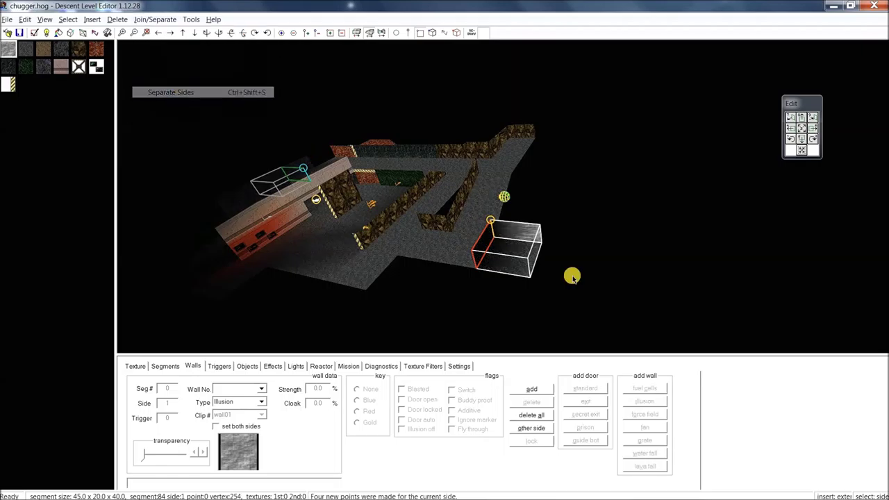
# Move the separated side away from the corridor, shortening the new segment to 29 x 20 x 40.
pyautogui.moveTo(570, 233); pyautogui.dragTo(545, 231, button='middle')
pyautogui.moveTo(546, 232); pyautogui.dragTo(525, 247)
pyautogui.click(527, 248)
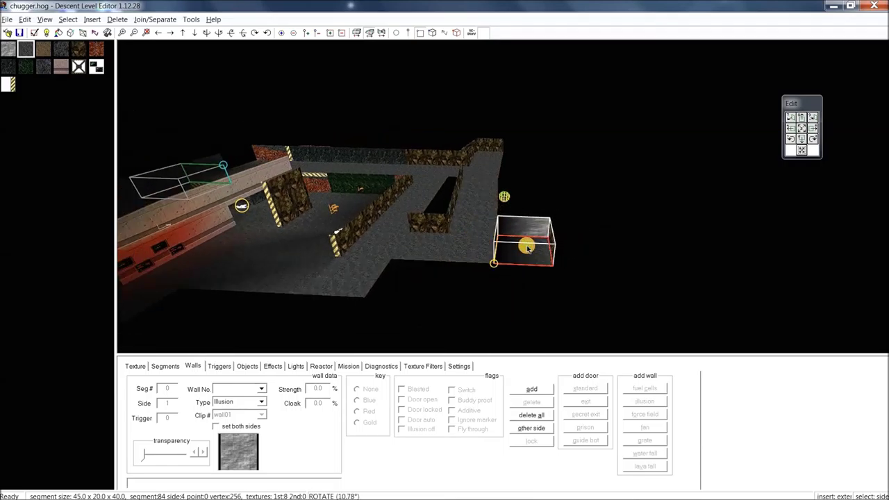
pyautogui.press('s')
pyautogui.press('s')
pyautogui.press('s')
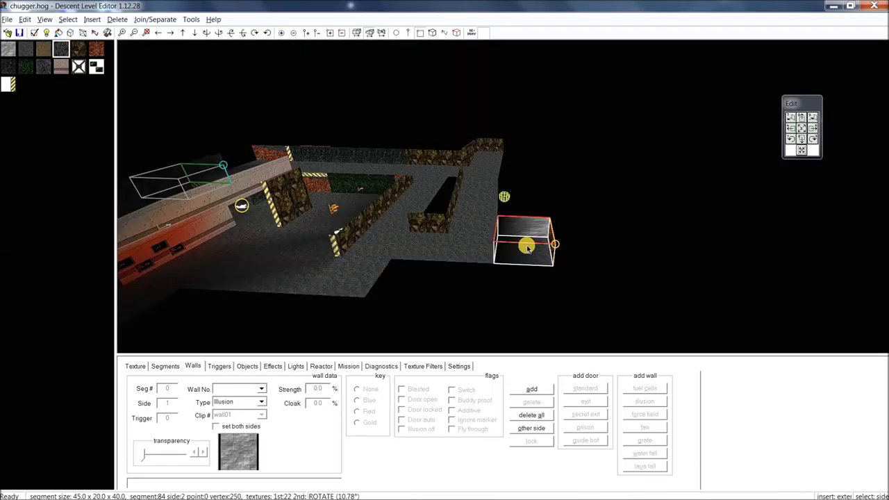
pyautogui.press('KP_0')
pyautogui.press('KP_0')
pyautogui.press('KP_0')
pyautogui.press('KP_0')
pyautogui.press('KP_0')
pyautogui.press('KP_0')
pyautogui.press('KP_0')
pyautogui.press('KP_0')
pyautogui.press('KP_0')
pyautogui.press('KP_0')
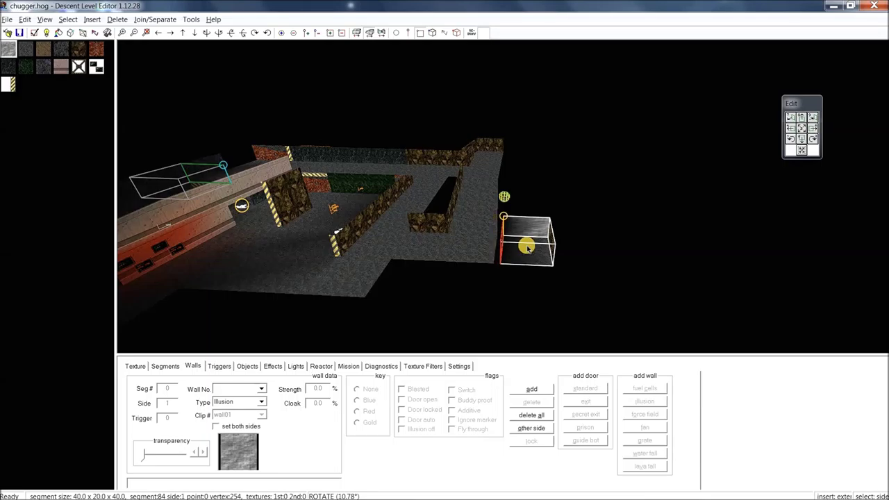
pyautogui.press('-')
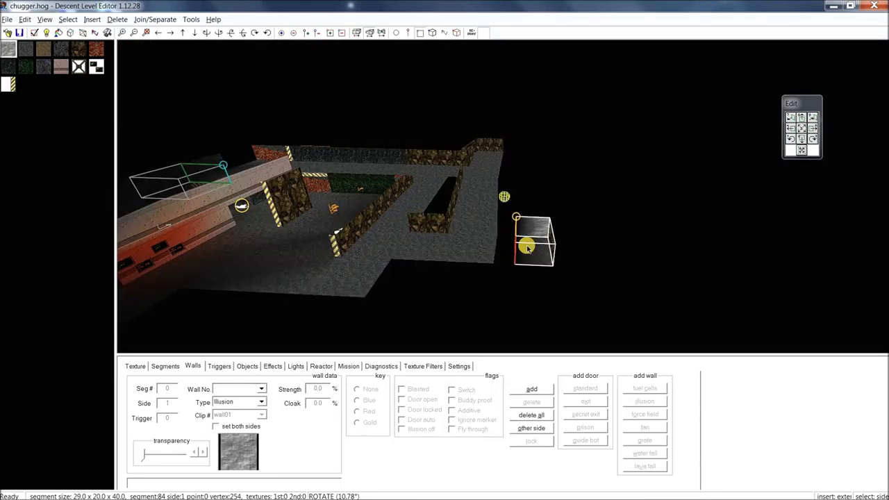
# Move the separated side farther from the corridor, shortening the detached segment to 19 x 20 x 40.
pyautogui.press('-')
pyautogui.press('-')
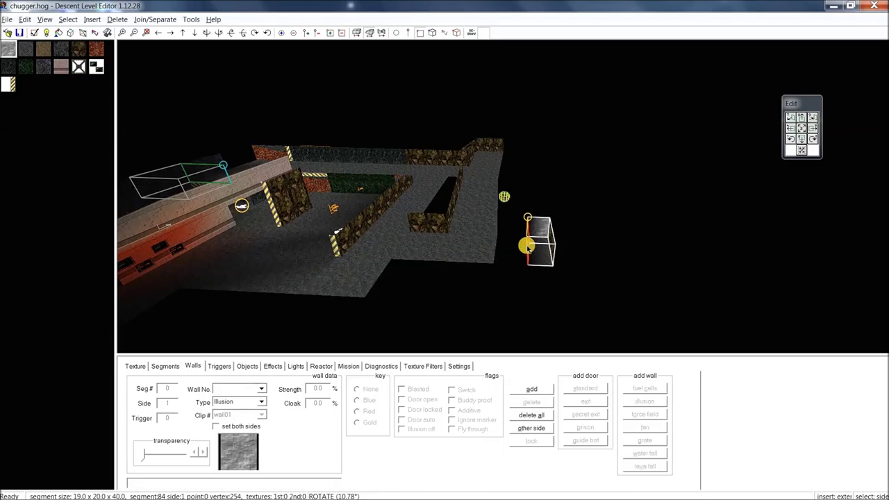
pyautogui.click(500, 145)
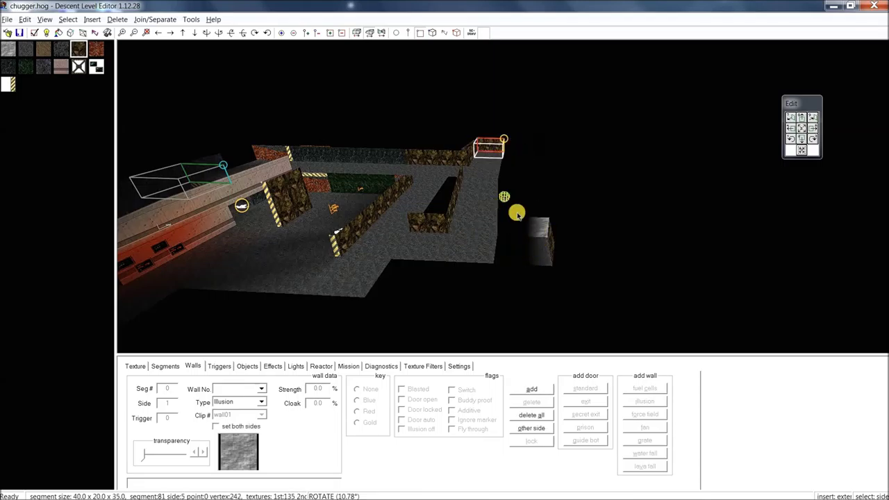
# Select the facing sides of the corridor's end cube and the detached segment, and turn off shading in the mine view.
pyautogui.click(536, 239)
pyautogui.moveTo(492, 247); pyautogui.dragTo(508, 247, button='middle')
pyautogui.click(515, 240)
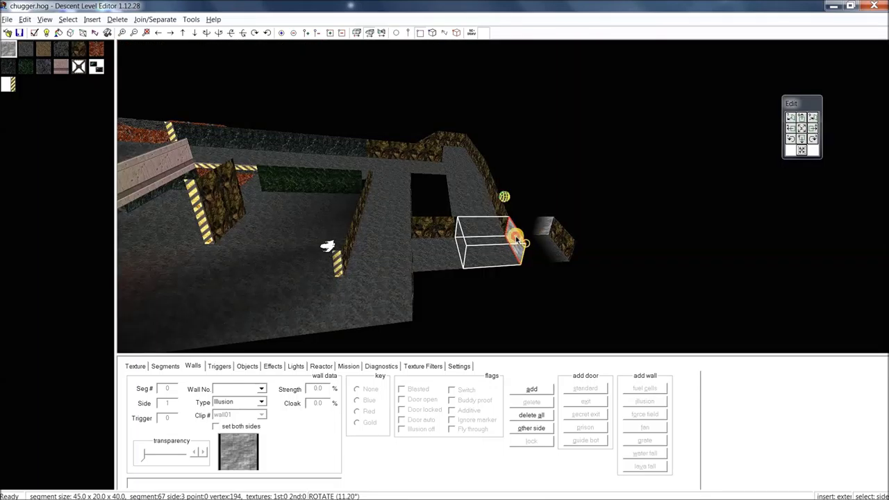
pyautogui.click(518, 240)
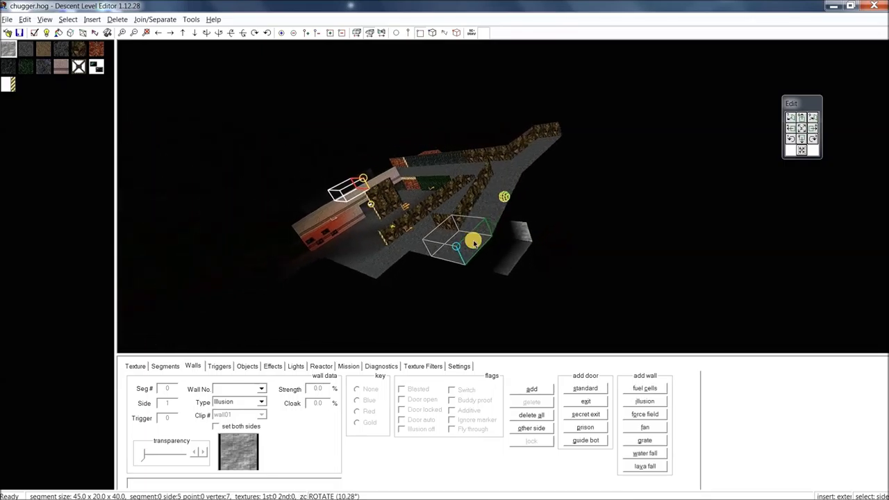
pyautogui.click(495, 245)
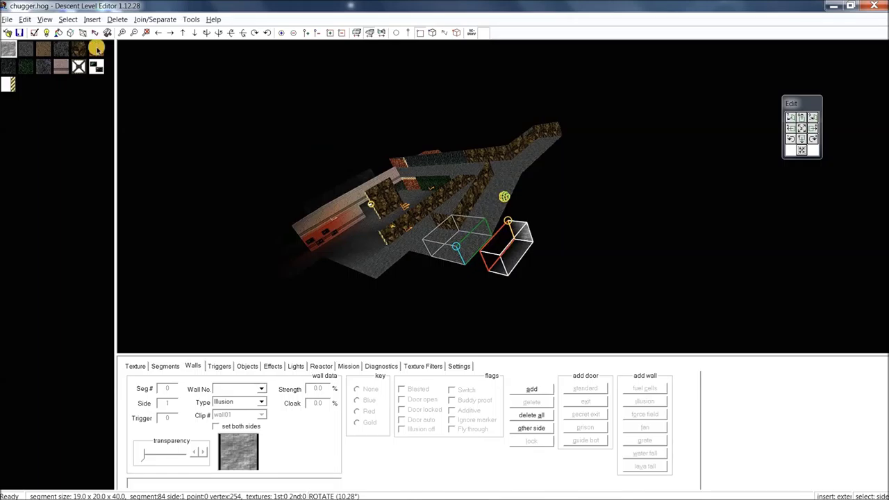
pyautogui.click(44, 20)
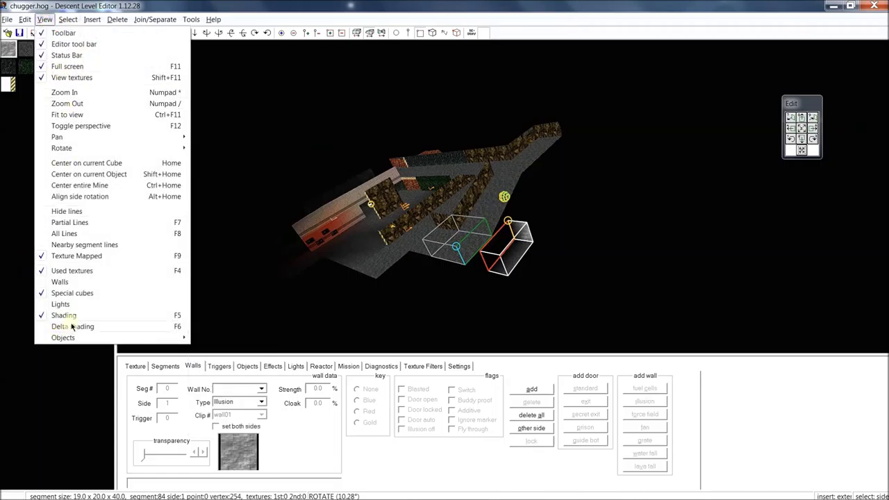
pyautogui.click(66, 315)
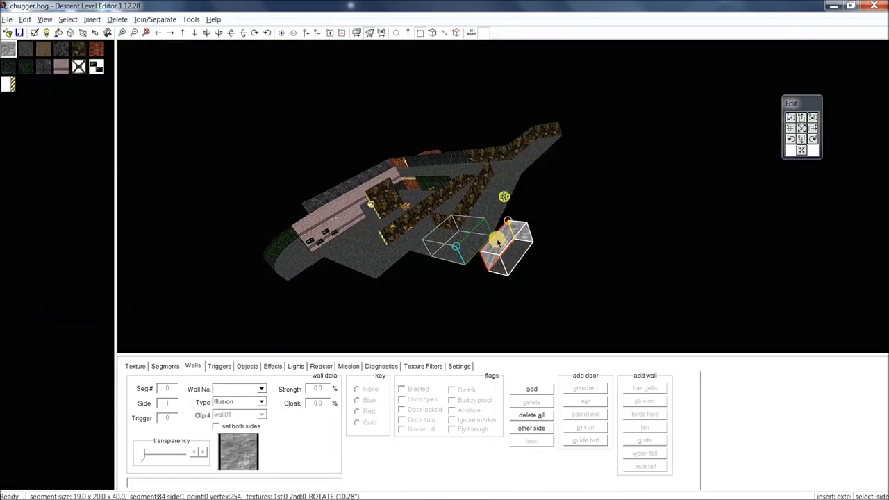
# Join the two selected facing sides to bridge the gap between the corridor cube and the detached segment.
pyautogui.moveTo(492, 247); pyautogui.dragTo(511, 236, button='middle')
pyautogui.scroll(-6, 512, 236)
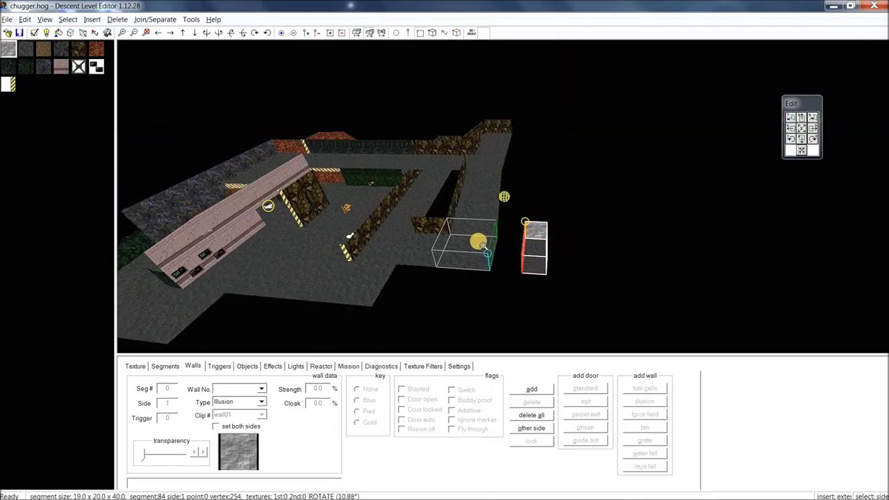
pyautogui.click(142, 19)
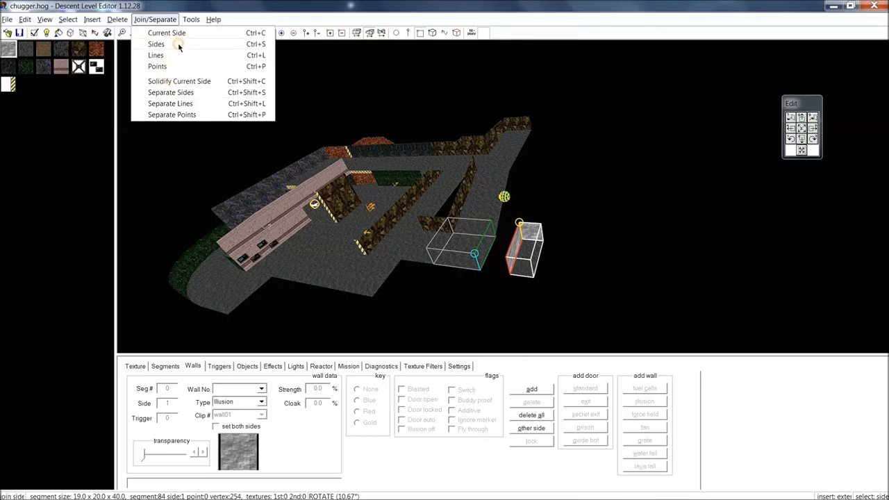
pyautogui.click(156, 44)
pyautogui.click(517, 235)
pyautogui.moveTo(520, 236)
pyautogui.mouseDown(button='middle')
pyautogui.moveTo(530, 228)
pyautogui.moveTo(531, 238)
pyautogui.mouseUp(button='middle')
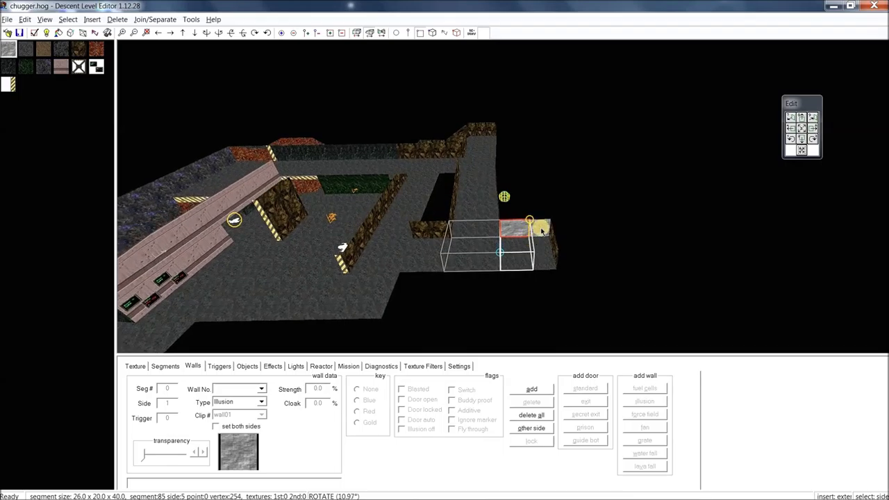
# Select the bridging segment's side shared with the outer segment and move it toward the corridor, shortening the bridge to 9 x 20 x 40.
pyautogui.press('s')
pyautogui.press('s')
pyautogui.press('s')
pyautogui.press('s')
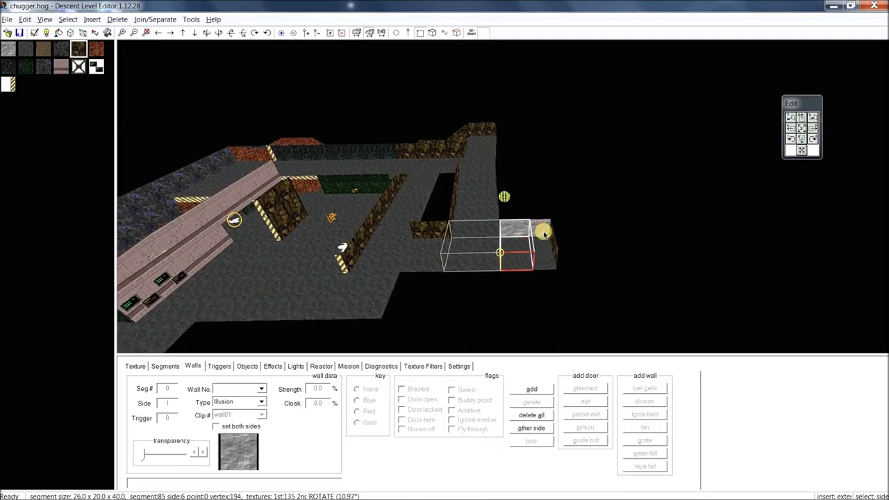
pyautogui.press('KP_7')
pyautogui.press('KP_7')
pyautogui.press('KP_7')
pyautogui.press('KP_7')
pyautogui.press('KP_7')
pyautogui.press('KP_7')
pyautogui.press('KP_7')
pyautogui.press('KP_7')
pyautogui.press('KP_7')
pyautogui.press('KP_7')
pyautogui.press('KP_7')
pyautogui.press('-')
pyautogui.press('-')
pyautogui.press('-')
pyautogui.press('-')
pyautogui.press('-')
pyautogui.press('-')
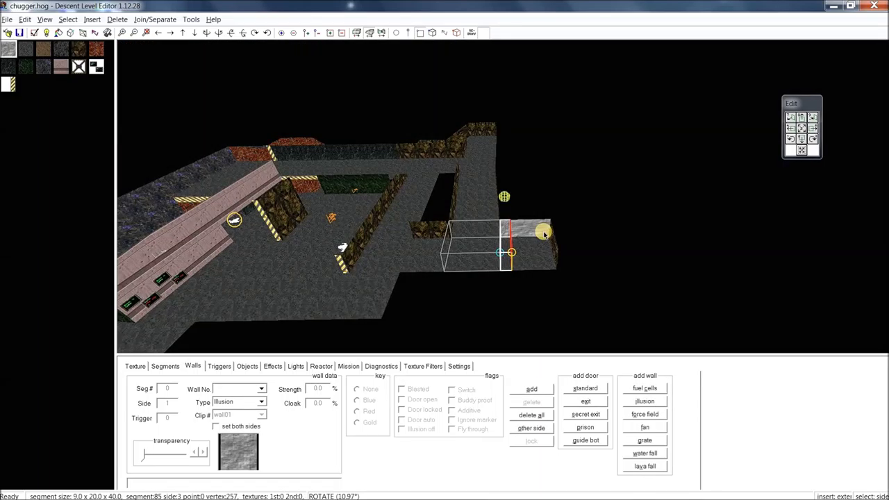
# Select the narrow bridging segment's light stone side and insert a chain of 9 x 20 x 40 segments from it alongside the corridor.
pyautogui.press('s')
pyautogui.press('s')
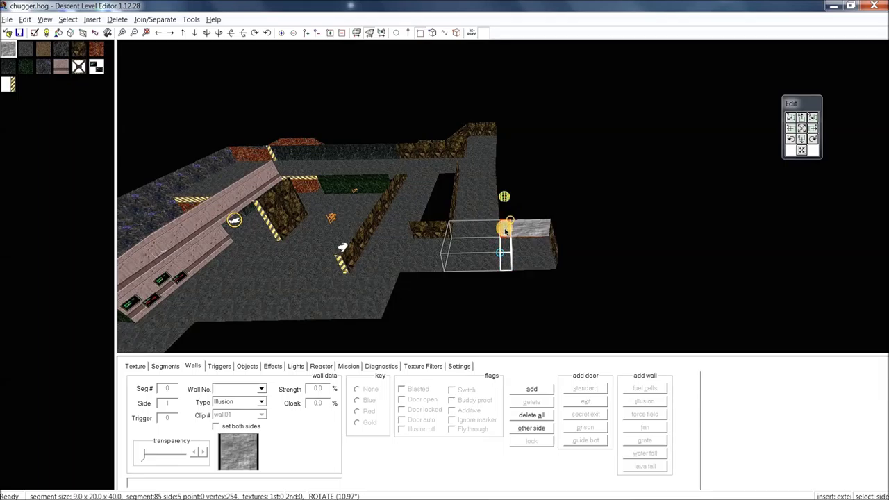
pyautogui.press('Insert')
pyautogui.press('Insert')
pyautogui.press('Insert')
pyautogui.press('Insert')
pyautogui.press('Insert')
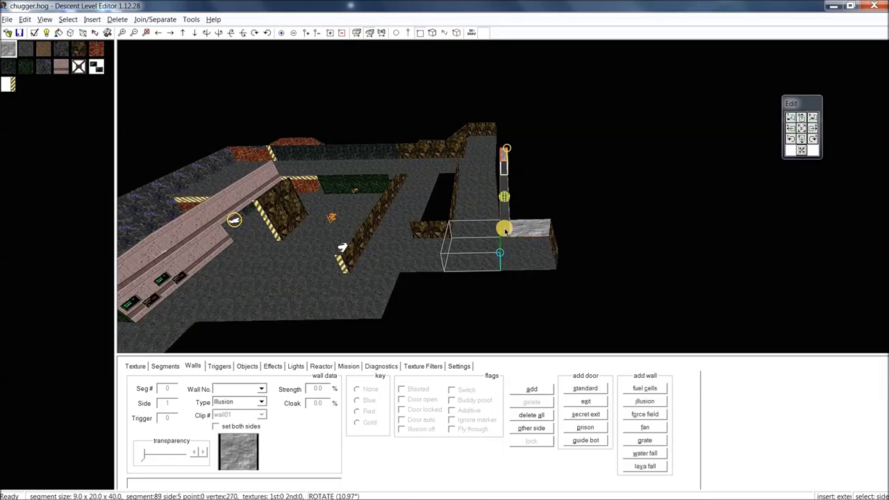
# Delete the chain of narrow segments inserted alongside the corridor, keeping the bridging segment.
pyautogui.press('Delete')
pyautogui.press('Delete')
pyautogui.press('Delete')
pyautogui.press('Delete')
pyautogui.press('Delete')
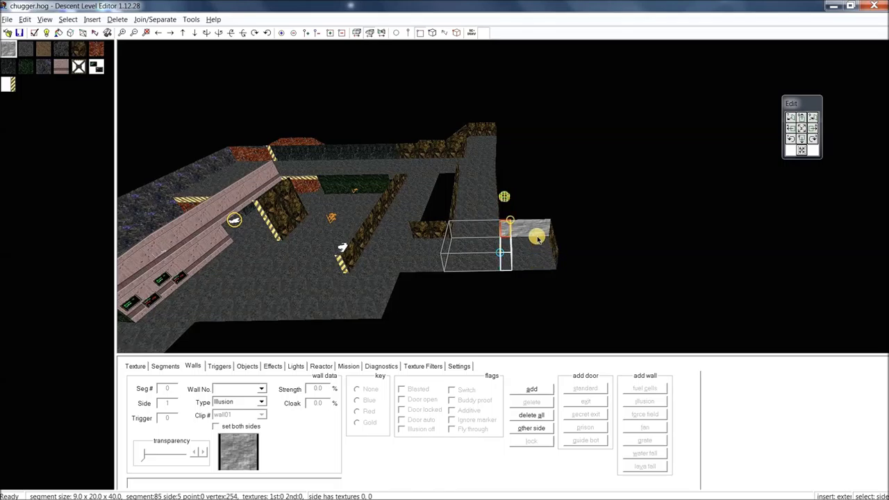
# Review the join and separate commands for sides, lines and points, and the list of editing tools.
pyautogui.moveTo(535, 236); pyautogui.dragTo(537, 234, button='middle')
pyautogui.moveTo(538, 236); pyautogui.dragTo(541, 240)
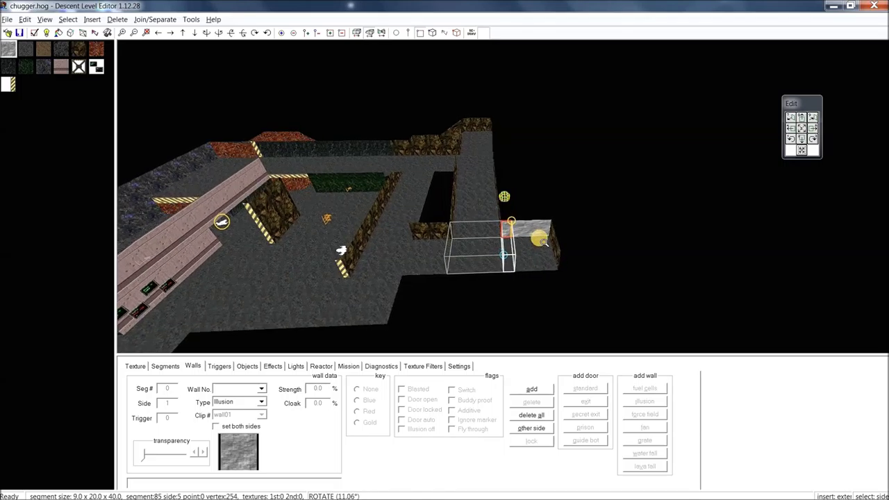
pyautogui.click(154, 19)
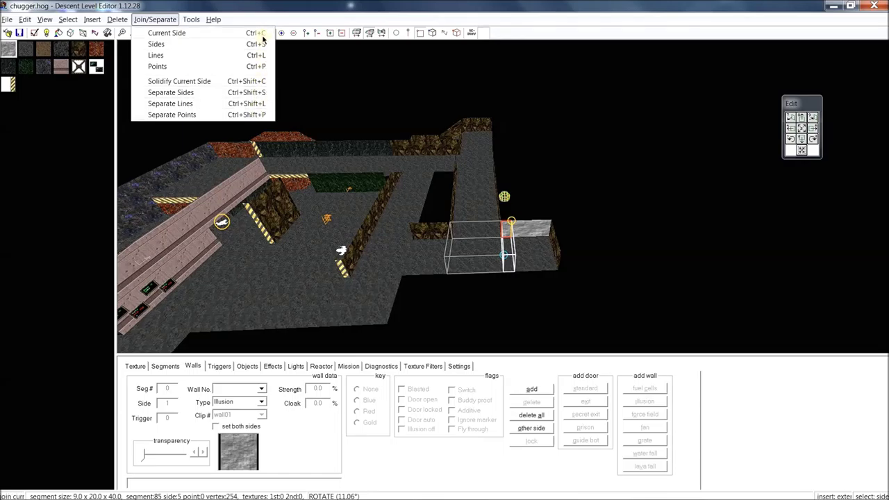
pyautogui.moveTo(191, 21)
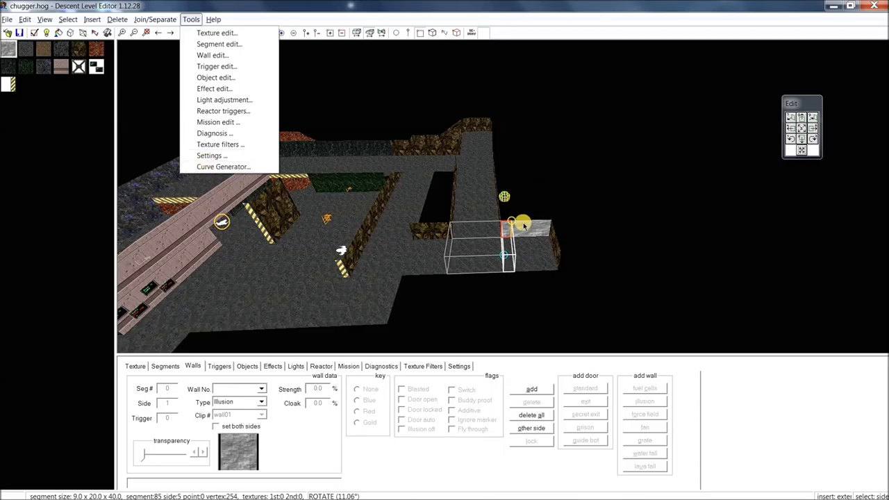
pyautogui.click(547, 157)
pyautogui.moveTo(547, 157); pyautogui.dragTo(575, 144)
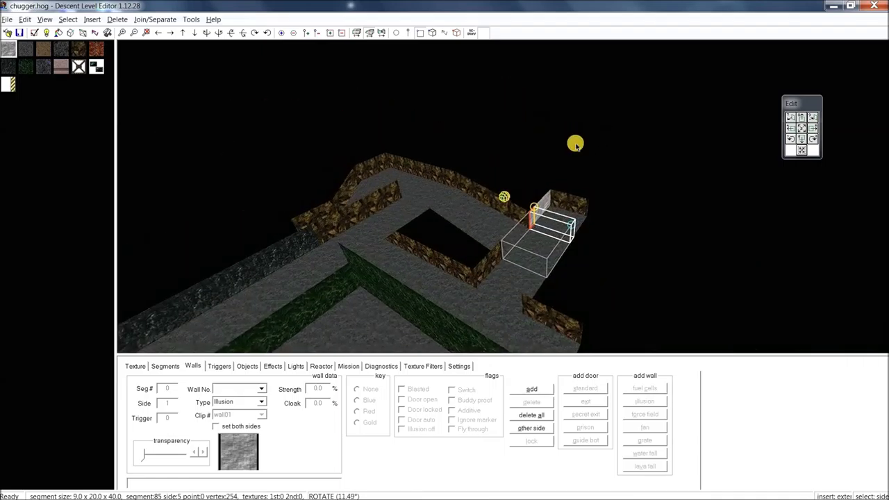